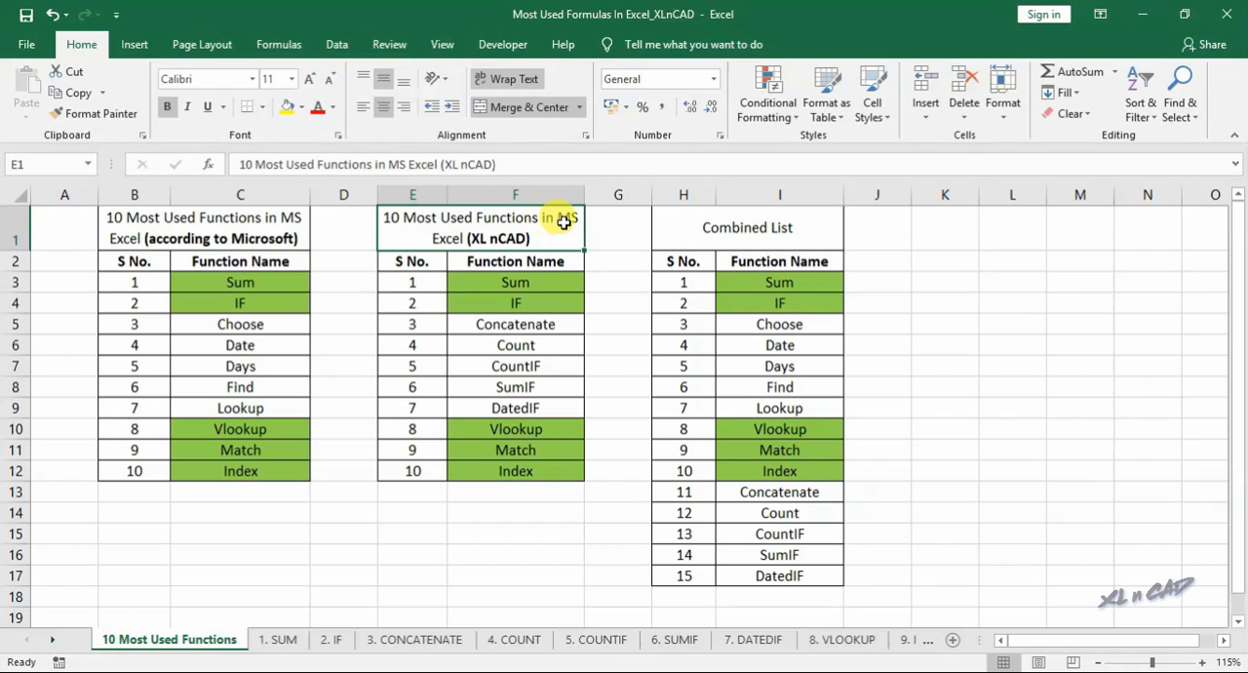
- Examine the three lists of most used functions, comparing the non-shared entries and the combined list
left_click_drag(510, 282, 515, 471)
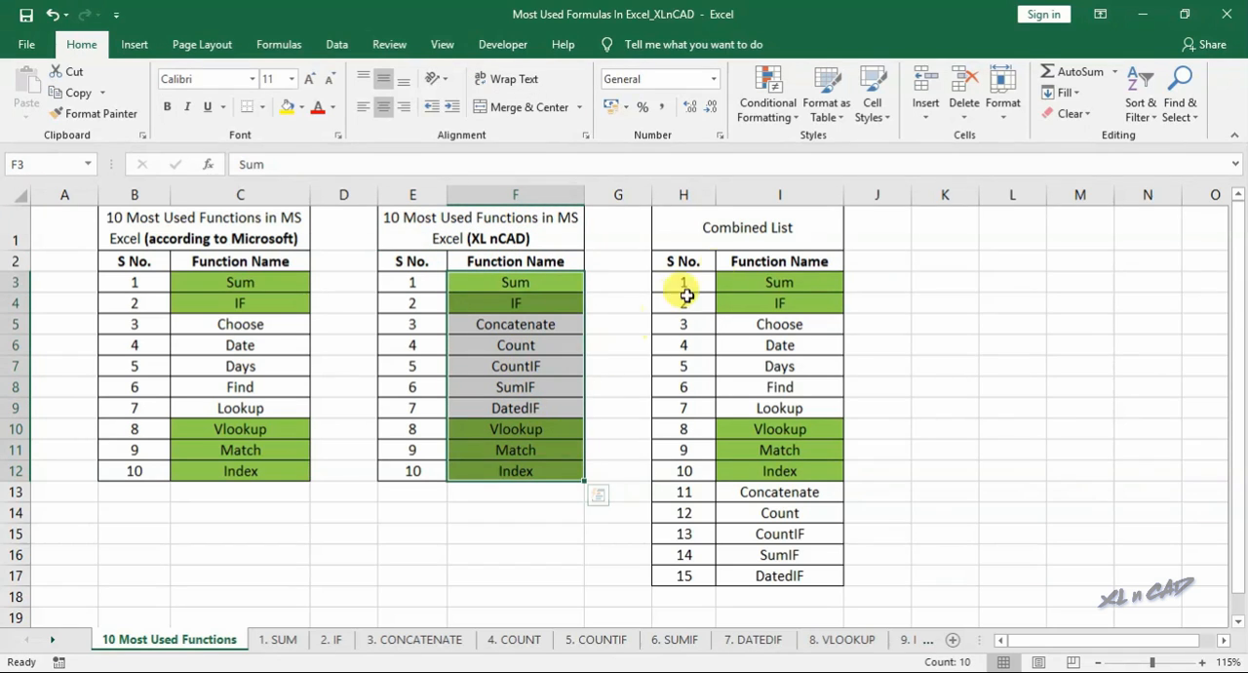
left_click(733, 228)
left_click_drag(278, 324, 293, 408)
left_click_drag(460, 325, 492, 408)
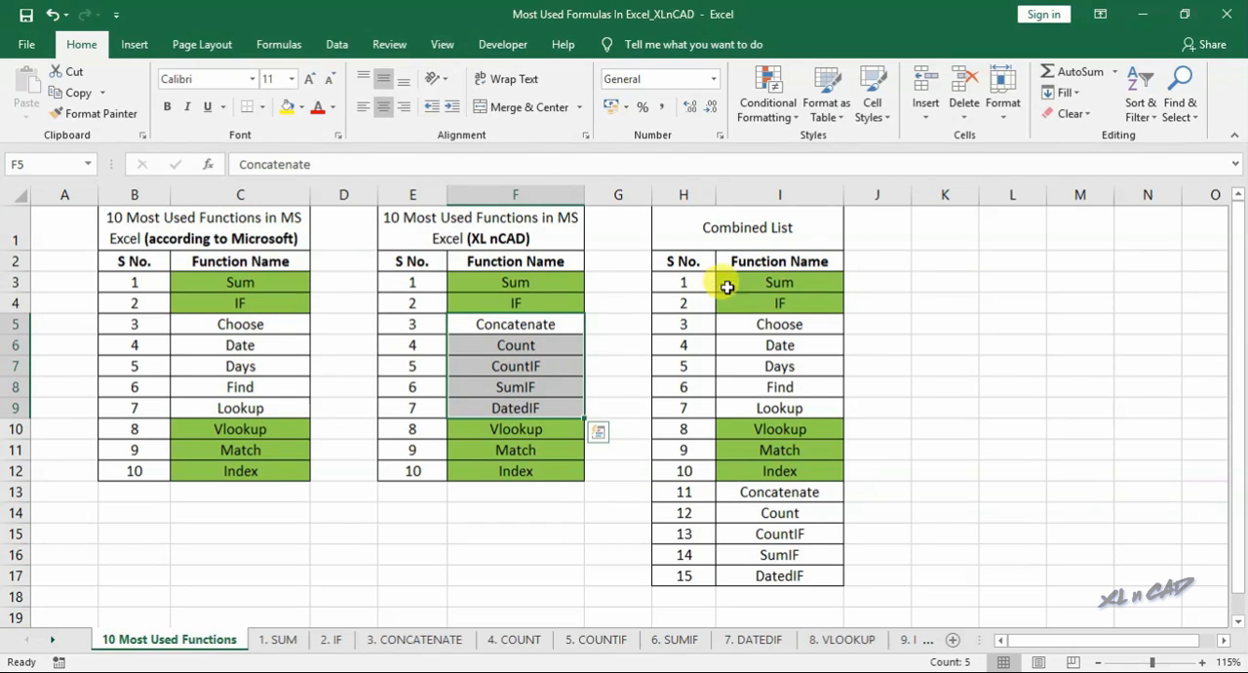
left_click_drag(768, 277, 756, 574)
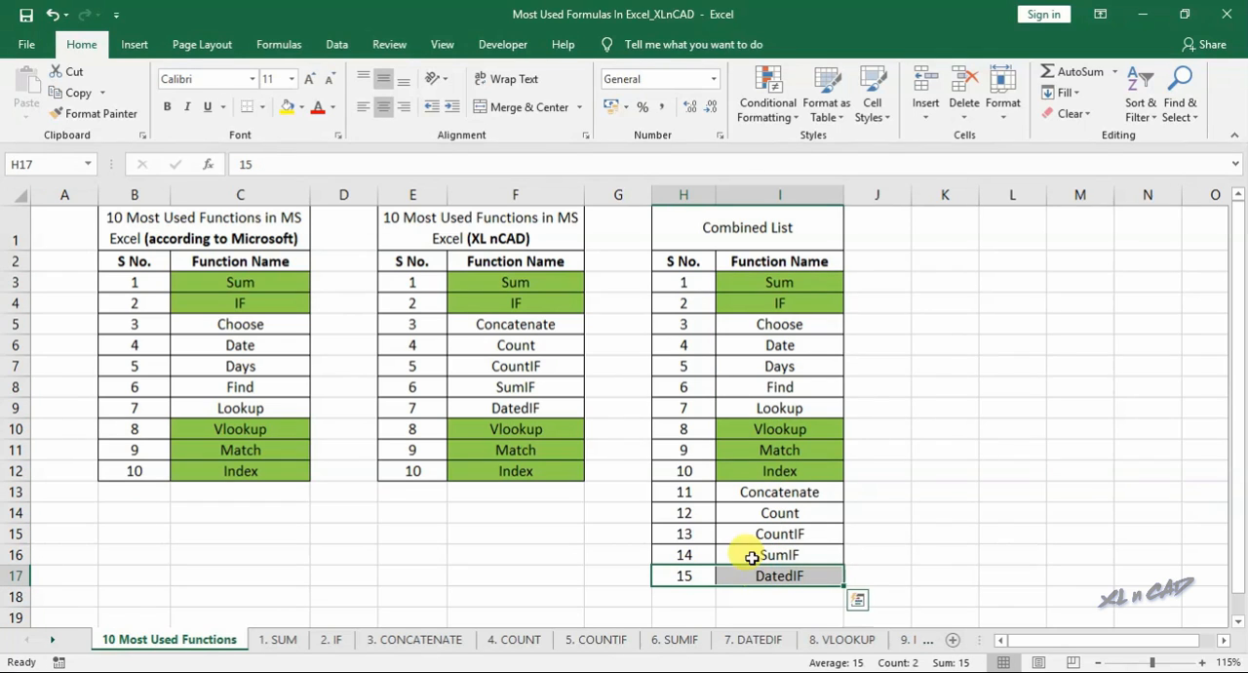
left_click(781, 284)
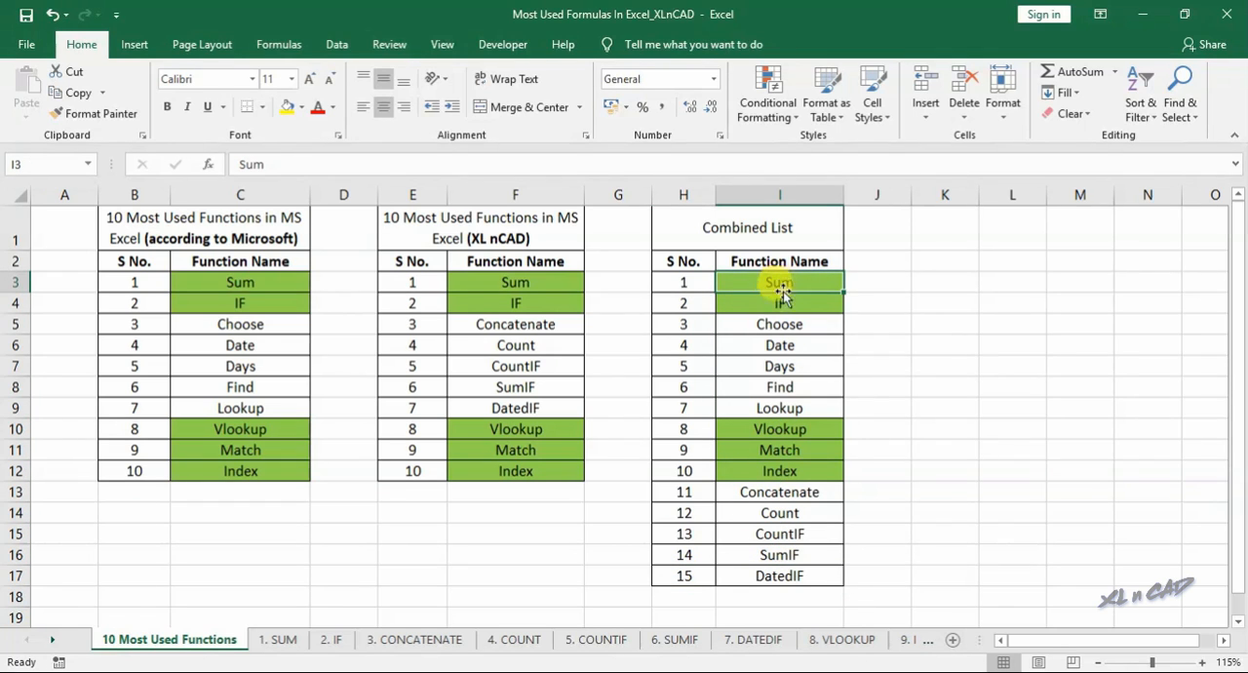
- On the 1. SUM sheet, enter =sum(57,68,43) in G10 under Individual Value
left_click(280, 640)
left_click(564, 240)
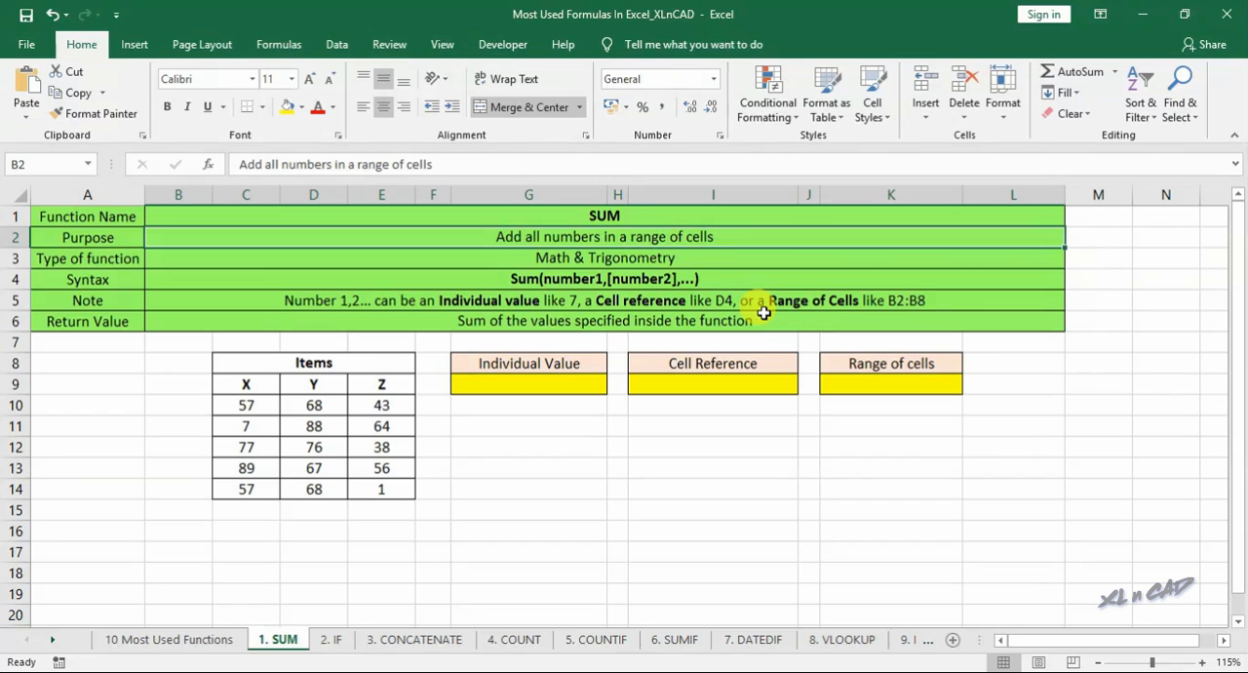
left_click(593, 363)
left_click(515, 403)
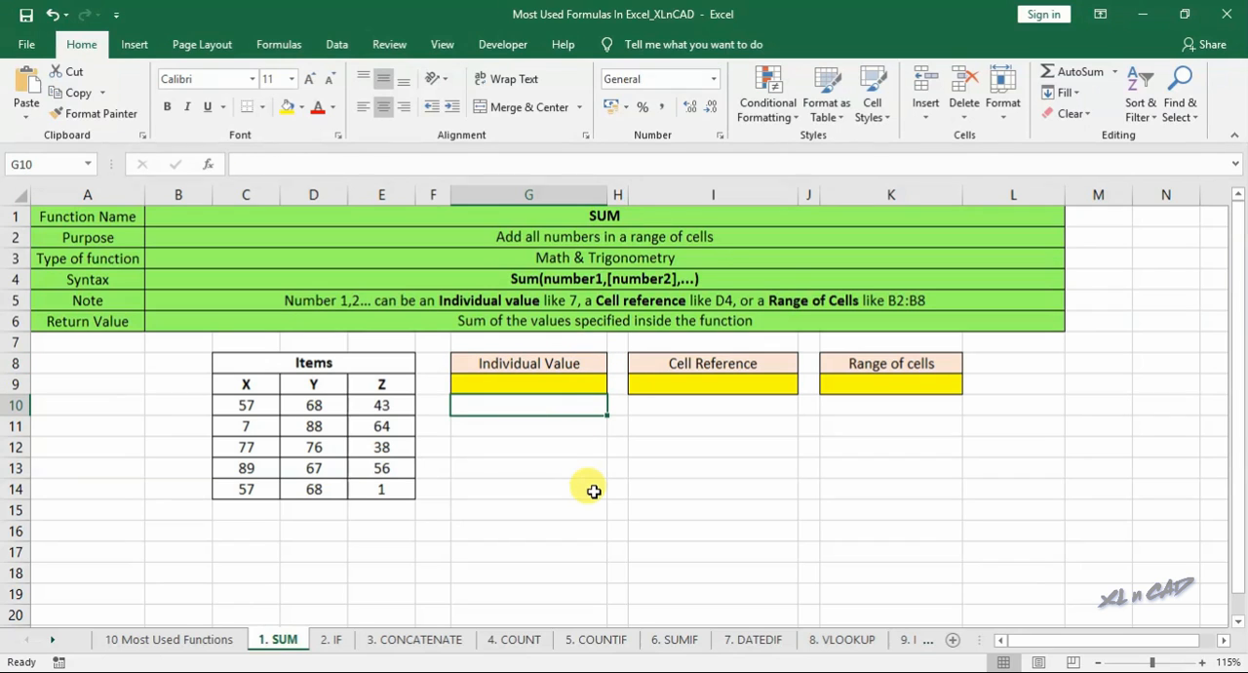
type("=sum(")
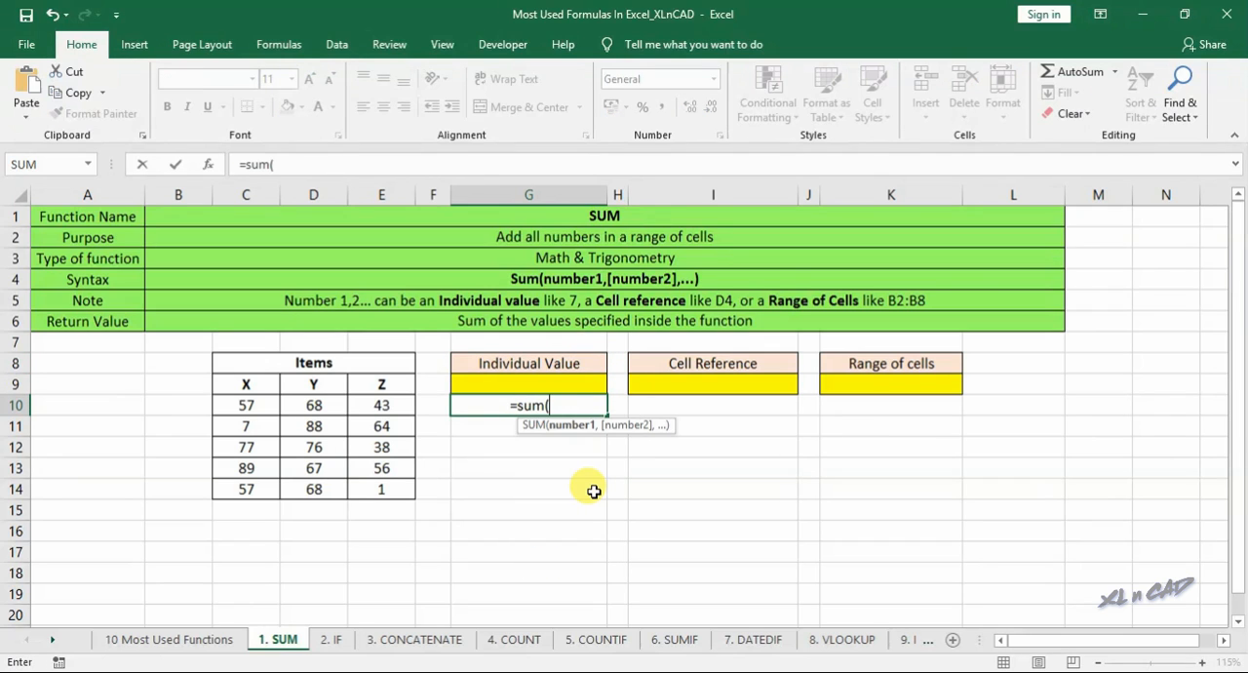
type("57,68")
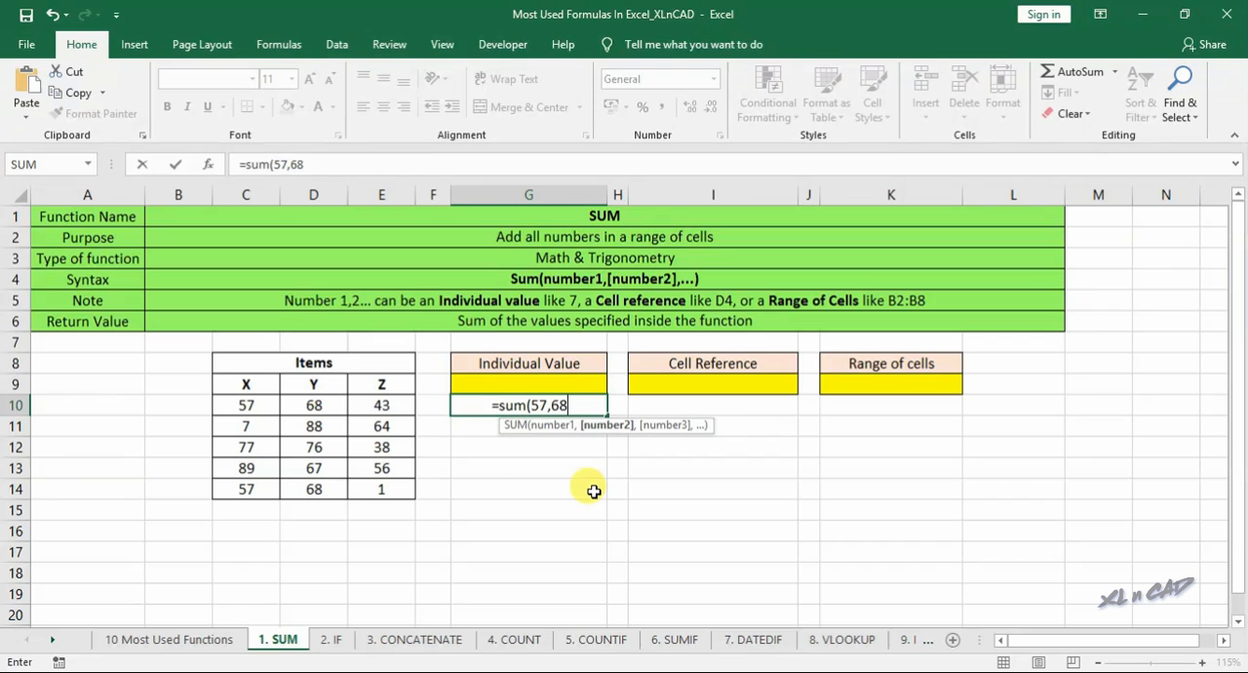
type(",43")
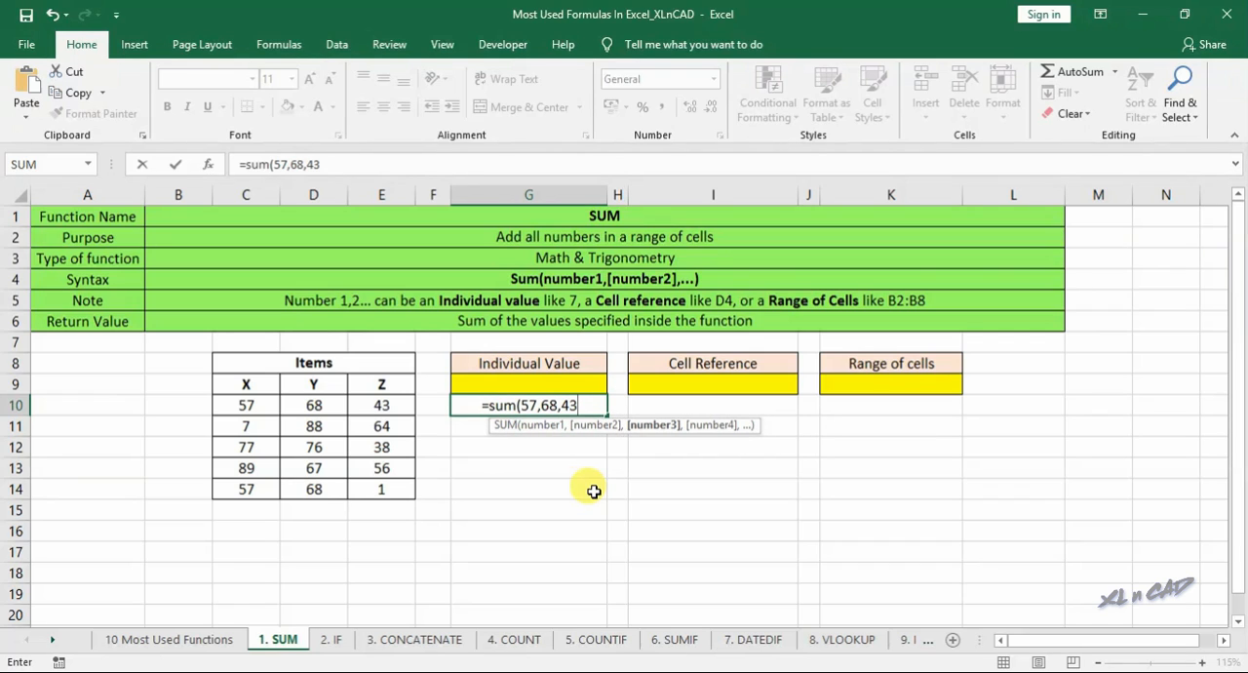
type(")")
key("Return")
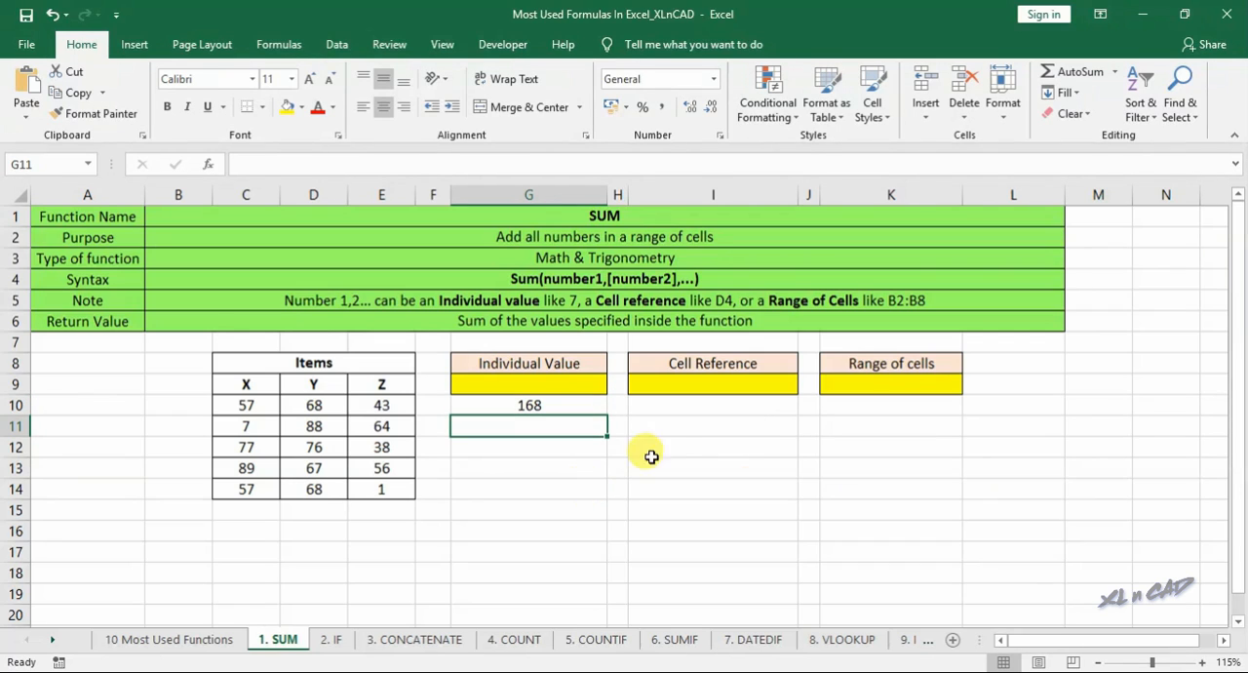
- Under Cell Reference, enter a SUM formula in I10 that adds the individual cells C10, D10 and E10
left_click(704, 368)
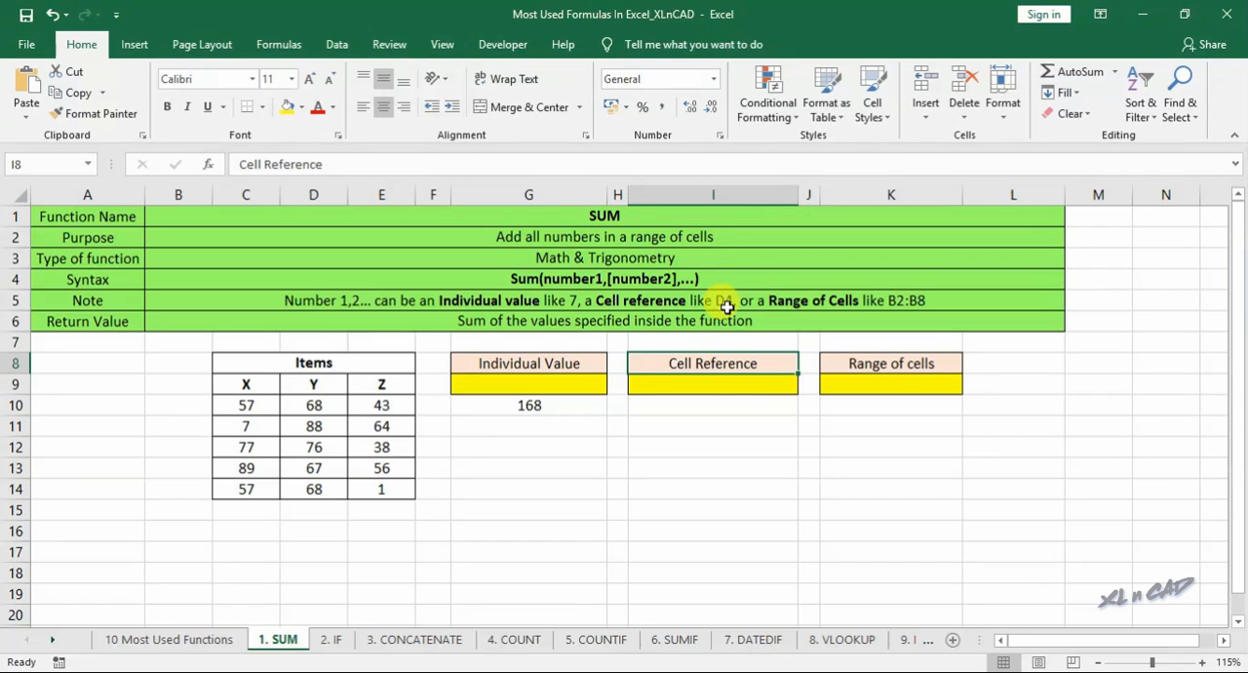
left_click(708, 405)
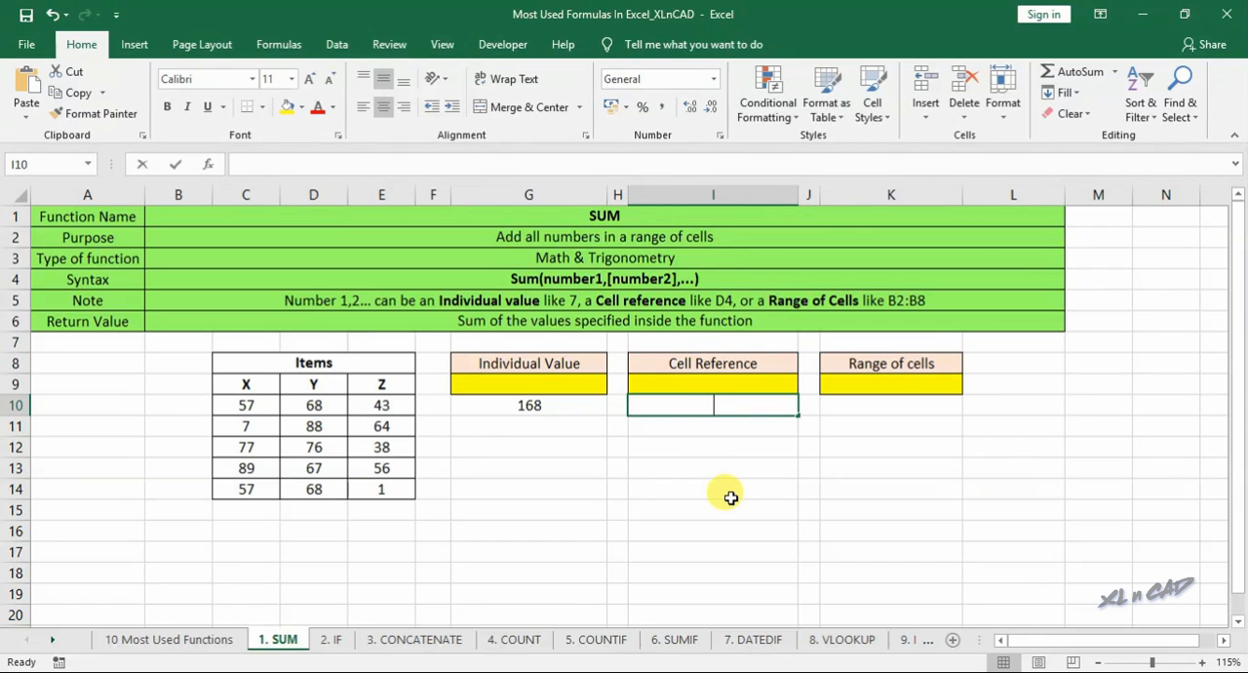
type("=sum(")
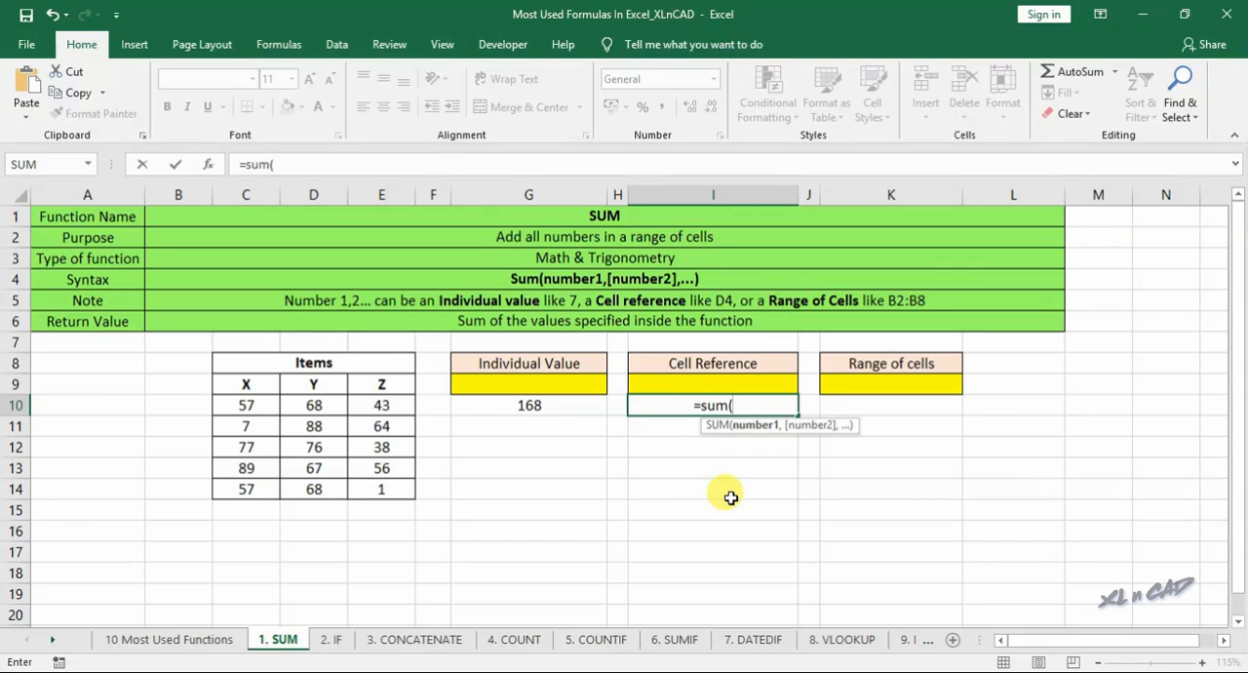
left_click(253, 406)
type(",")
left_click(314, 406)
type(",")
left_click(404, 403)
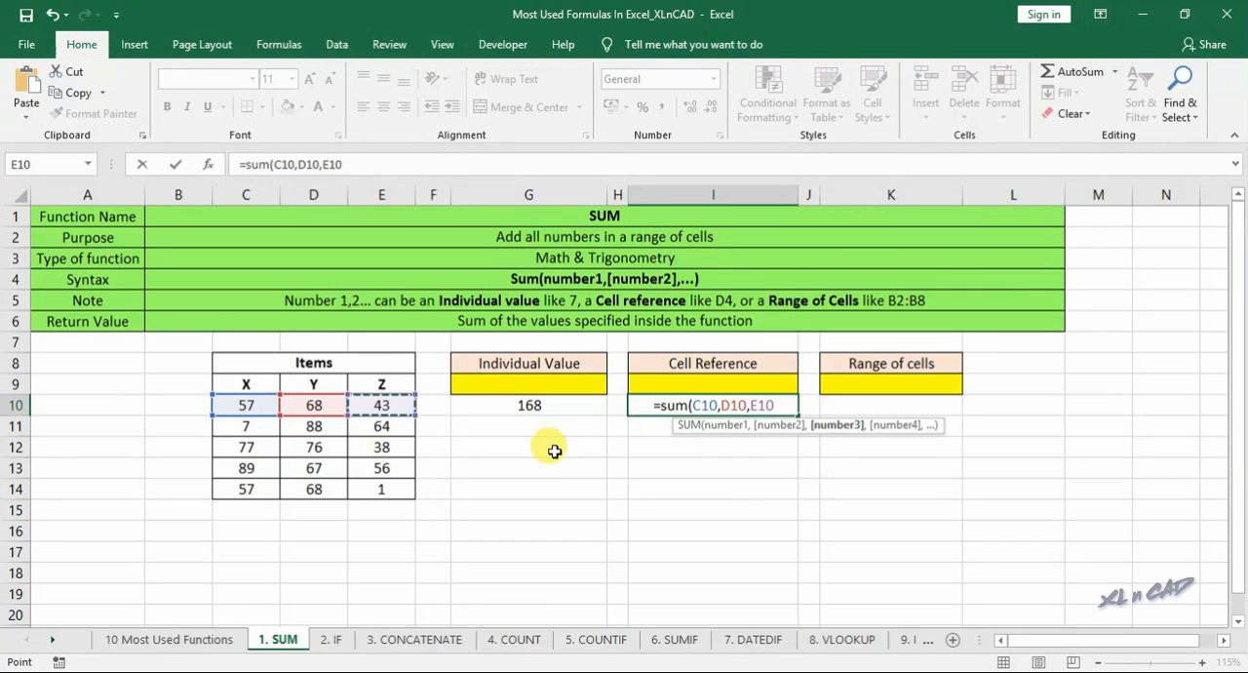
key("Return")
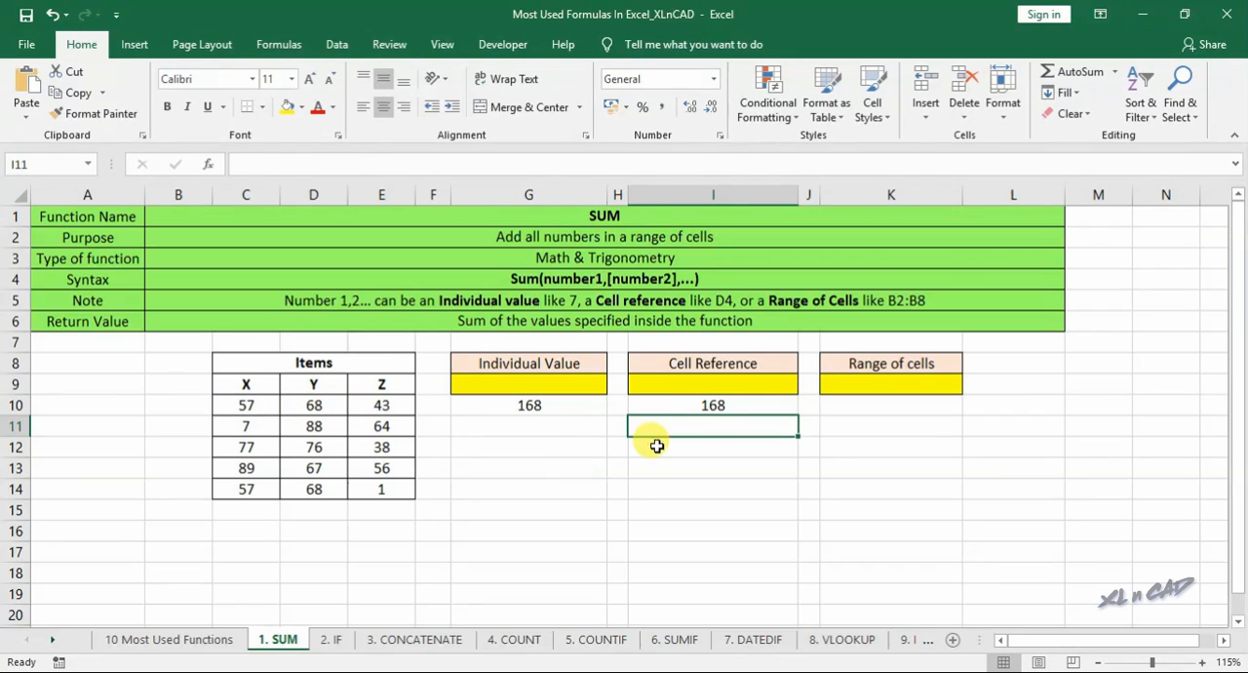
- Under Range of cells, enter the formula =sum(C10:E10) in K10
left_click(871, 369)
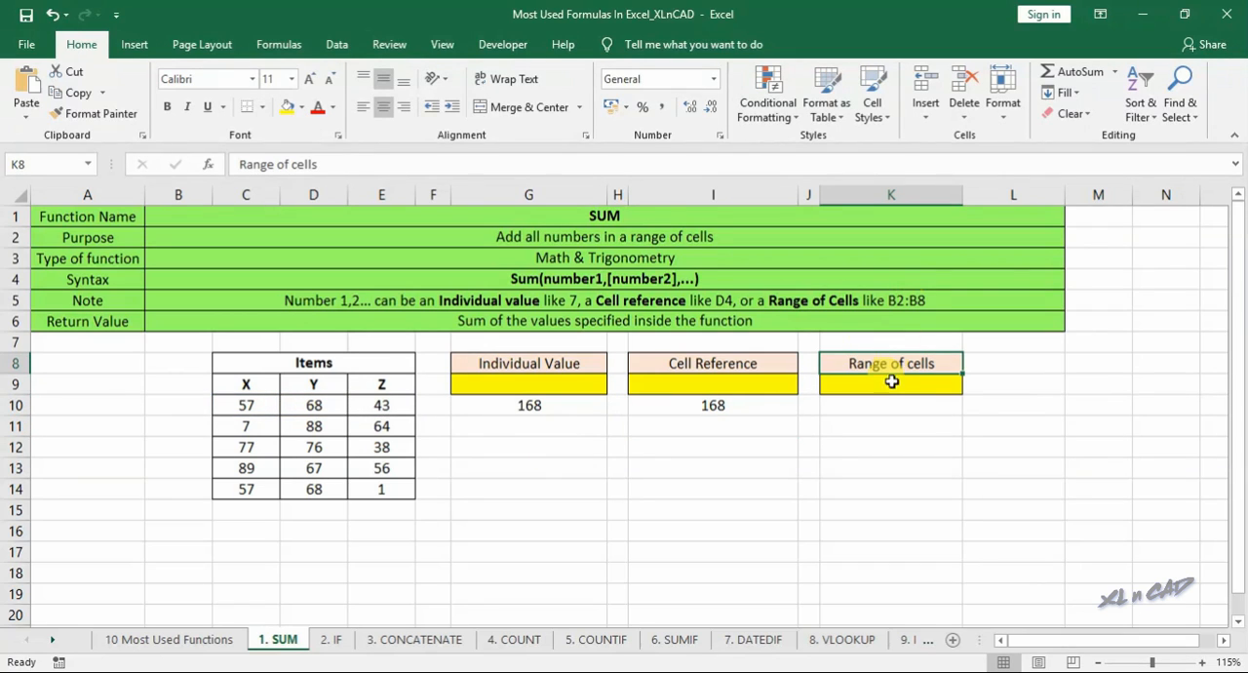
left_click(875, 407)
type("=sum(")
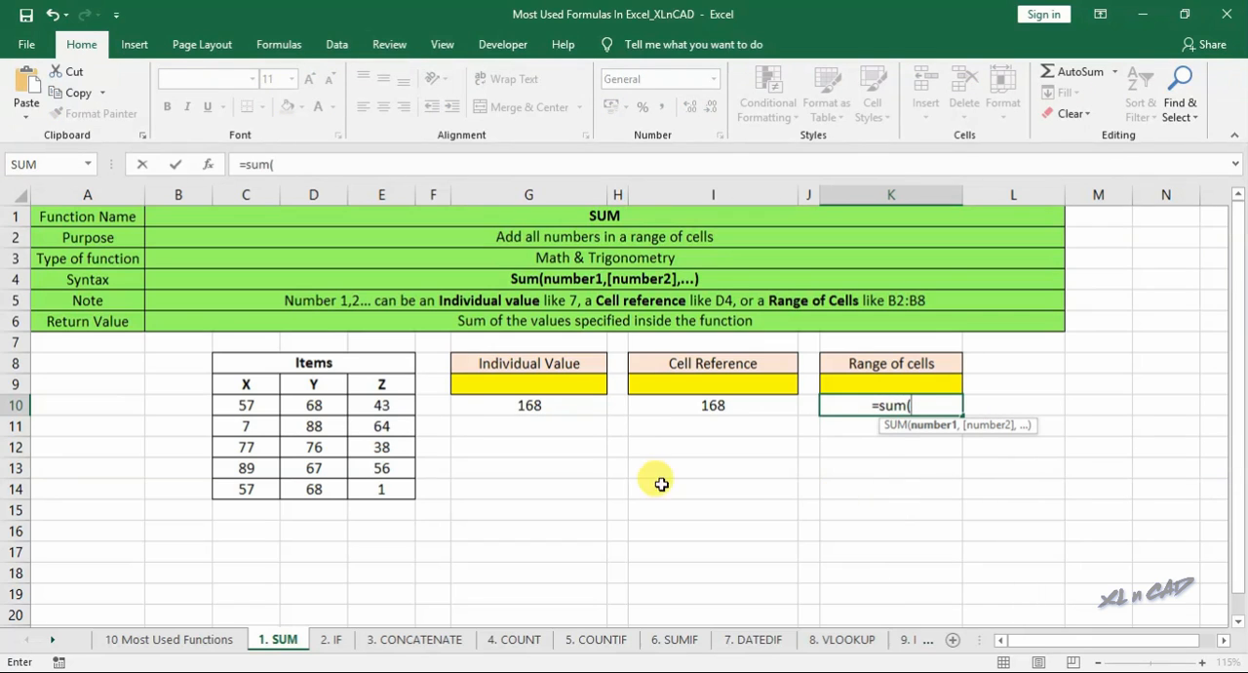
left_click_drag(241, 400, 371, 403)
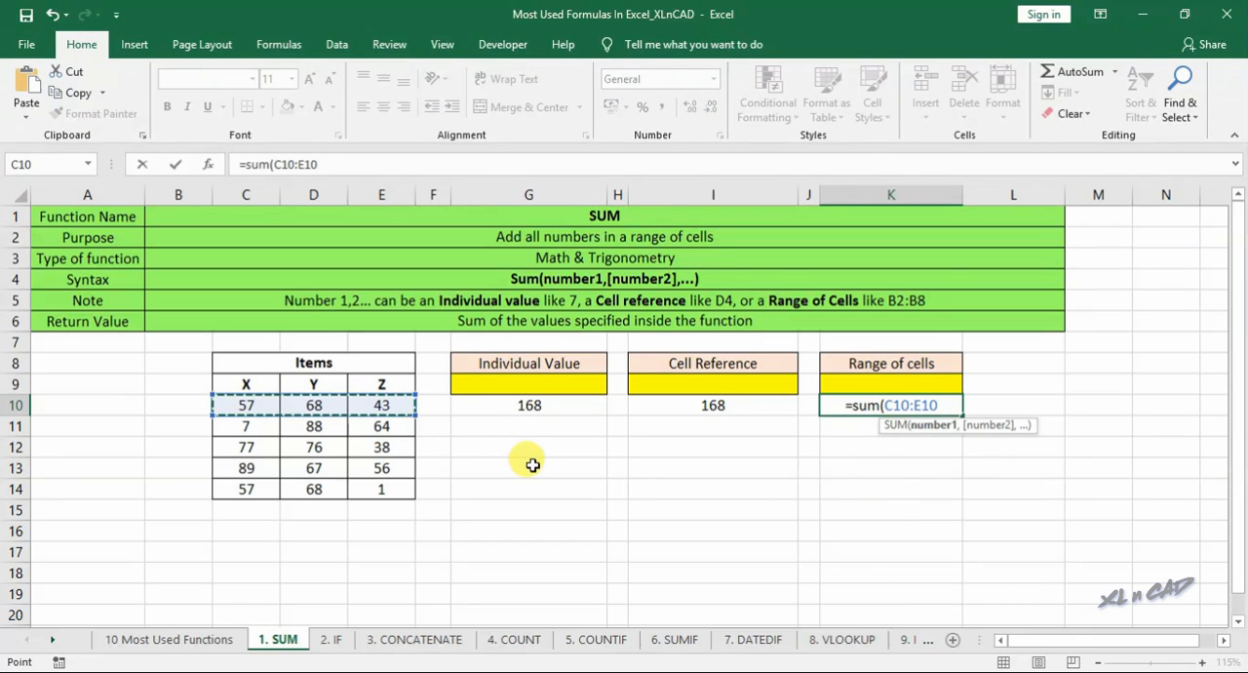
type(")")
key("Return")
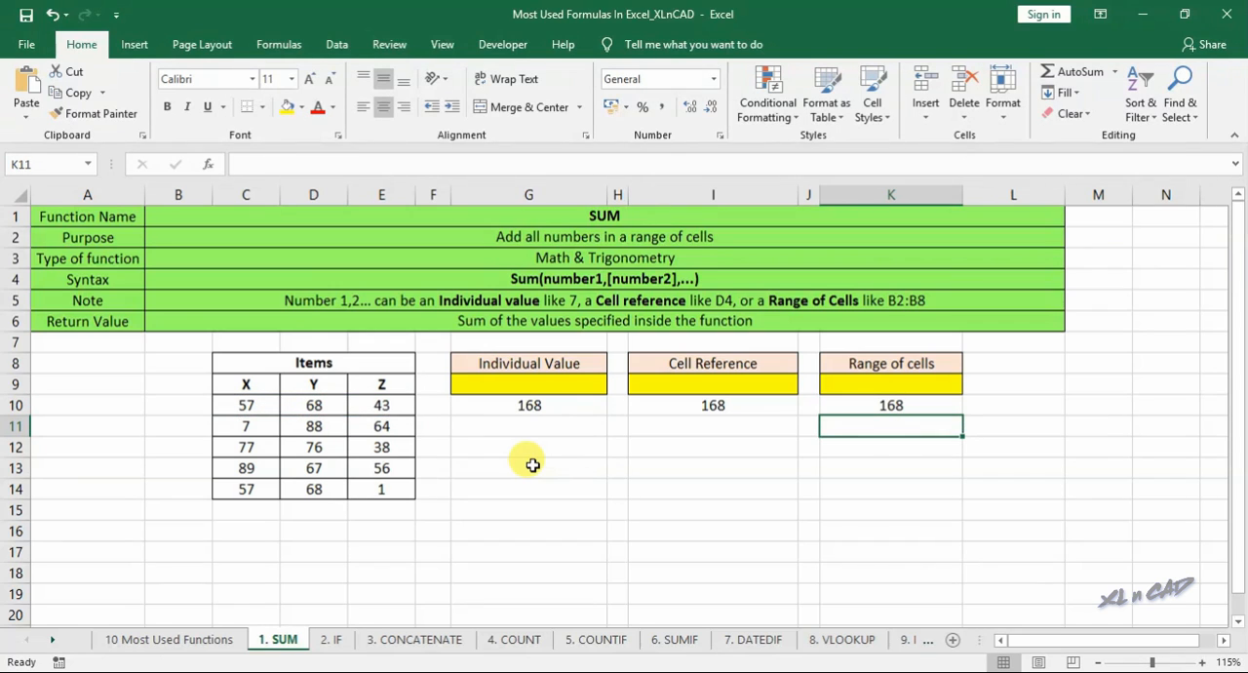
- Fill the formulas in G10:K10 down through row 14
left_click(552, 404)
left_click(885, 404, "shift")
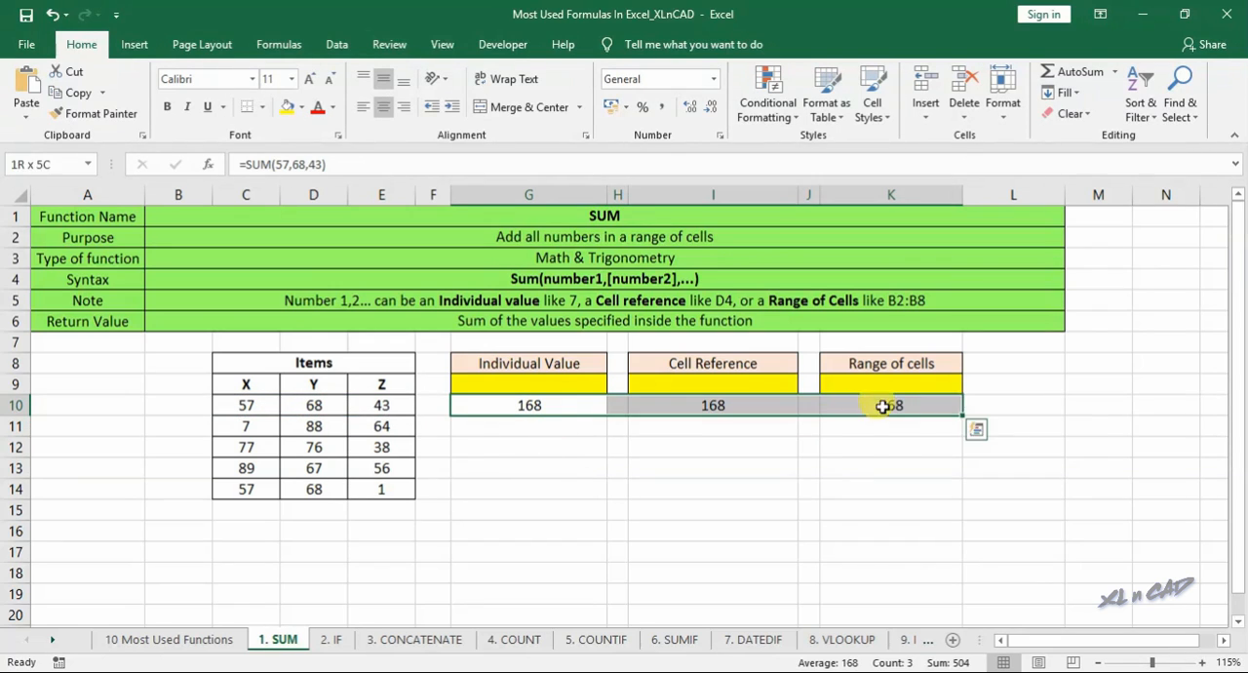
left_click_drag(965, 417, 958, 505)
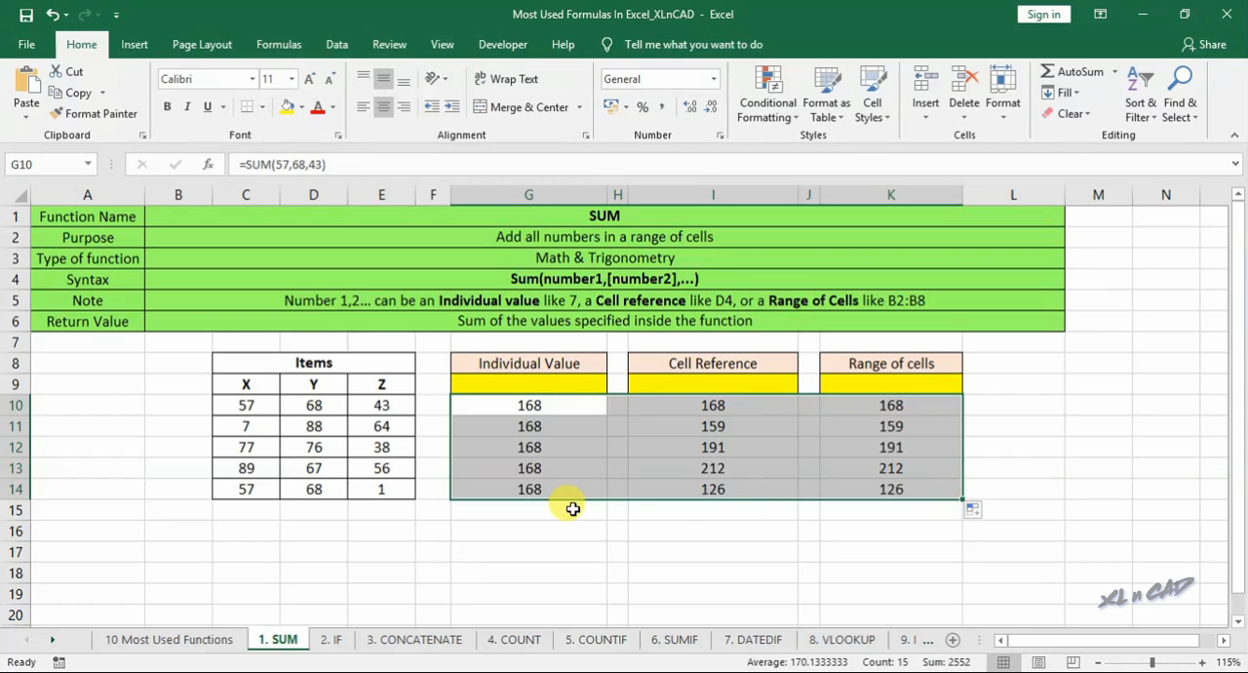
- Add AutoSum totals of rows 10 to 14 in G15 and I15
left_click(566, 505)
left_click(1057, 72)
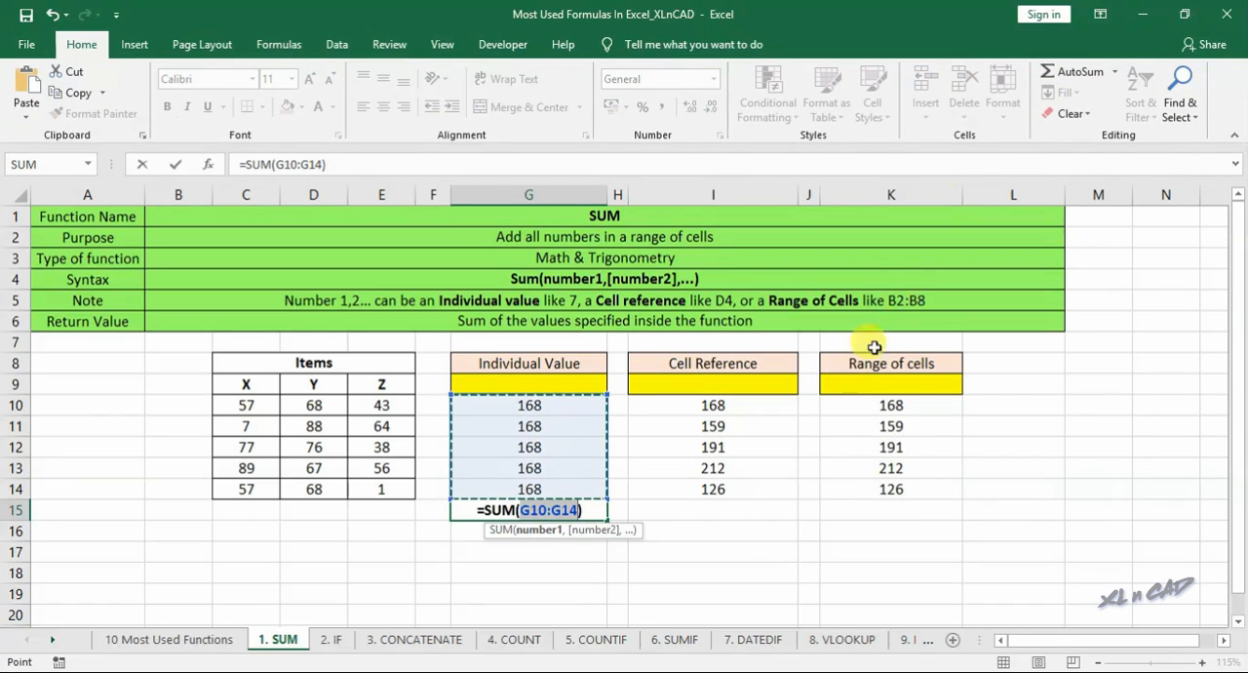
key("Return")
left_click(687, 511)
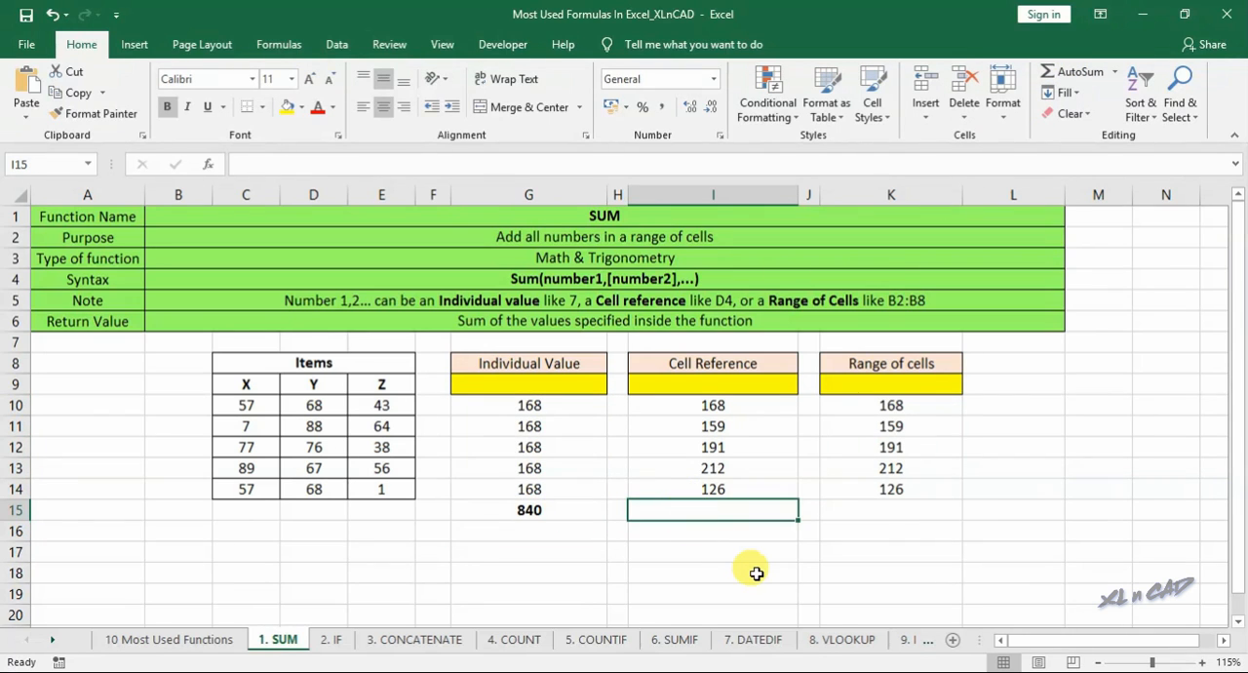
key("alt+equal")
key("Return")
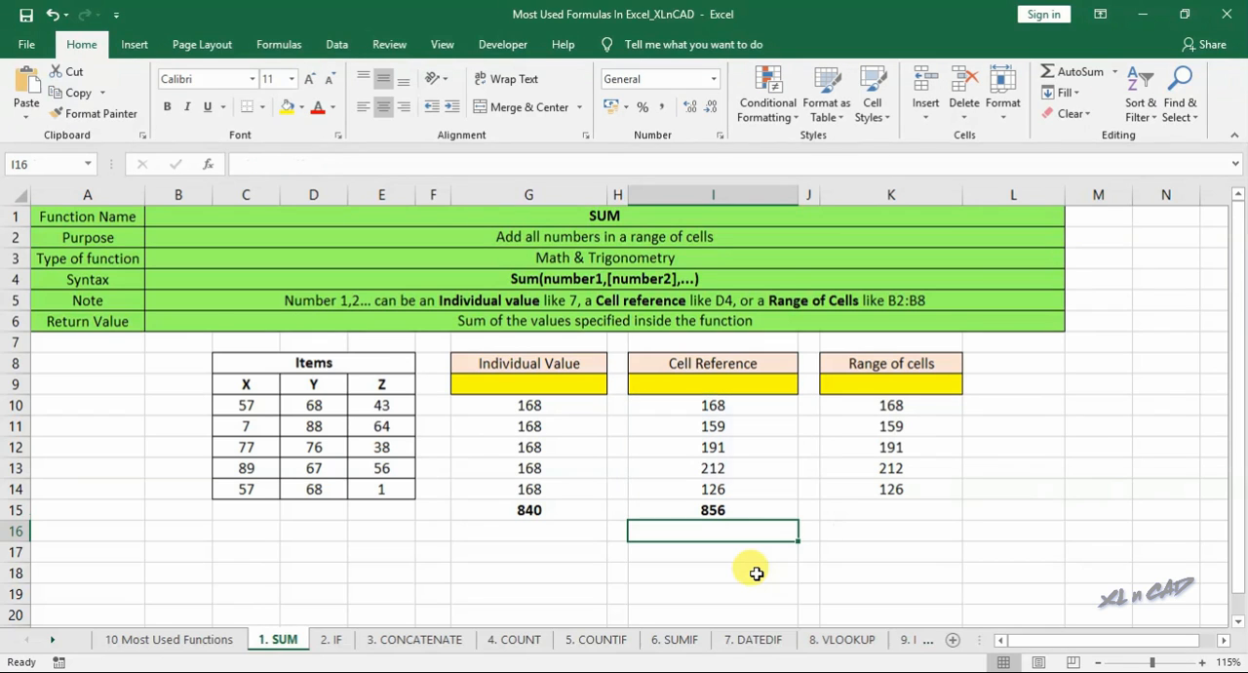
- Copy the total formula from I15 into K15 to sum the Range of cells column
left_click(745, 515)
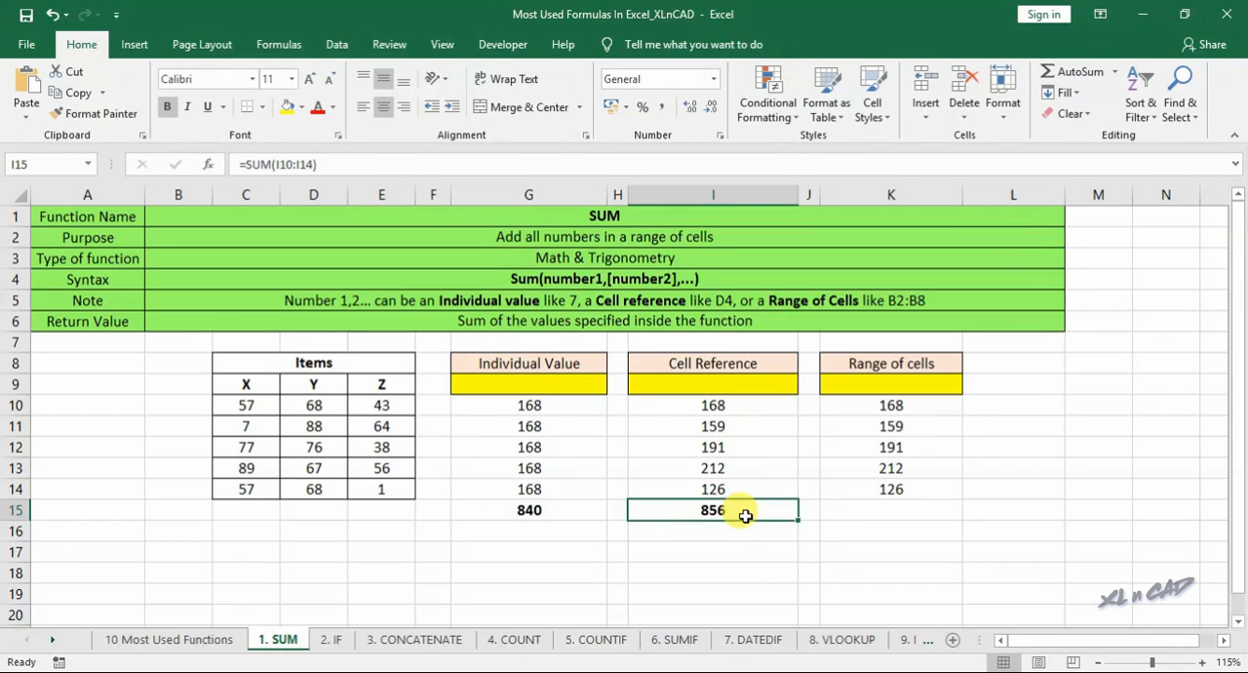
key("ctrl+c")
left_click(872, 510)
key("ctrl+v")
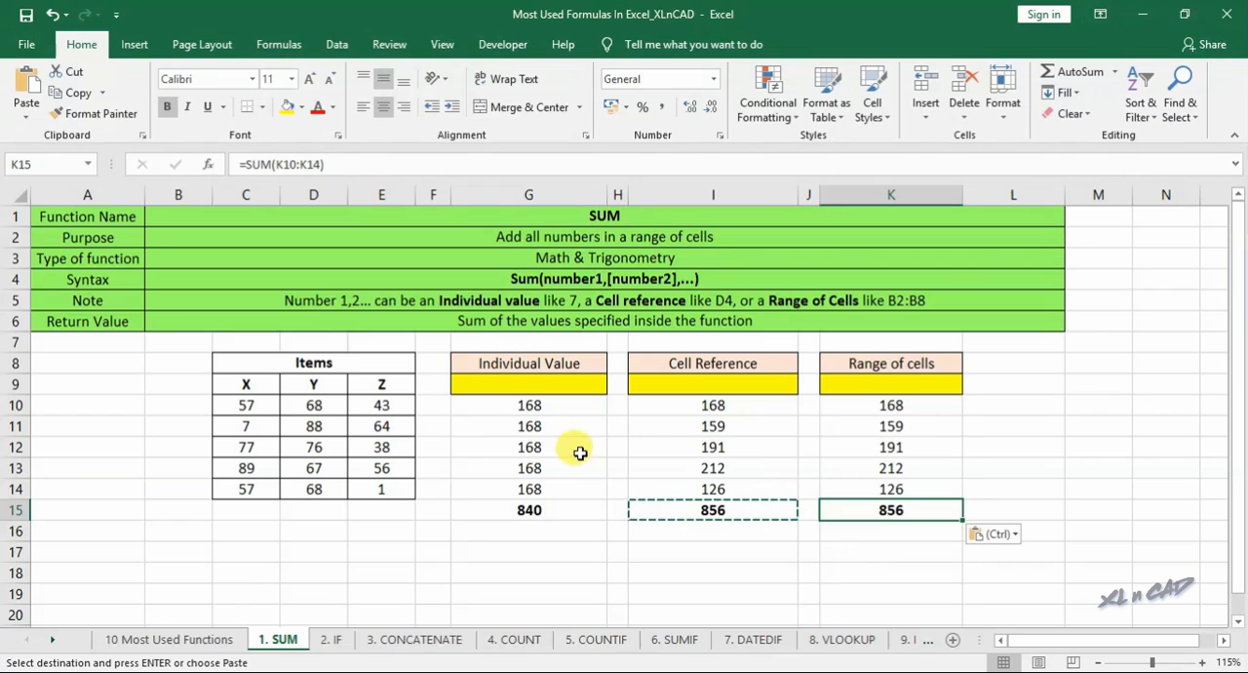
- Copy the G10 formula without its equals sign and paste it as the text SUM(57,68,43) in G9
left_click(552, 402)
left_click(260, 166)
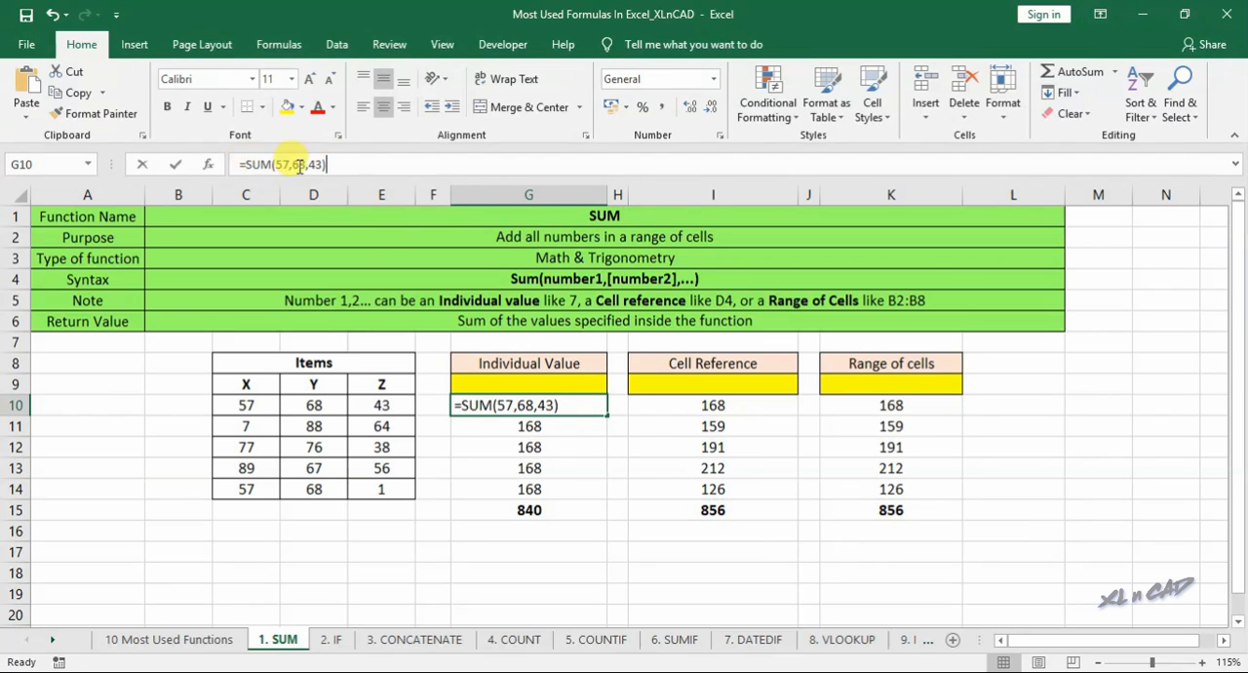
left_click_drag(260, 166, 363, 165)
key("ctrl+c")
key("Escape")
left_click(479, 388)
type("'")
key("ctrl+v")
key("Tab")
- Copy the I10 formula without its equals sign into I9 as the text SUM(C10,D10,E10)
left_click(663, 414)
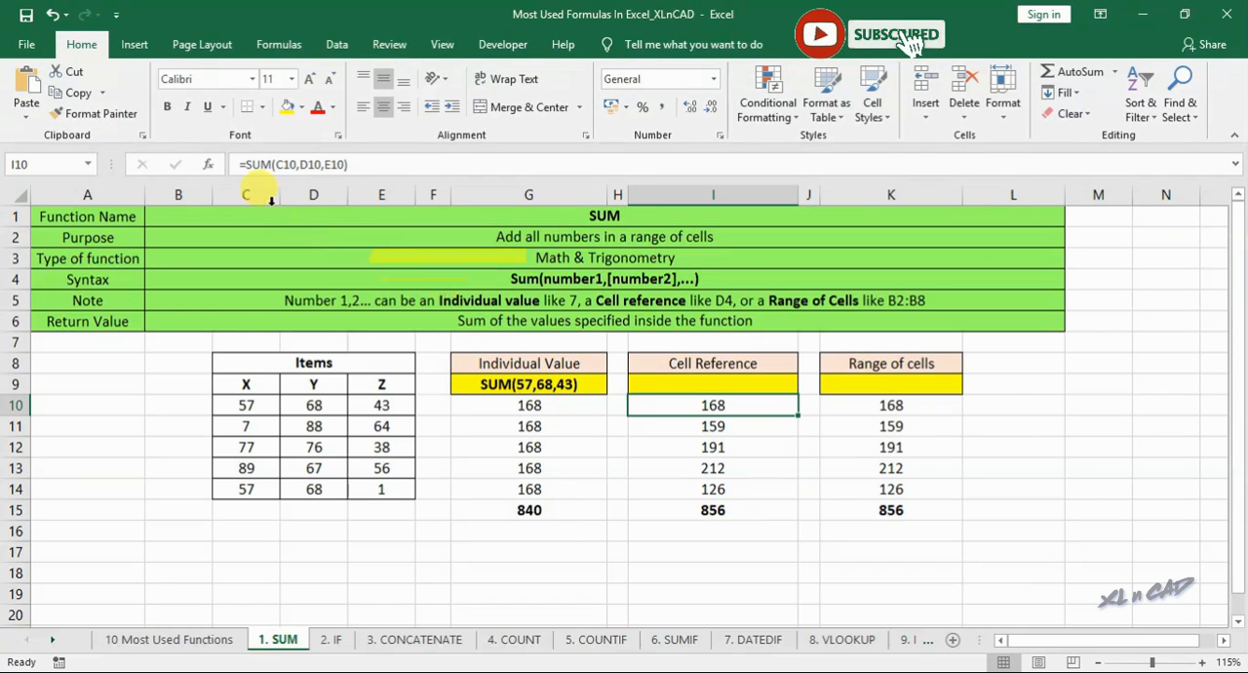
left_click_drag(245, 164, 374, 164)
key("ctrl+c")
key("Escape")
key("Up")
type("'")
key("ctrl+v")
key("Tab")
- Copy the K10 formula without its equals sign into K9 as the text SUM(C10:E10)
left_click(922, 404)
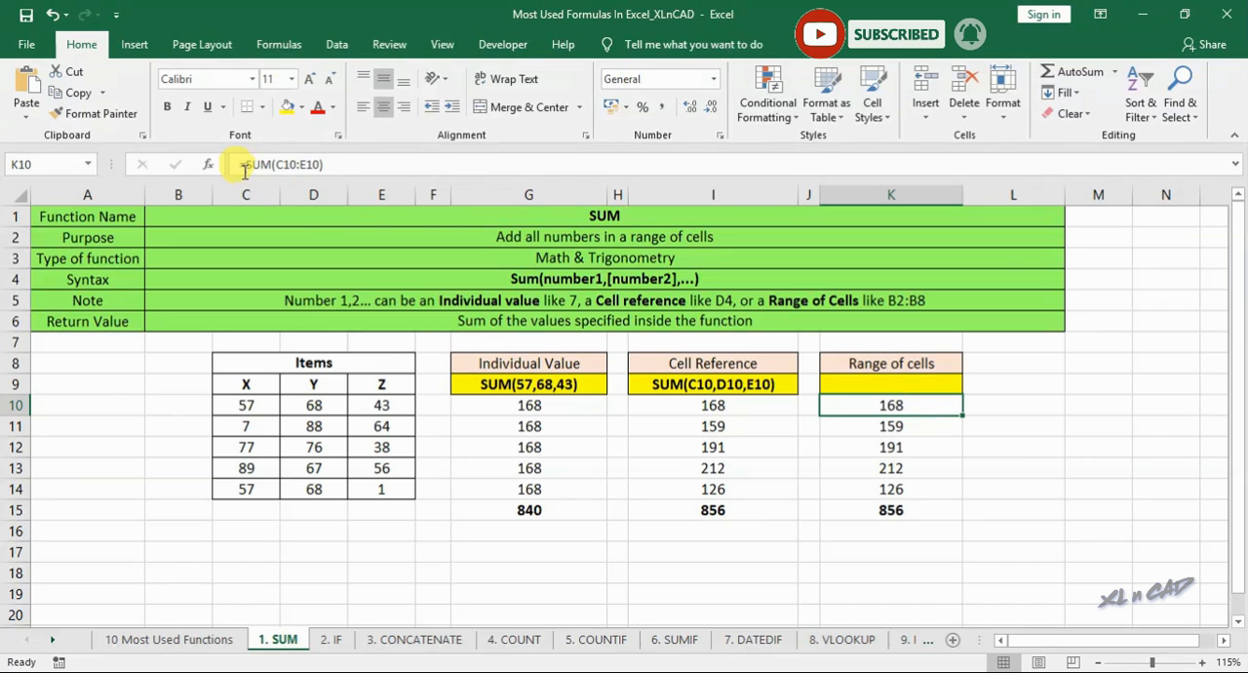
left_click_drag(246, 164, 364, 169)
key("ctrl+c")
key("Escape")
key("Up")
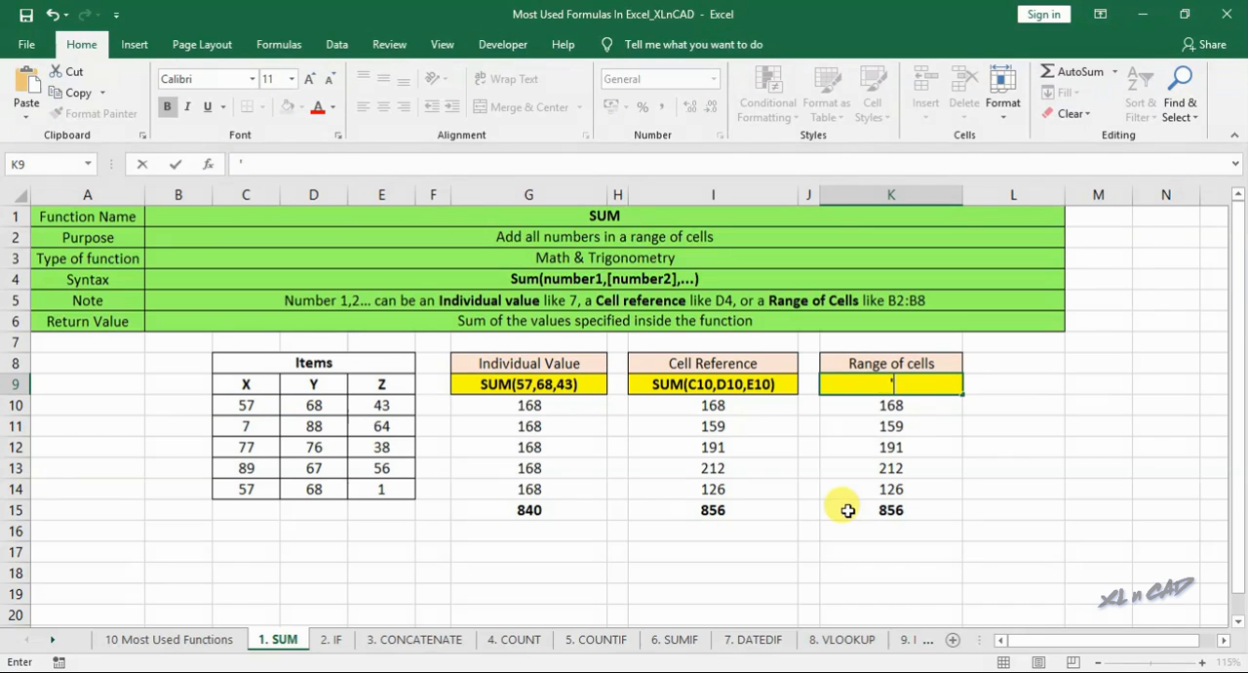
type("'")
key("ctrl+v")
key("Return")
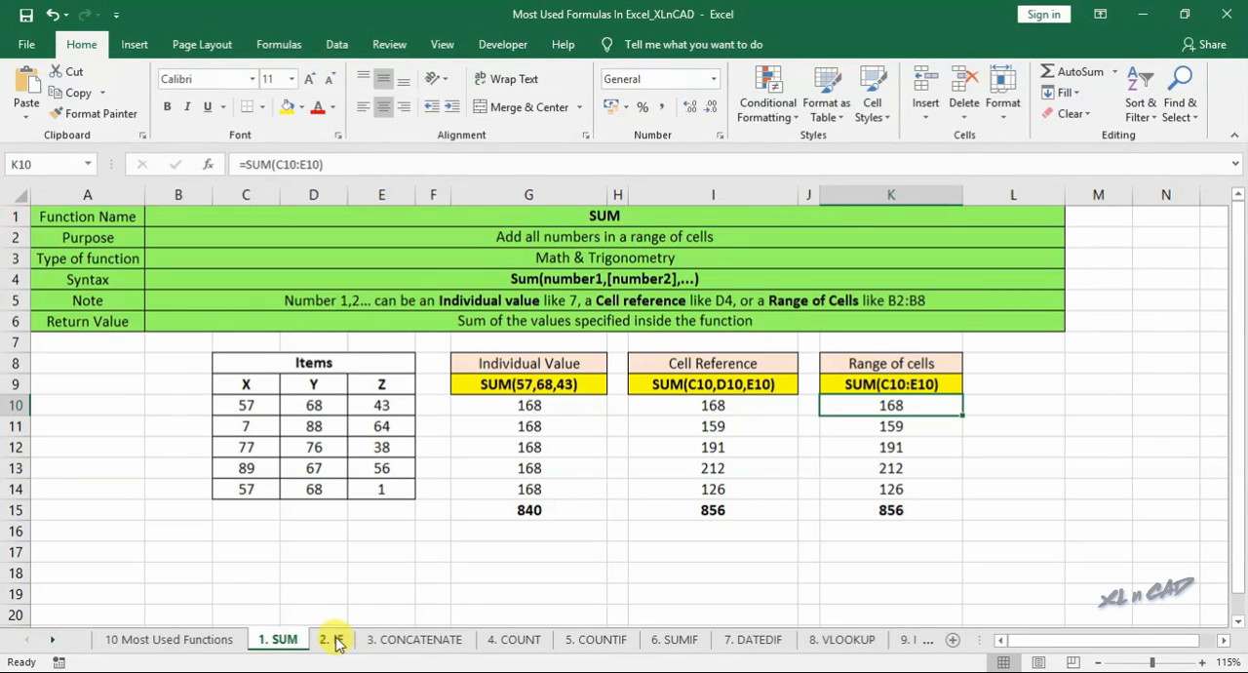
- Open the 2. IF sheet and review the function's purpose, the marks list, the minimum pass mark and the Pass/Fail column
left_click(336, 639)
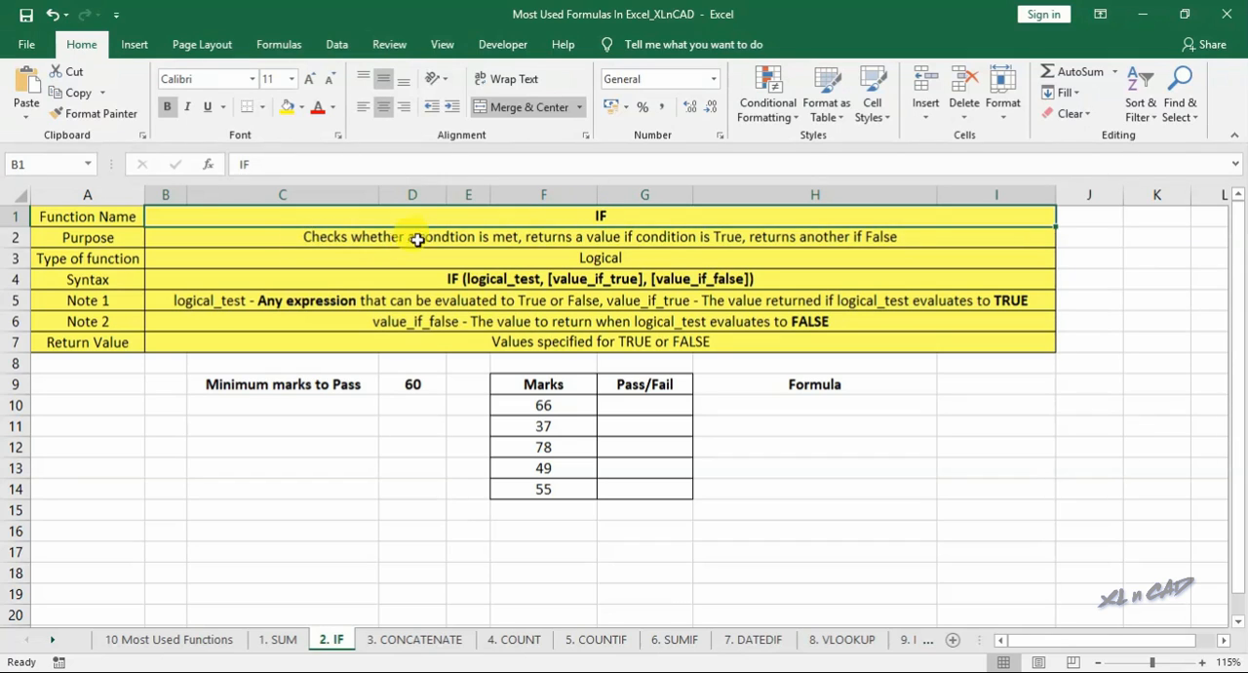
left_click(340, 246)
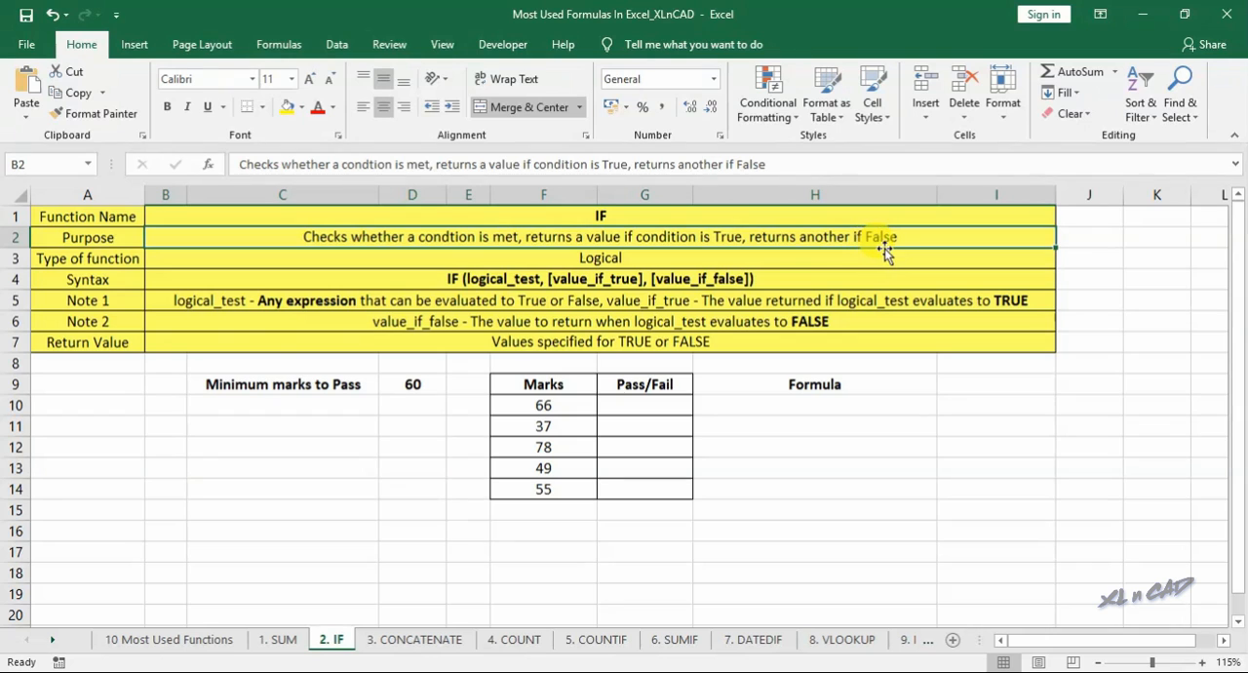
left_click_drag(552, 385, 557, 491)
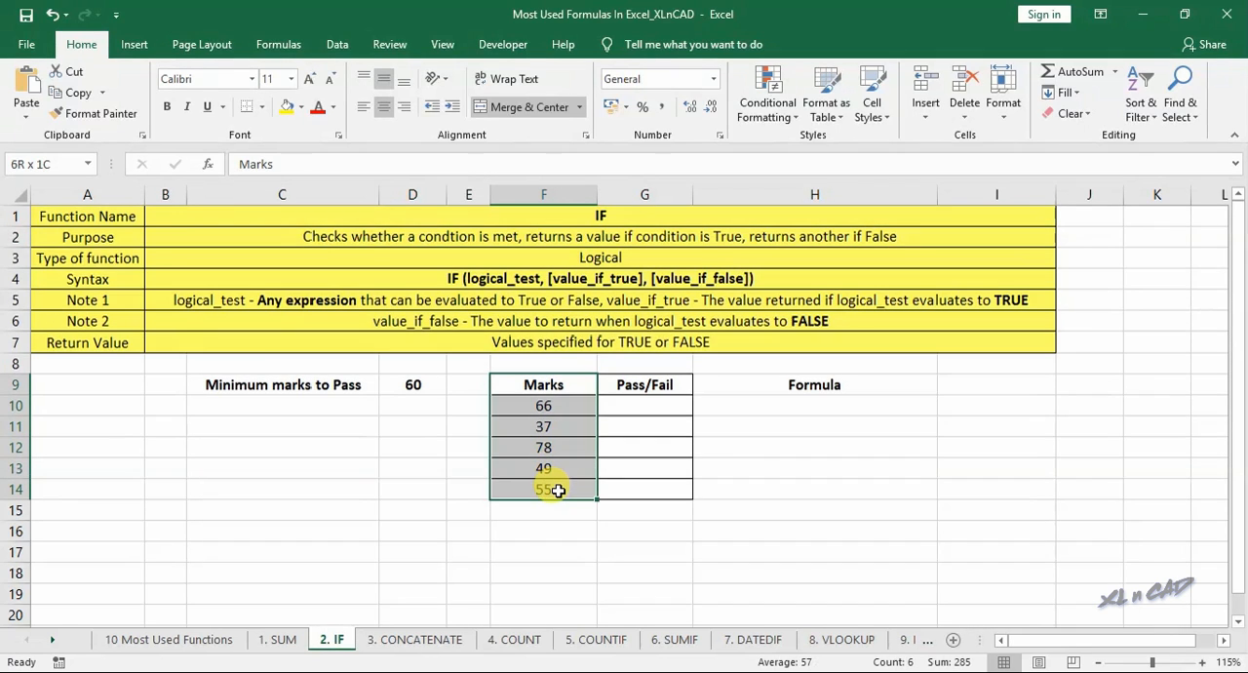
left_click(308, 391)
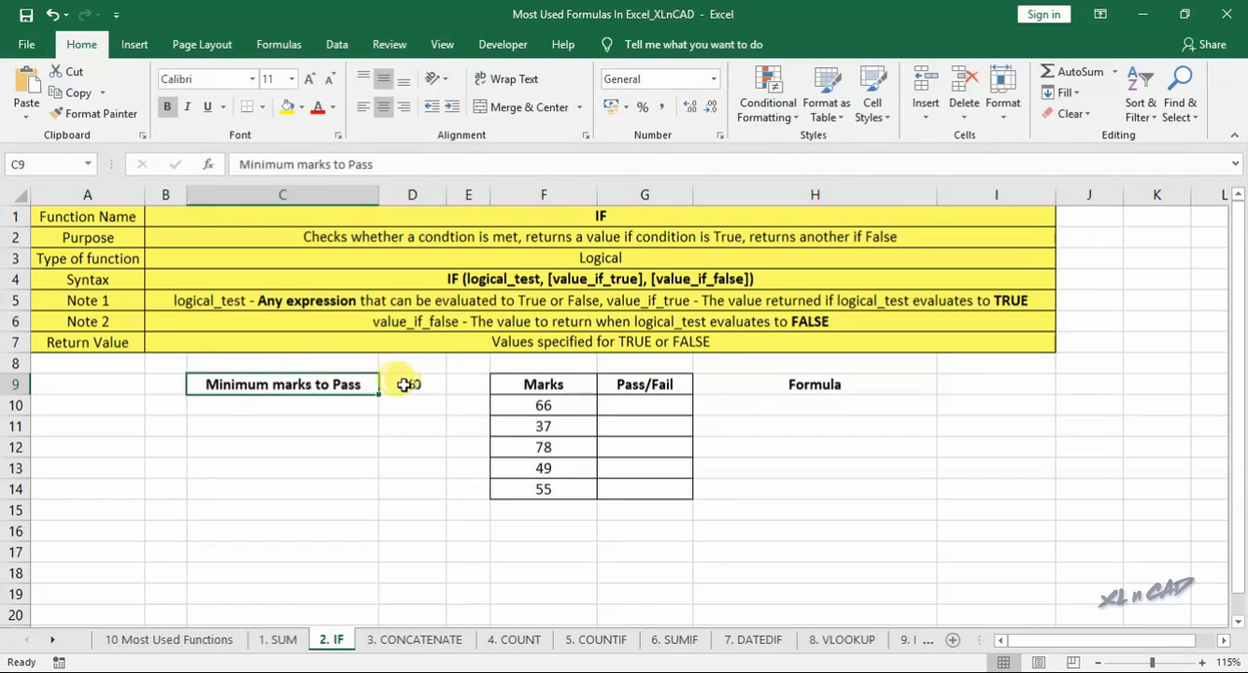
left_click(419, 384)
left_click(639, 386)
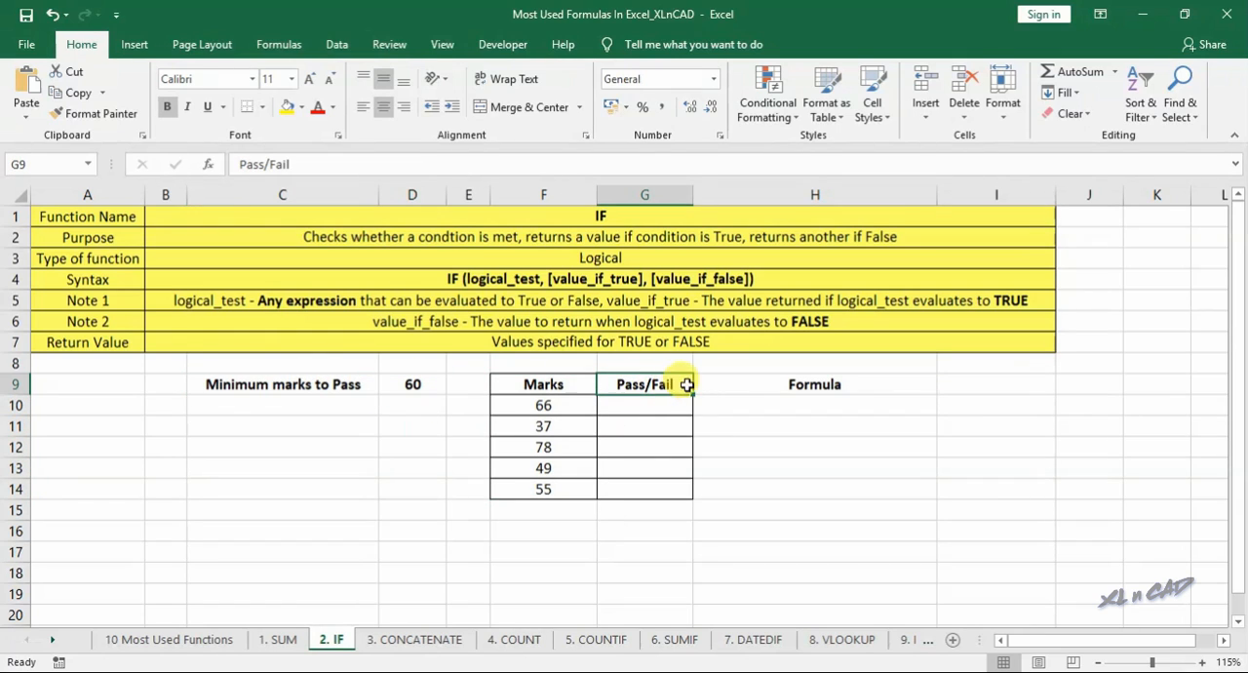
- Start an IF function in G10 with its arguments dialog and set the logical test to F10>=D9
left_click(639, 406)
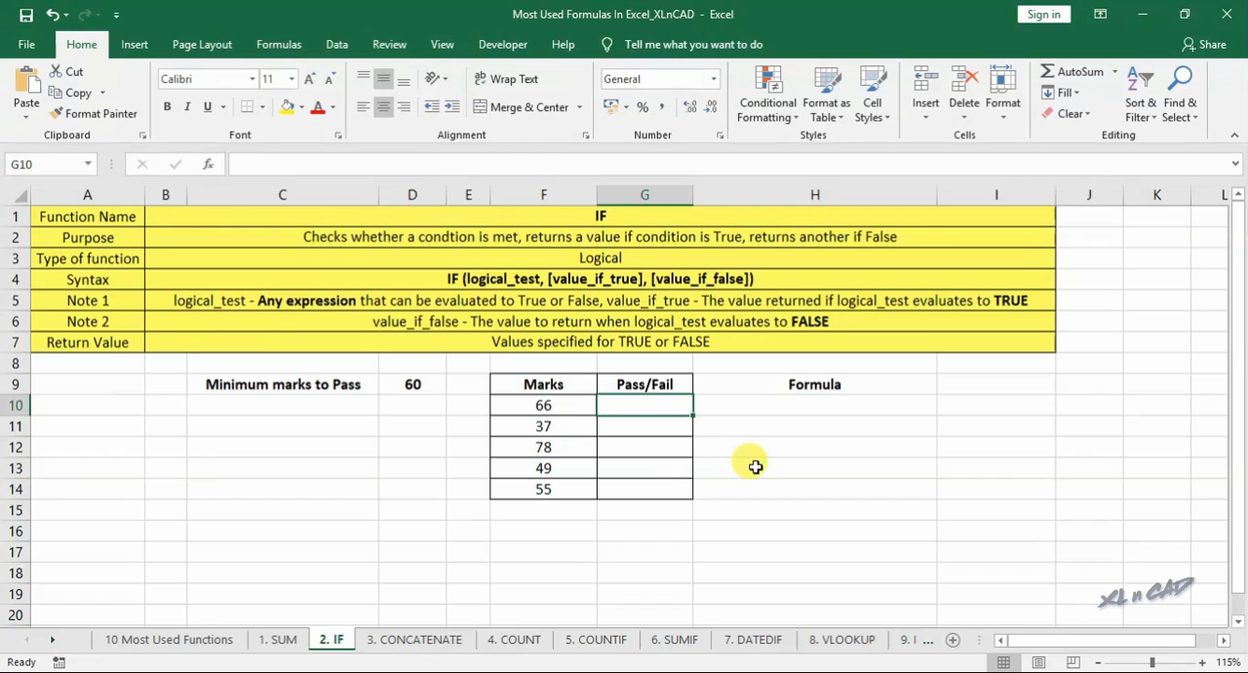
type("=if(")
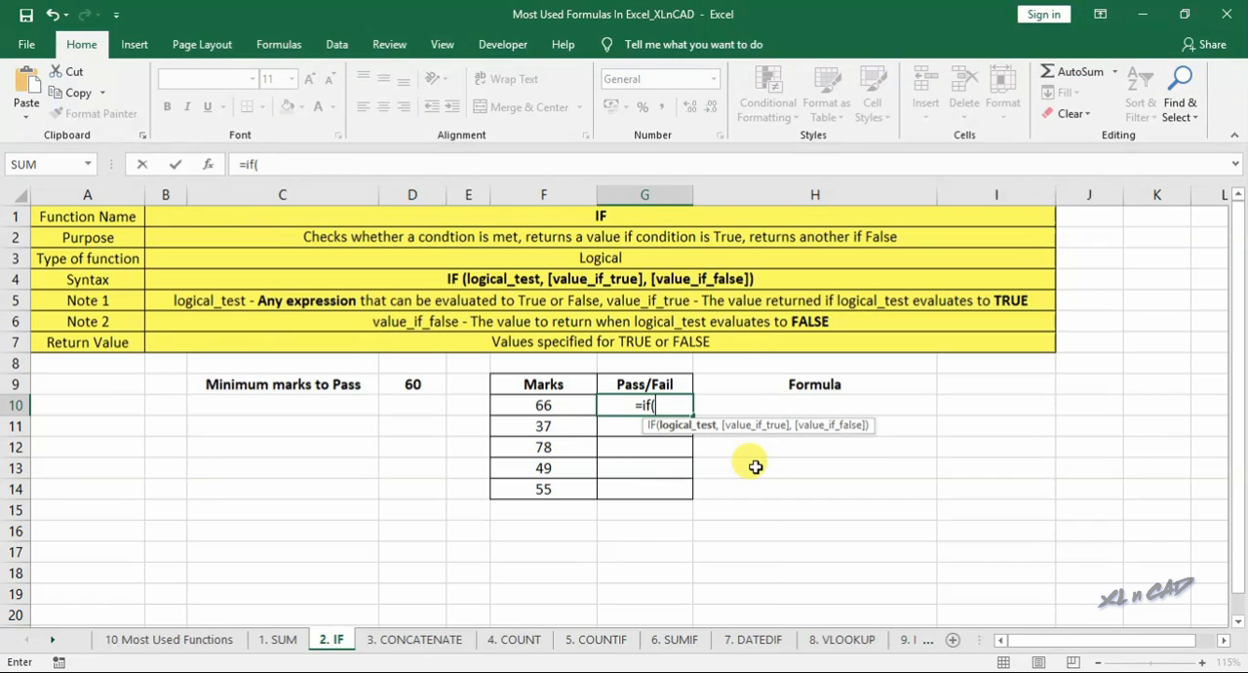
left_click(207, 164)
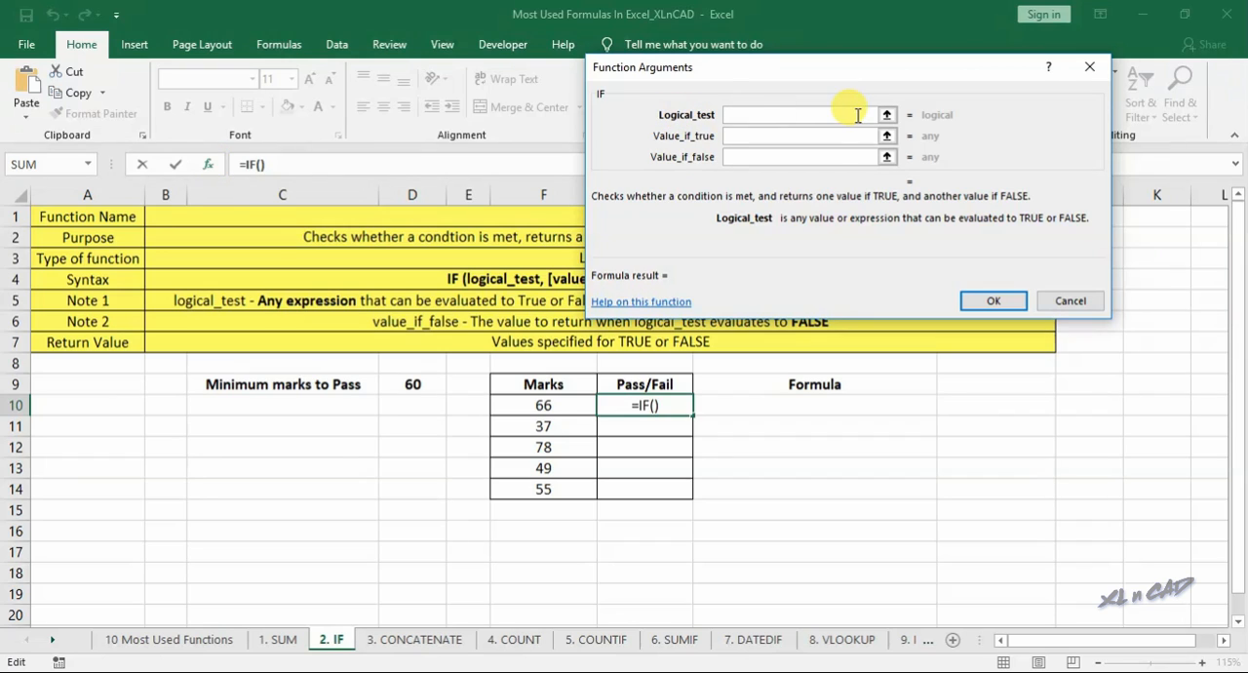
left_click(547, 407)
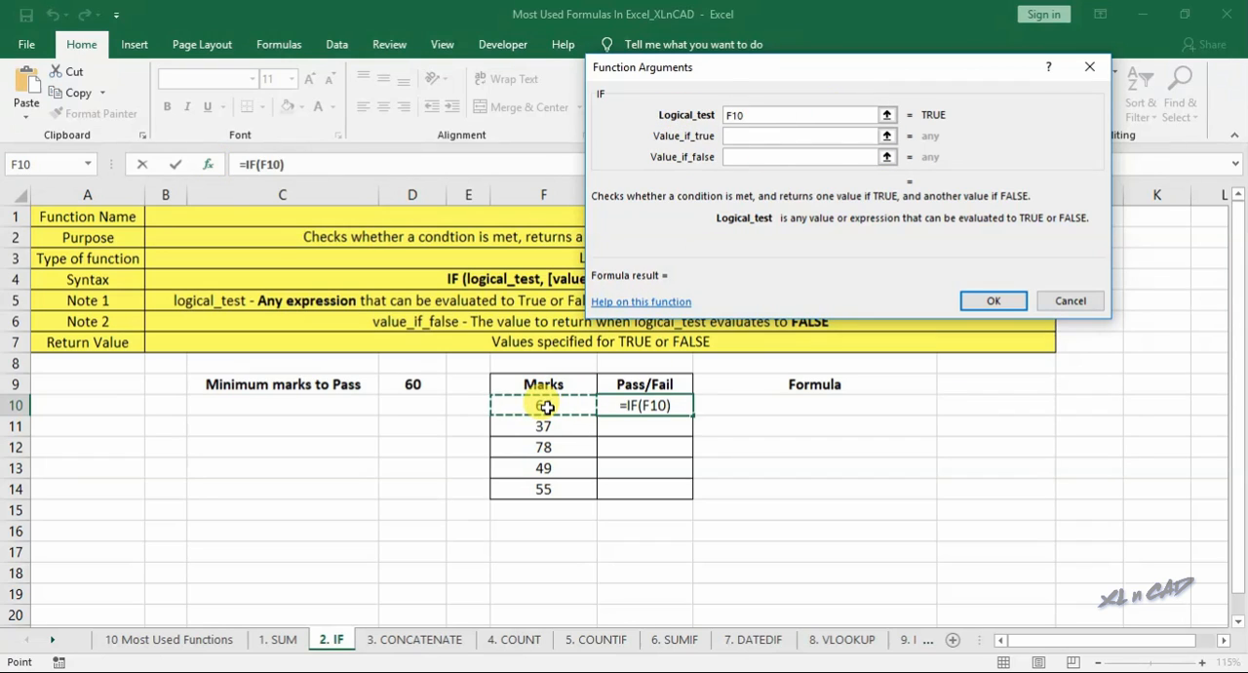
type(">")
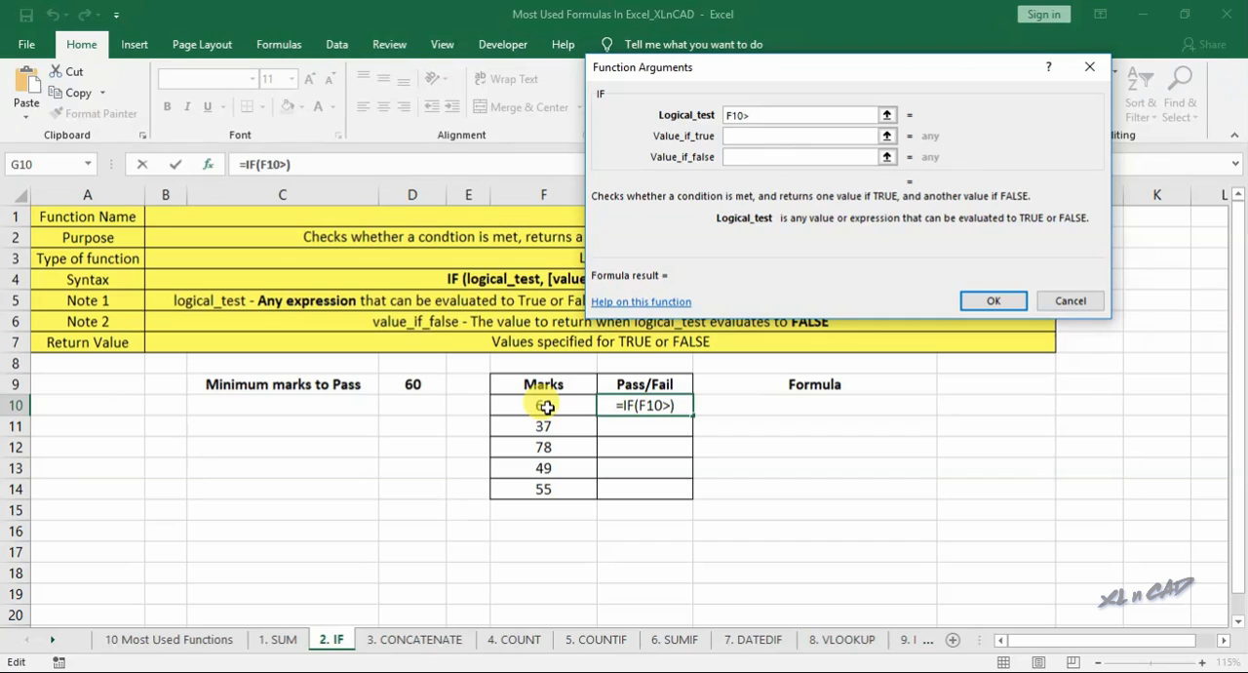
type("=")
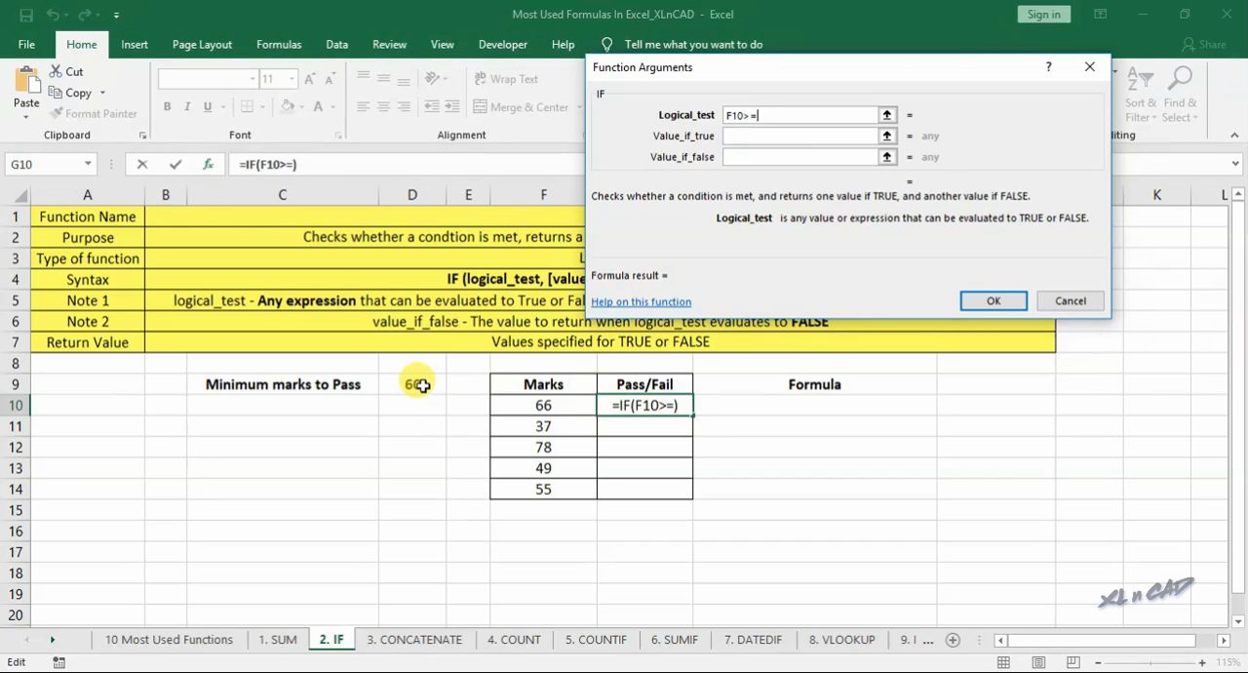
left_click(417, 385)
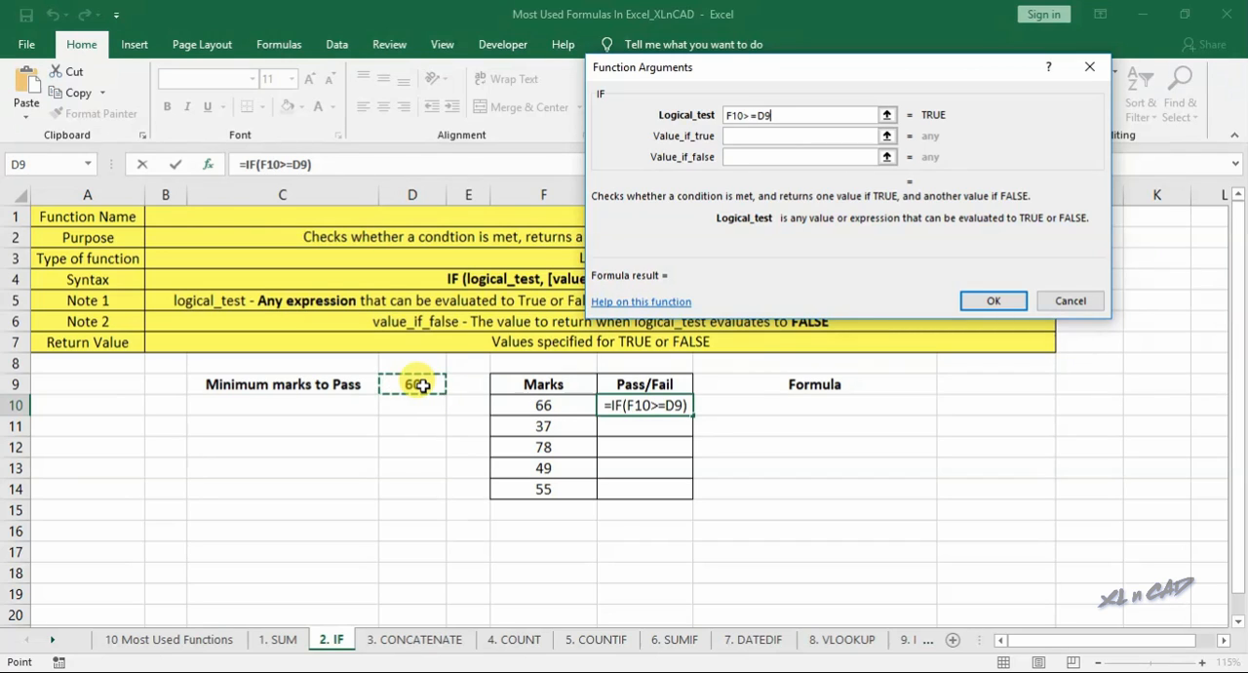
- Set the IF function's true value to Pass and false value to Fail, and enter the formula in G10
left_click(728, 137)
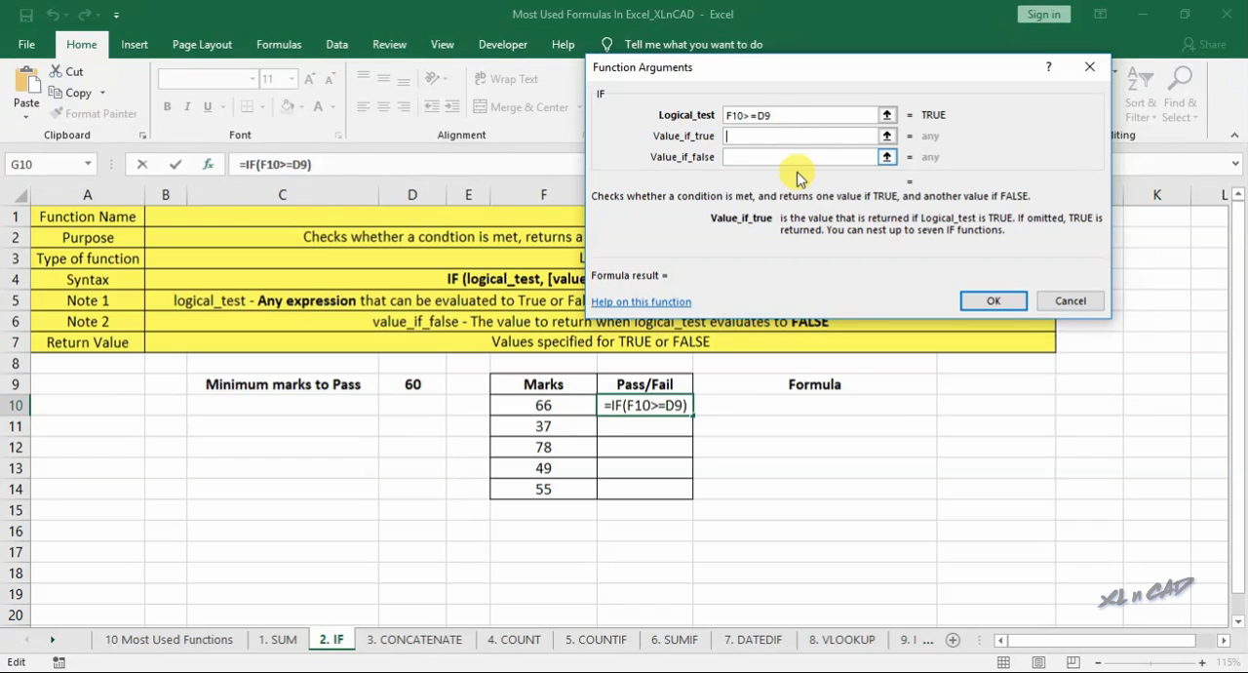
type("Pass")
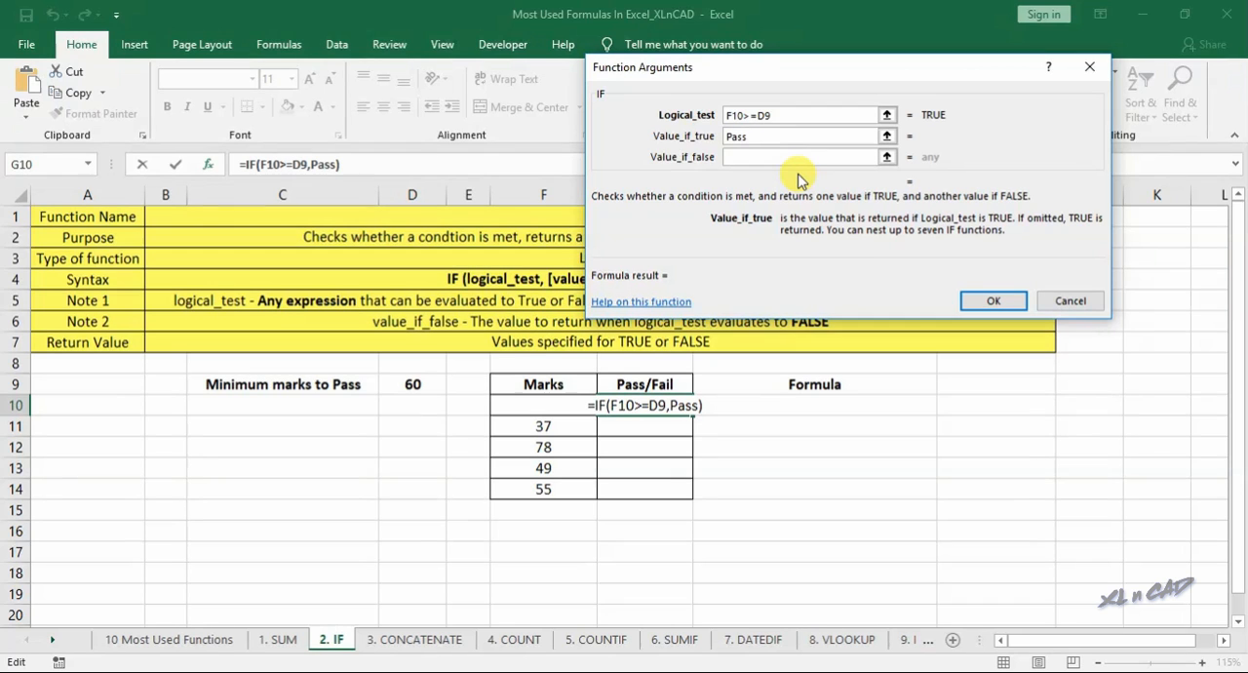
left_click(748, 156)
type("Fail")
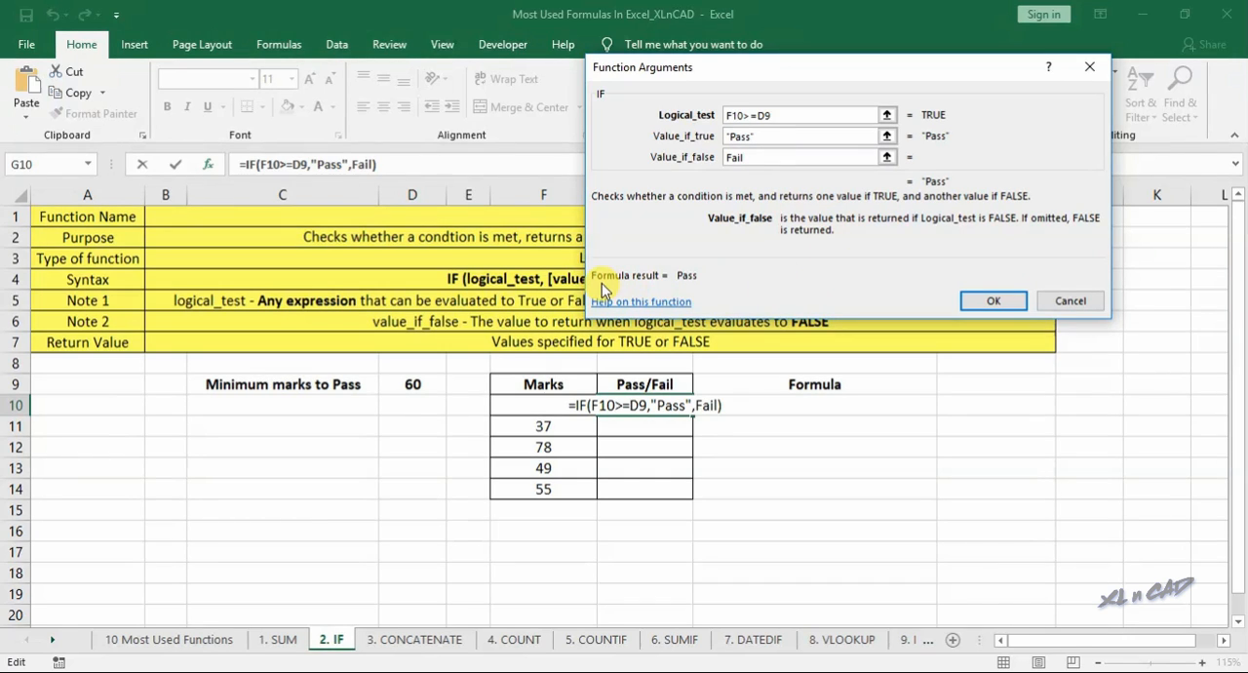
left_click(993, 300)
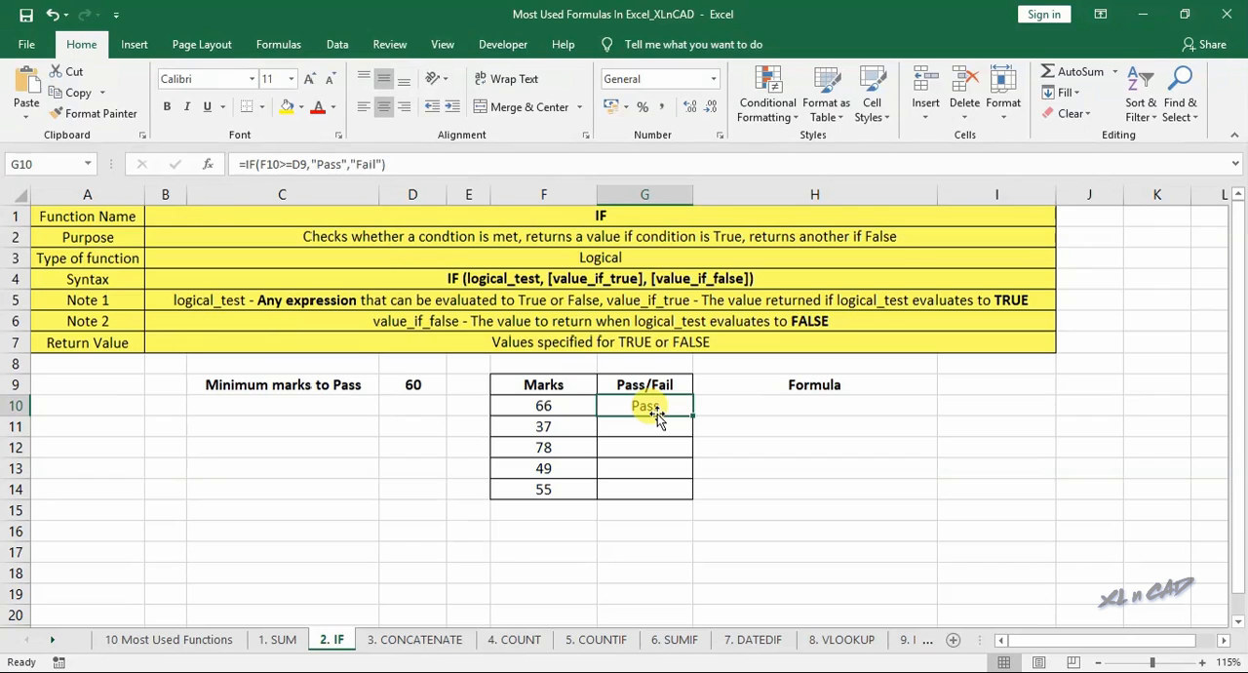
- Make the D9 reference in the G10 formula absolute as $D$9 and fill the formula down to G14
left_click(305, 166)
key("F4")
key("Return")
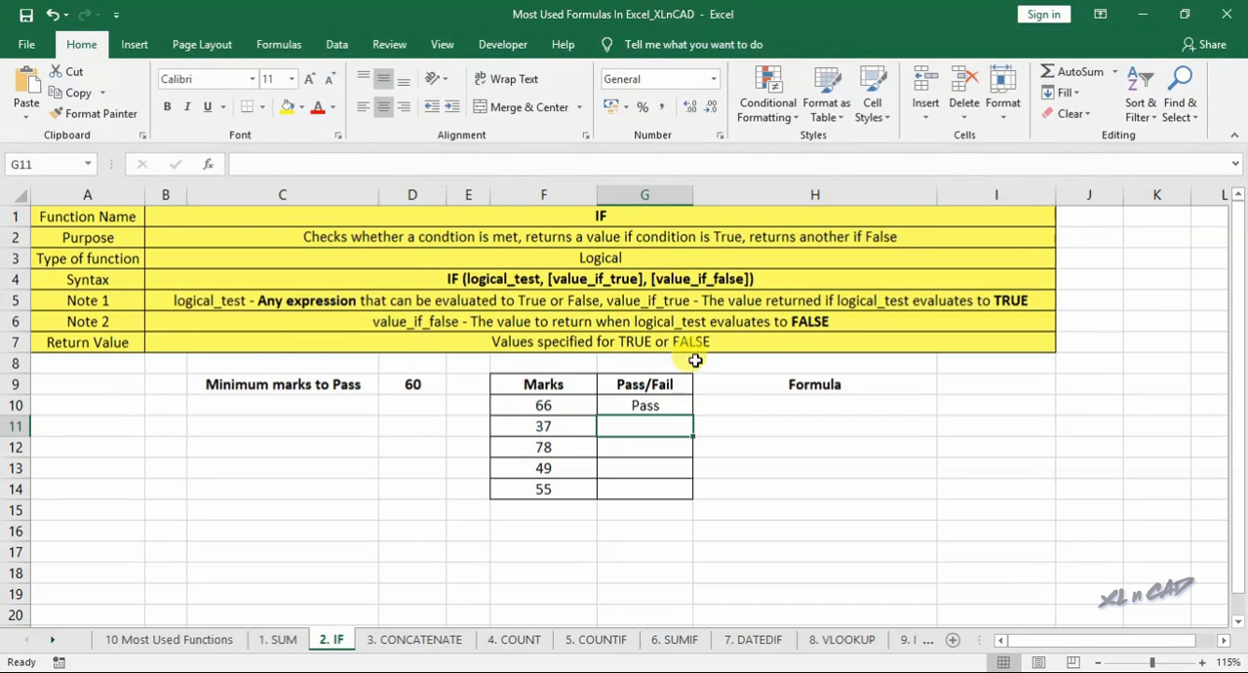
left_click(663, 401)
left_click_drag(693, 416, 693, 496)
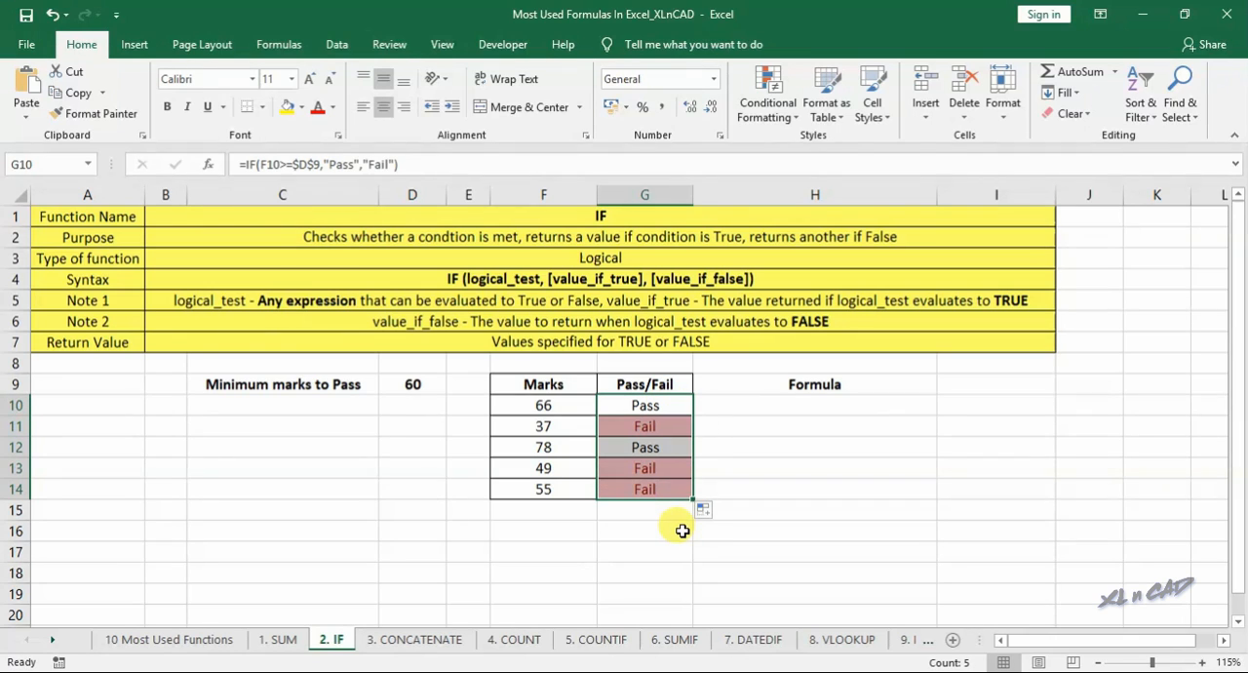
- Set the minimum marks to pass in D9 to 40
left_click(410, 382)
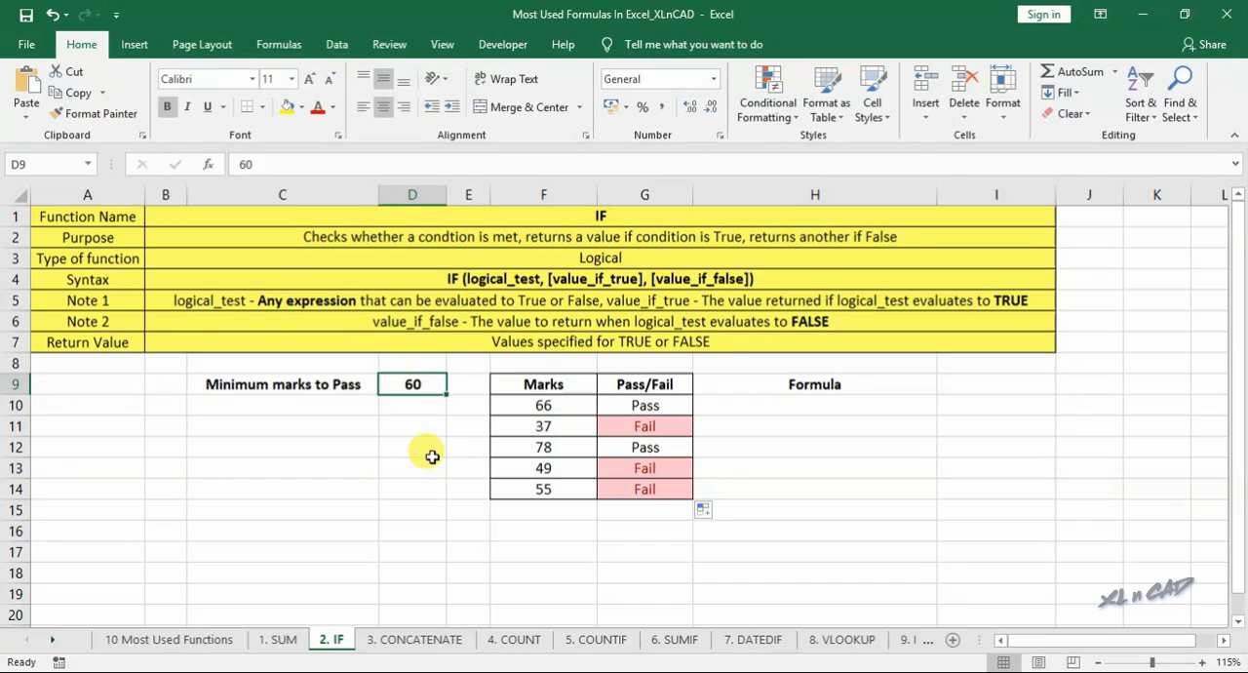
type("4")
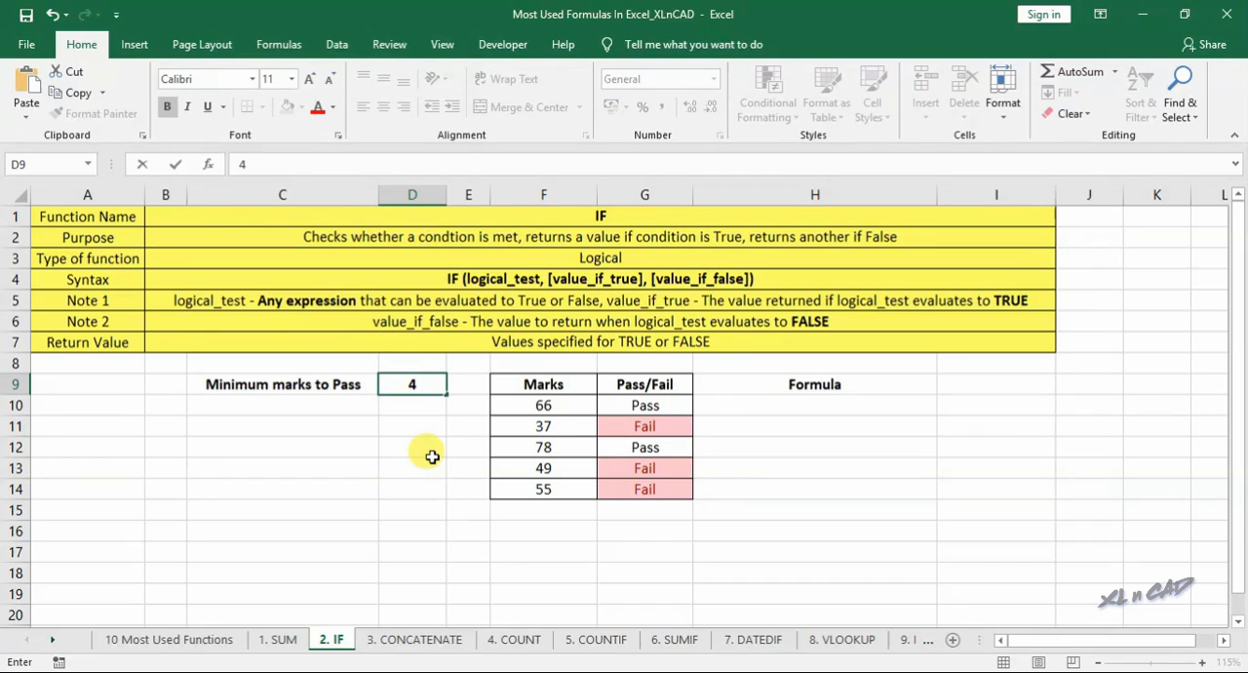
key("Return")
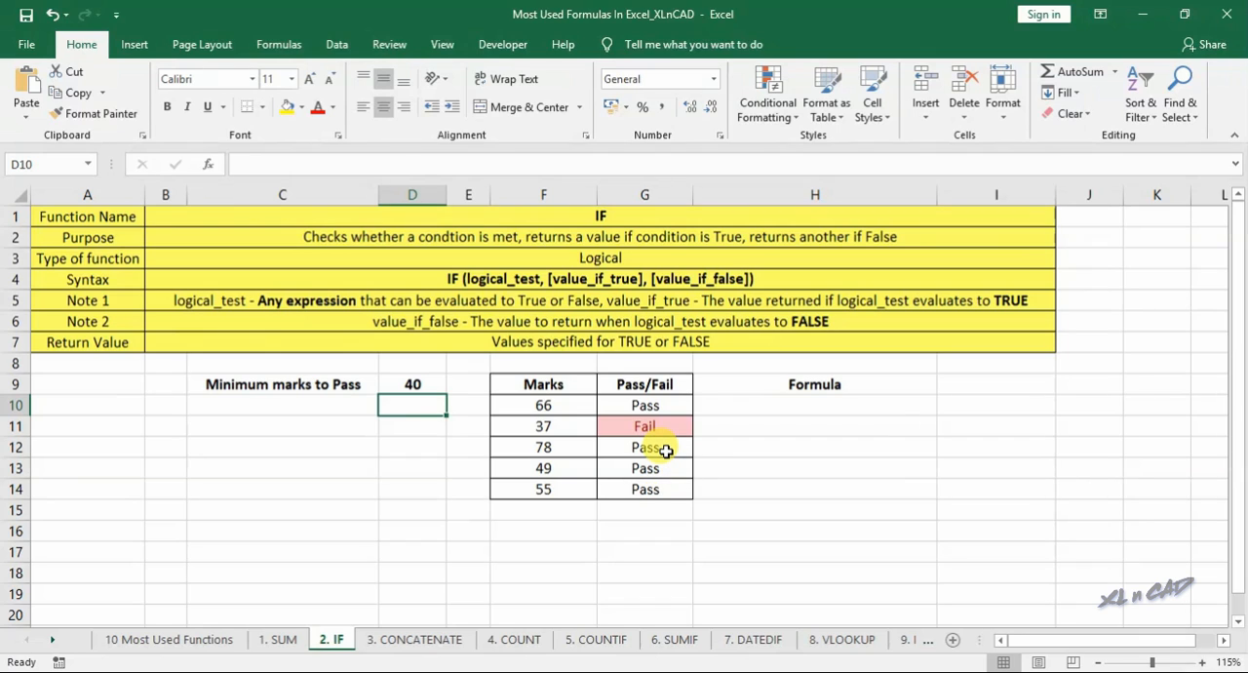
- Copy the G10 formula without its equals sign into H10 as the text IF(F10>=$D$9,"Pass","Fail")
left_click(663, 407)
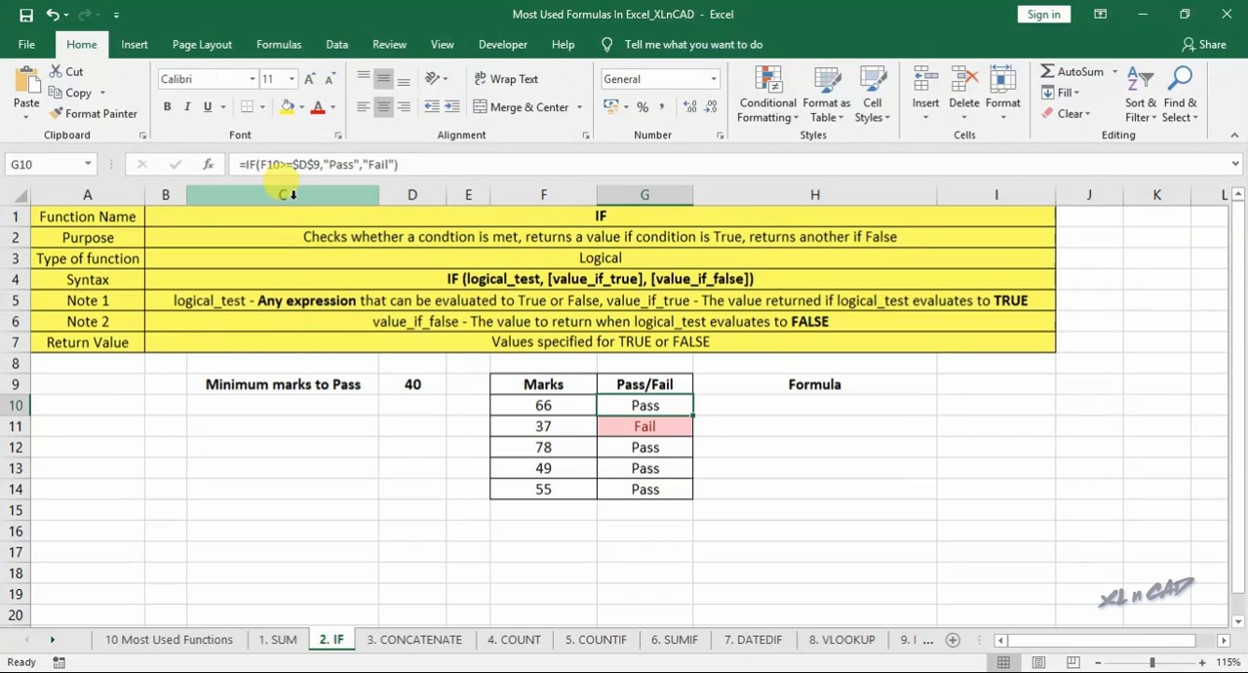
left_click_drag(245, 165, 406, 167)
key("ctrl+c")
key("Escape")
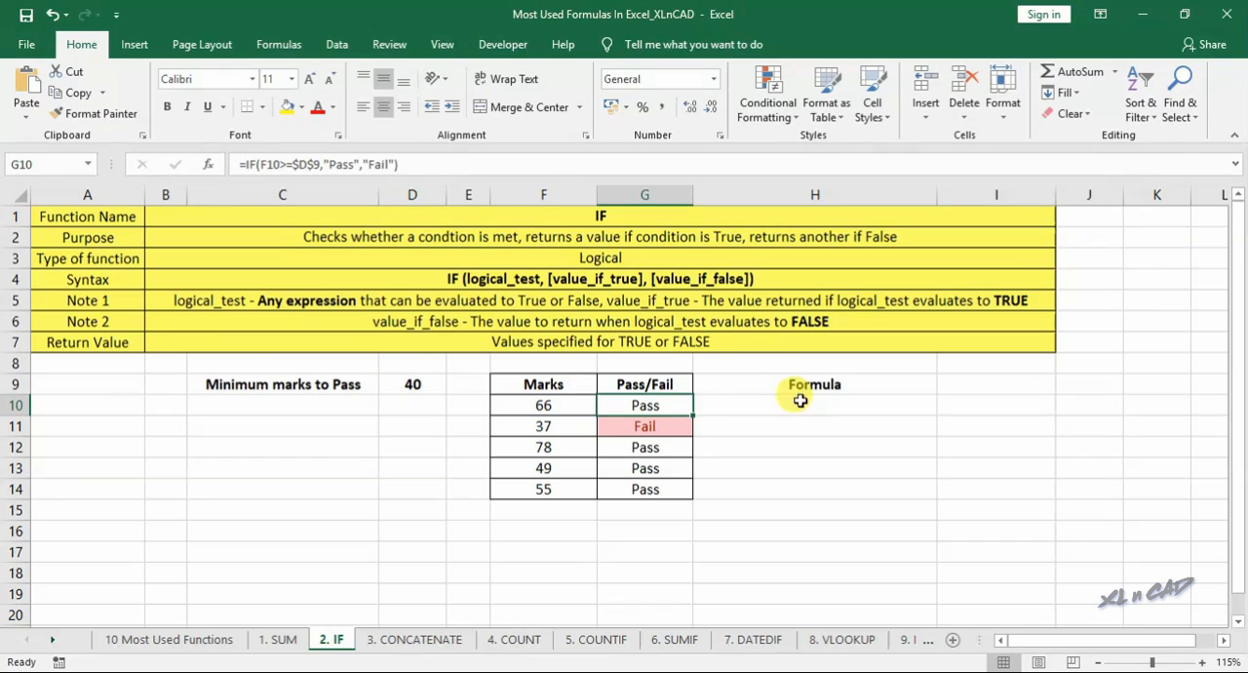
left_click(801, 401)
key("F2")
key("ctrl+v")
key("Return")
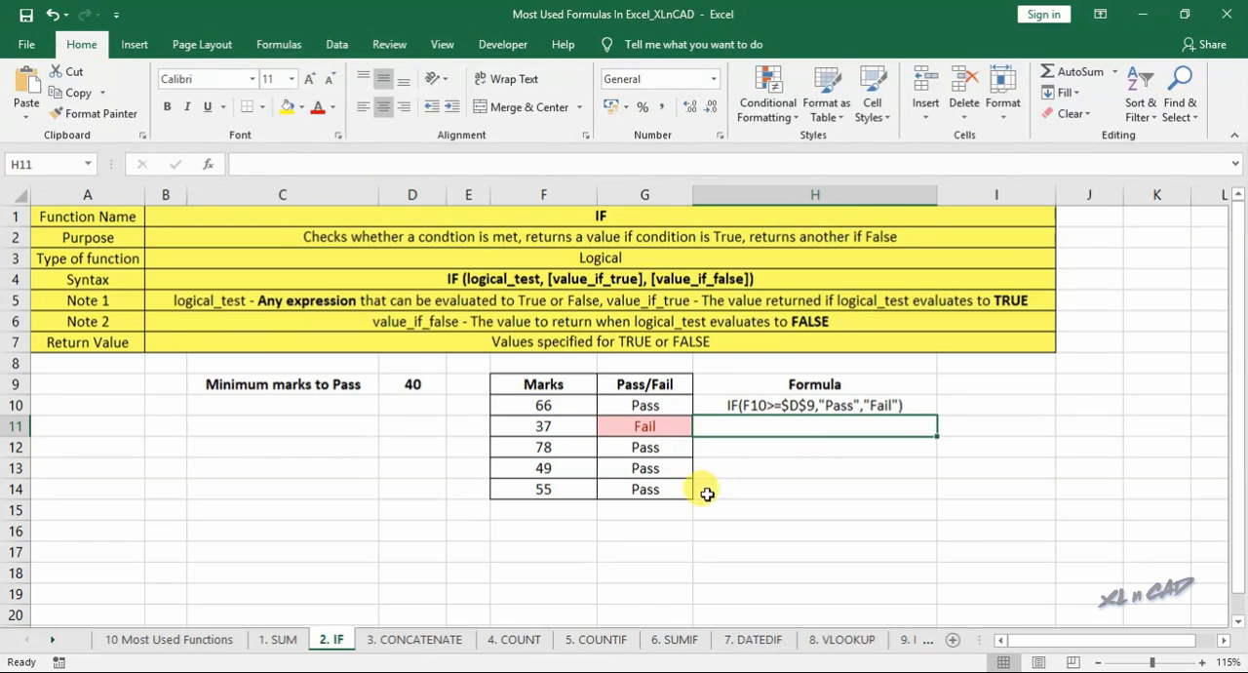
- On the 3. CONCATENATE sheet, enter the formula =CONCATENATE(C9,D9,E9) in G9 to join the first input row
left_click(417, 638)
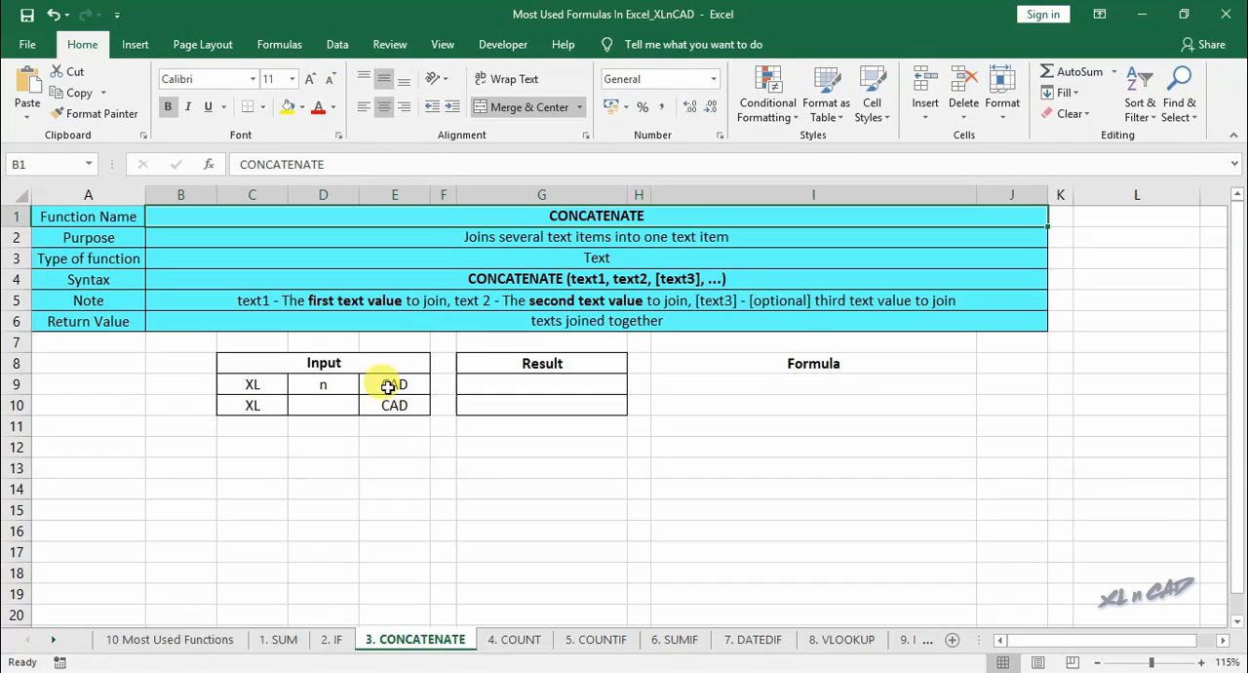
left_click(530, 382)
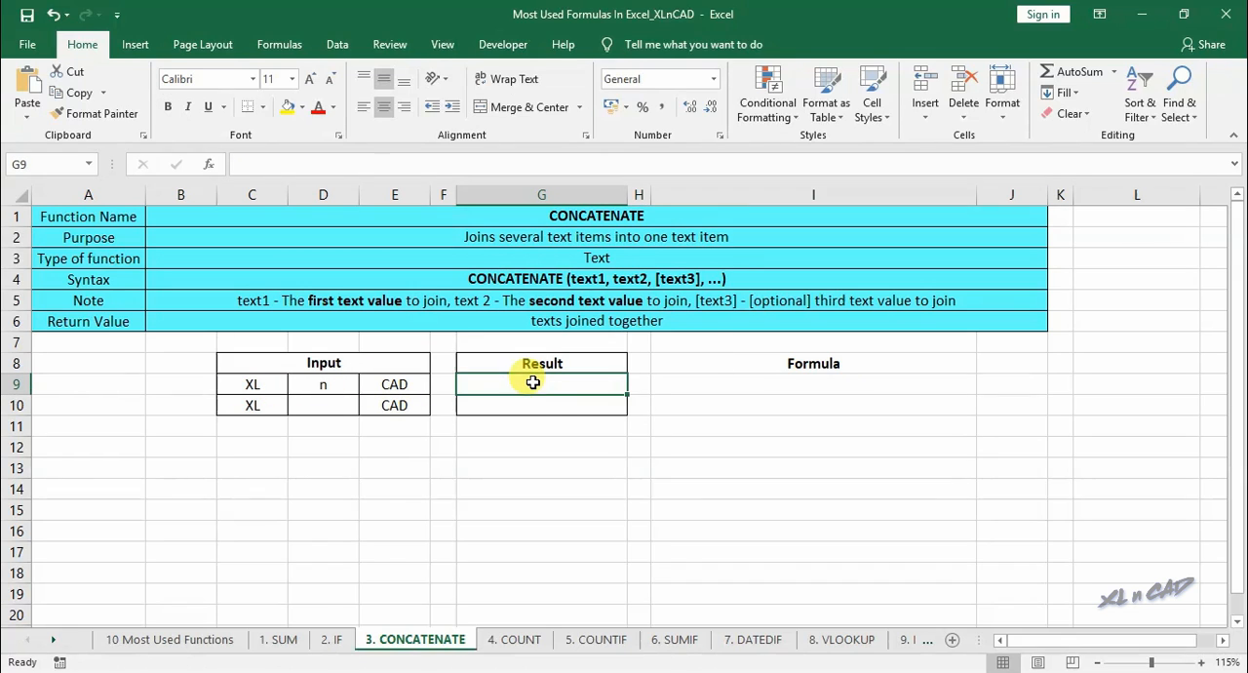
type("=")
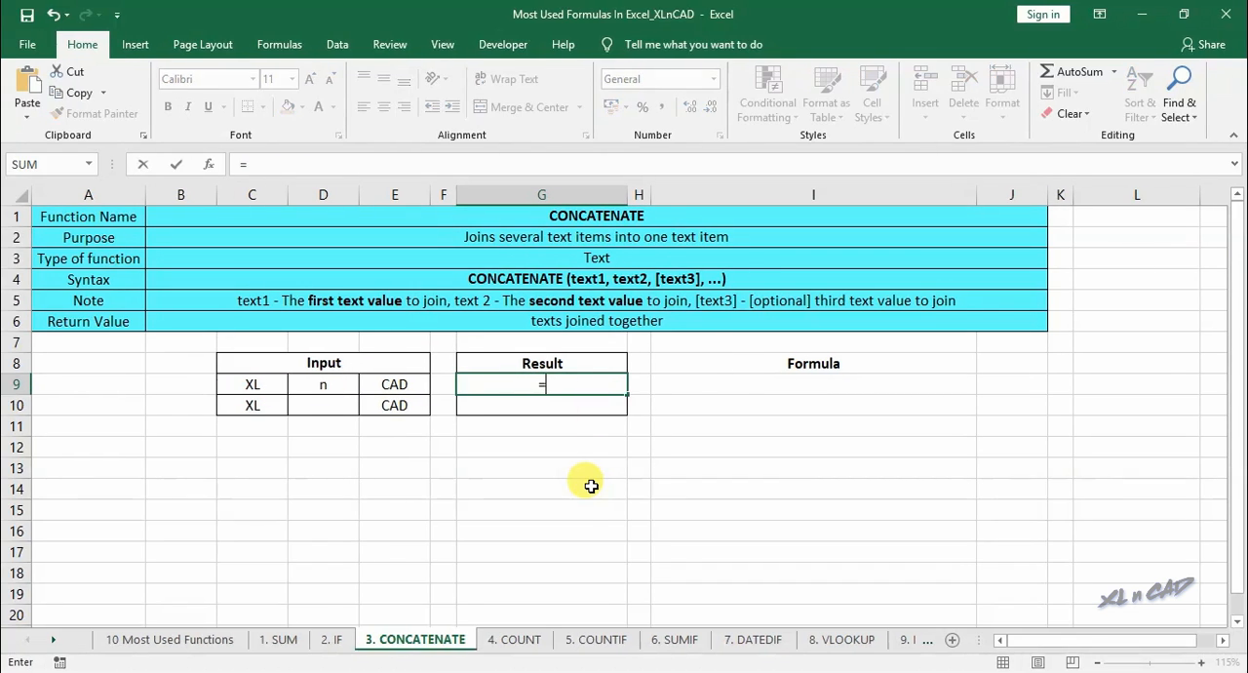
type("con")
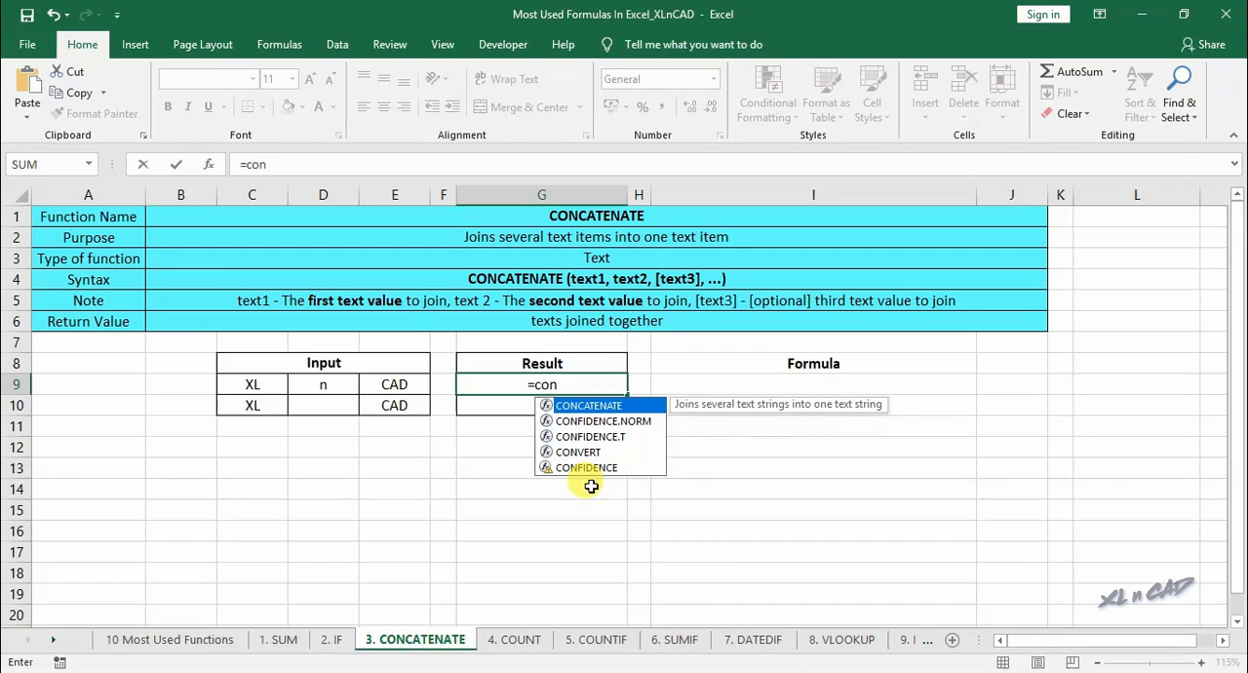
double_click(597, 406)
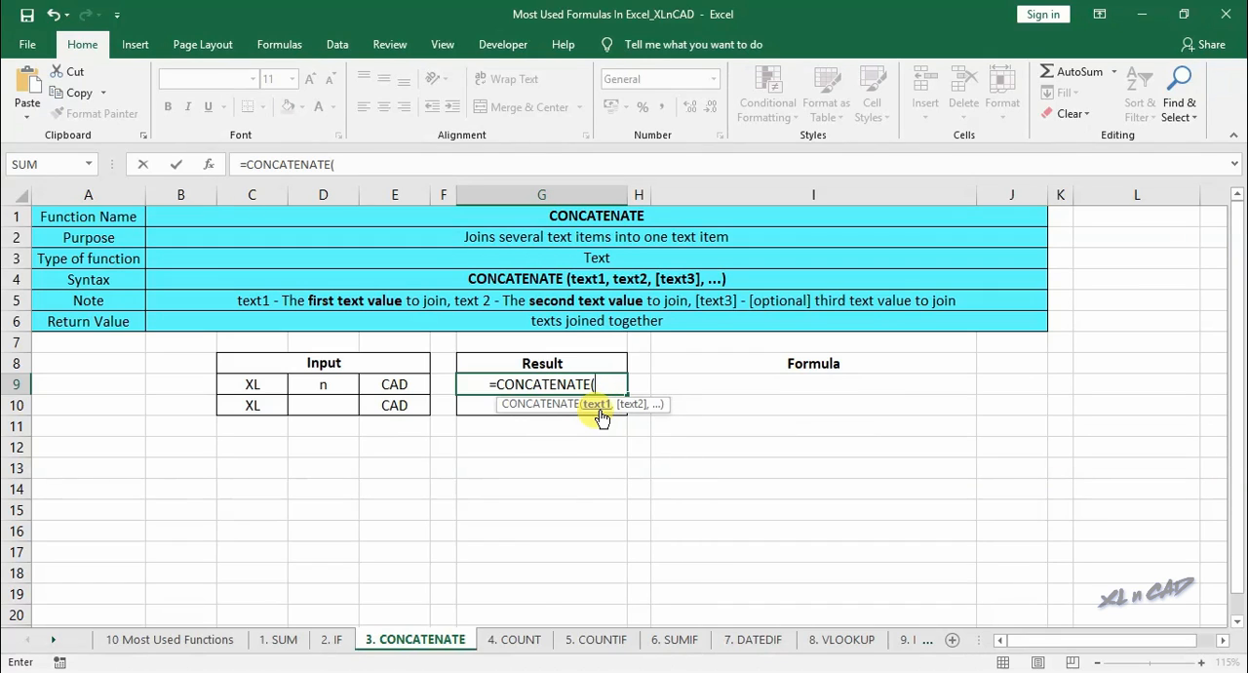
left_click(266, 388)
type(",")
left_click(331, 387)
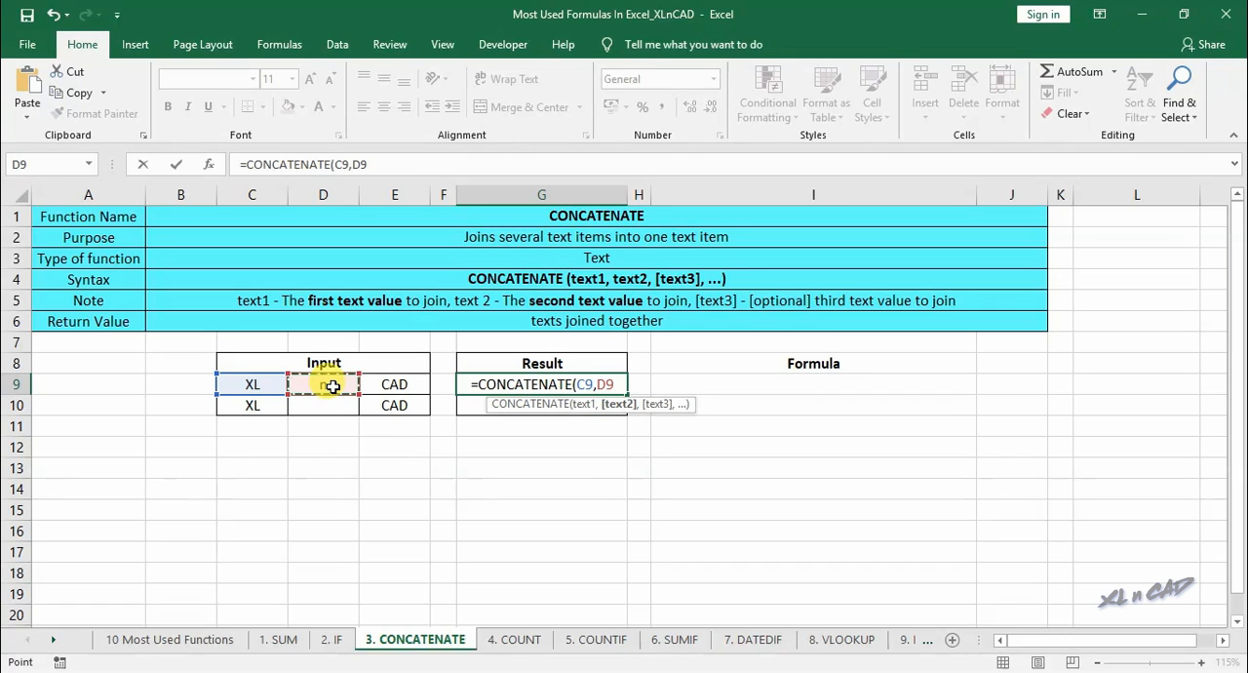
type(",")
left_click(410, 383)
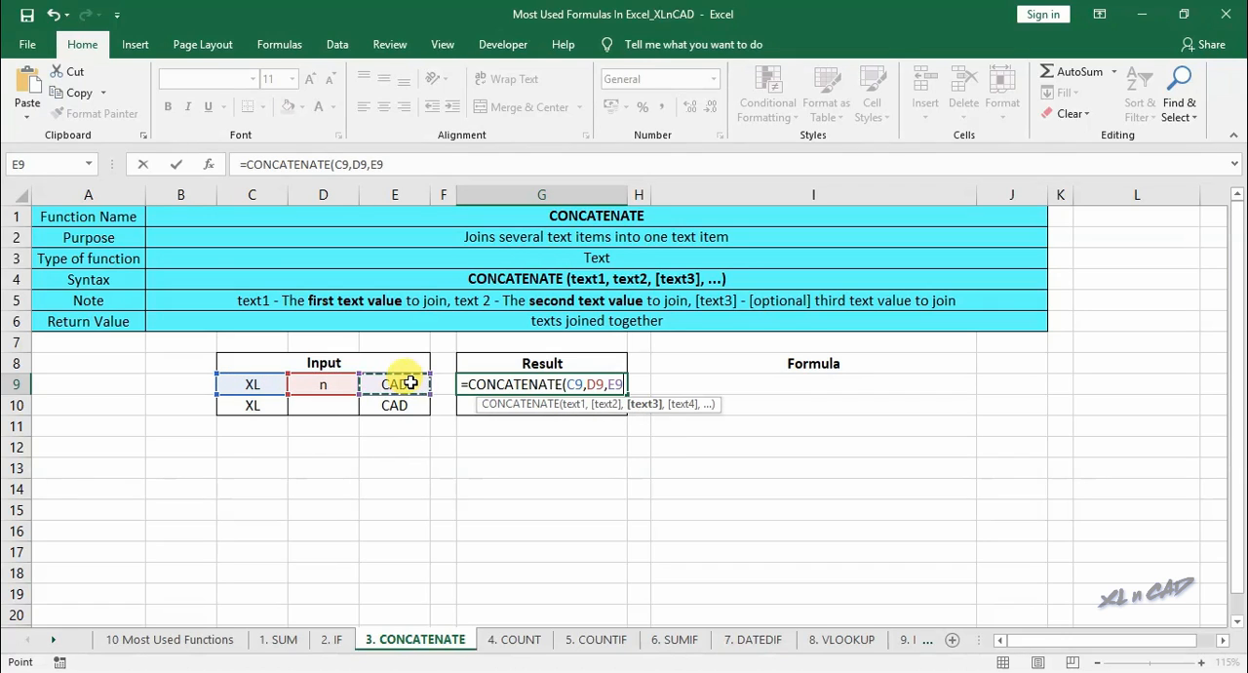
left_click(432, 168)
type(")")
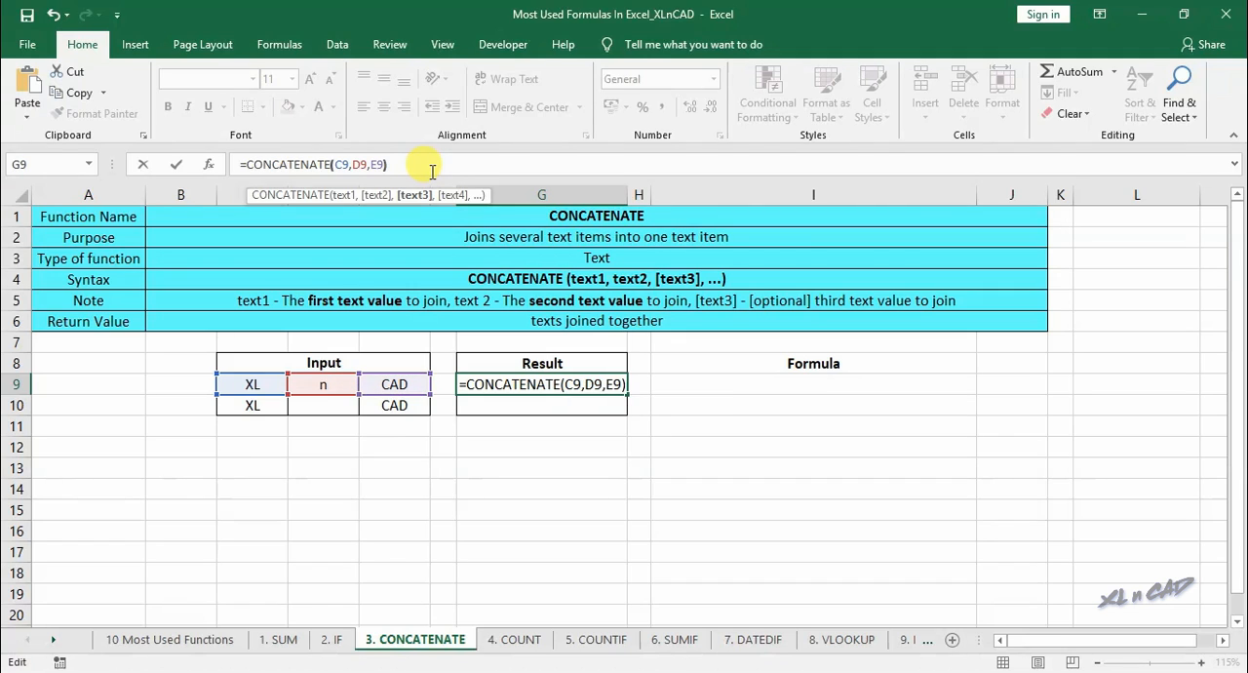
key("Return")
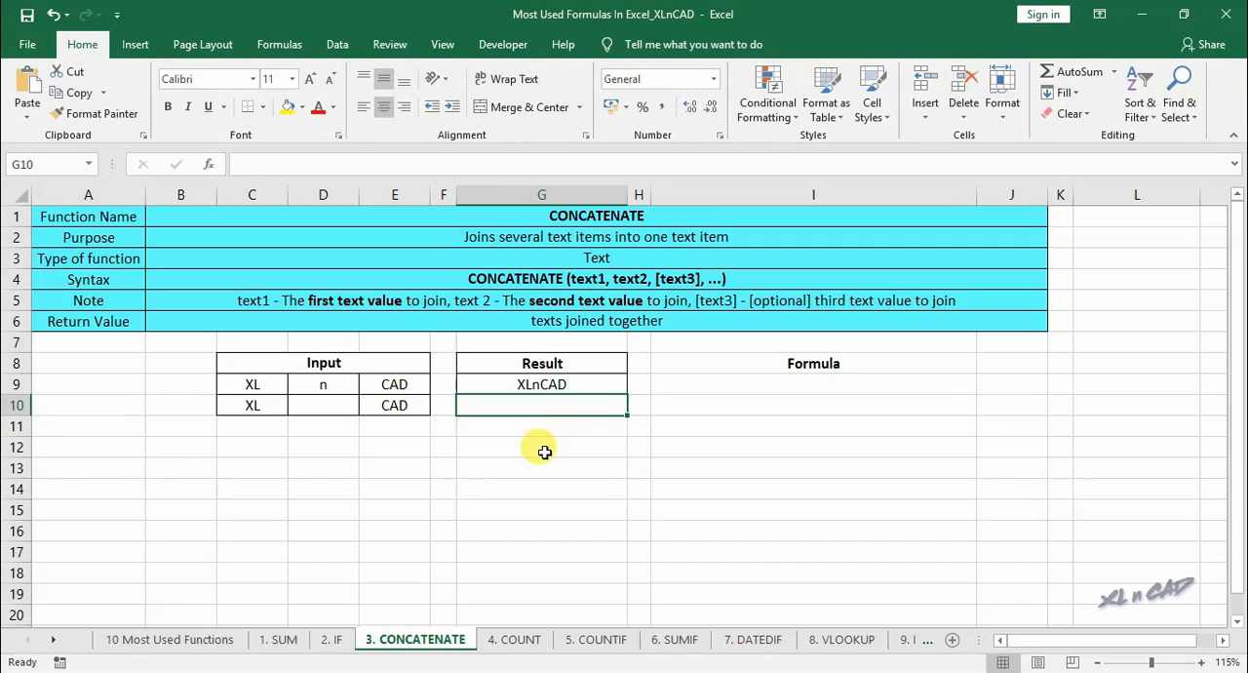
- Enter the formula =CONCATENATE(C10," n ",E10," 2019") in G10 to join the second input row with literal text
type("=co")
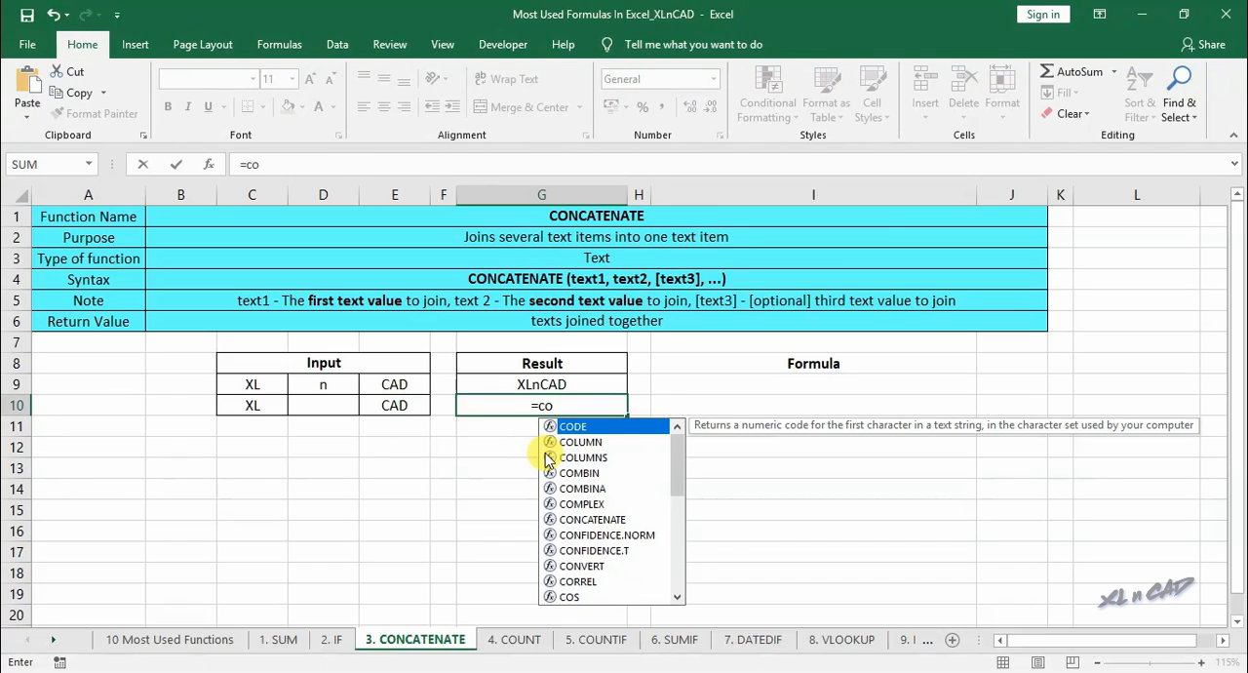
type("n")
double_click(580, 427)
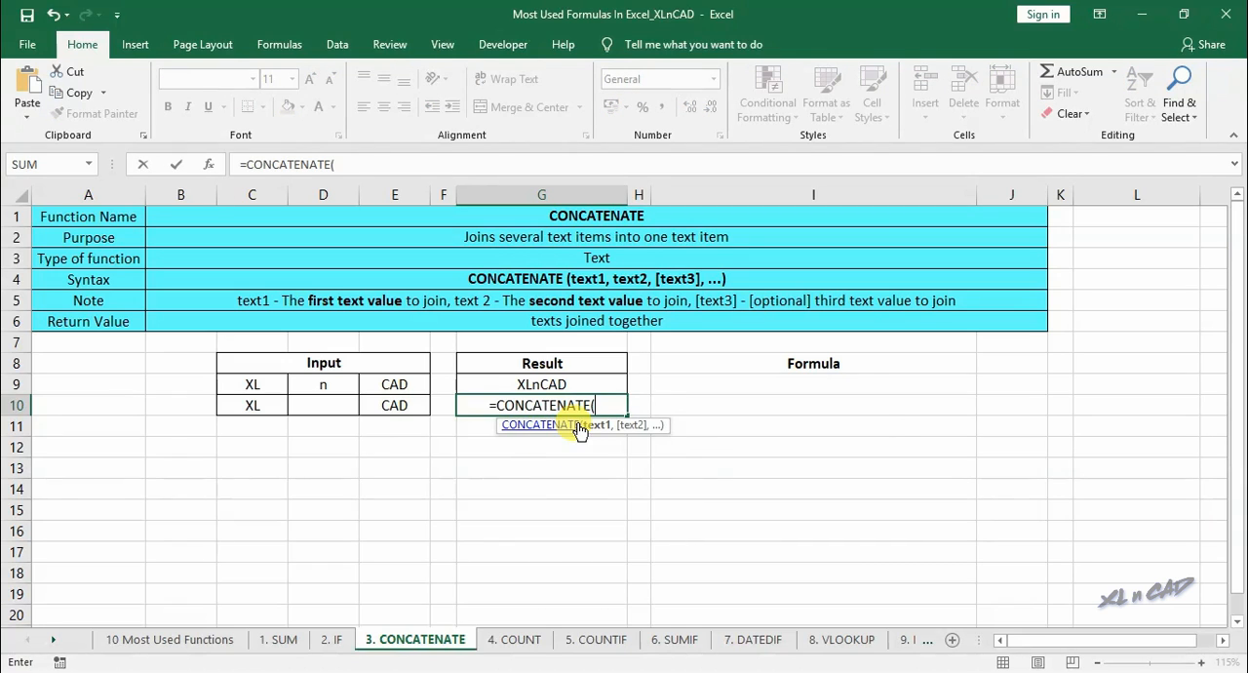
left_click(258, 407)
type(",")
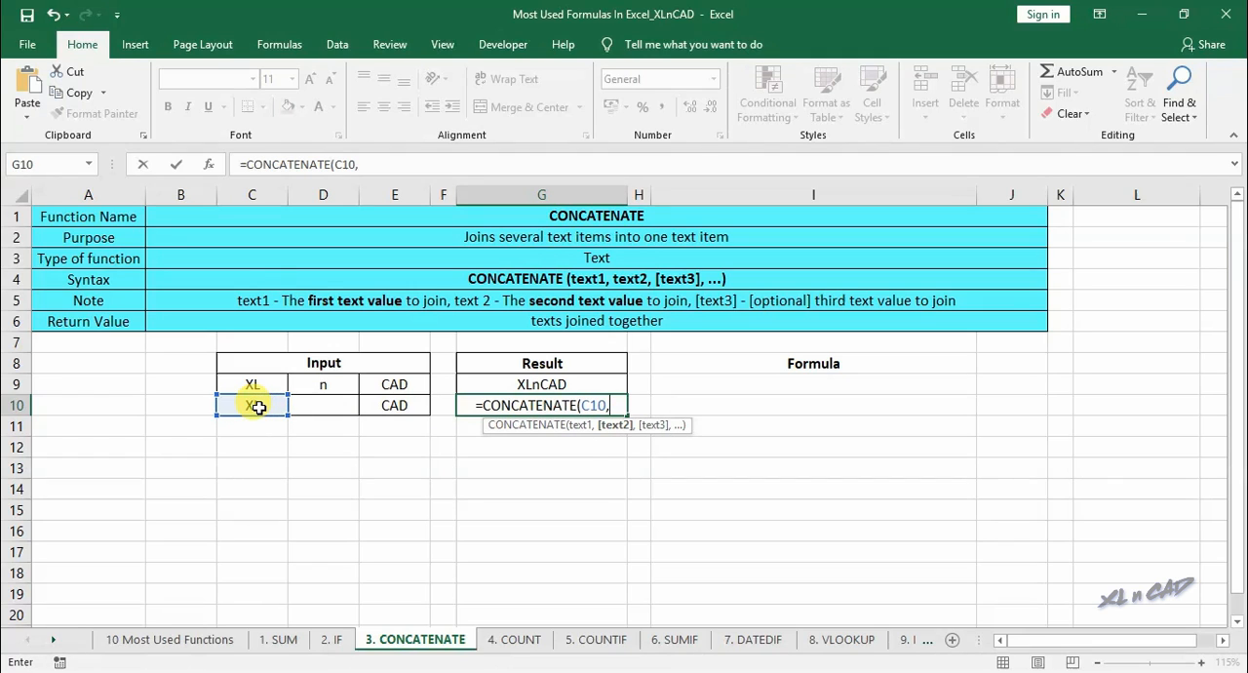
left_click(382, 160)
type("\"")
type("n ")
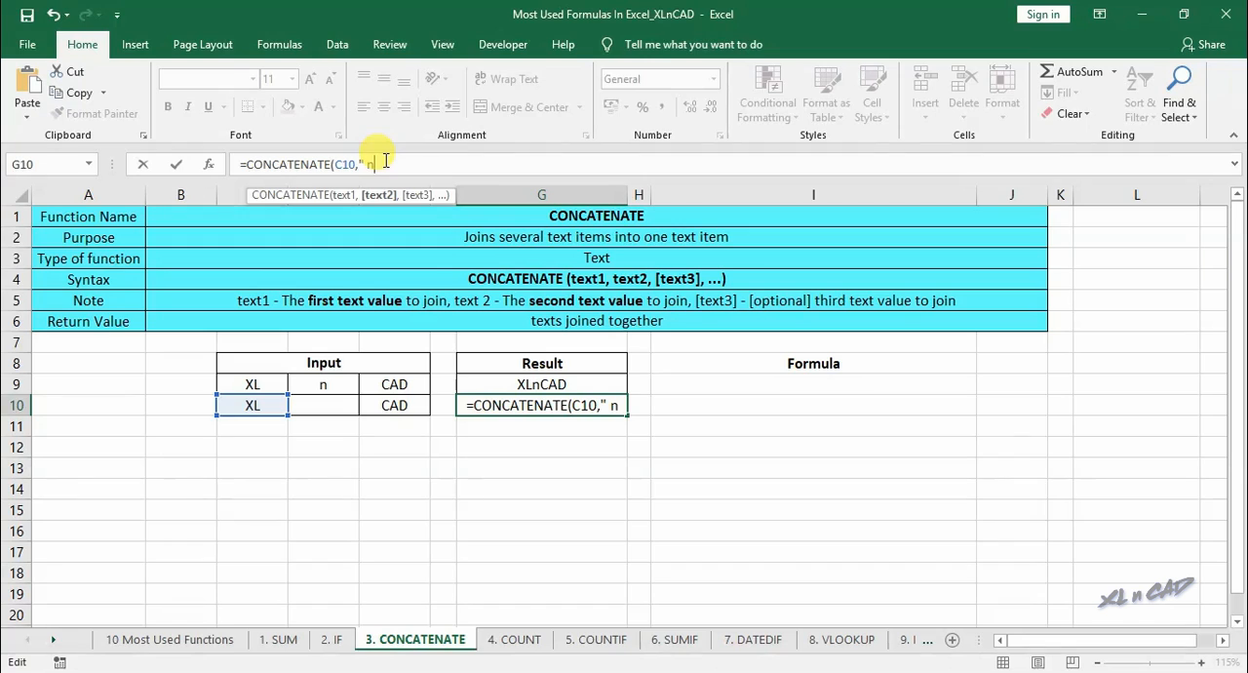
type("\"")
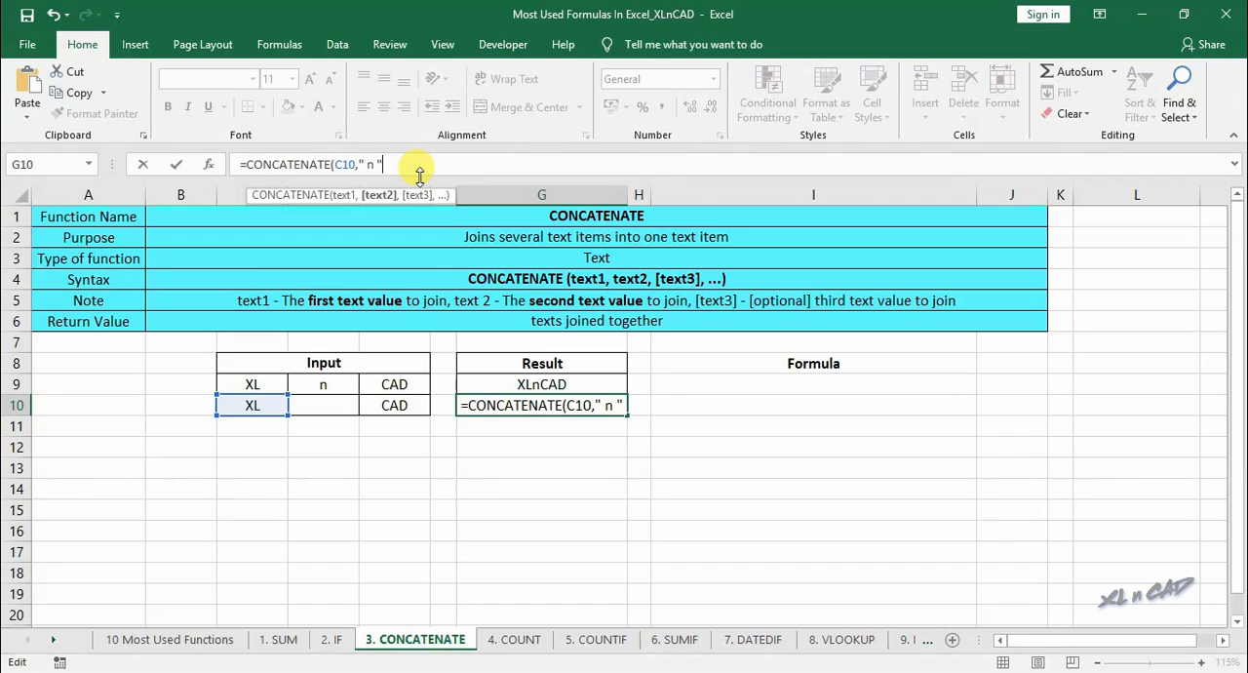
type(",")
left_click(395, 404)
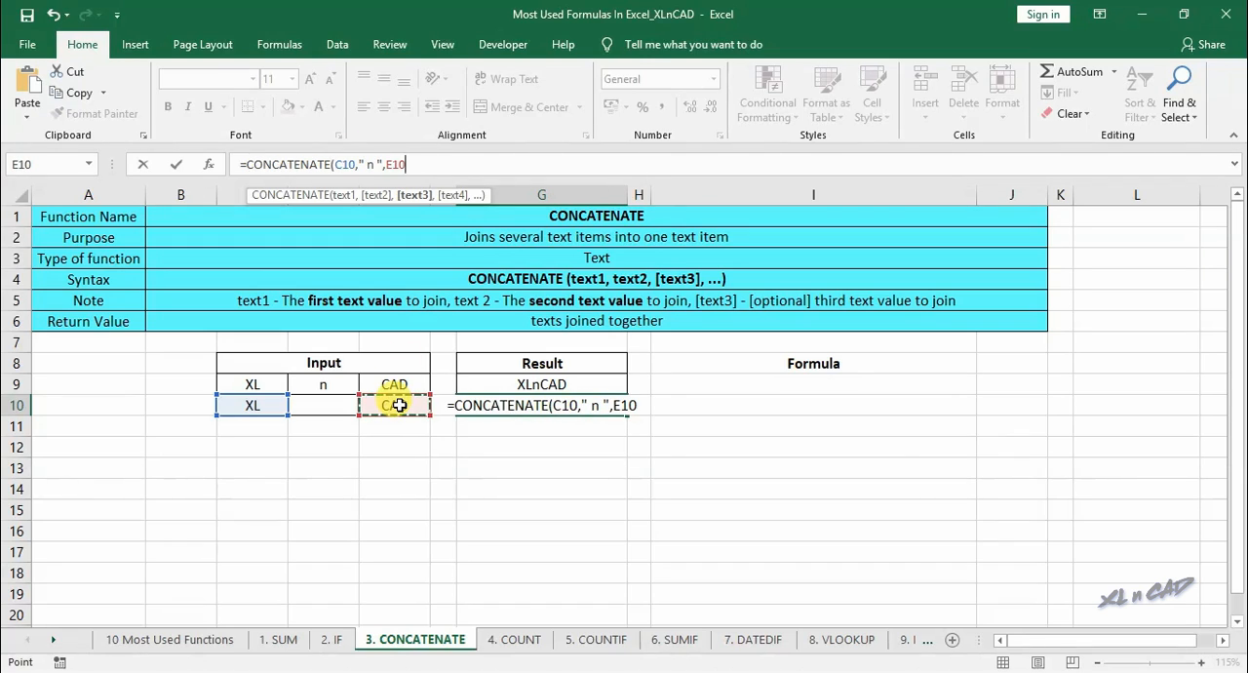
type(",")
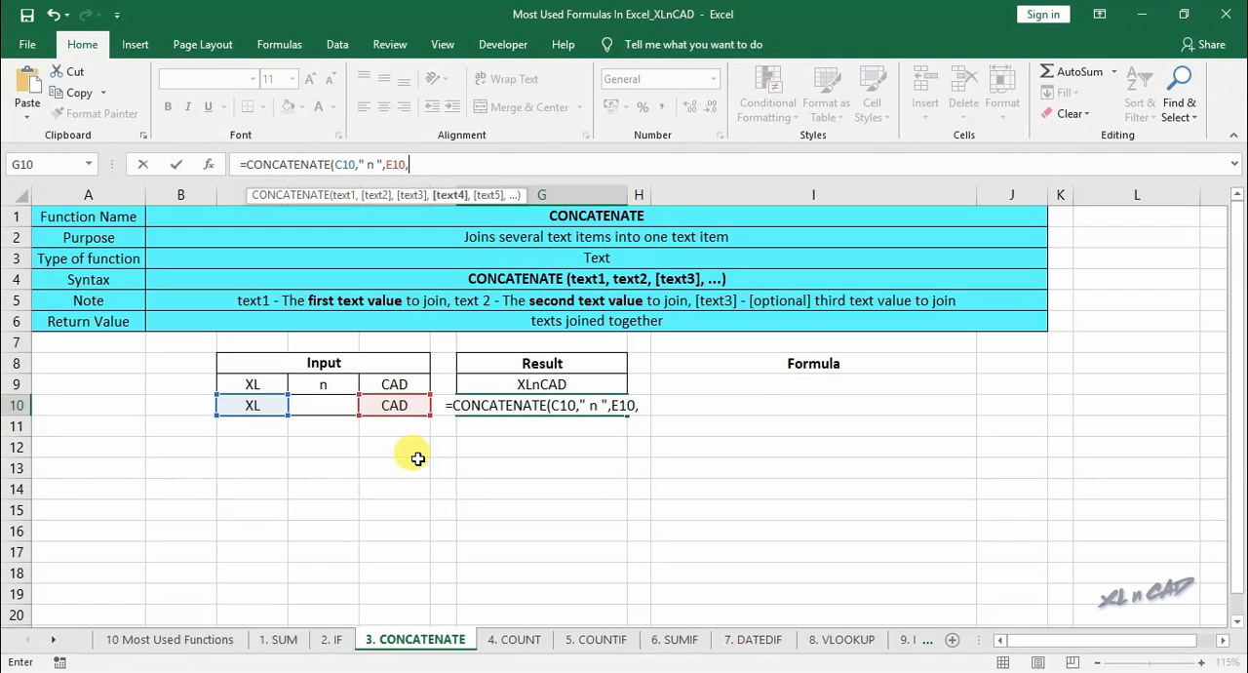
type("\"")
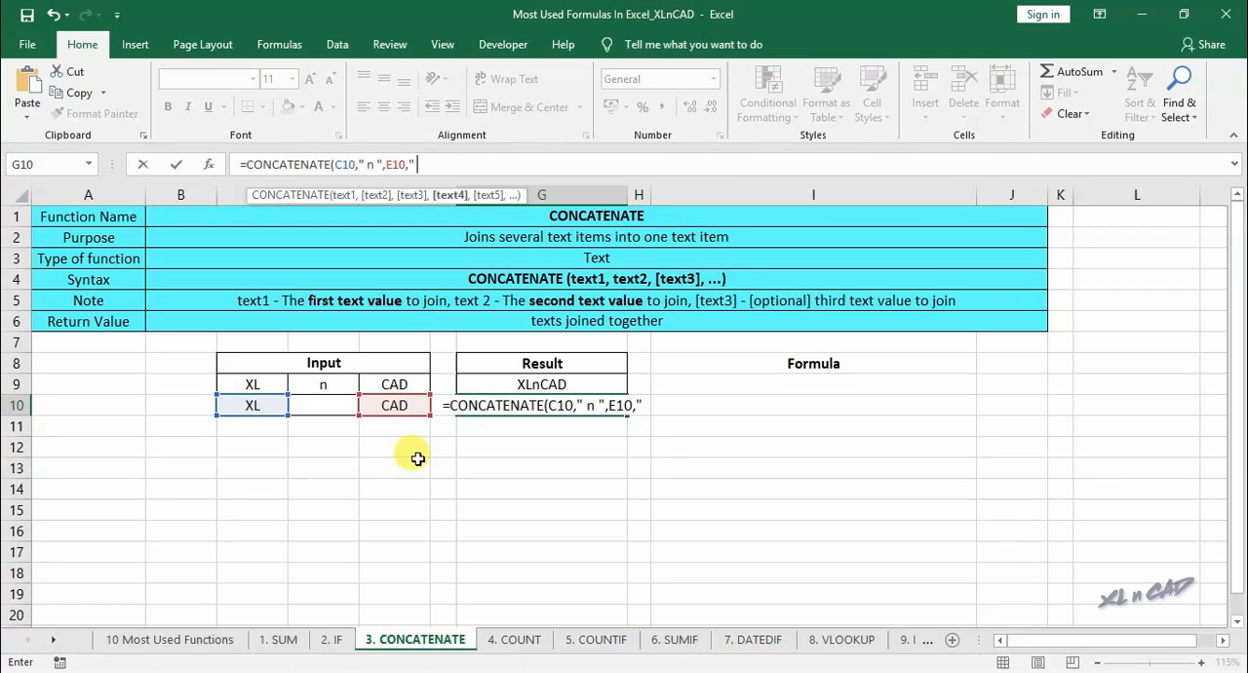
type(" 2019\")")
key("Return")
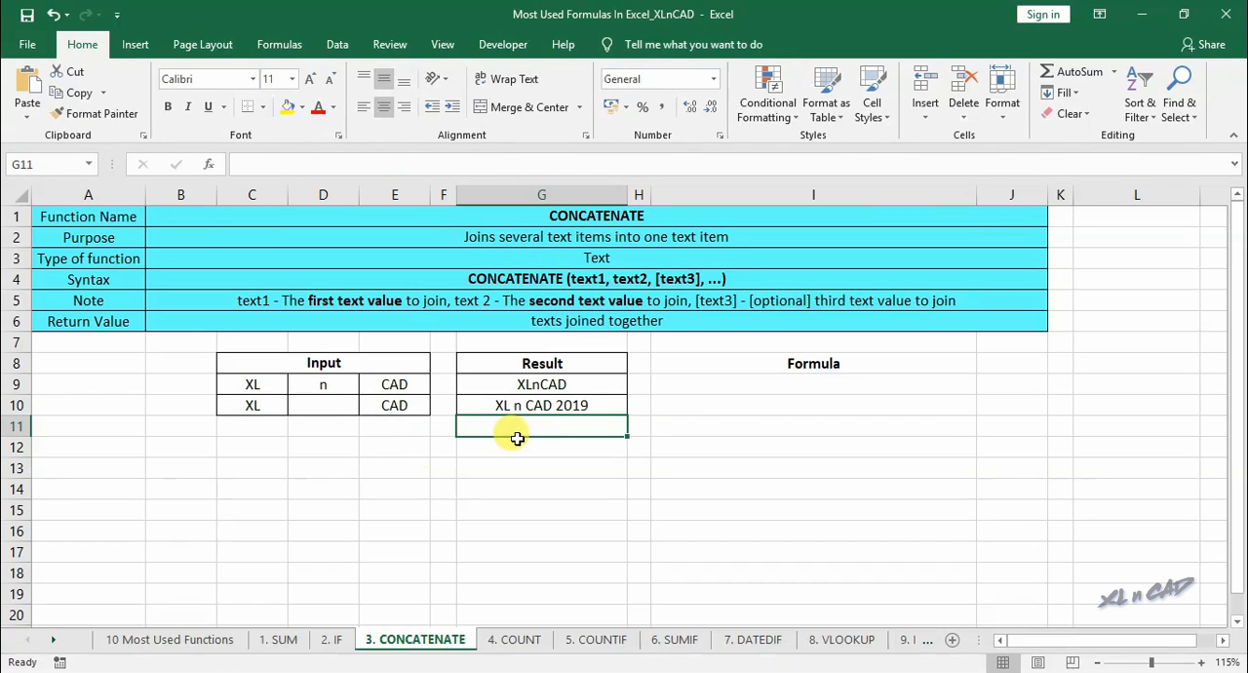
- Copy the G9 formula without its equals sign into I9 as the text CONCATENATE(C9,D9,E9)
left_click(614, 385)
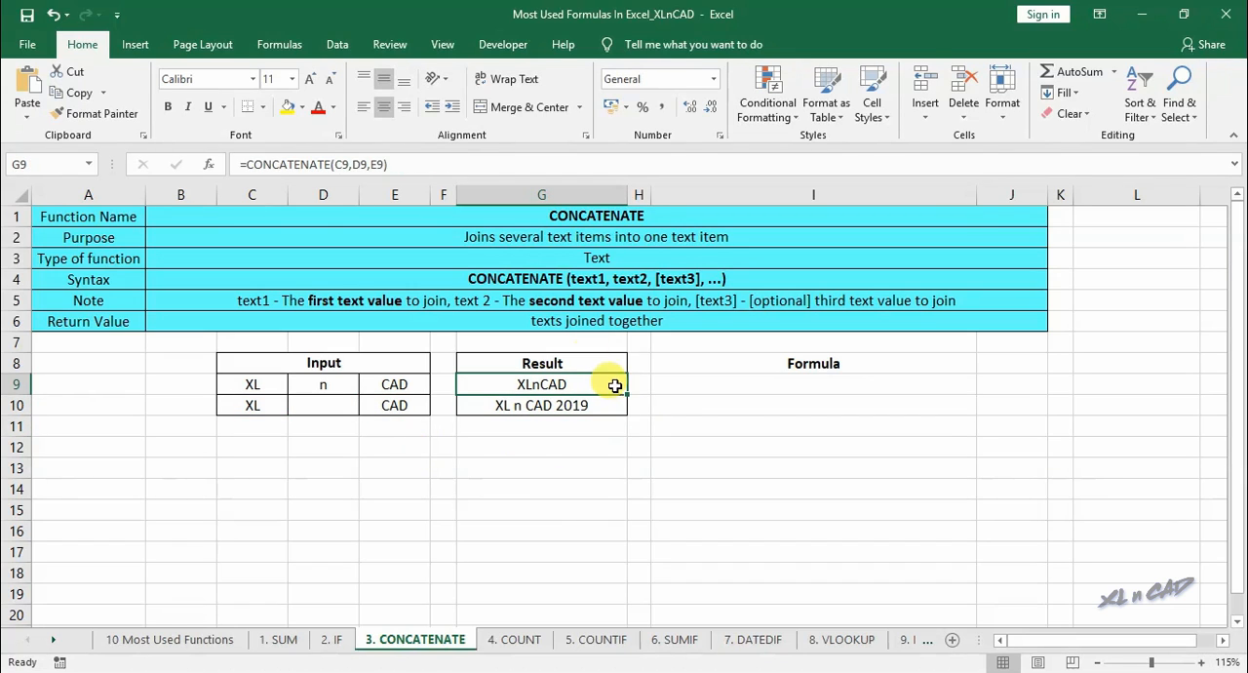
left_click(405, 164)
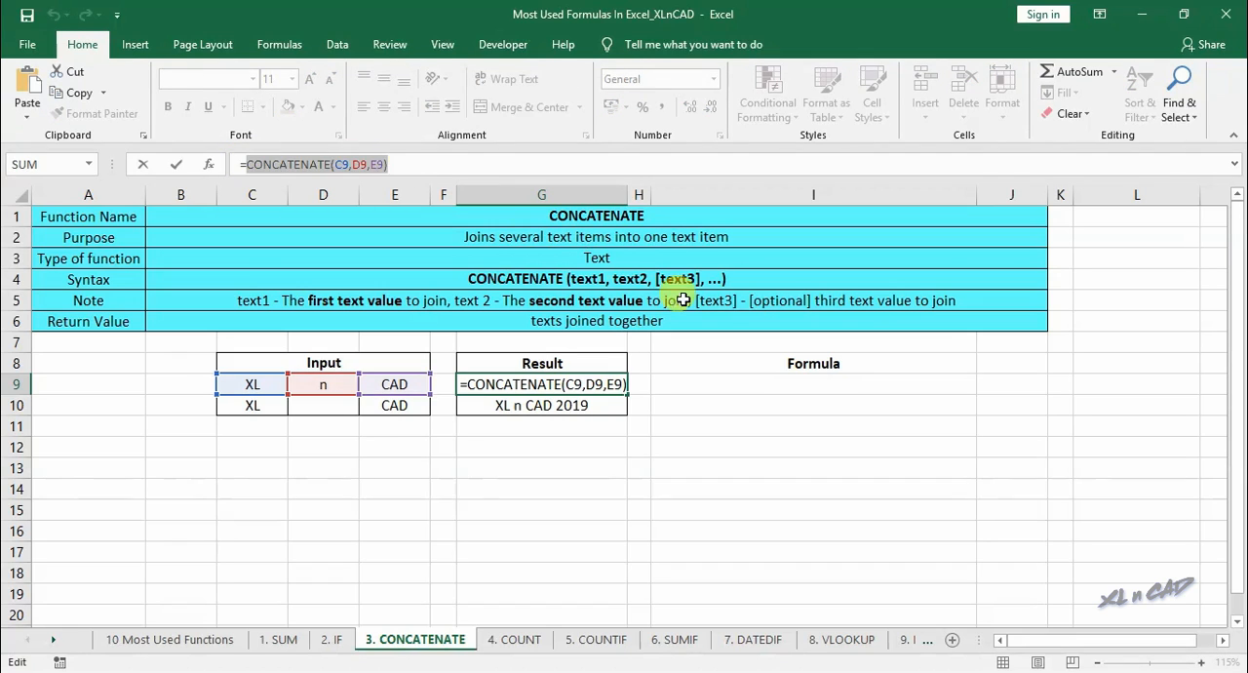
left_click(819, 385)
key("ctrl+v")
key("Return")
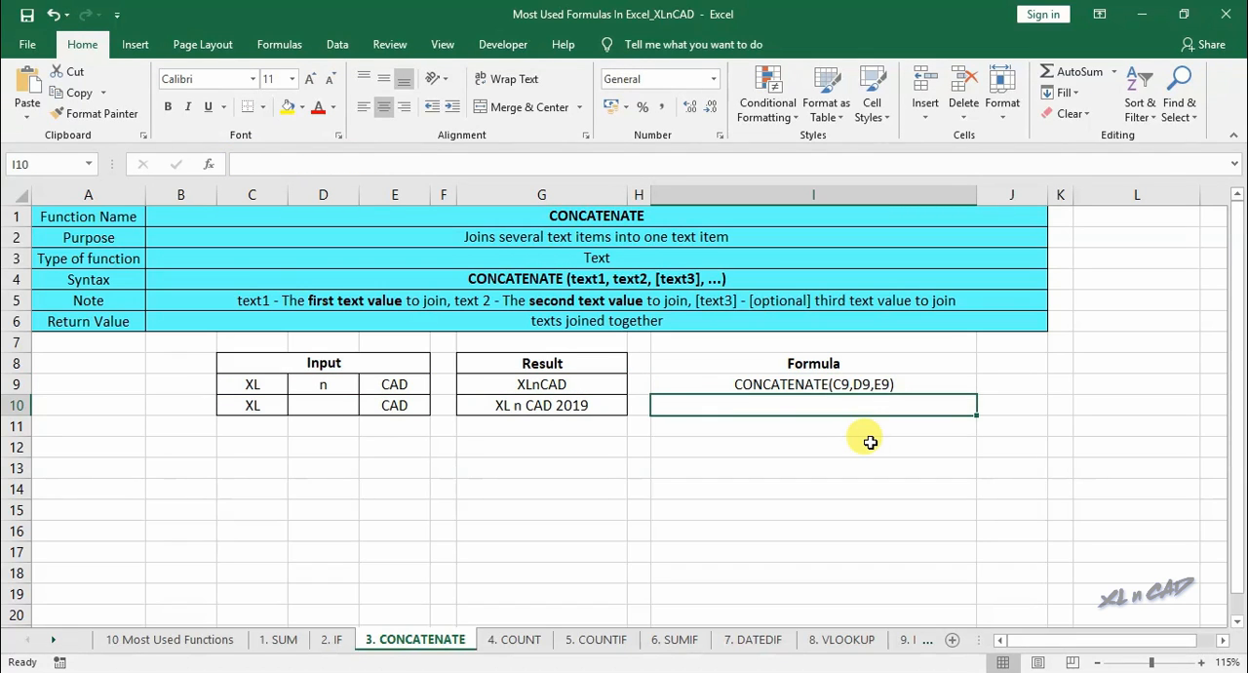
- Copy the G10 formula without its equals sign into I10 as the text CONCATENATE(C10," n ",E10," 2019")
left_click(595, 402)
left_click_drag(244, 164, 501, 166)
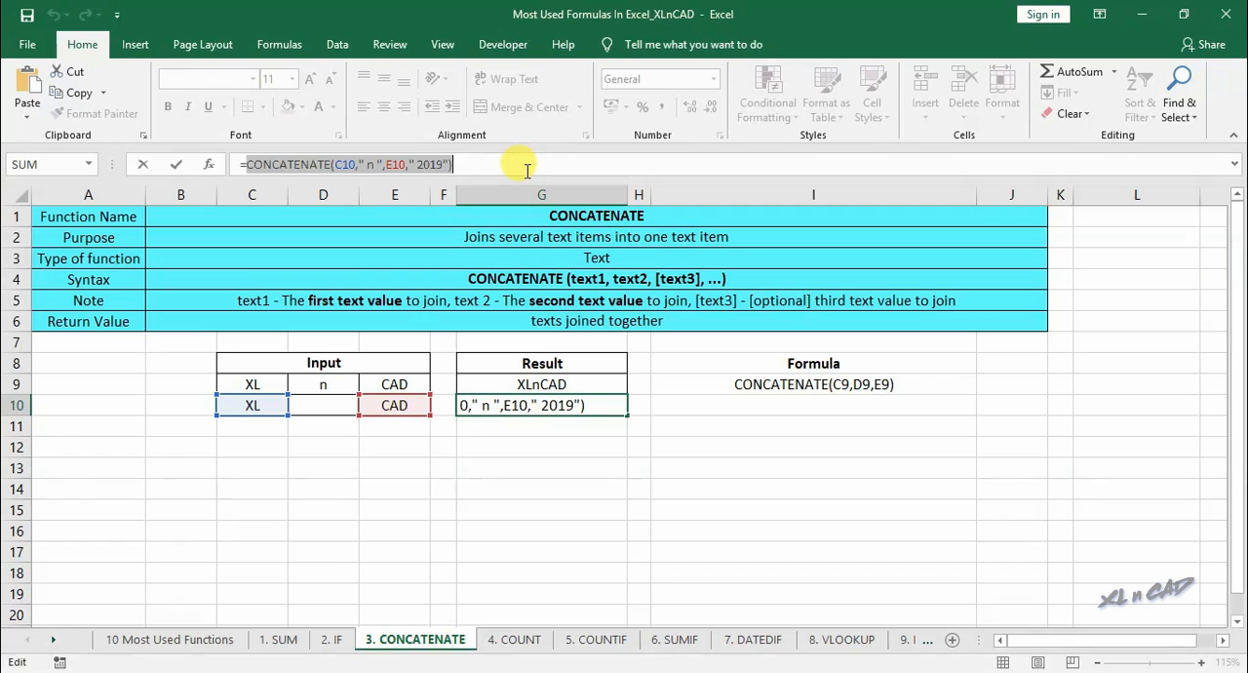
key("ctrl+c")
key("Escape")
left_click(825, 407)
type("'")
key("ctrl+v")
key("Return")
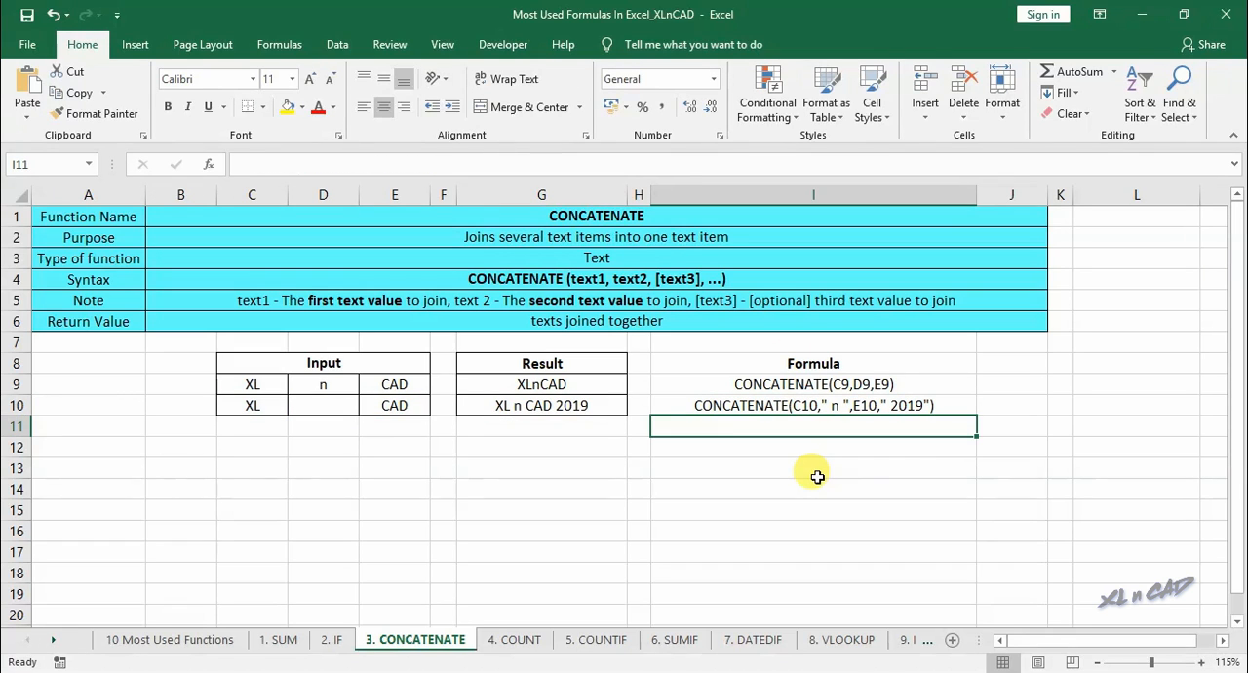
- On the 4. COUNT sheet, enter the formula =COUNT(D9:E13) in H9 to count the numeric cells
left_click(514, 639)
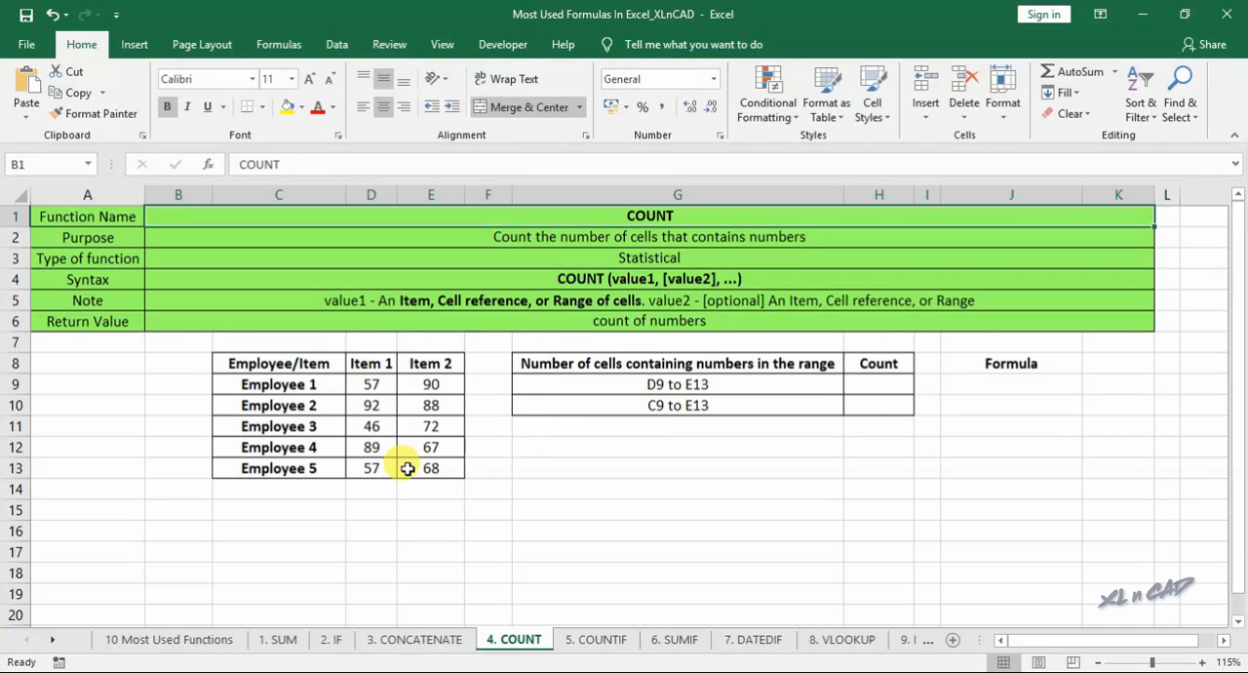
left_click(890, 385)
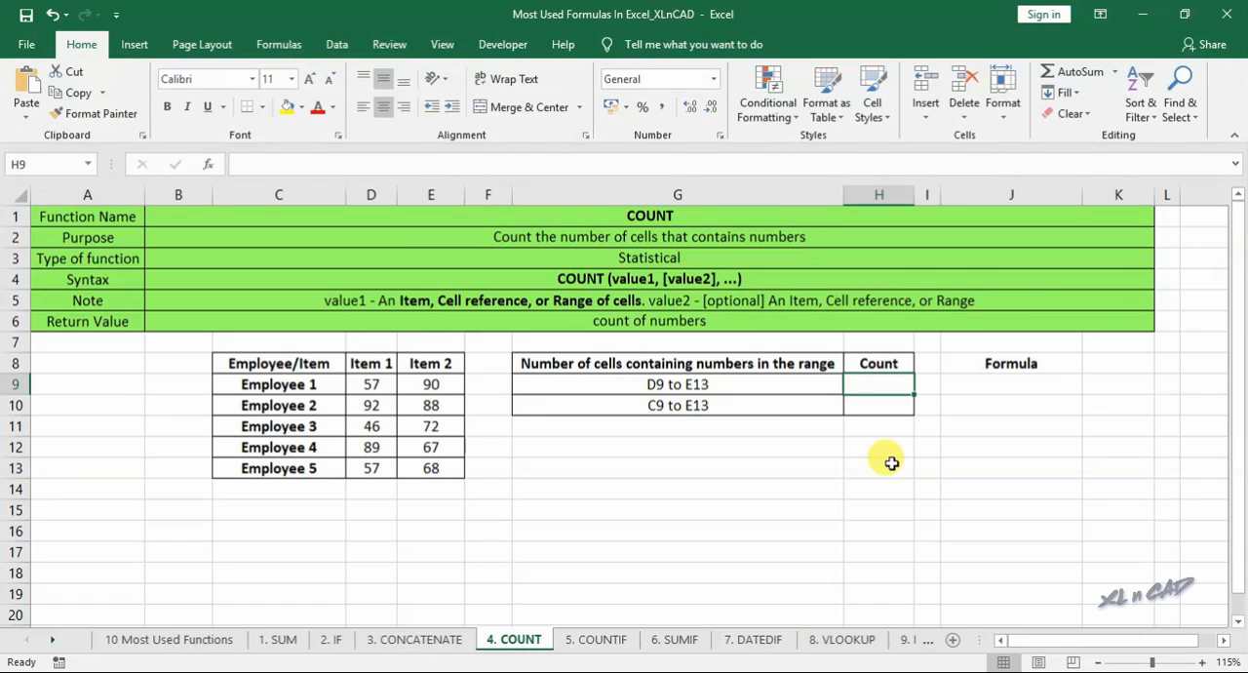
type("=count")
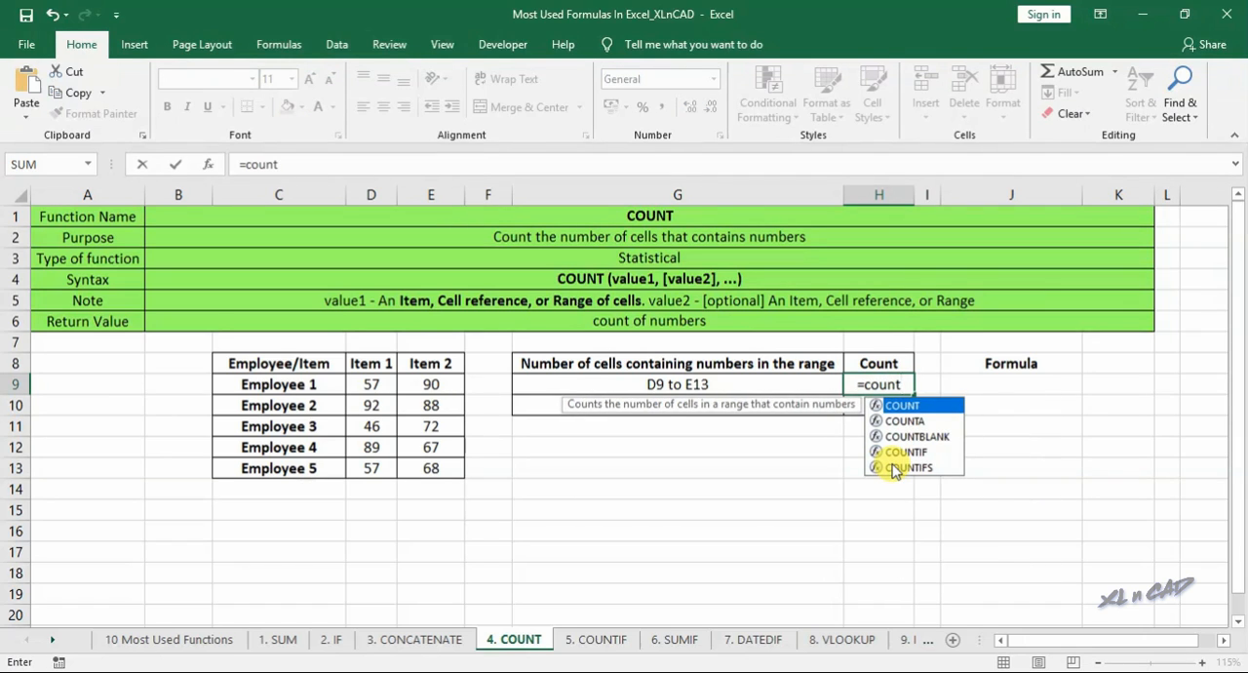
type("(")
left_click_drag(362, 387, 444, 468)
type(")")
key("Return")
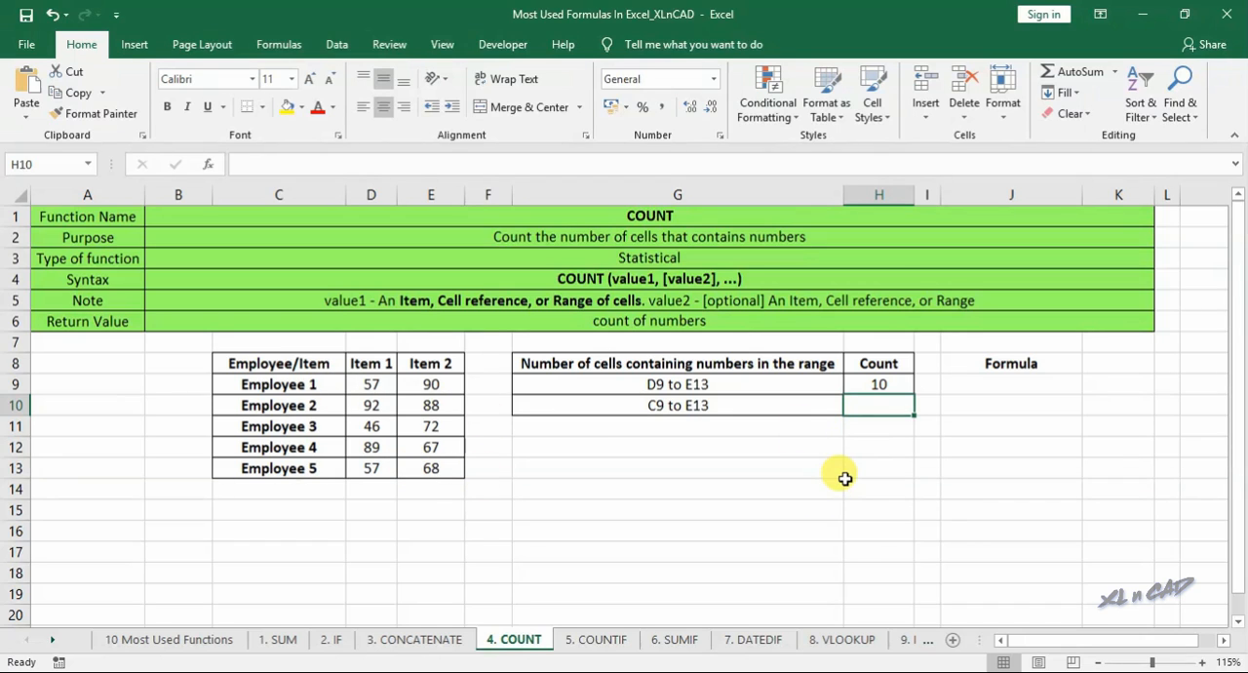
- Enter the formula =COUNT(C9:C13,D9:D13,E9:E13) in H10, giving each column as a separate range
type("=count(")
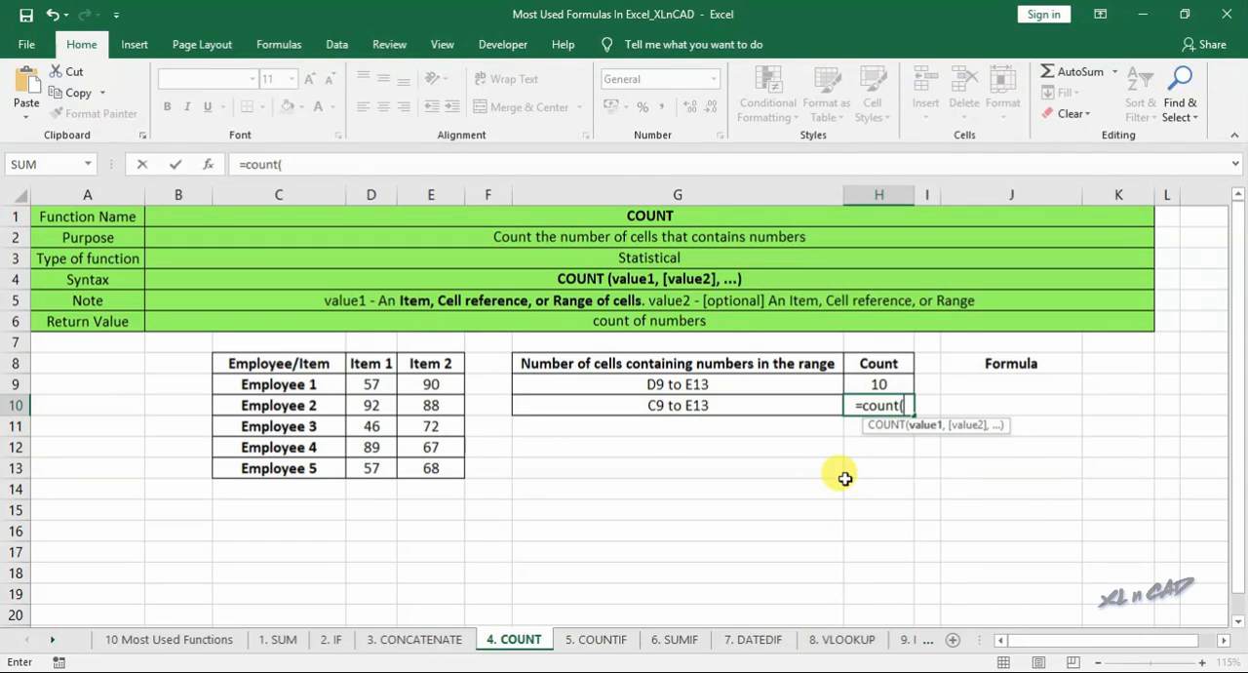
left_click_drag(297, 386, 309, 464)
type(",")
left_click_drag(368, 384, 361, 466)
type(",")
left_click_drag(424, 386, 430, 466)
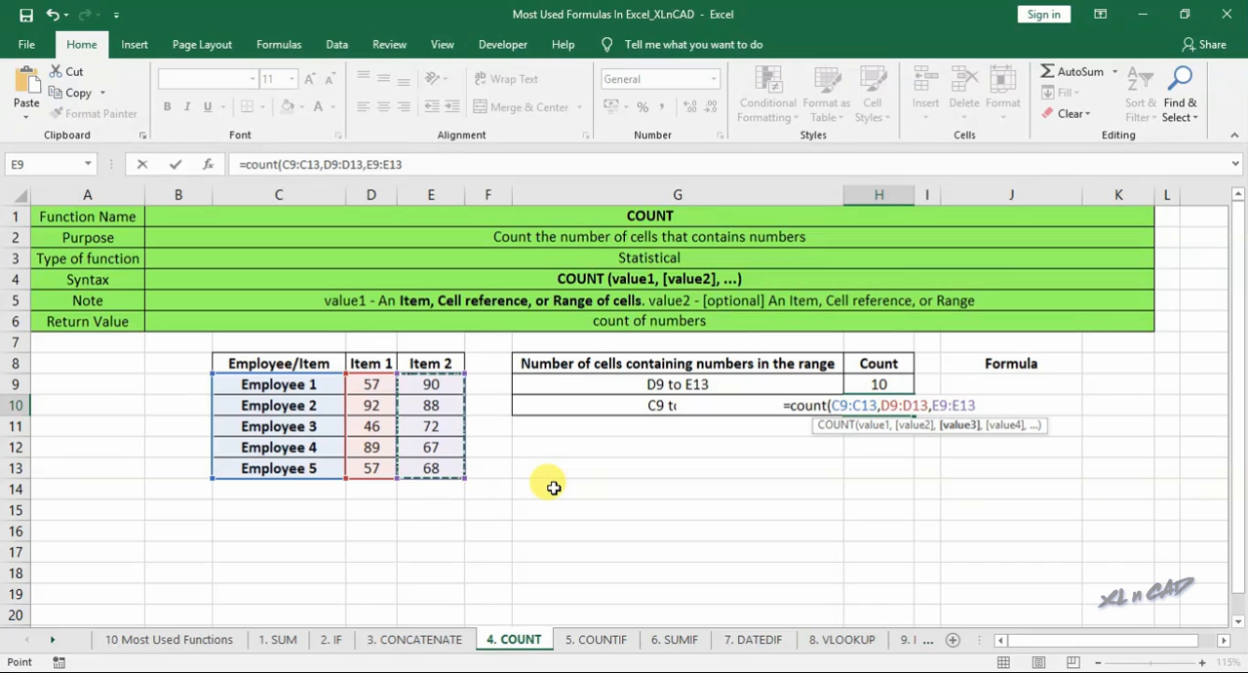
key("Return")
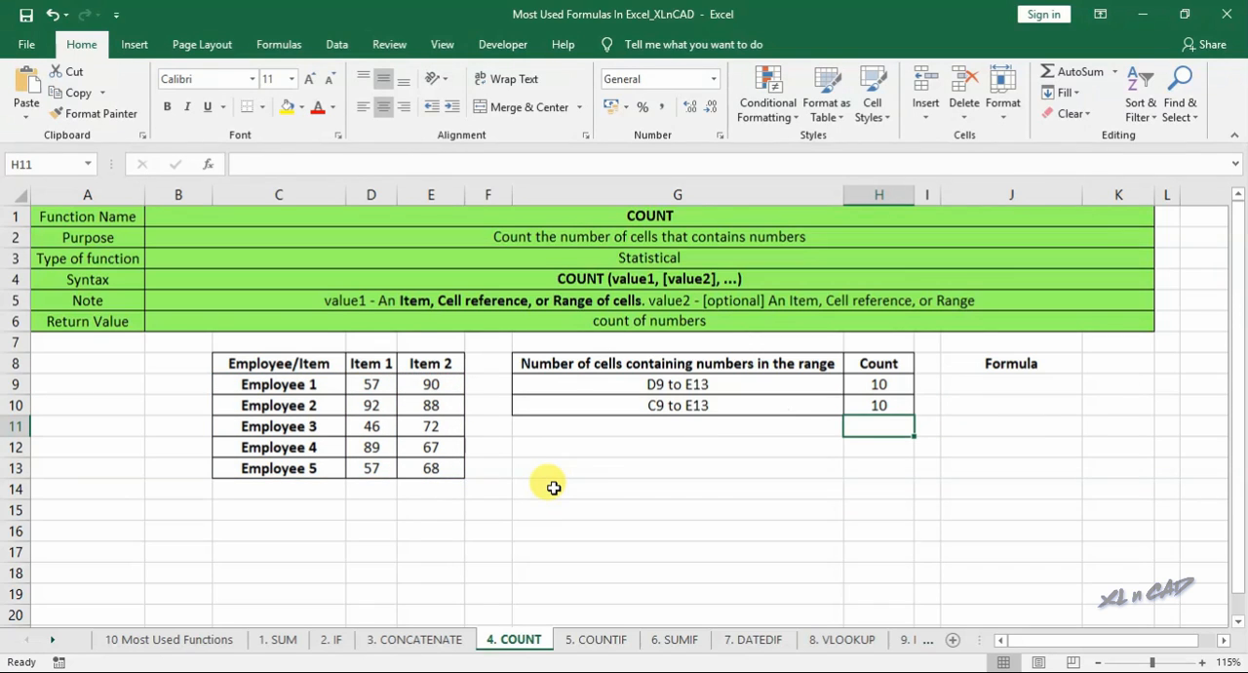
- Clear Employee 2's Item 1 value in D10, the Employee 4 label in C12 and its Item 2 value in E12
left_click(372, 406)
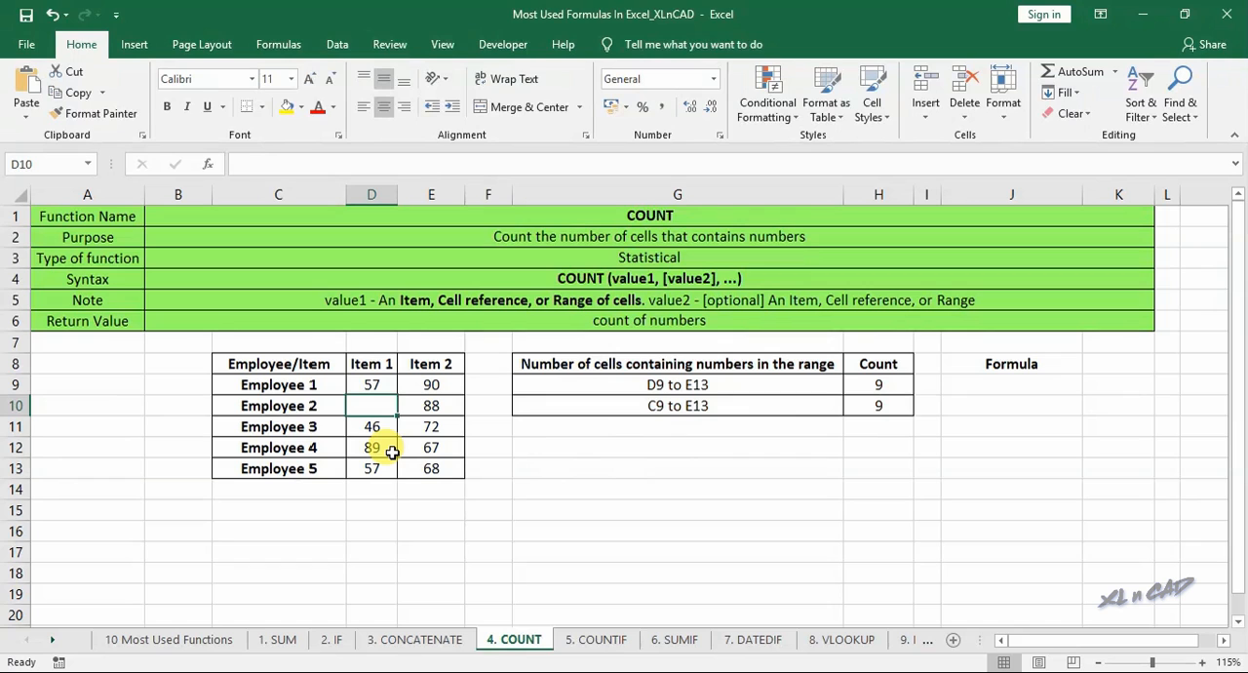
left_click(317, 441)
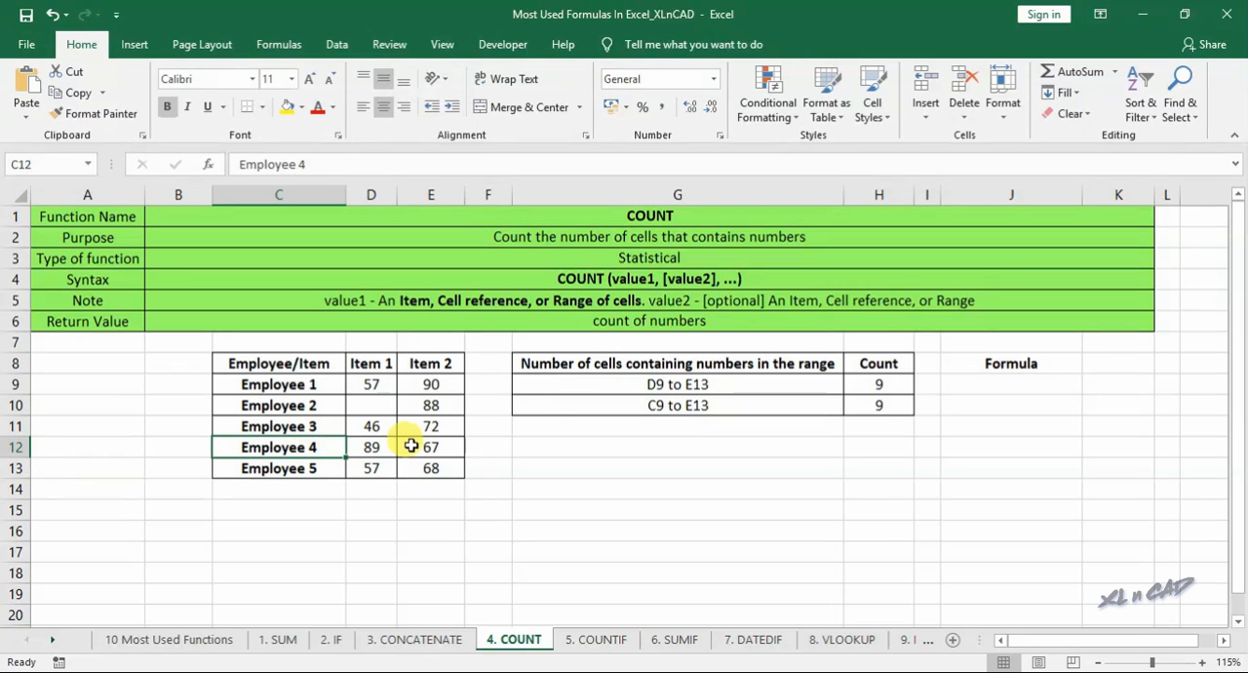
key("Delete")
left_click(454, 449)
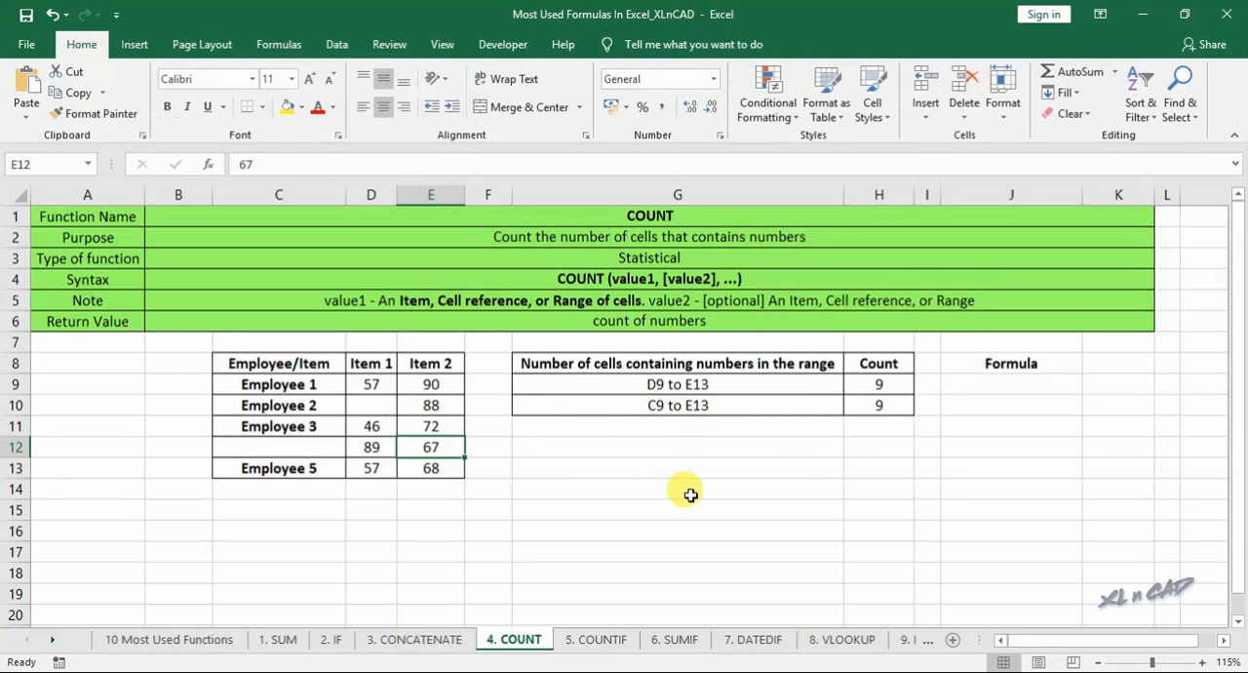
key("Delete")
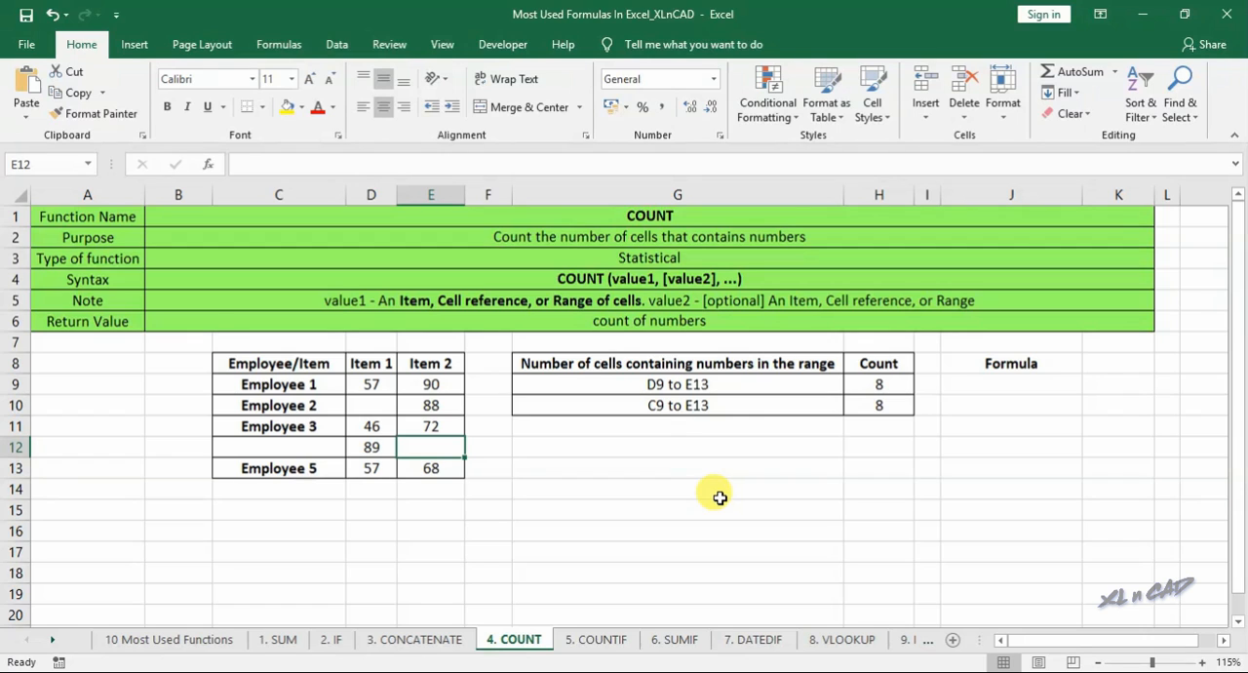
- Copy the H9 formula without its equals sign into J9 as the text COUNT(D9:E13)
left_click(871, 385)
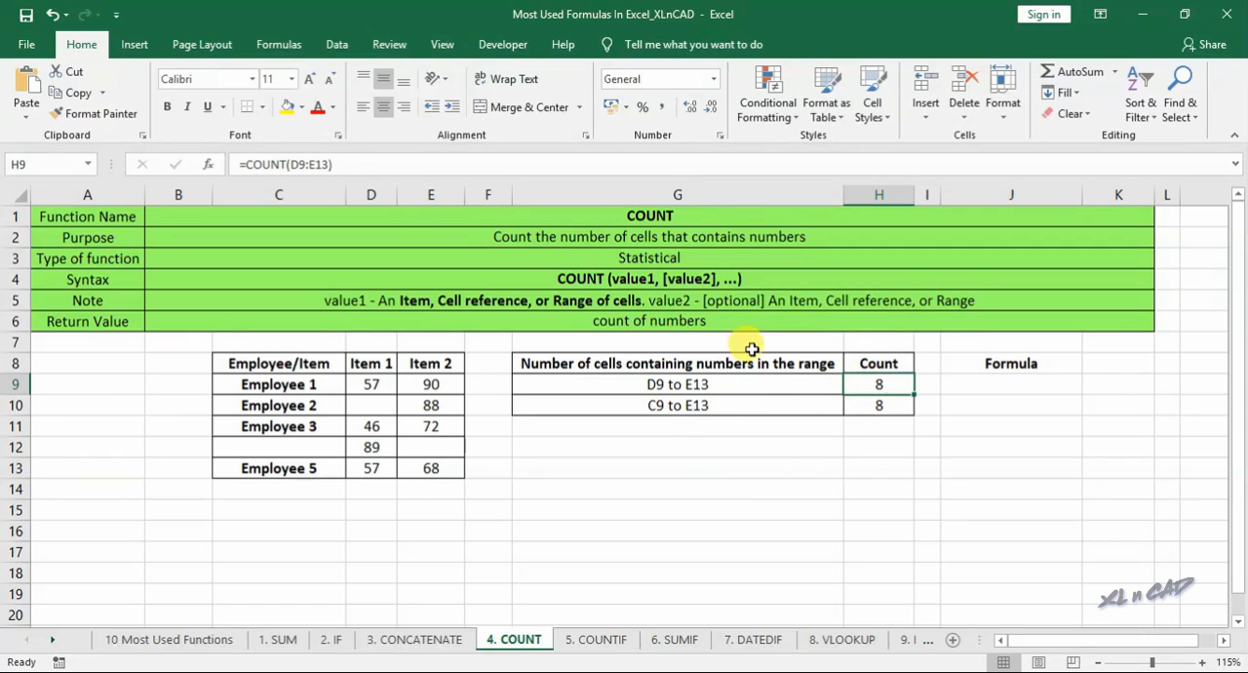
left_click(251, 163)
left_click_drag(251, 164, 359, 166)
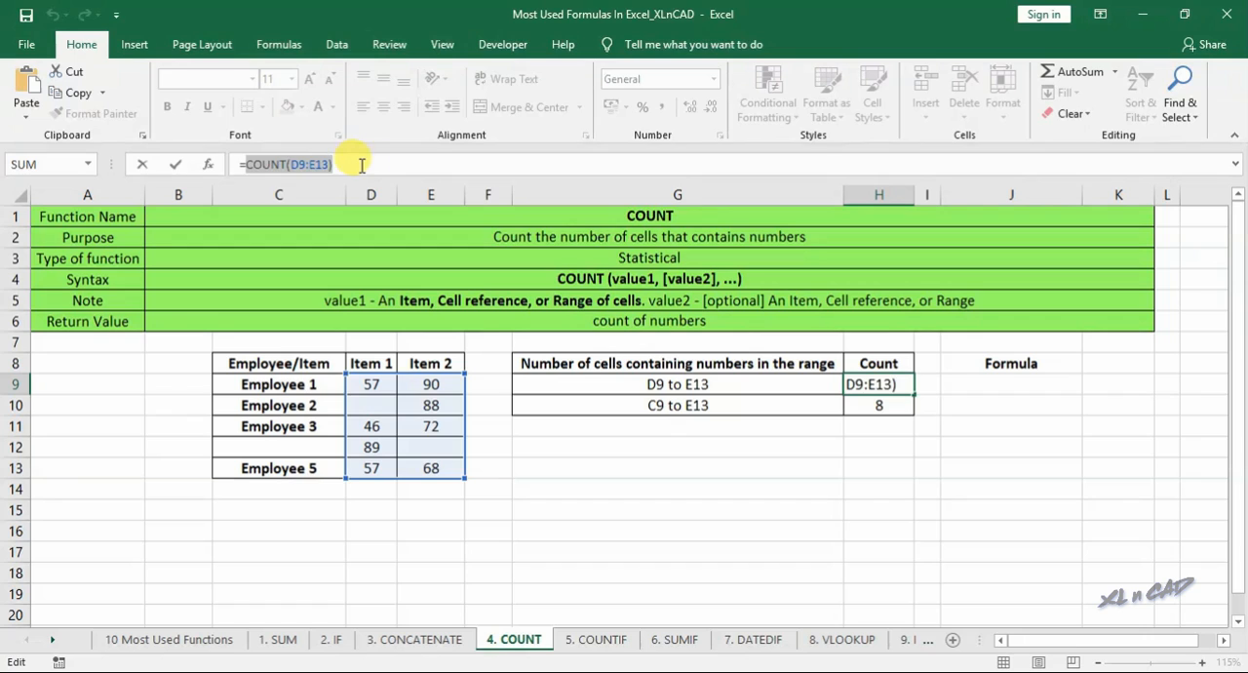
key("Escape")
left_click(1003, 386)
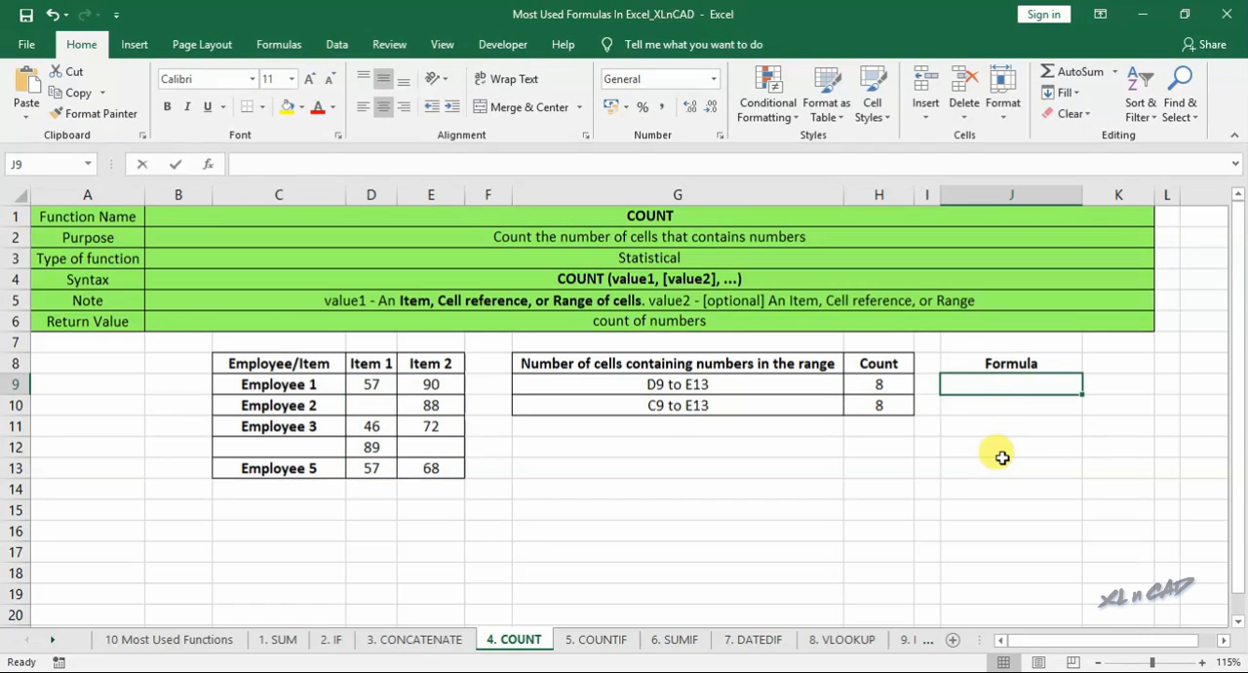
key("ctrl+v")
key("Return")
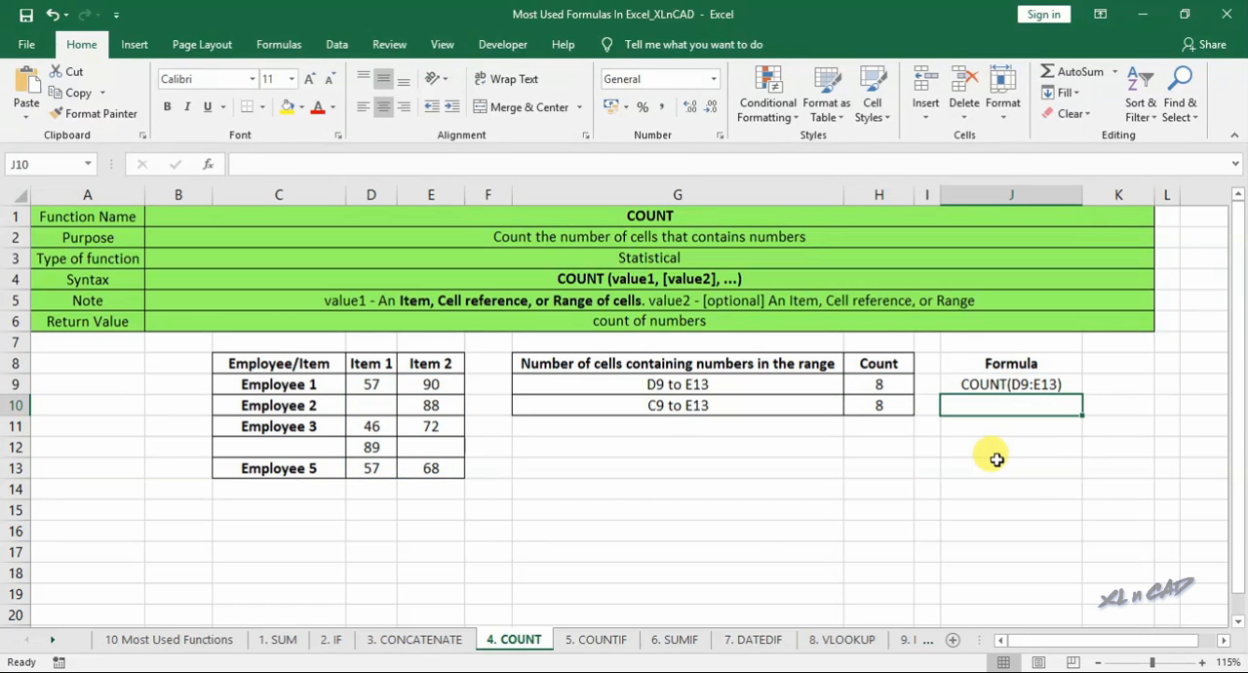
- On the 5. COUNTIF sheet, examine the structure list by selecting every Box Culvert entry in column D, and select the Box Culvert count cell H10
left_click(597, 639)
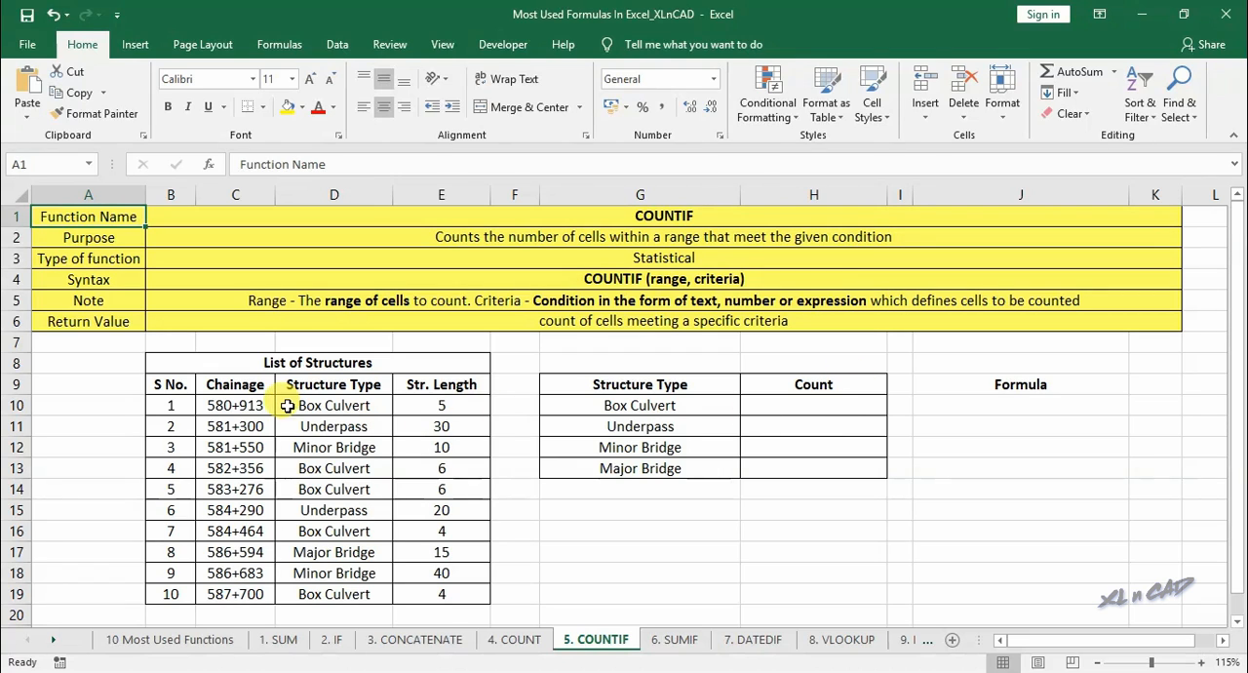
left_click_drag(291, 405, 440, 590)
left_click(351, 403)
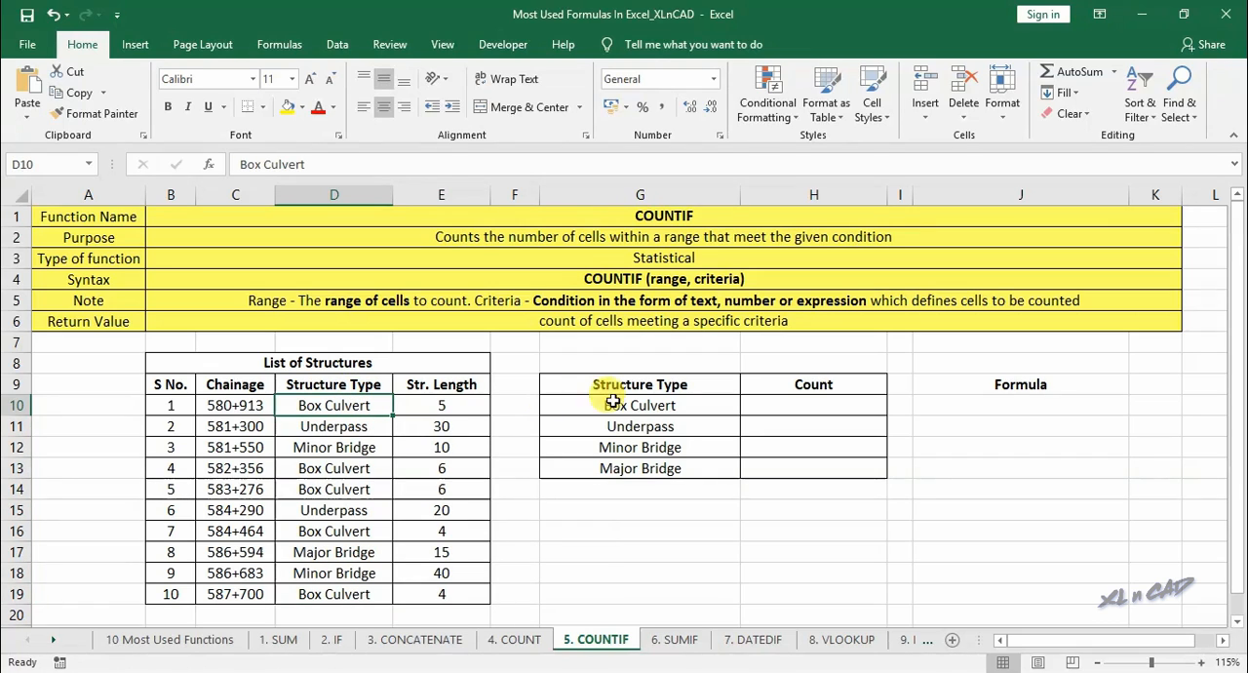
left_click(336, 470, "ctrl")
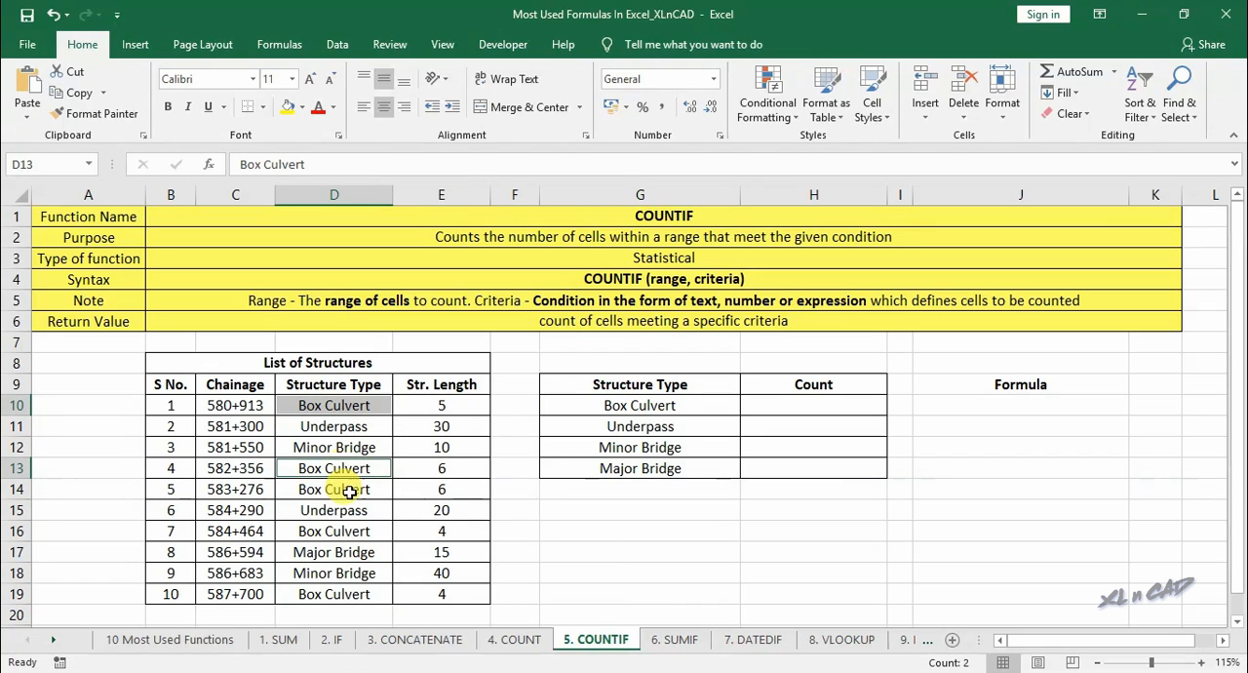
left_click(343, 493, "ctrl")
left_click(338, 533, "ctrl")
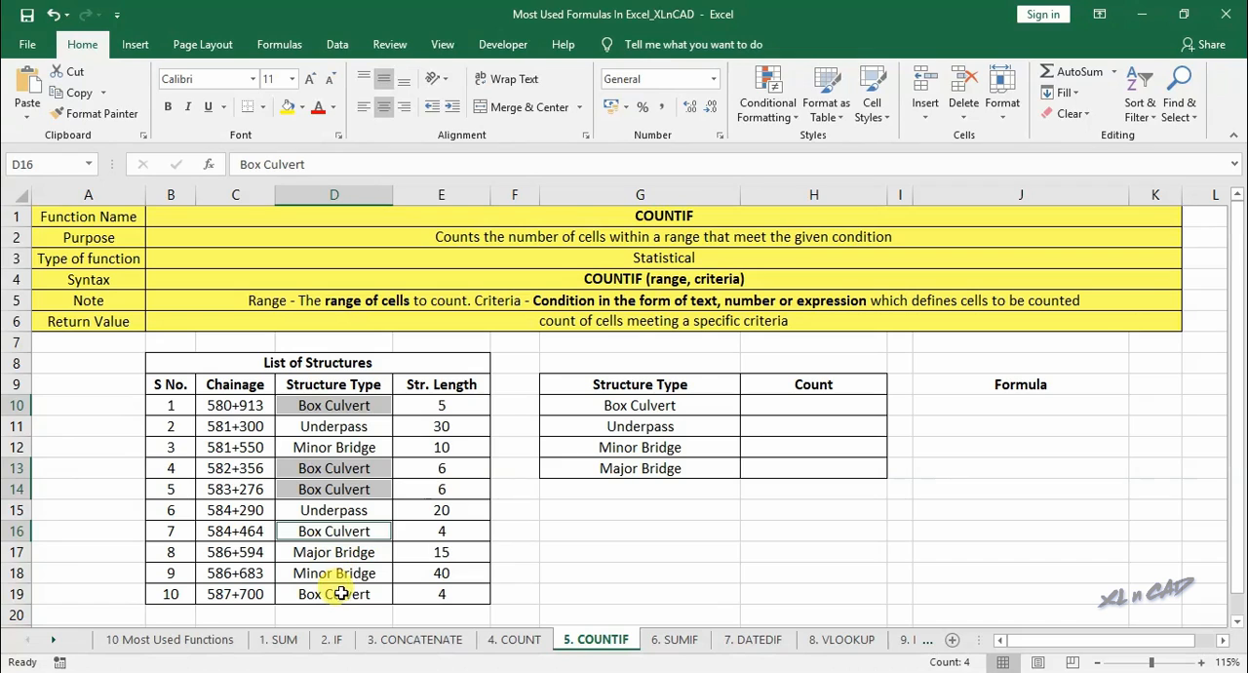
left_click(335, 591, "ctrl")
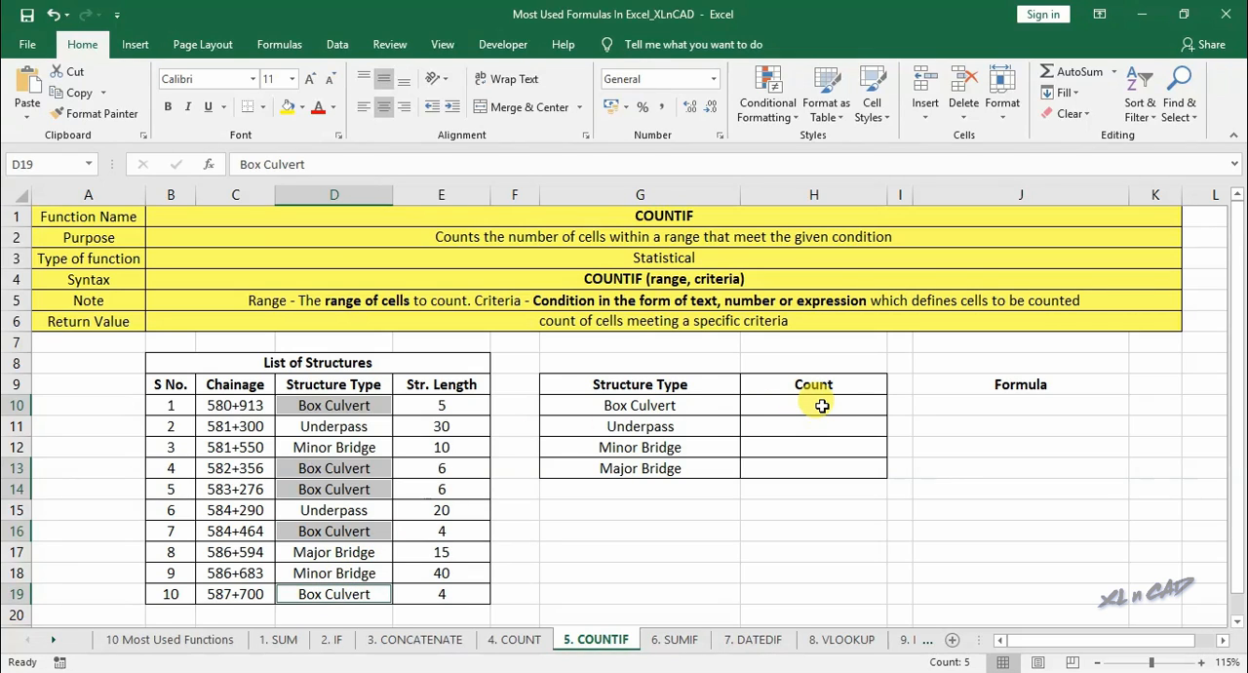
left_click(822, 406)
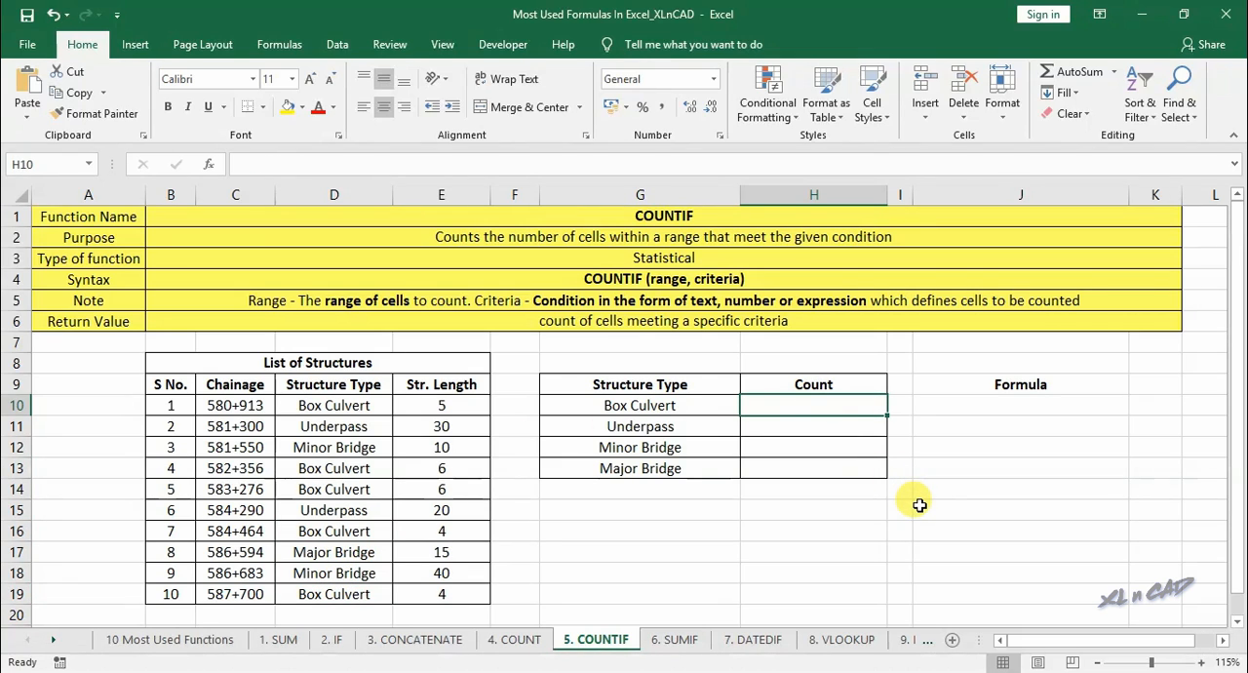
- Enter a COUNTIF formula in H10 through Function Arguments, with range D10:D19 and criteria G10
type("=counti")
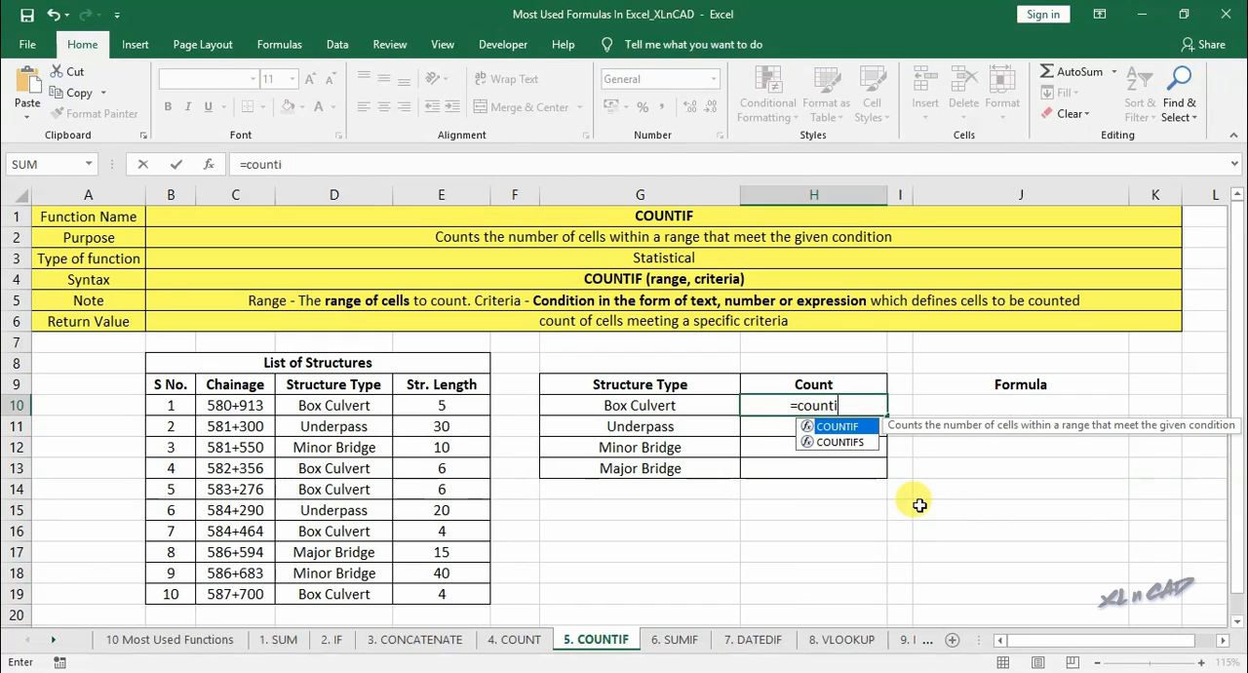
type("f")
double_click(824, 426)
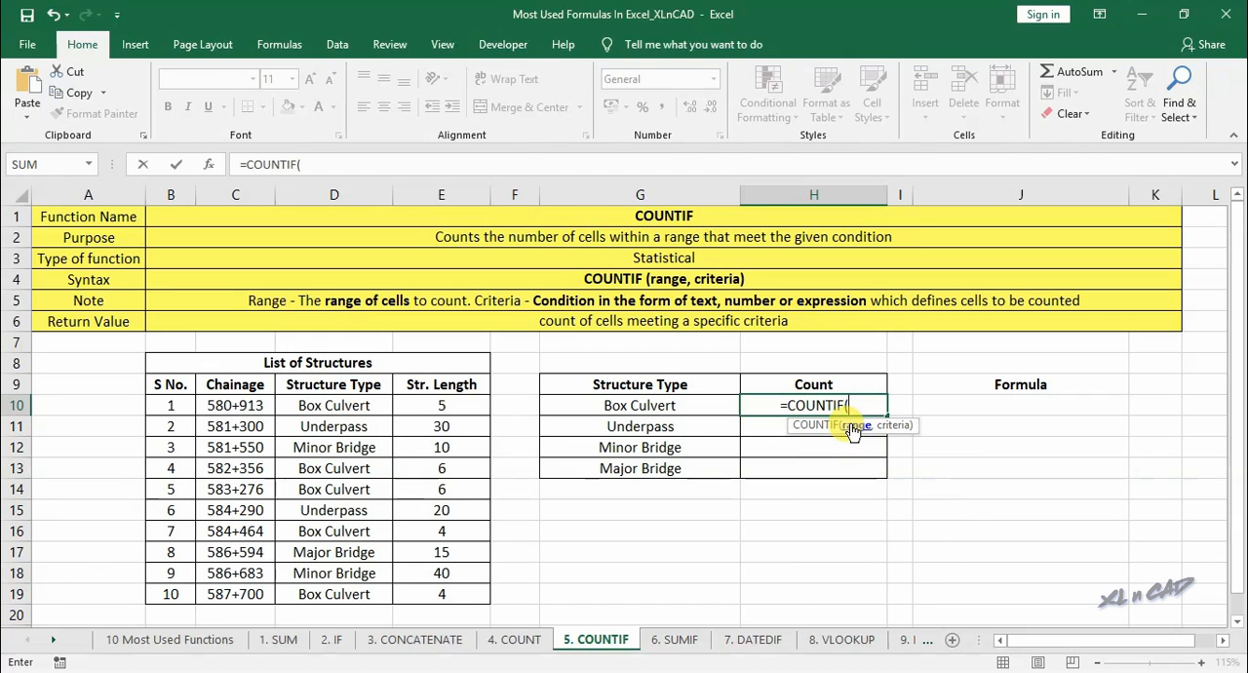
left_click(208, 164)
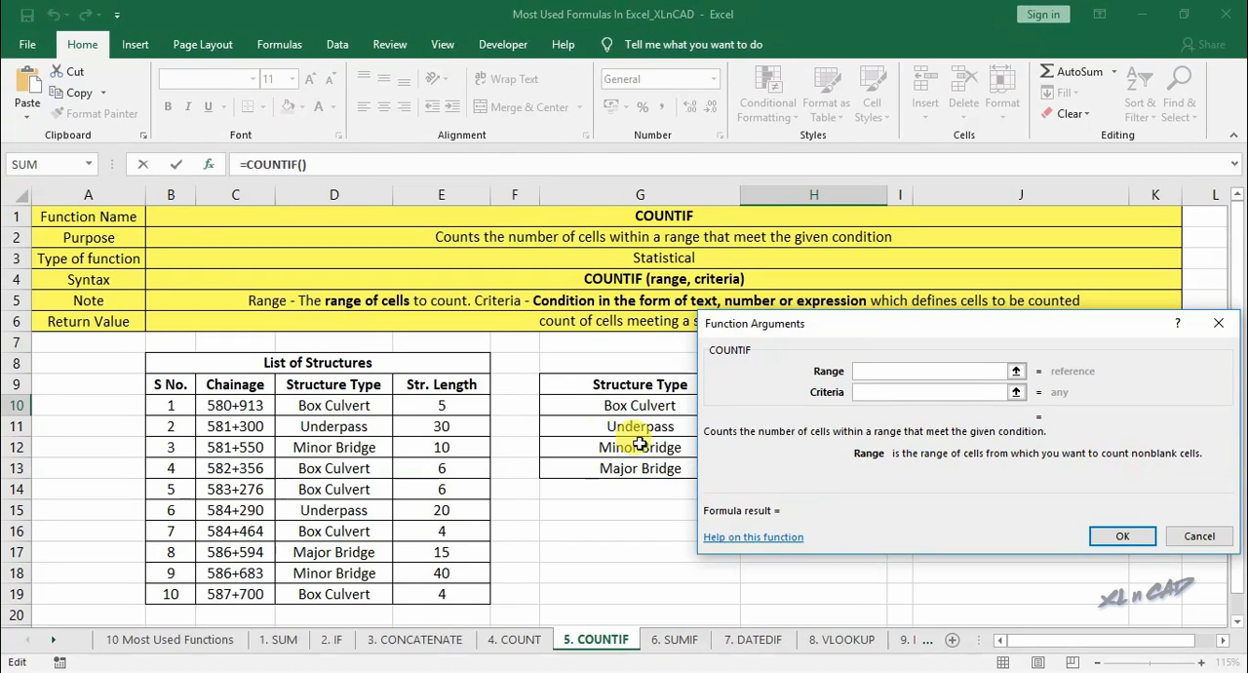
left_click_drag(357, 408, 376, 595)
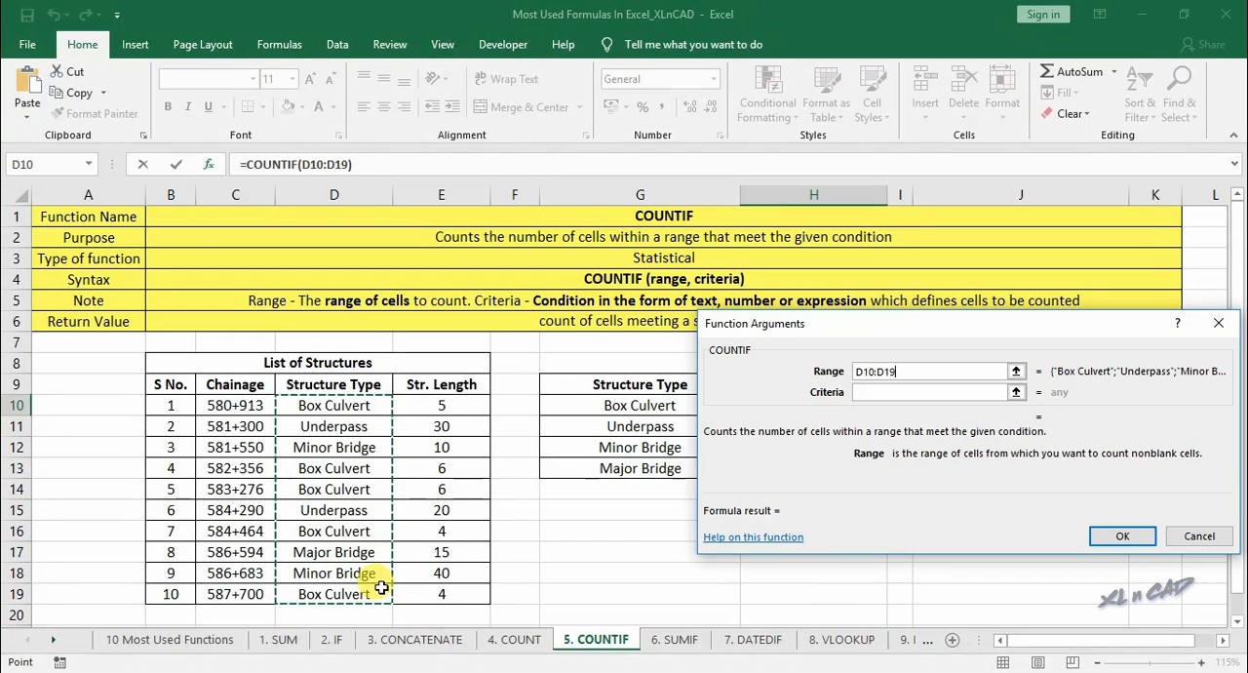
left_click(873, 392)
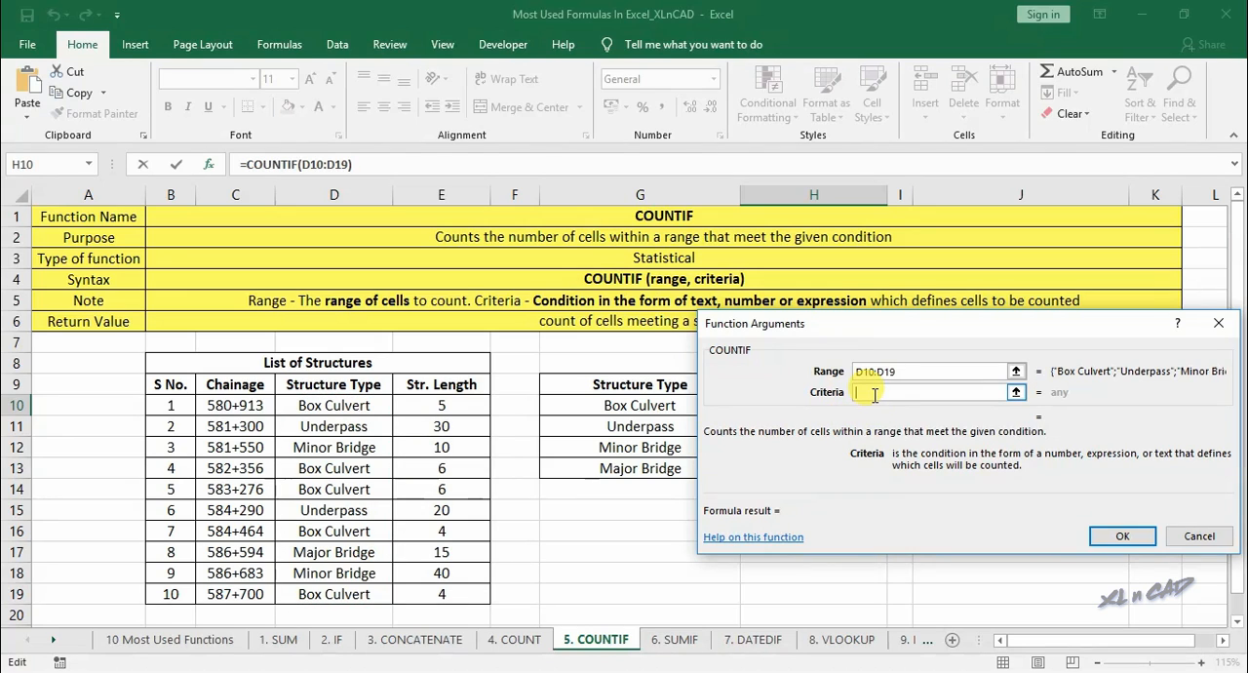
left_click(624, 409)
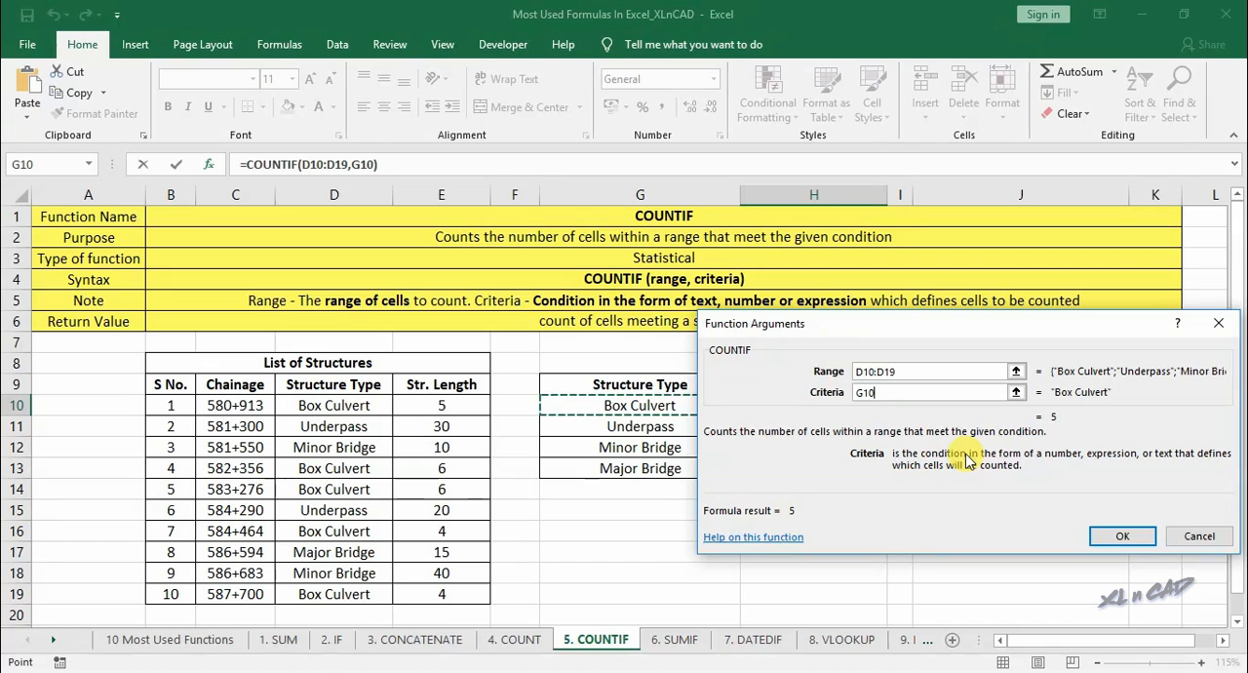
left_click(1120, 536)
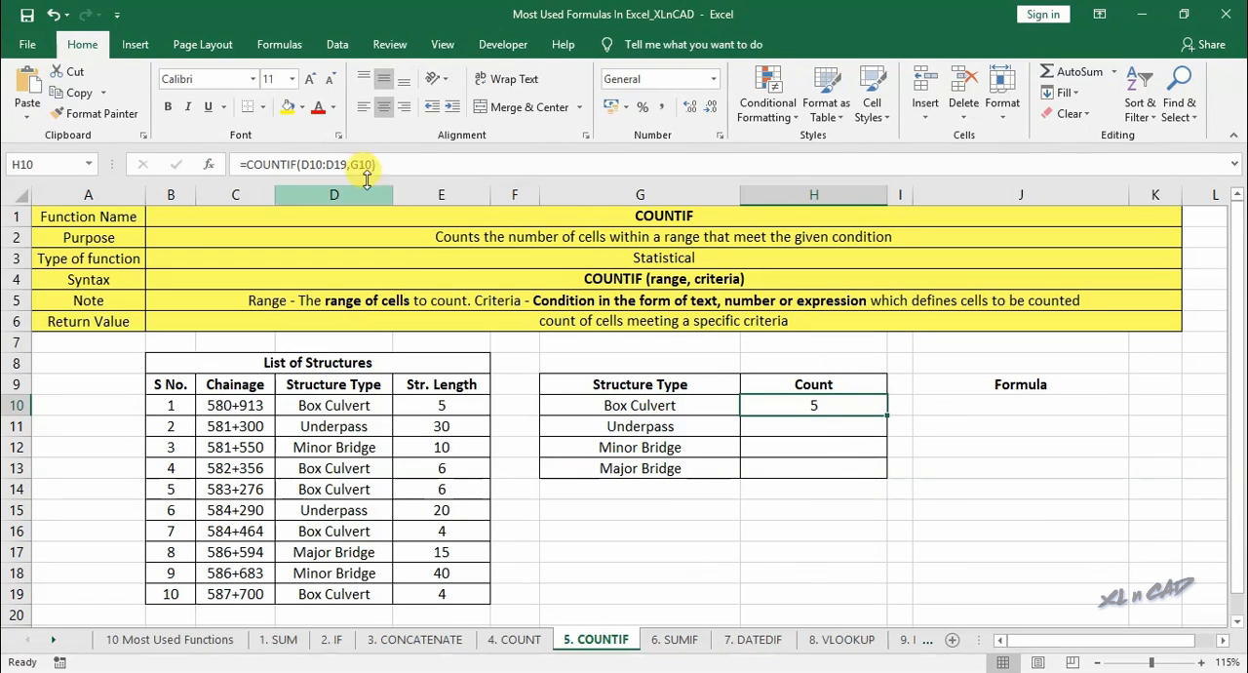
- Make the H10 formula's range absolute as $D$10:$D$19 and fill the formula down to H13
left_click(310, 164)
key("F4")
left_click(346, 164)
key("F4")
key("Return")
left_click(828, 404)
left_click_drag(891, 419, 886, 474)
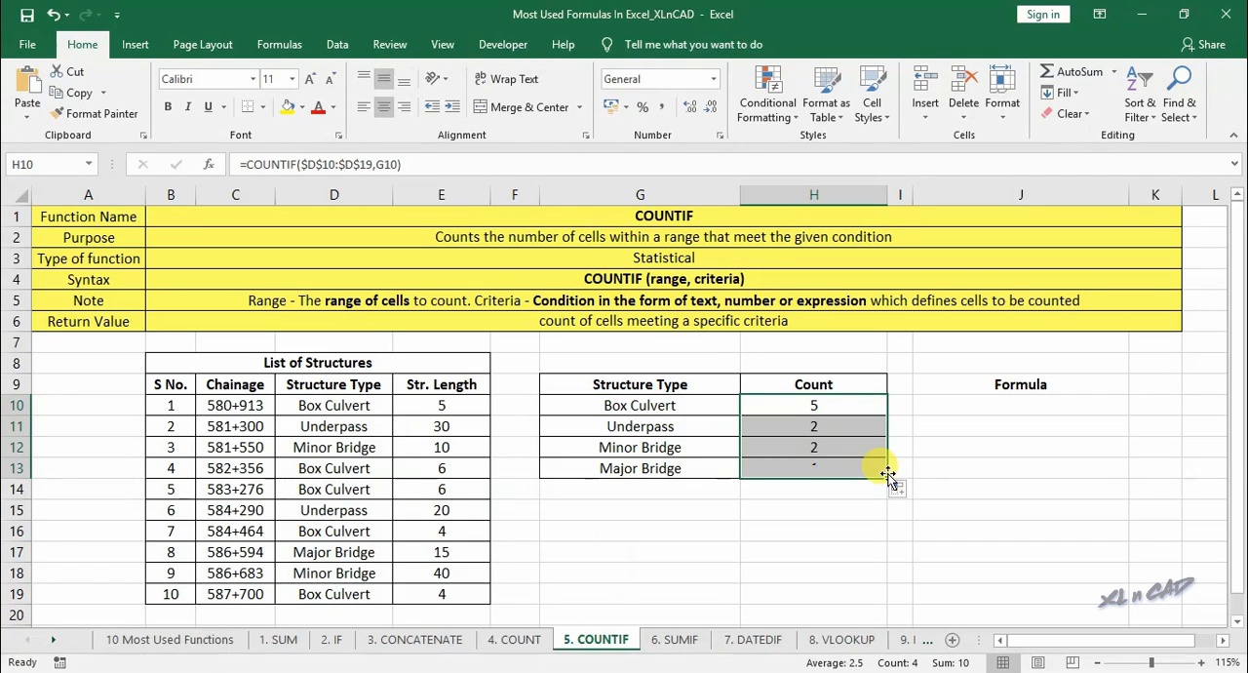
- Total the structure counts H10:H13 in H14 with AutoSum
left_click(817, 489)
left_click(1072, 72)
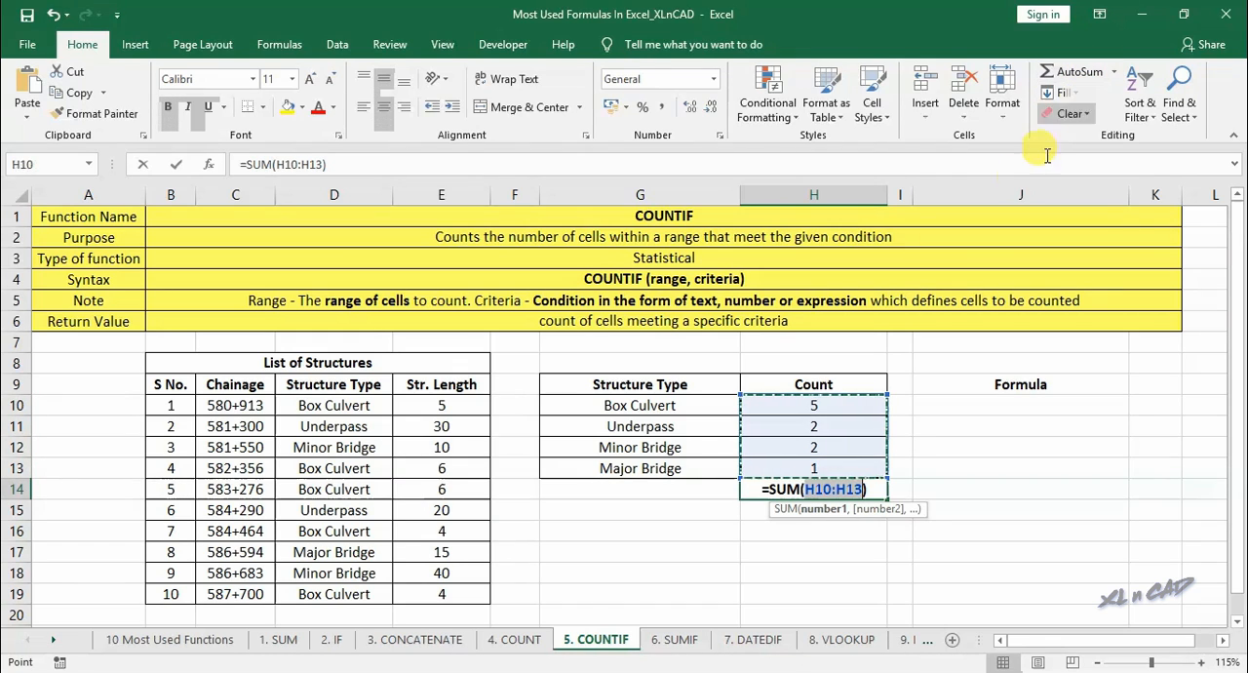
key("Return")
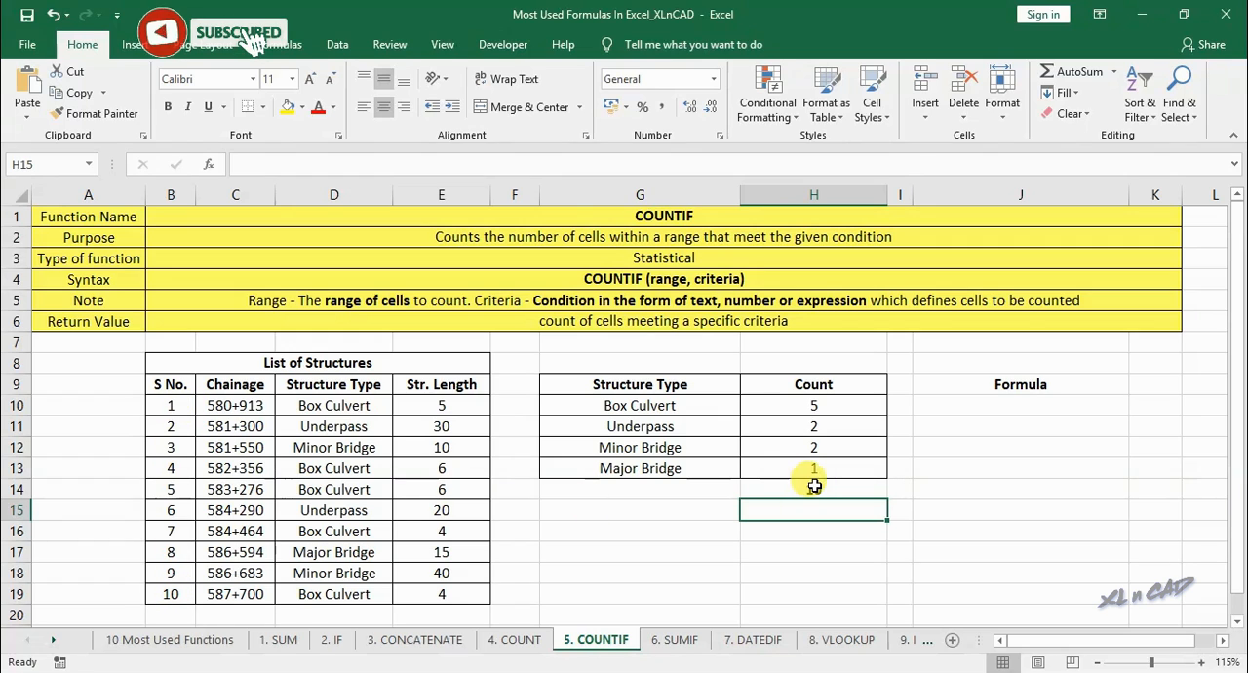
- Copy the H10 formula without its equals sign into J10 as the text COUNTIF($D$10:$D$19,G10)
left_click(862, 408)
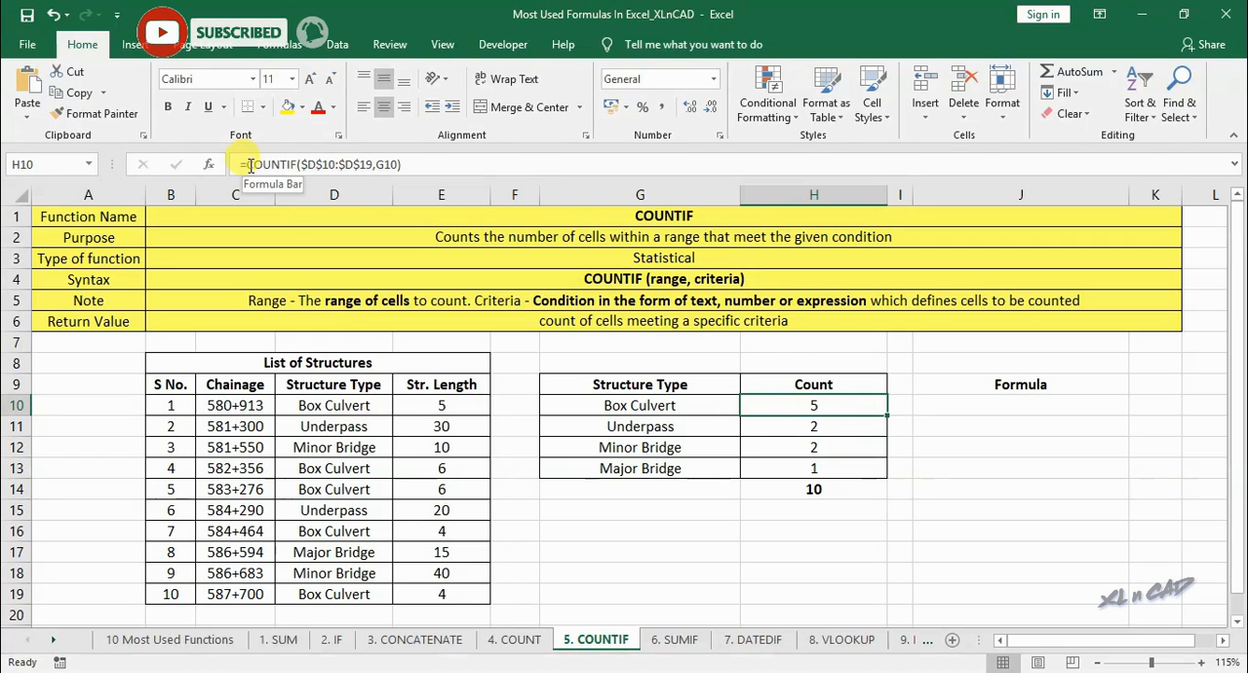
left_click(250, 166)
key("Escape")
left_click(960, 407)
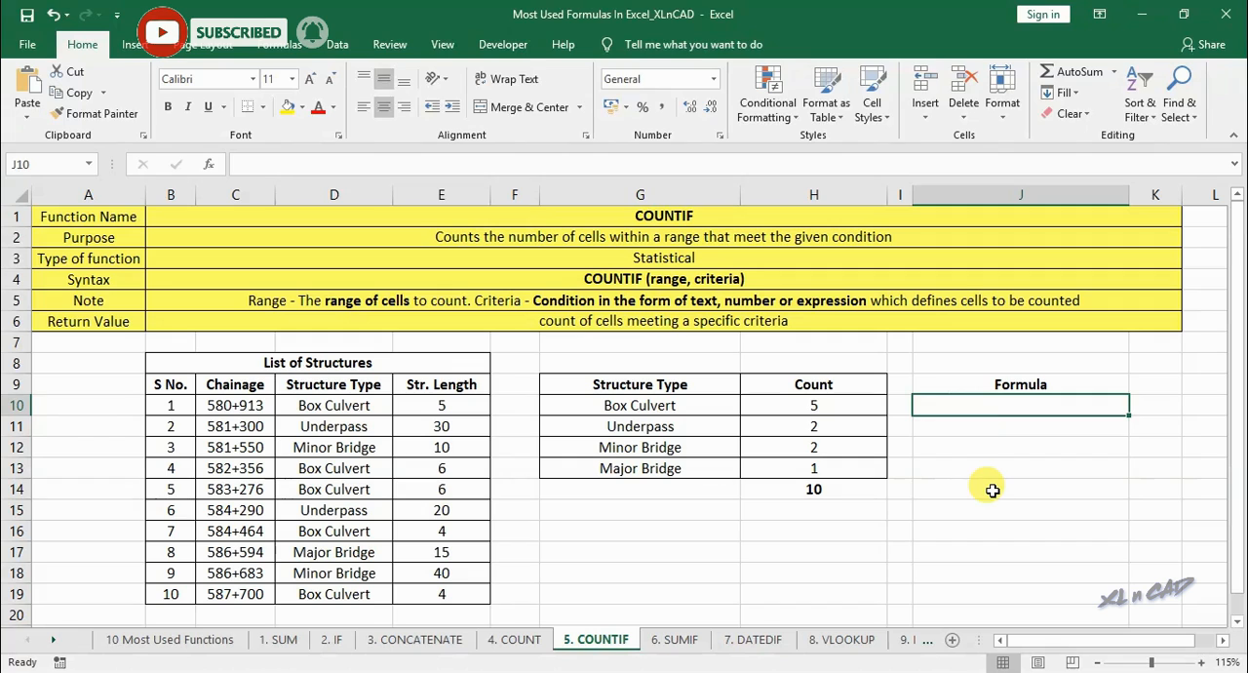
type("COUNTIF($D$10:$D$19,G10)")
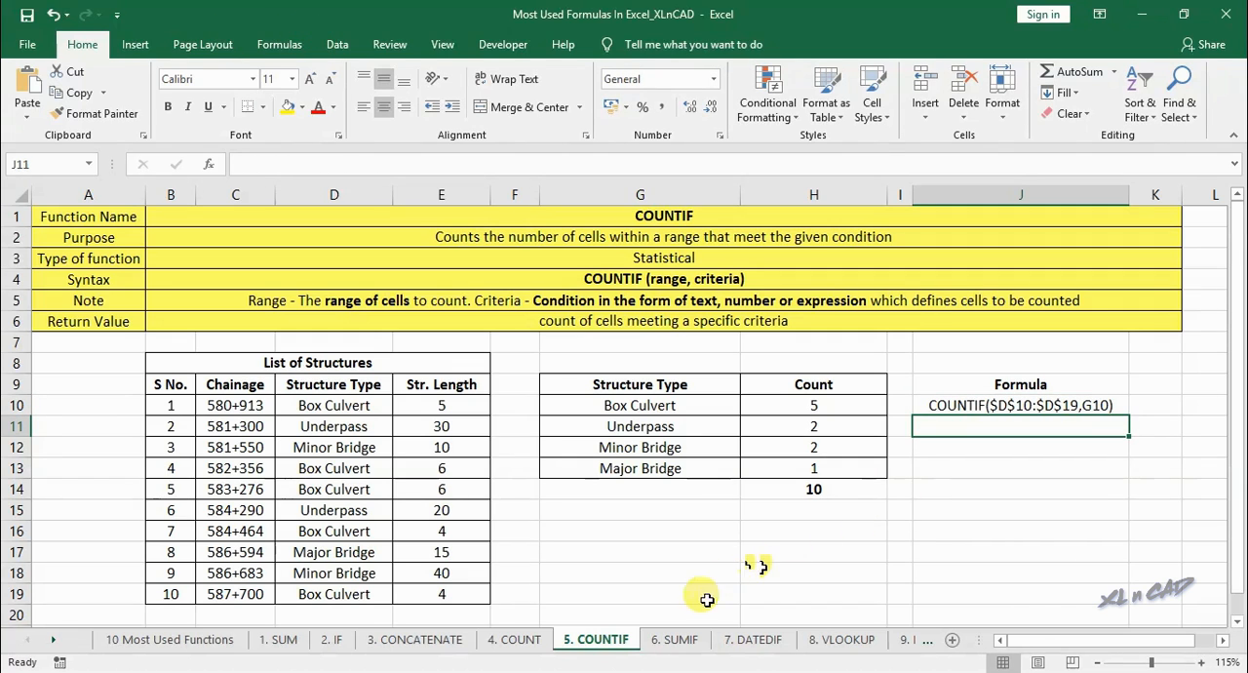
- On the 6. SUMIF sheet, examine the structure list by selecting every Box Culvert entry together with its structure length
left_click(680, 640)
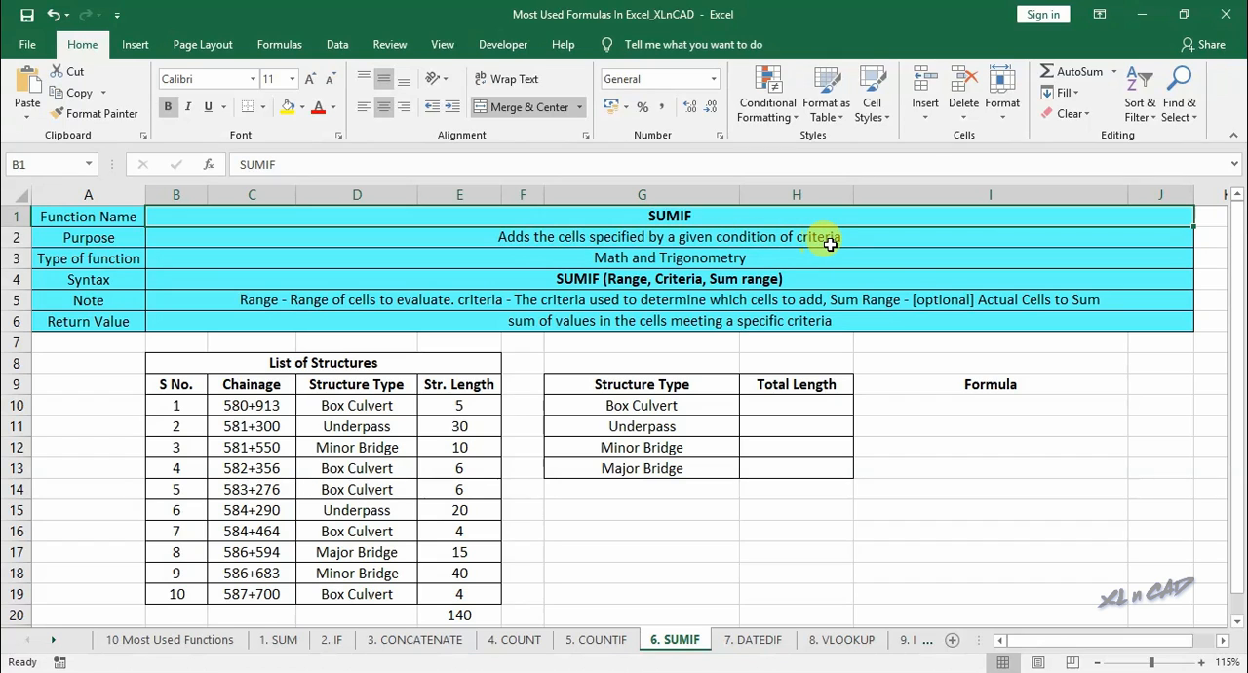
left_click_drag(282, 362, 453, 592)
left_click(379, 404)
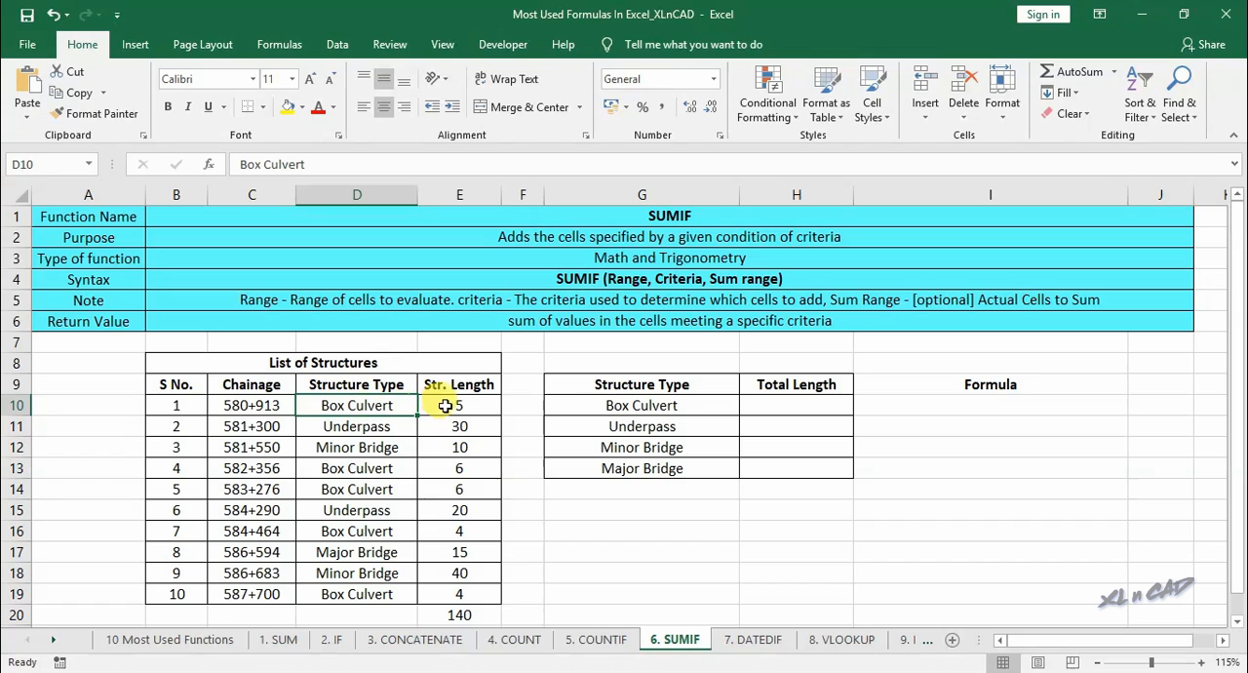
left_click(460, 405)
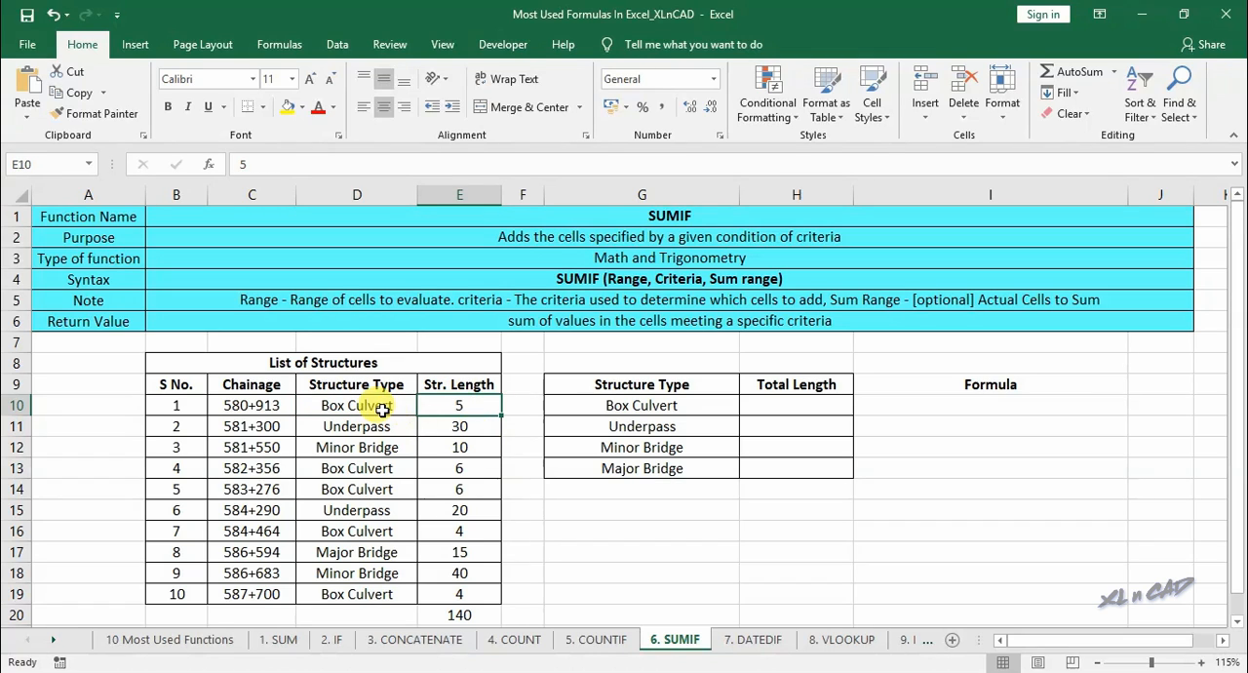
left_click(380, 405)
left_click(442, 411, "ctrl")
left_click(368, 467, "ctrl")
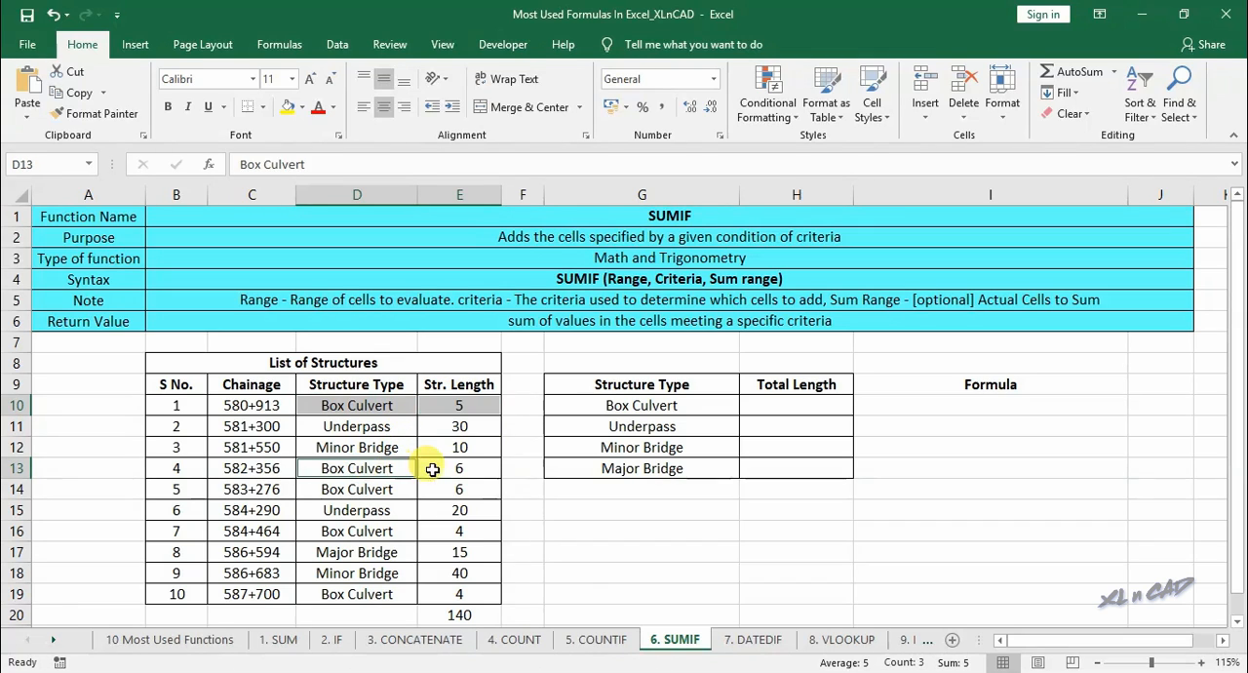
left_click(433, 468, "ctrl")
left_click(398, 490, "ctrl")
left_click(435, 489, "ctrl")
left_click(389, 530, "ctrl")
left_click(437, 532, "ctrl")
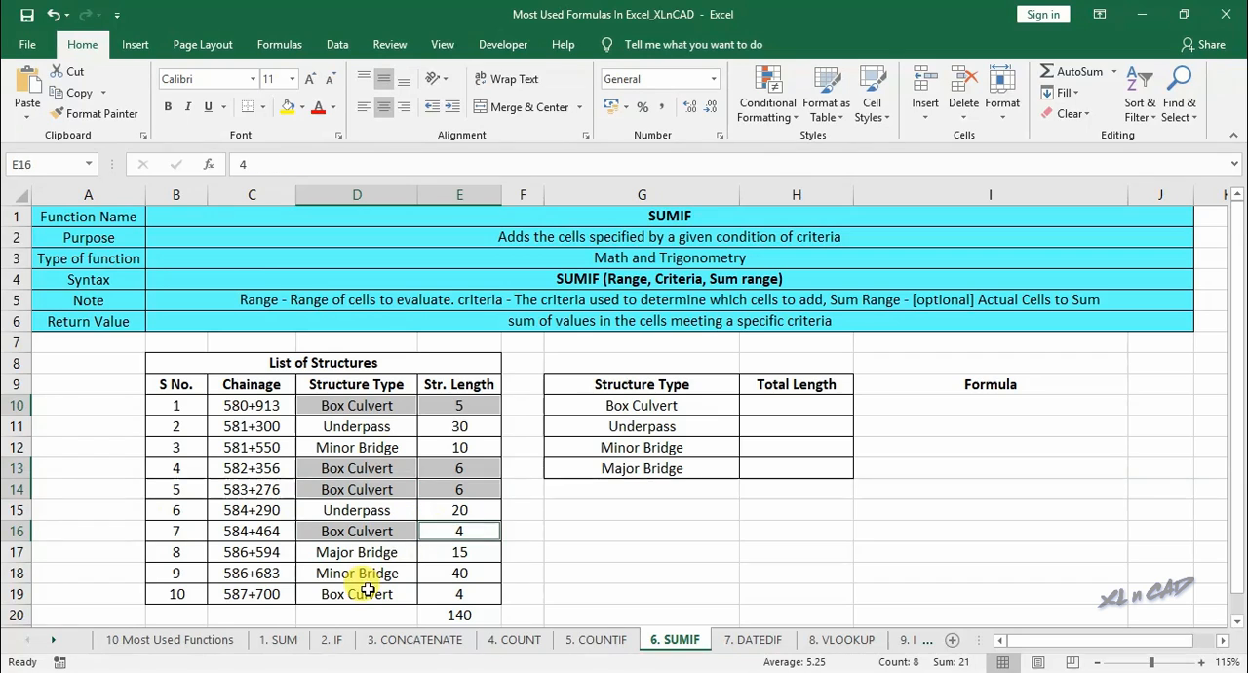
left_click(369, 592, "ctrl")
left_click(430, 595, "ctrl")
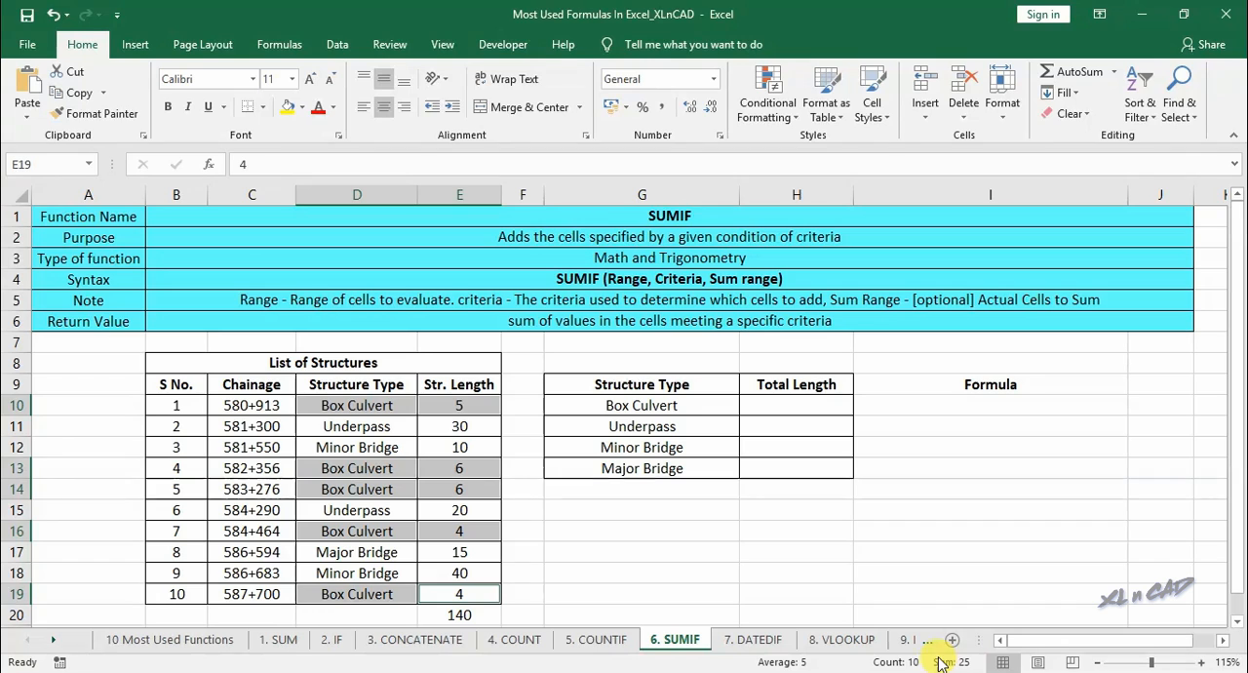
- Enter a SUMIF formula in H10 through Function Arguments, with range D10:D19, criteria G10 and sum range E10:E19
left_click(773, 410)
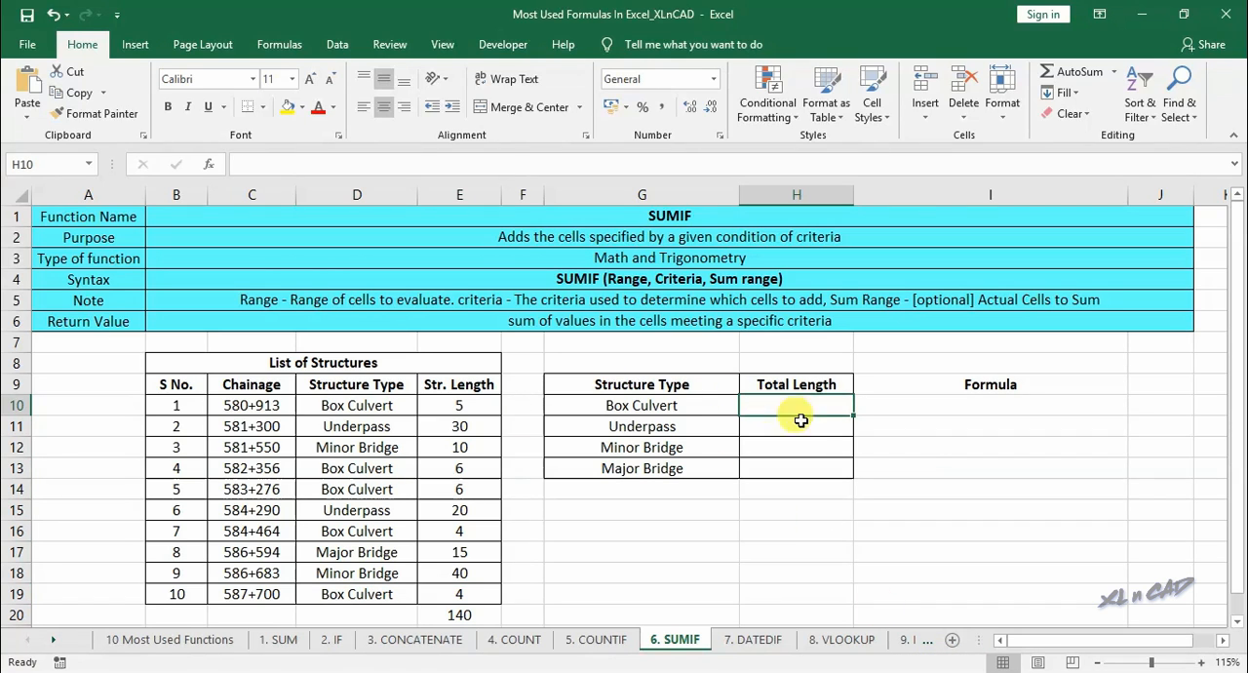
type("=sum")
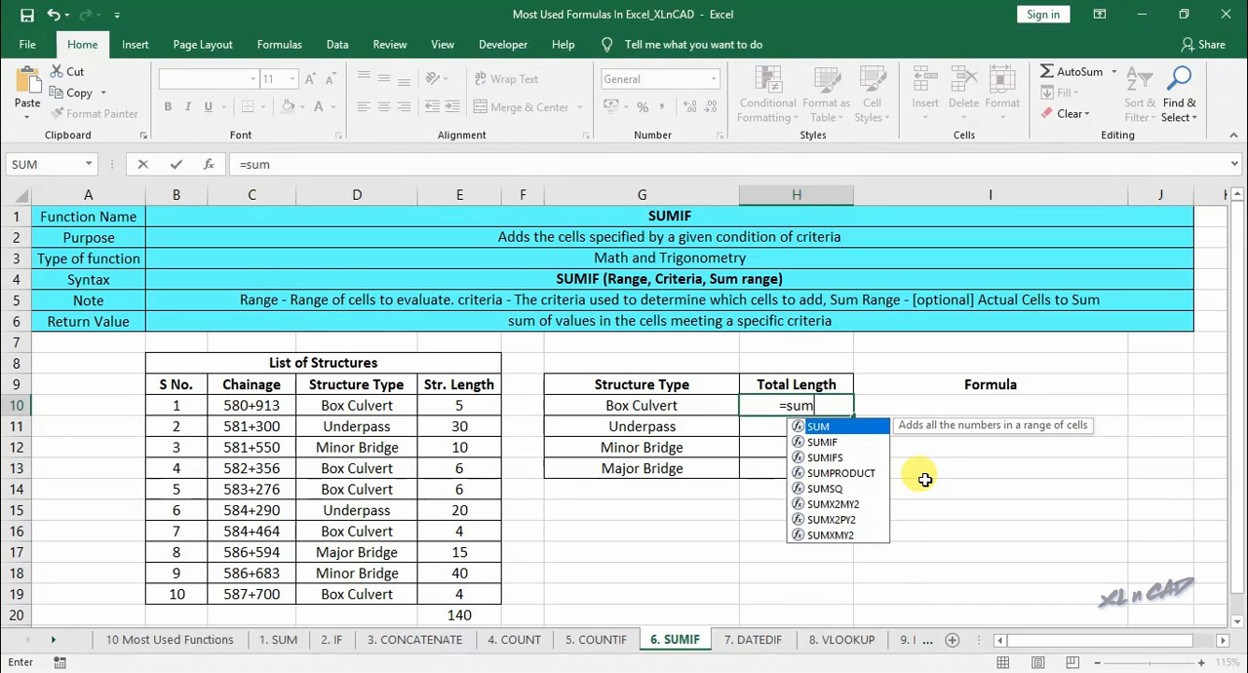
type("if(")
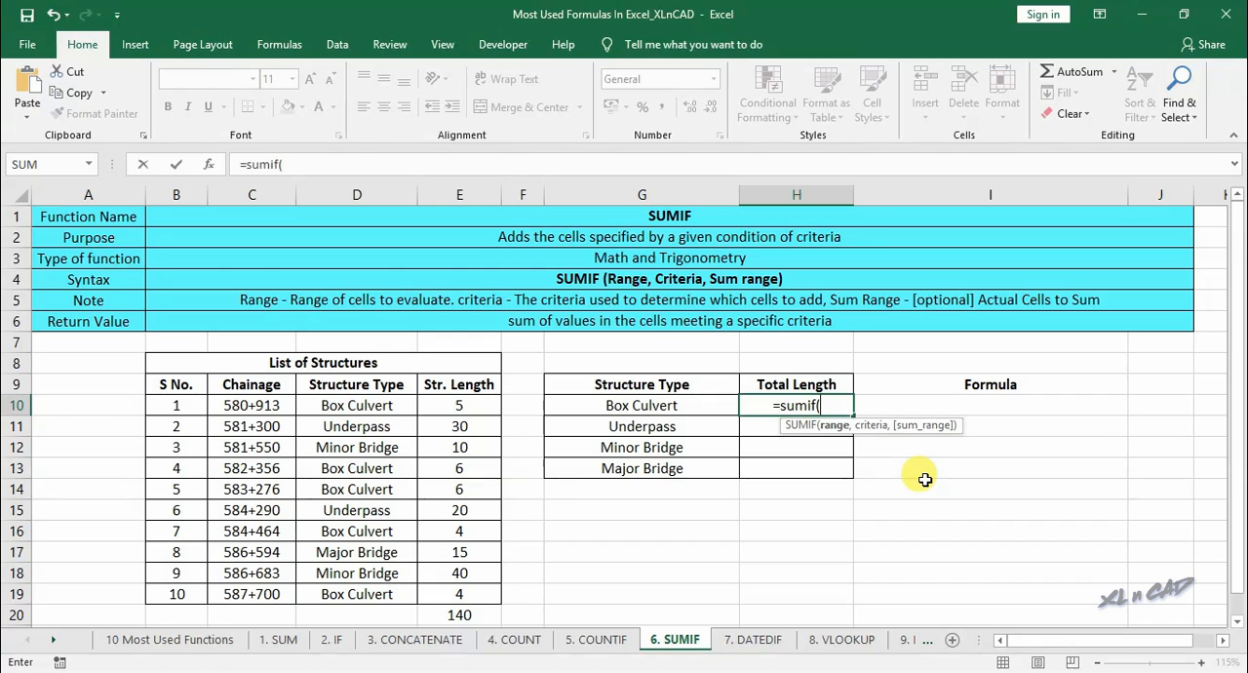
left_click(211, 166)
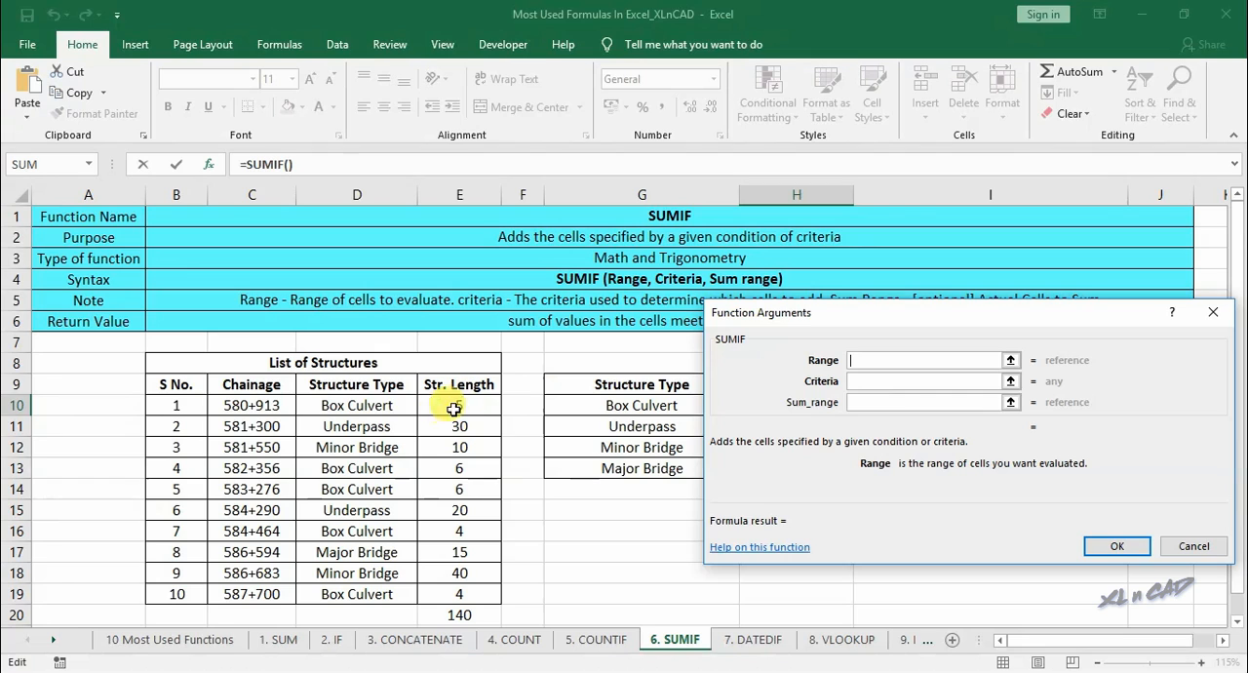
left_click_drag(383, 405, 370, 590)
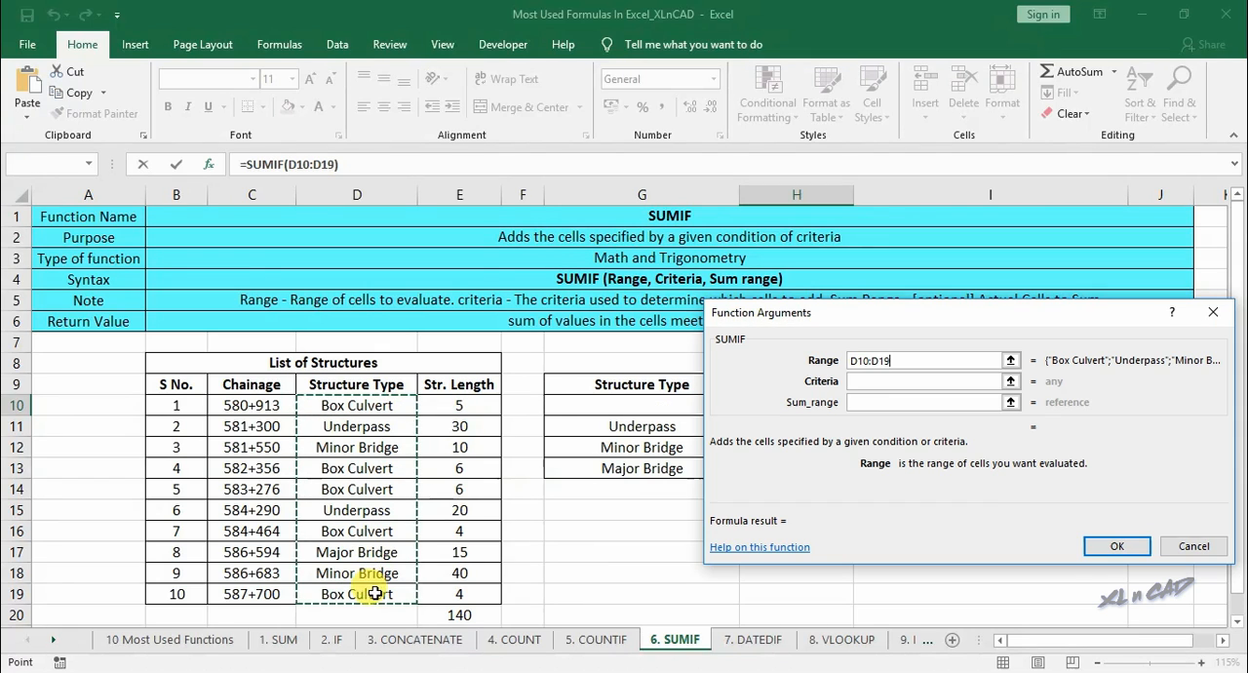
left_click(879, 381)
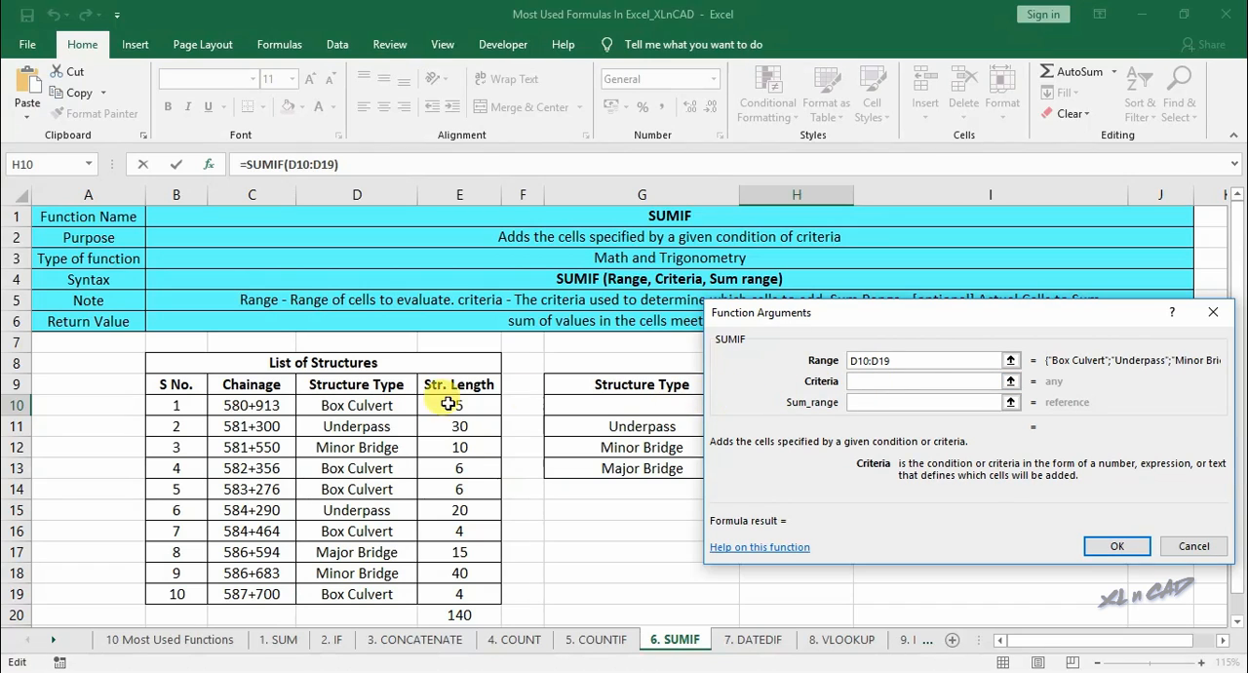
left_click(634, 404)
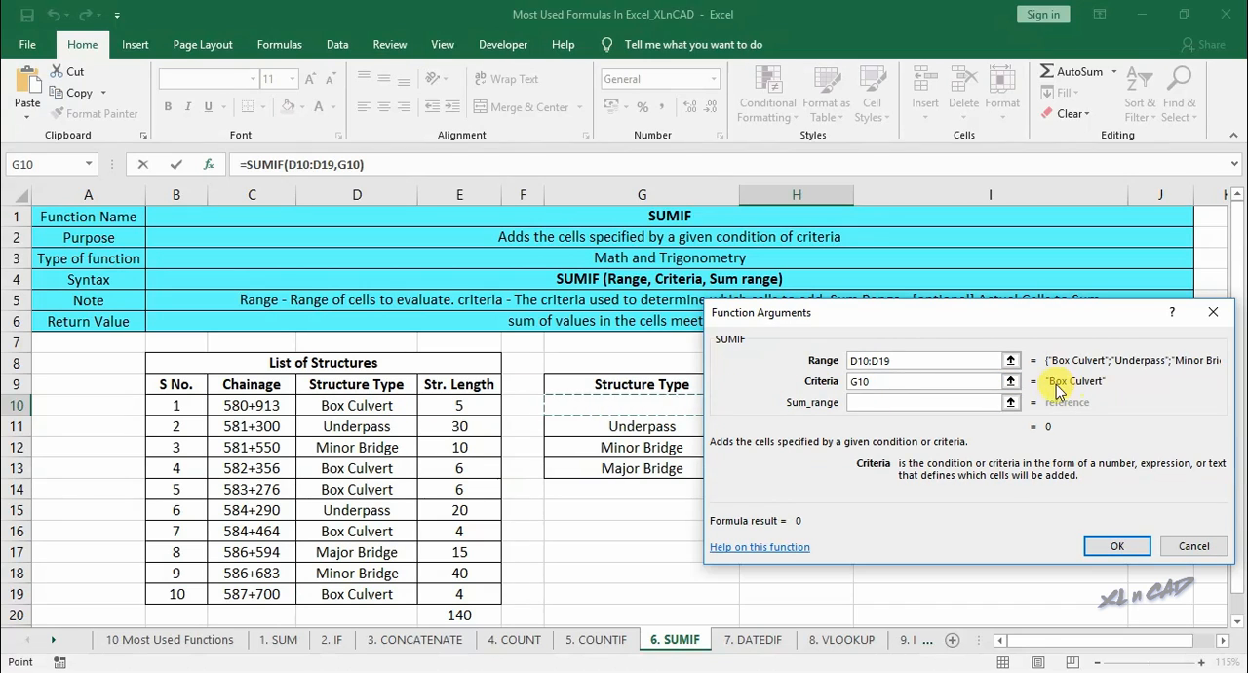
left_click(884, 402)
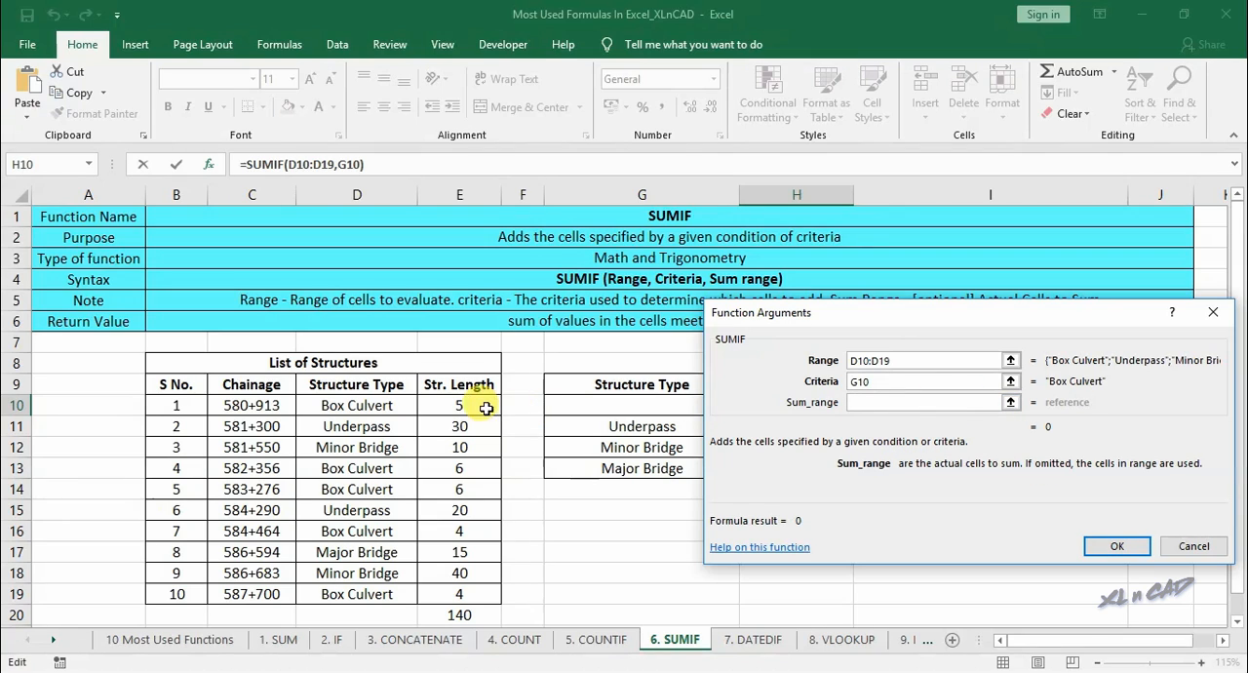
left_click_drag(485, 407, 475, 592)
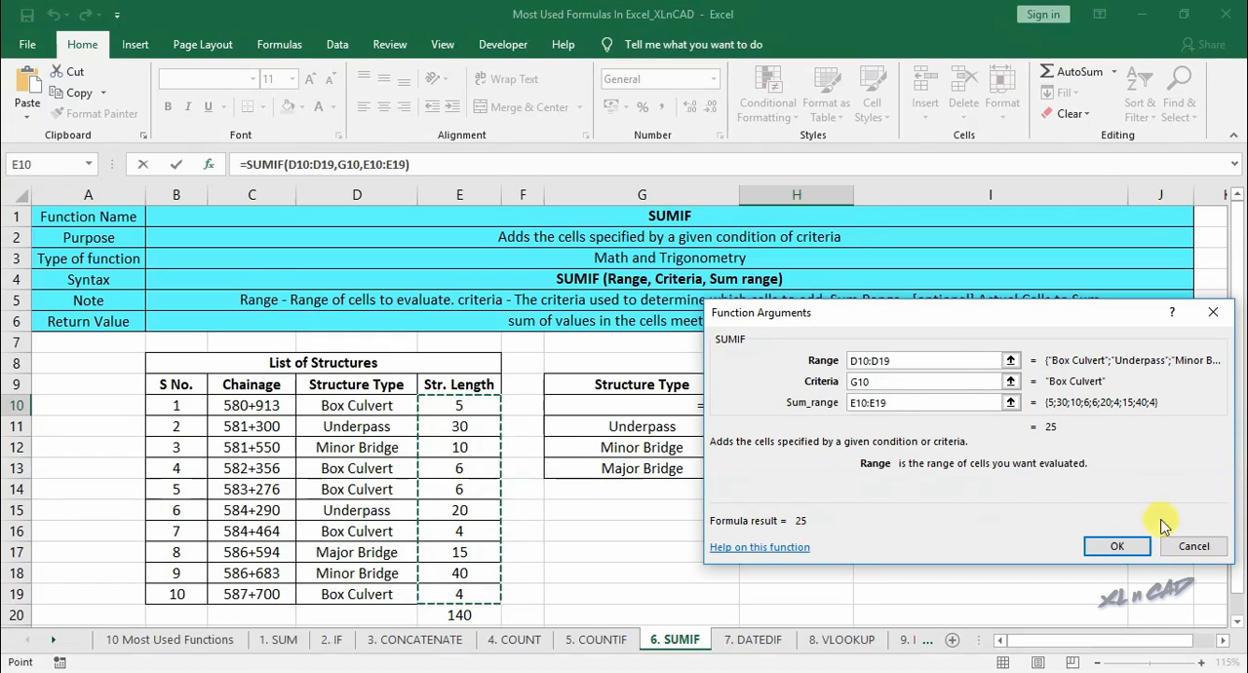
left_click(1119, 546)
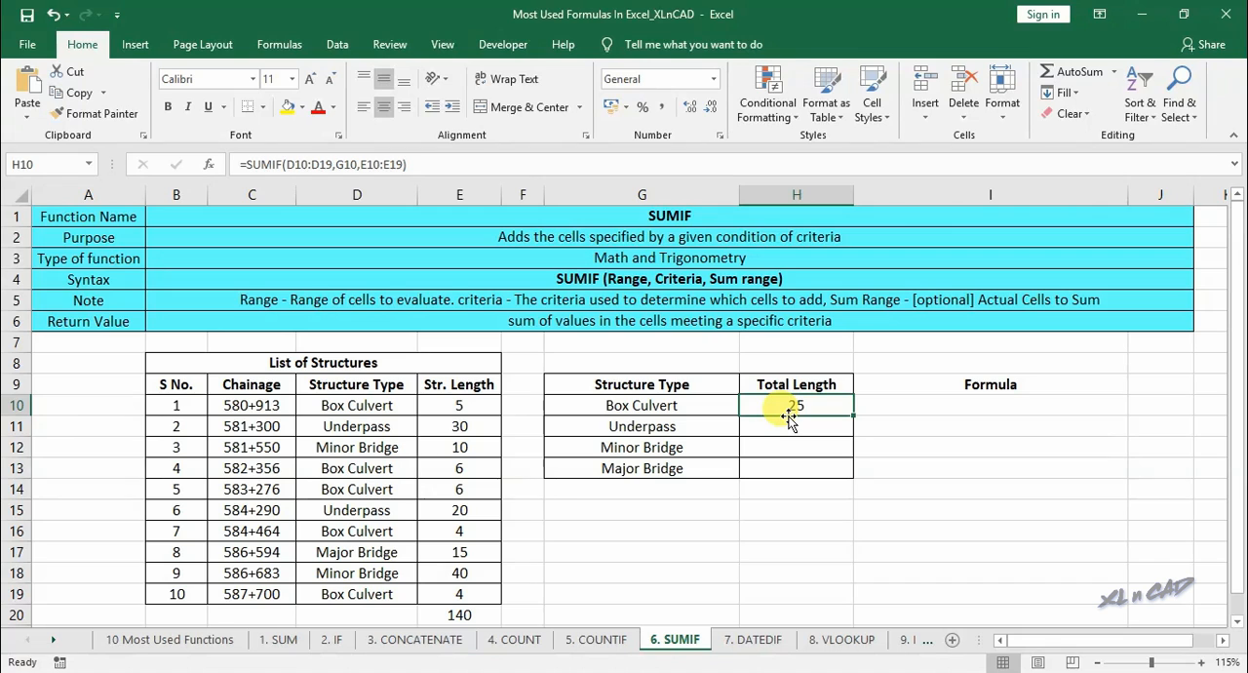
- Make the H10 formula's ranges absolute as $D$10:$D$19 and $E$10:$E$19, and fill the formula down to H13
left_click(302, 164)
double_click(301, 164)
key("F4")
double_click(335, 163)
key("F4")
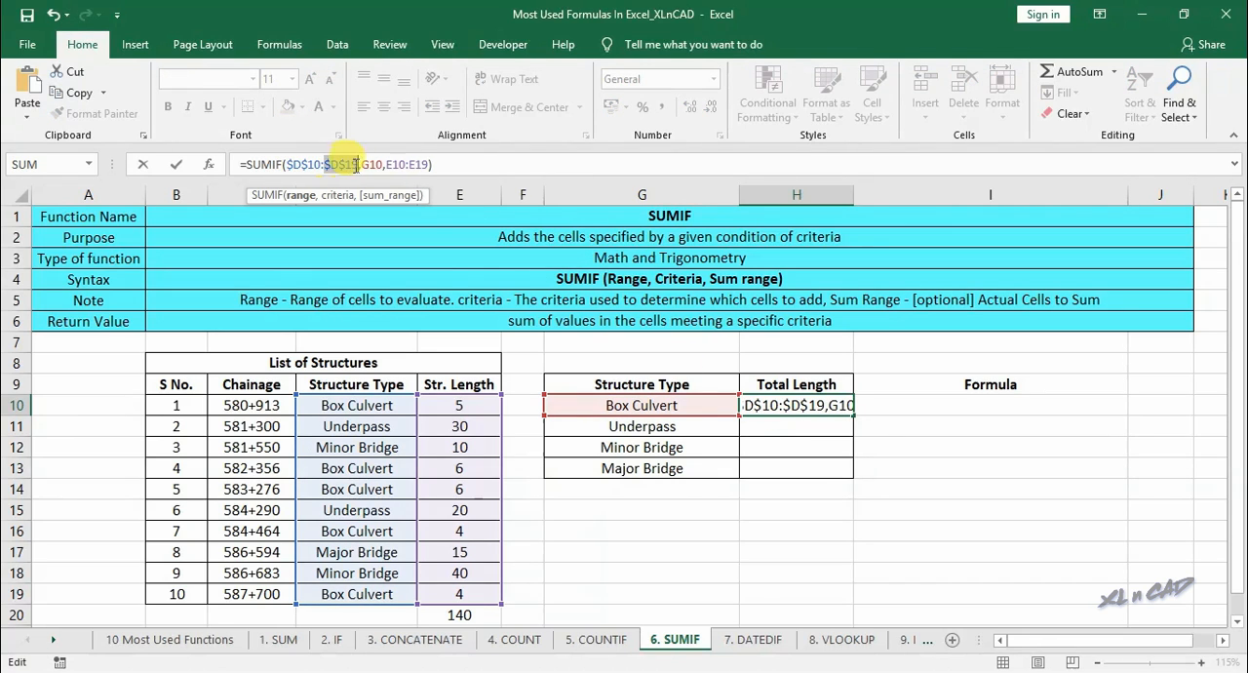
double_click(395, 164)
key("F4")
double_click(427, 164)
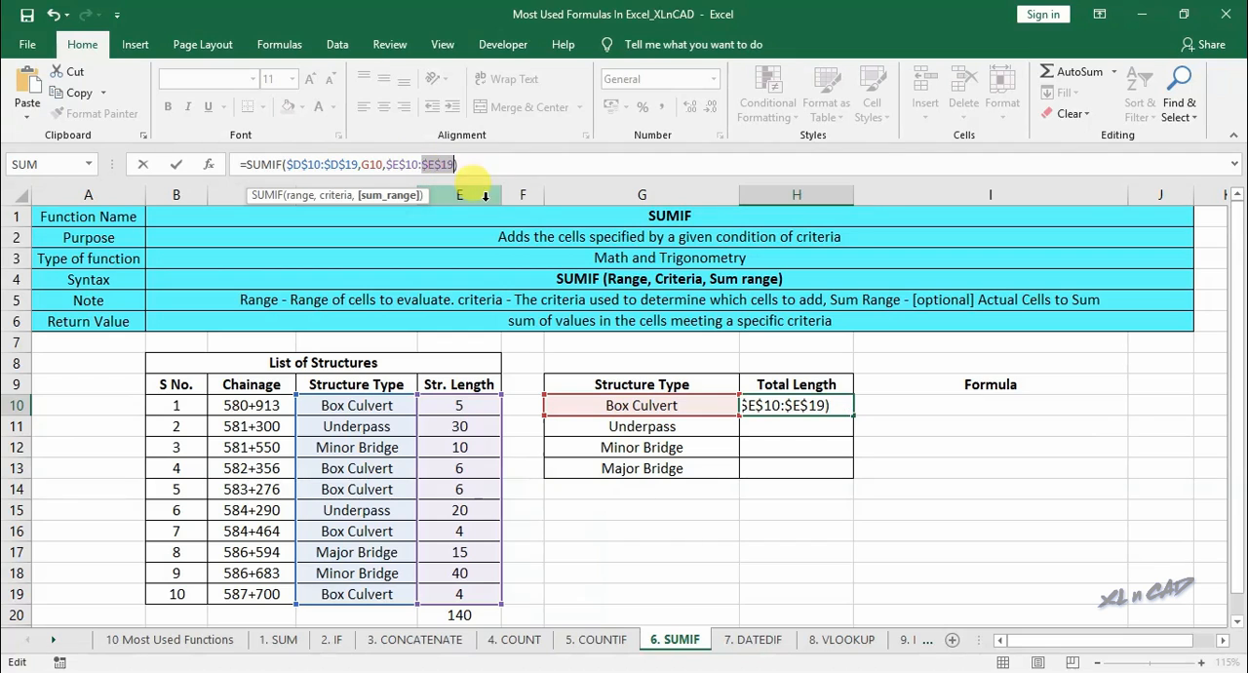
key("F4")
key("Return")
left_click(819, 402)
left_click_drag(853, 416, 813, 493)
- Total the lengths H10:H13 in H14 with AutoSum and compare the result with the structure list's total in E20
left_click(805, 489)
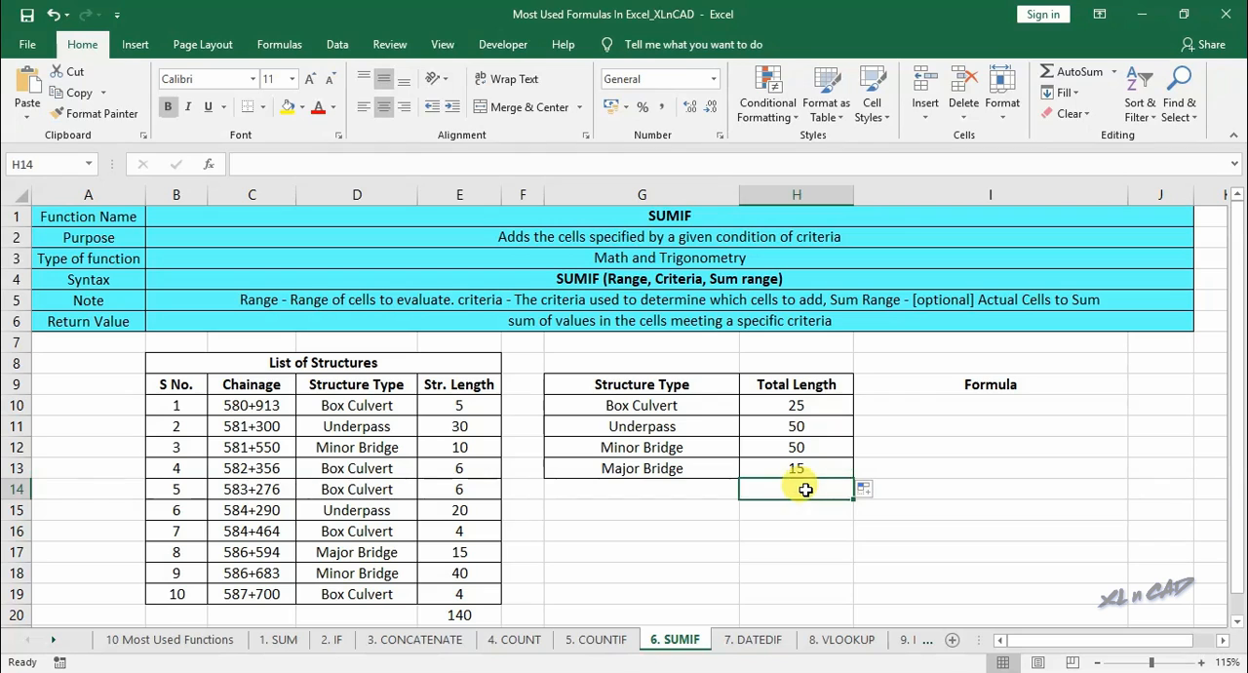
left_click(1068, 76)
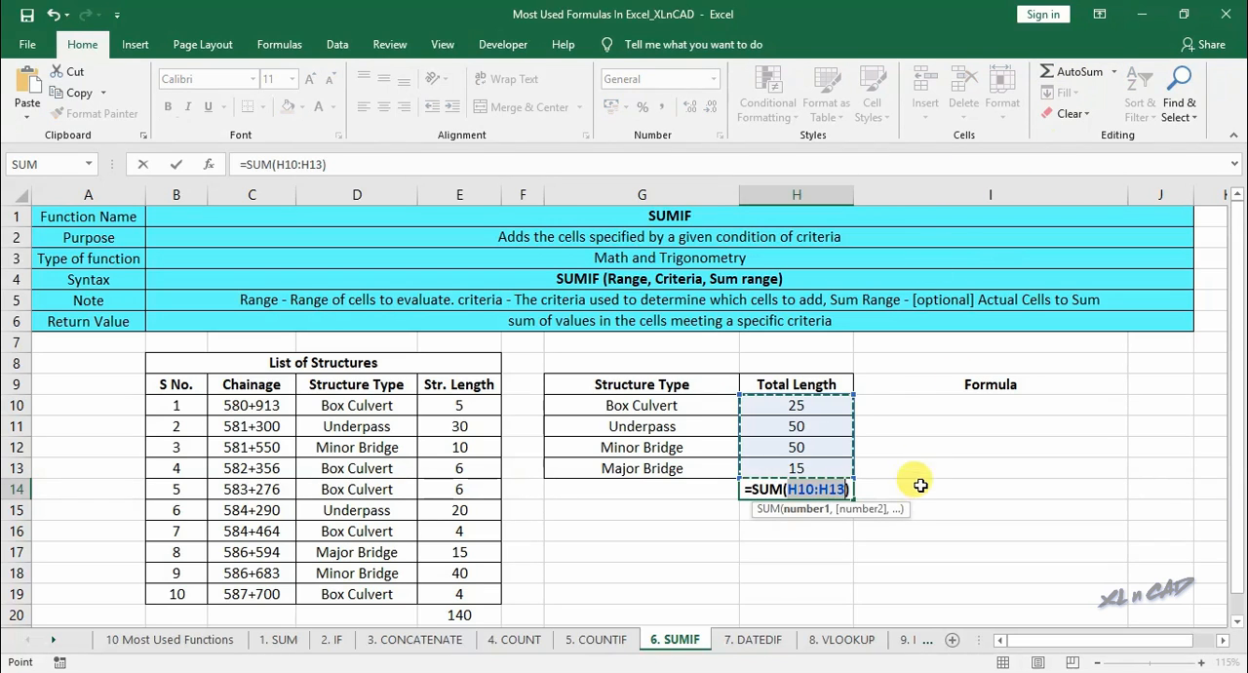
key("Return")
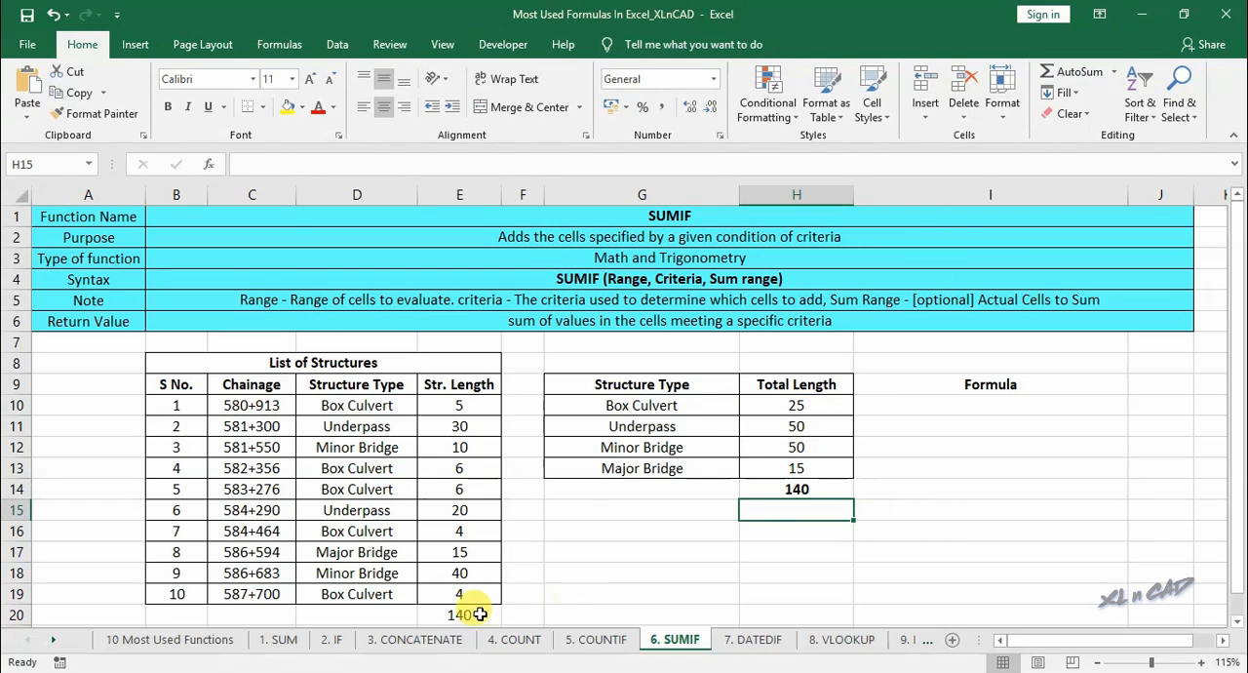
left_click(483, 614)
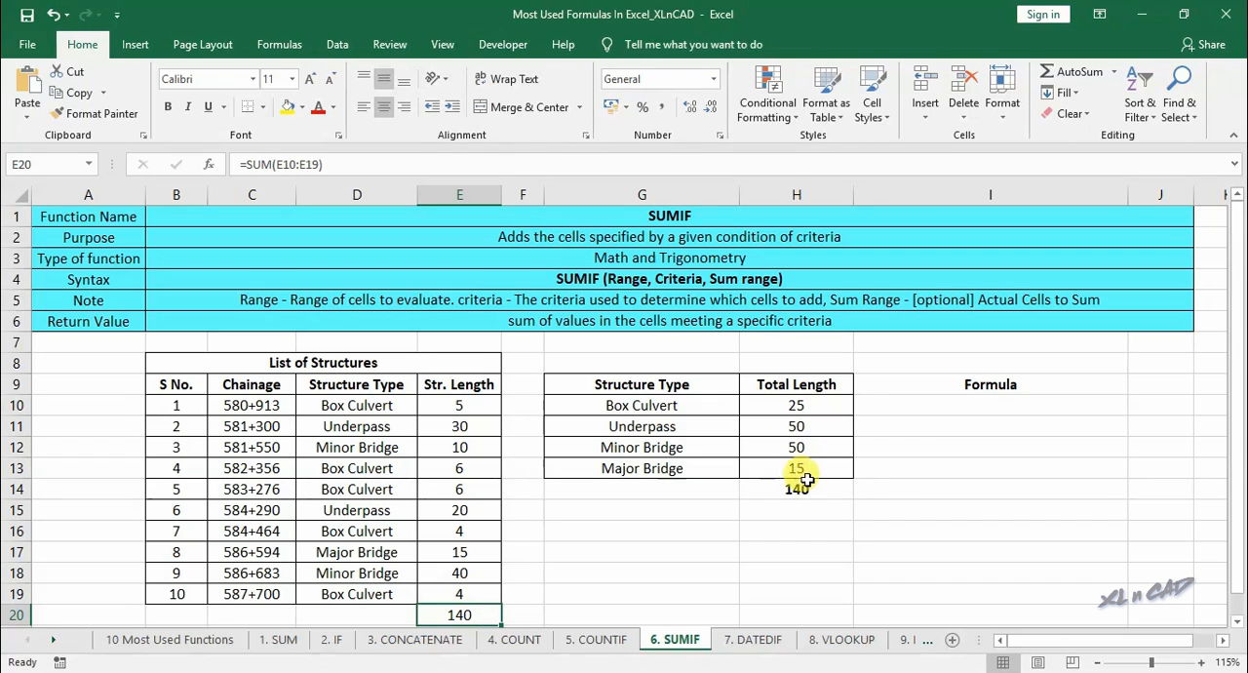
- Copy the SUMIF formula from H10 without its equals sign and enter it as text in I10 under Formula
left_click(817, 405)
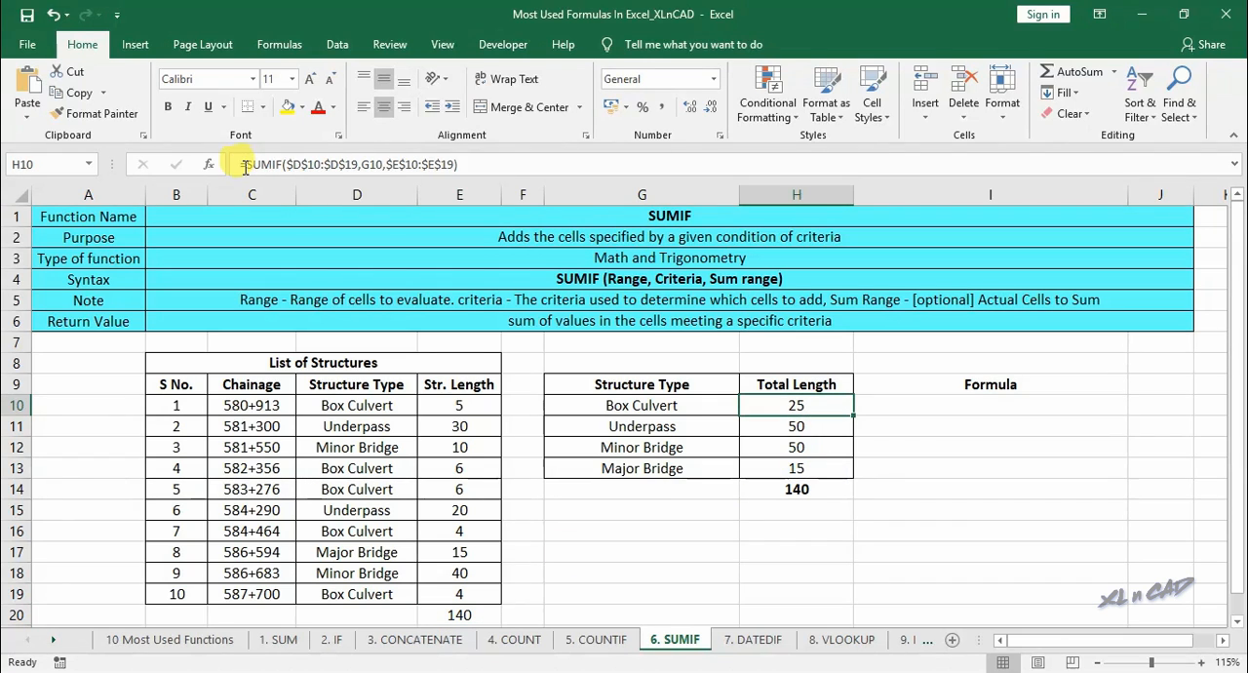
left_click(247, 165)
left_click_drag(247, 165, 498, 165)
key("Escape")
left_click(953, 410)
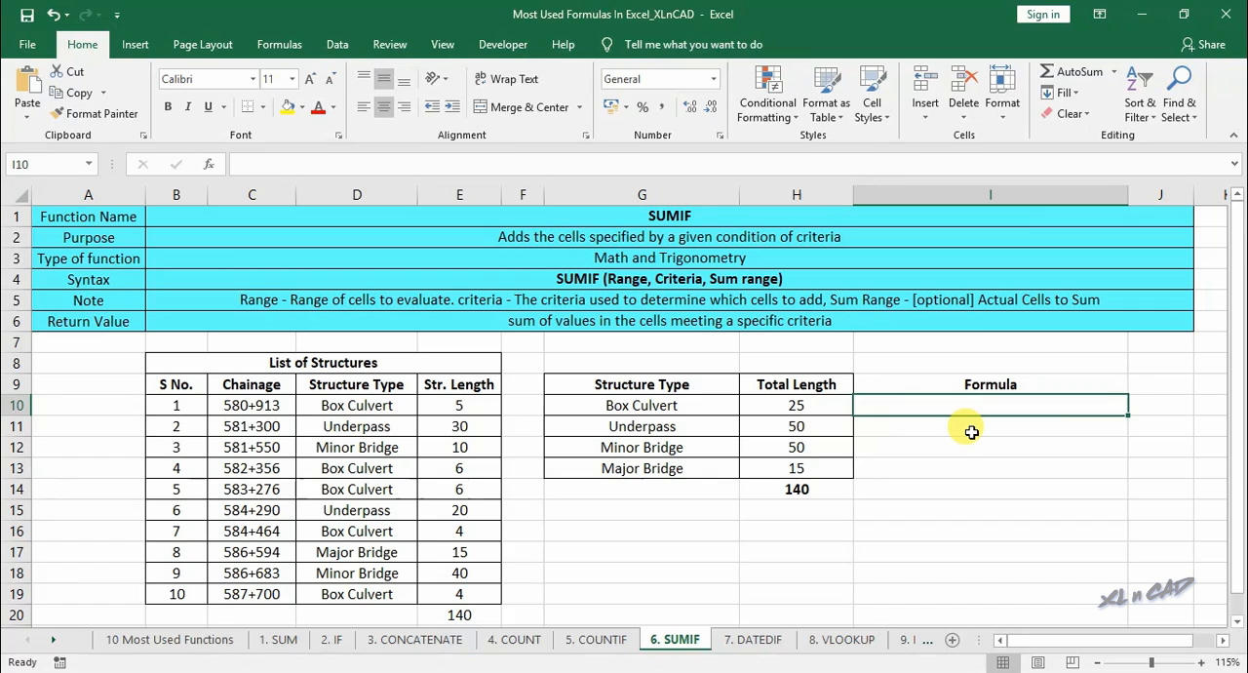
type("'")
key("ctrl+v")
key("Return")
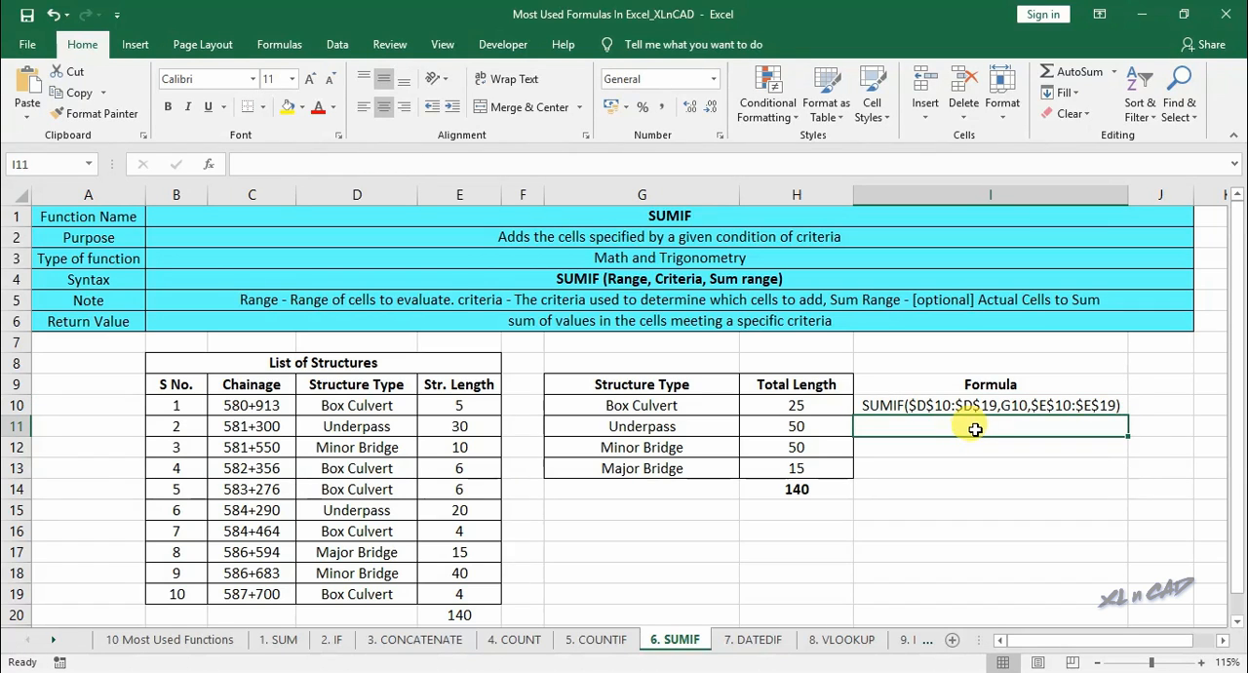
- On the 7. DATEDIF sheet, enter =DATEDIF(B11,C11,"D") in E11 for the difference in days
left_click(754, 639)
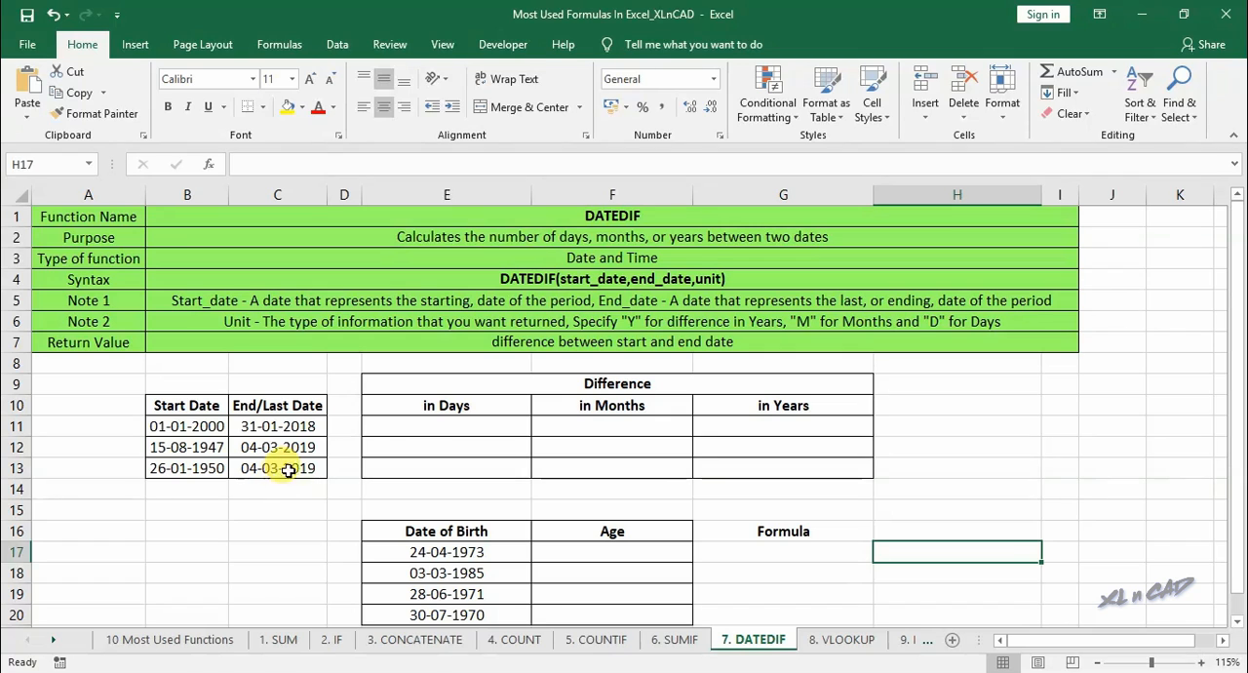
left_click(436, 426)
type("=")
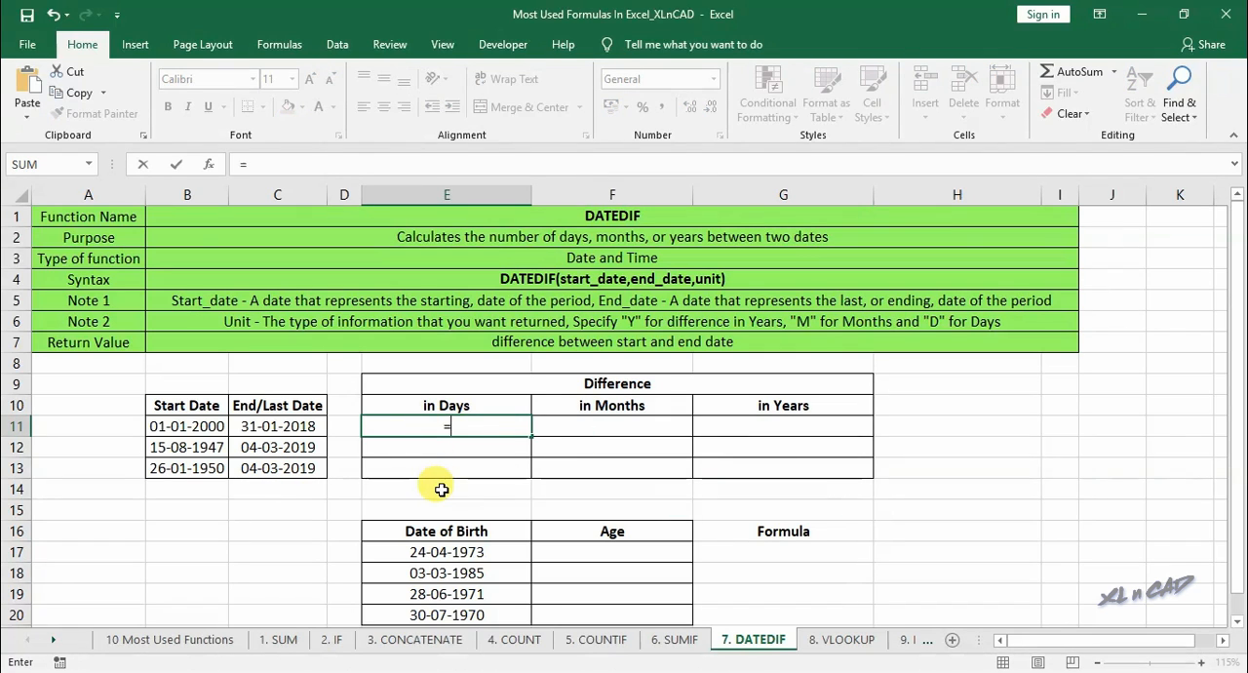
type("dated")
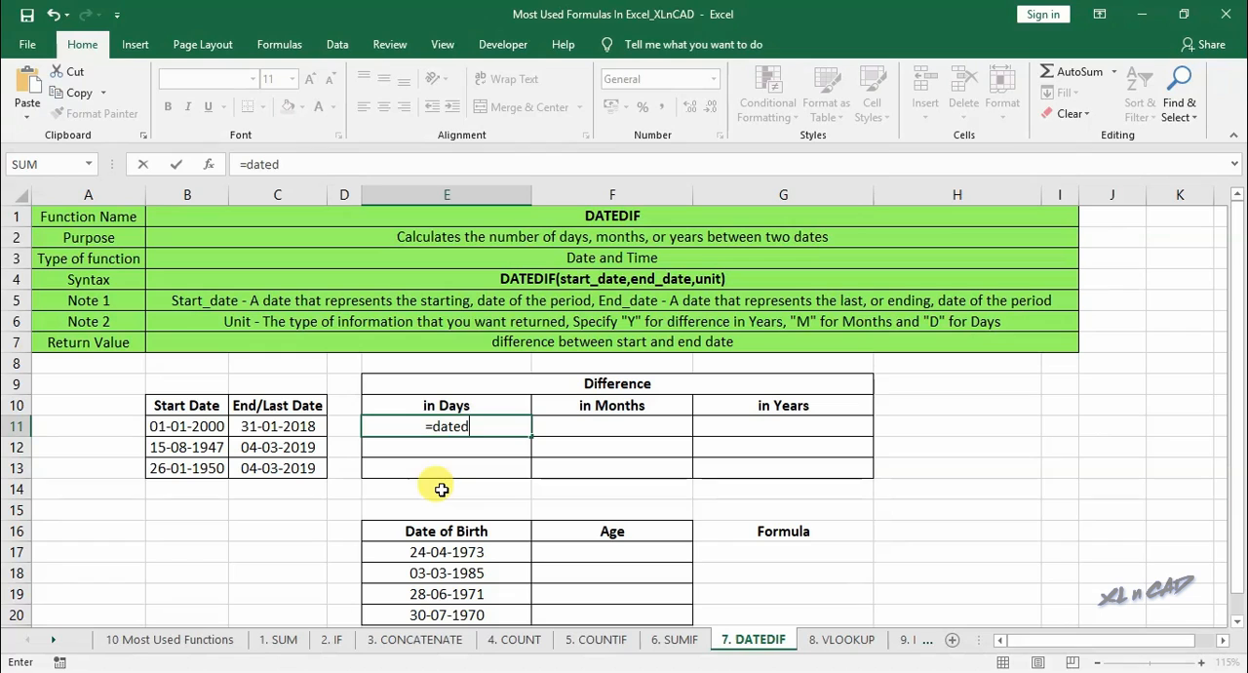
type("if(")
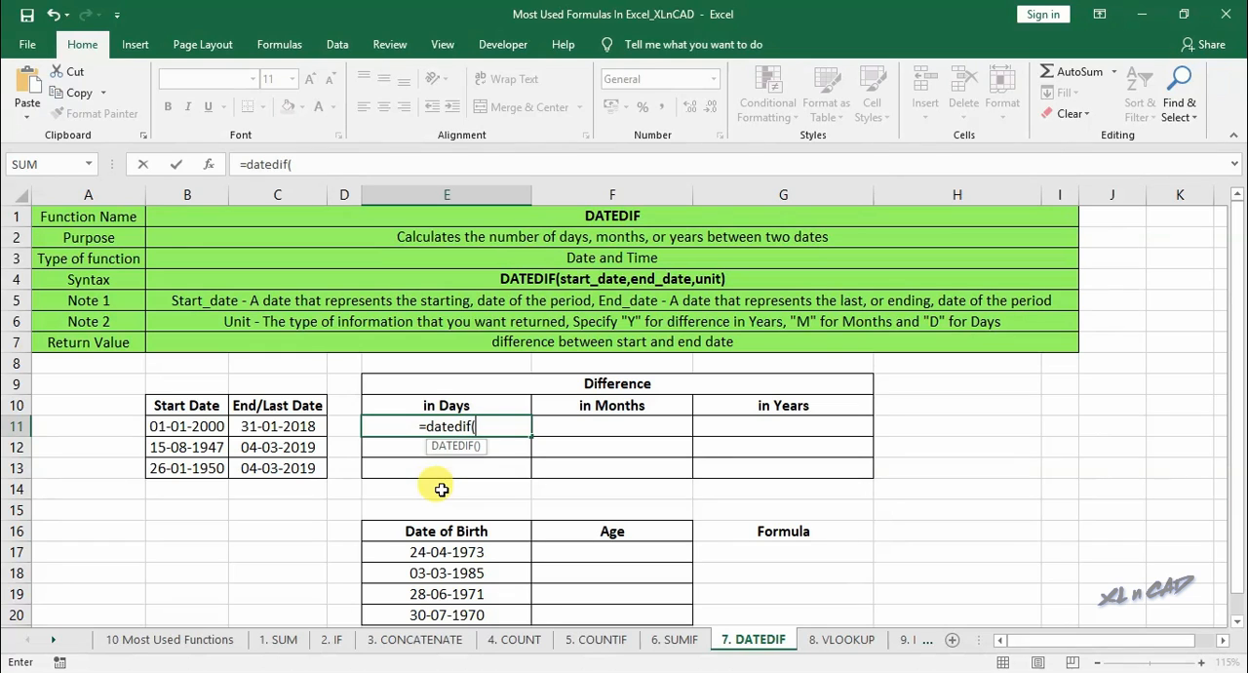
left_click(216, 426)
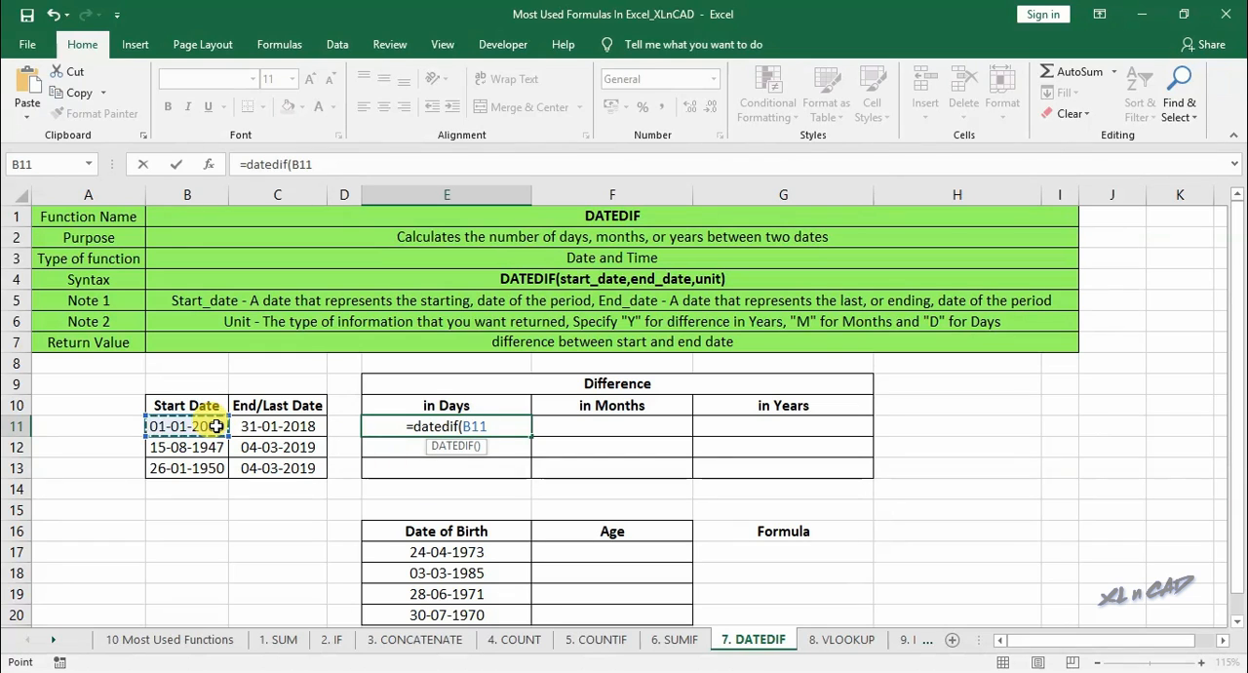
type(",")
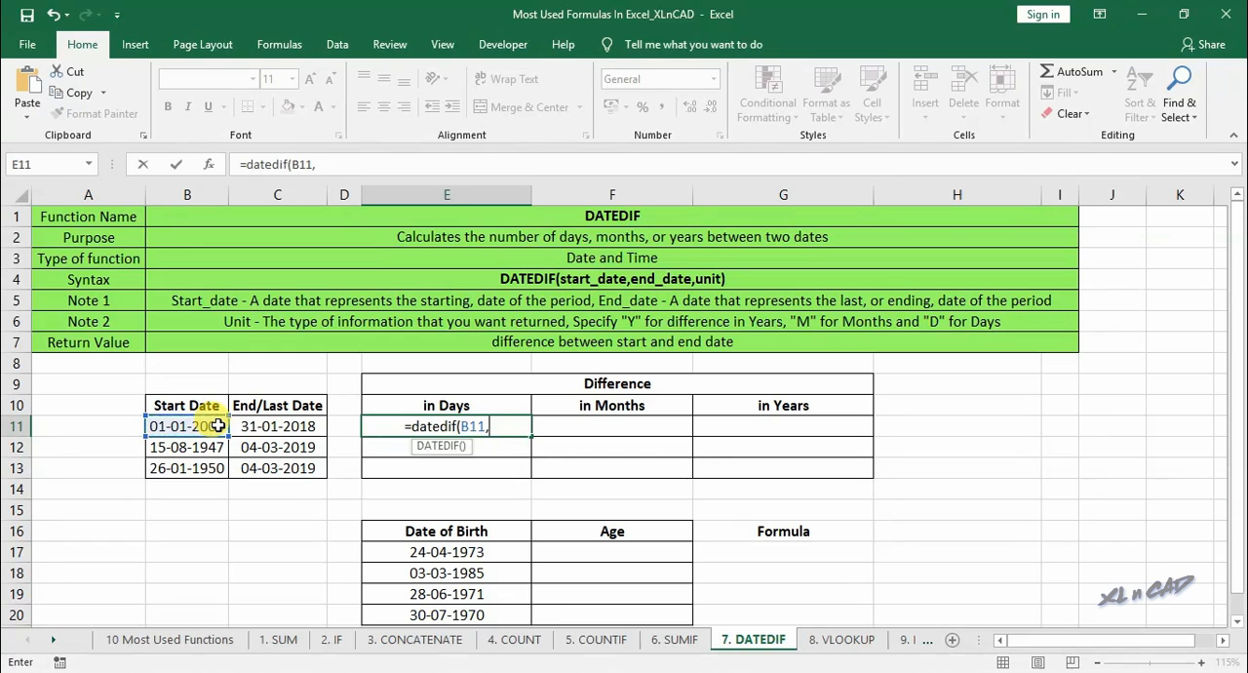
left_click(272, 426)
type(",")
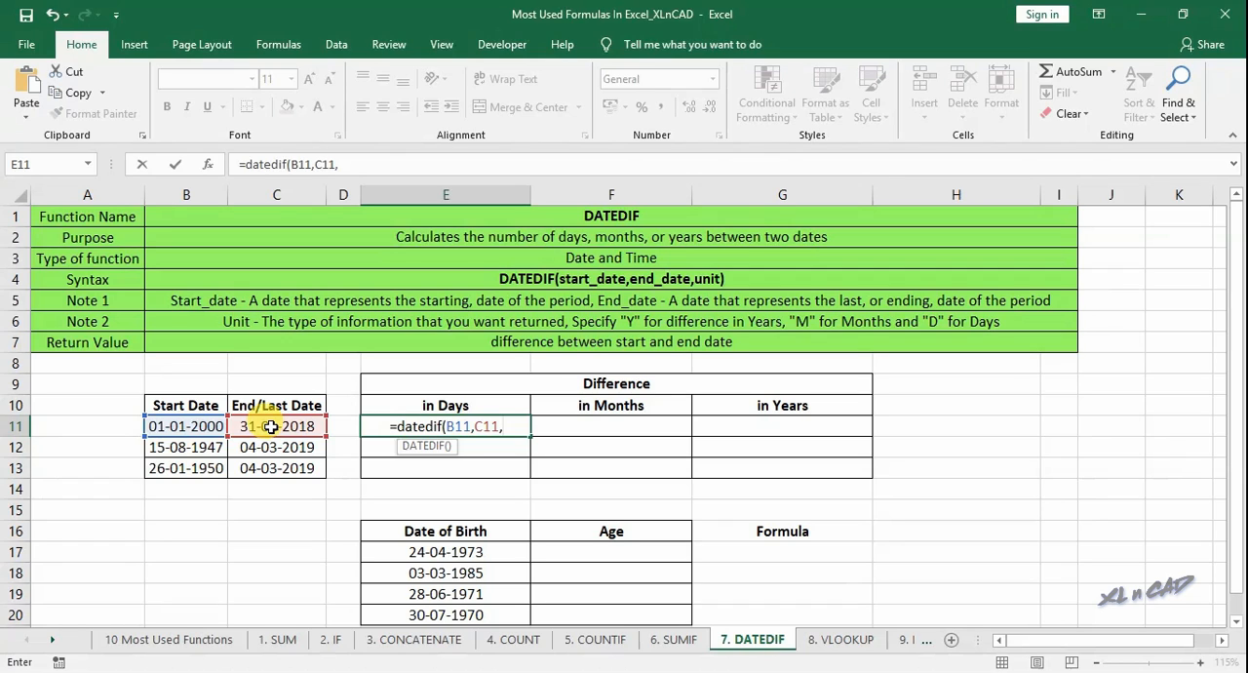
type("\"D\"")
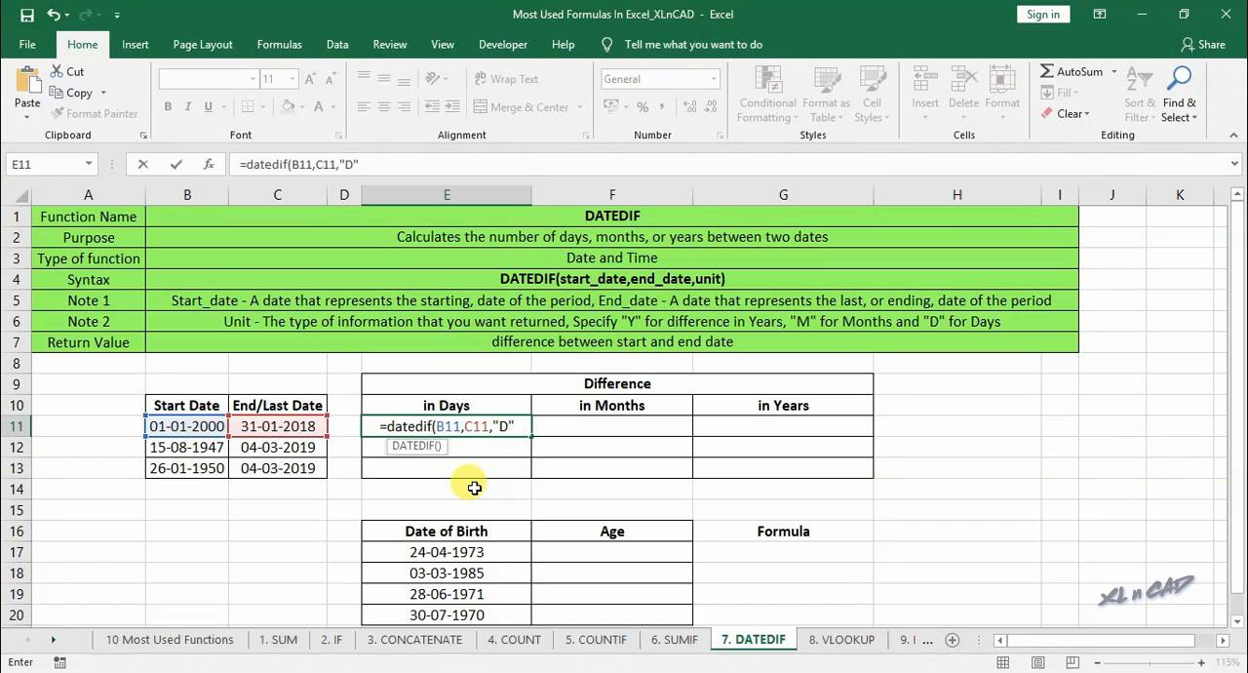
key("Return")
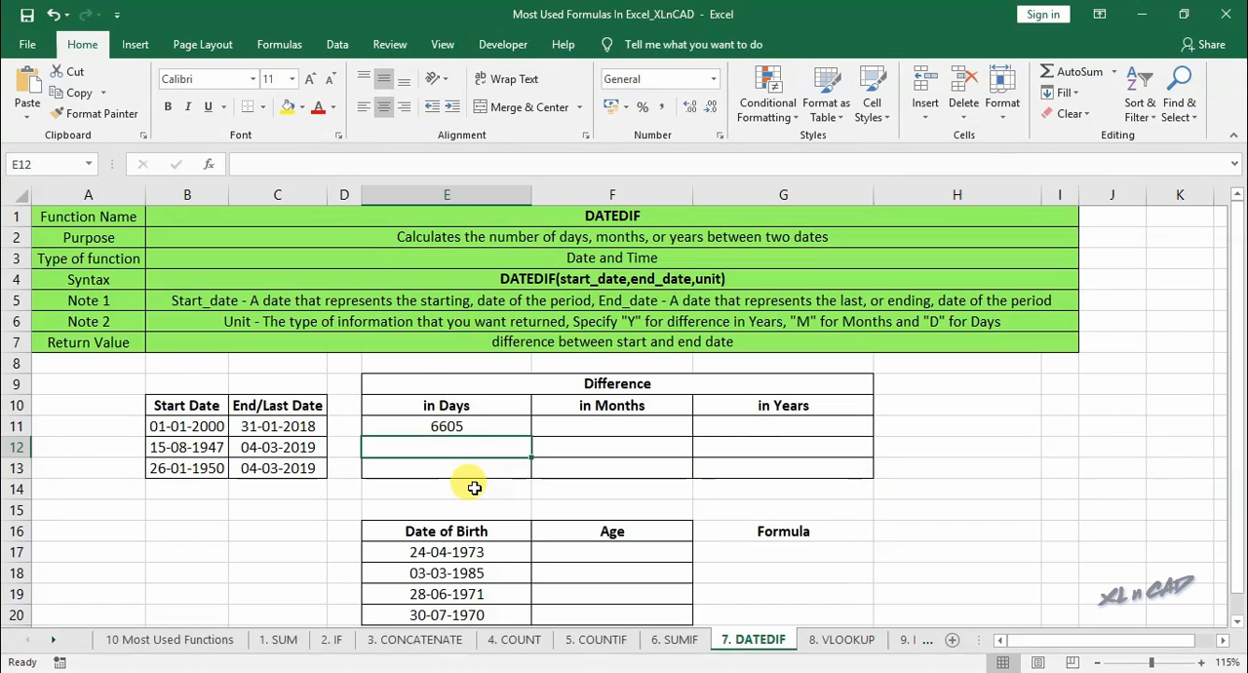
- Fill the days formula from E11 down to E13 and check the copied formula in E12
left_click(503, 430)
left_click_drag(531, 436, 529, 472)
left_click(505, 445)
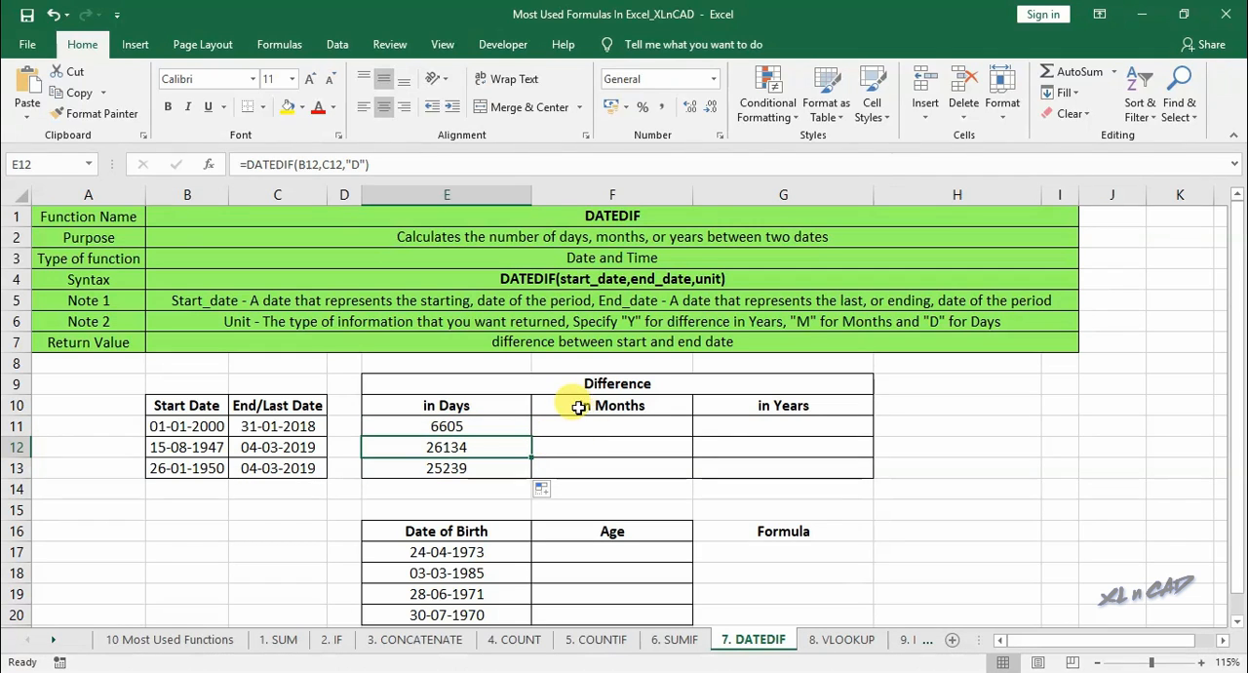
- Enter =DATEDIF(B11,C11,"M") in F11 for the difference in months and fill it down to F13
left_click(607, 426)
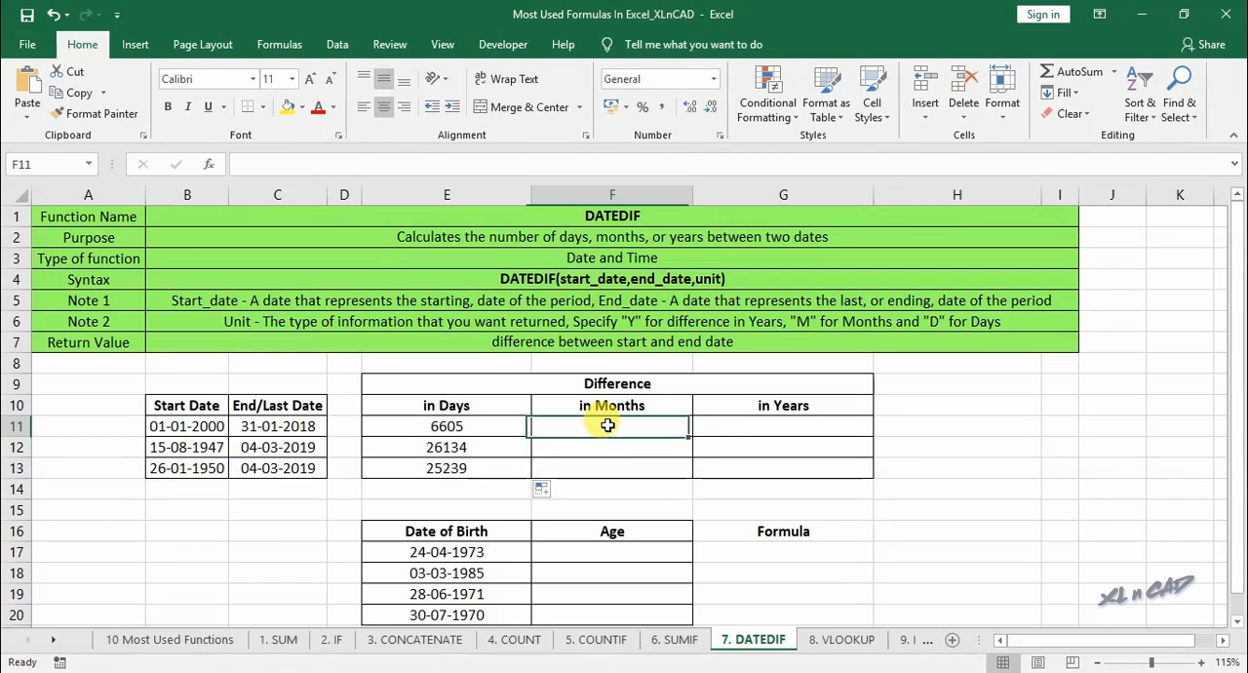
type("=datedif(")
left_click(189, 425)
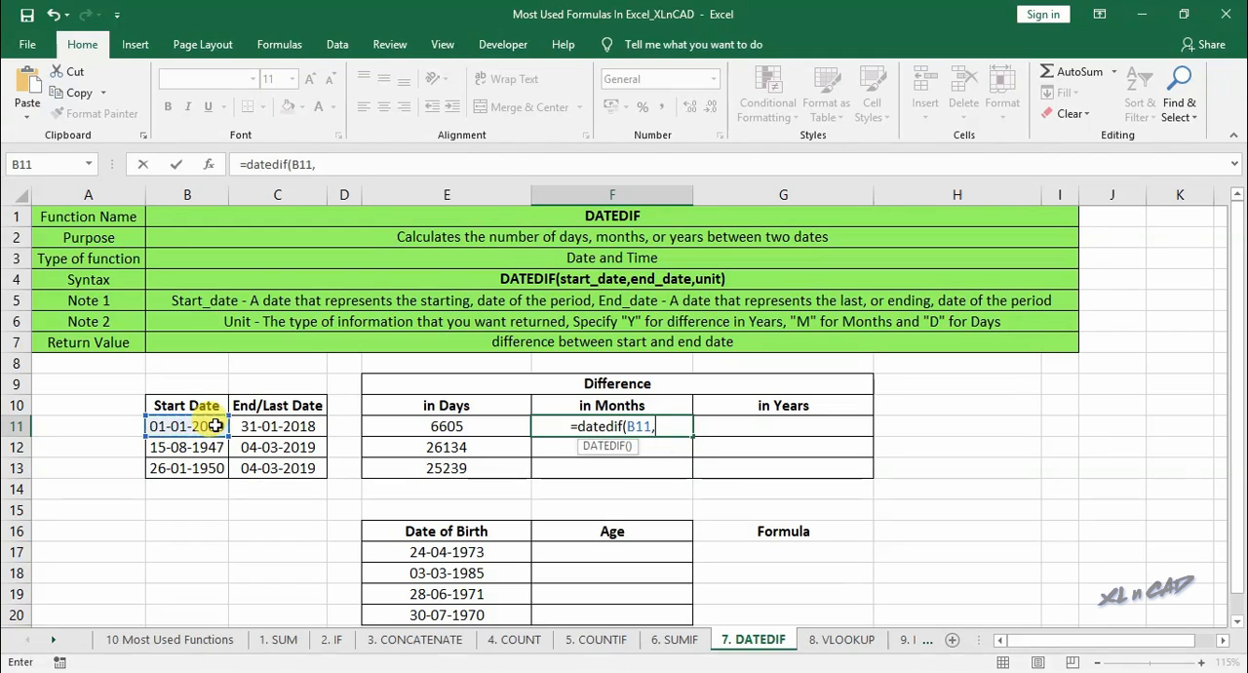
type(",")
left_click(259, 423)
type(",\"M\")")
key("Return")
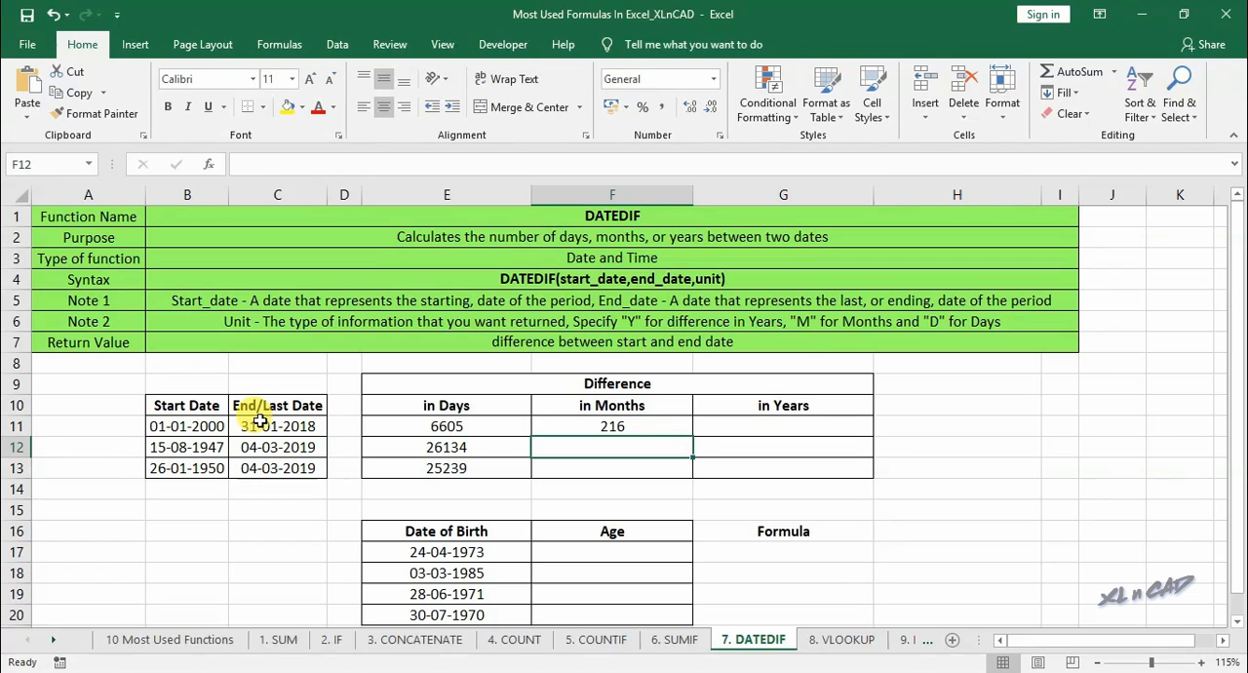
left_click(636, 426)
left_click_drag(693, 436, 694, 469)
- Enter =DATEDIF(B11,C11,"Y") in G11 for the difference in years and fill it down to G13
left_click(786, 426)
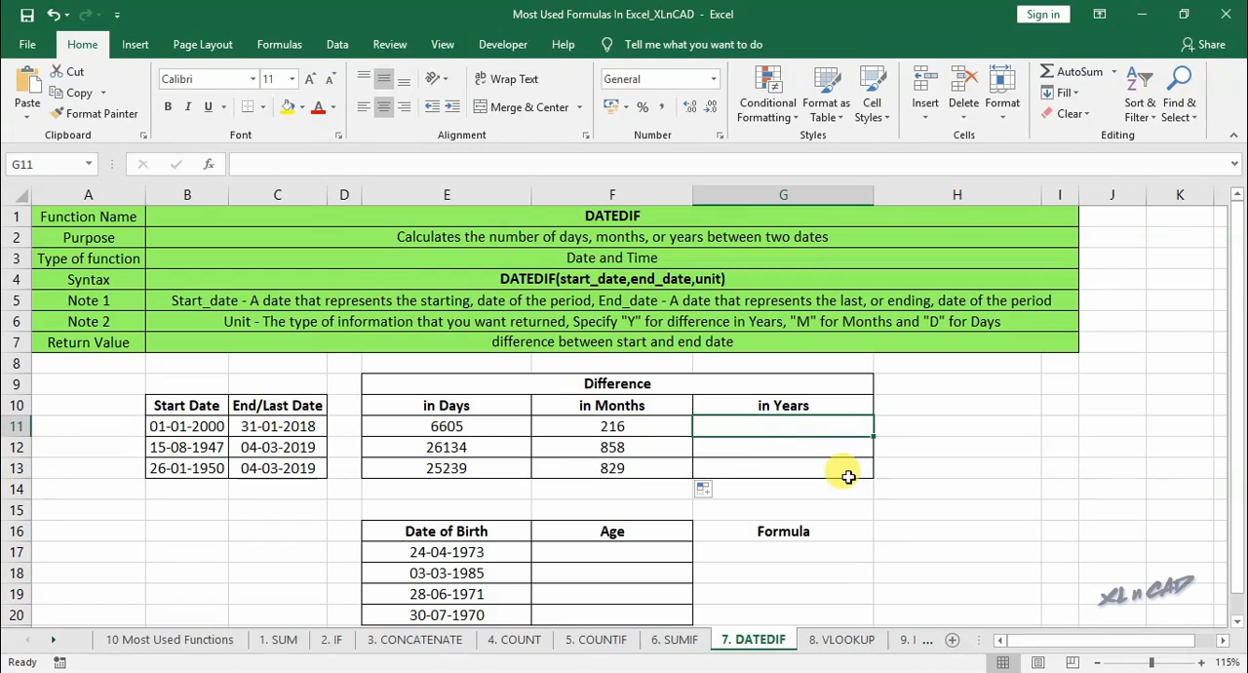
type("=datedif(")
left_click(211, 427)
type(",")
left_click(277, 423)
type(",")
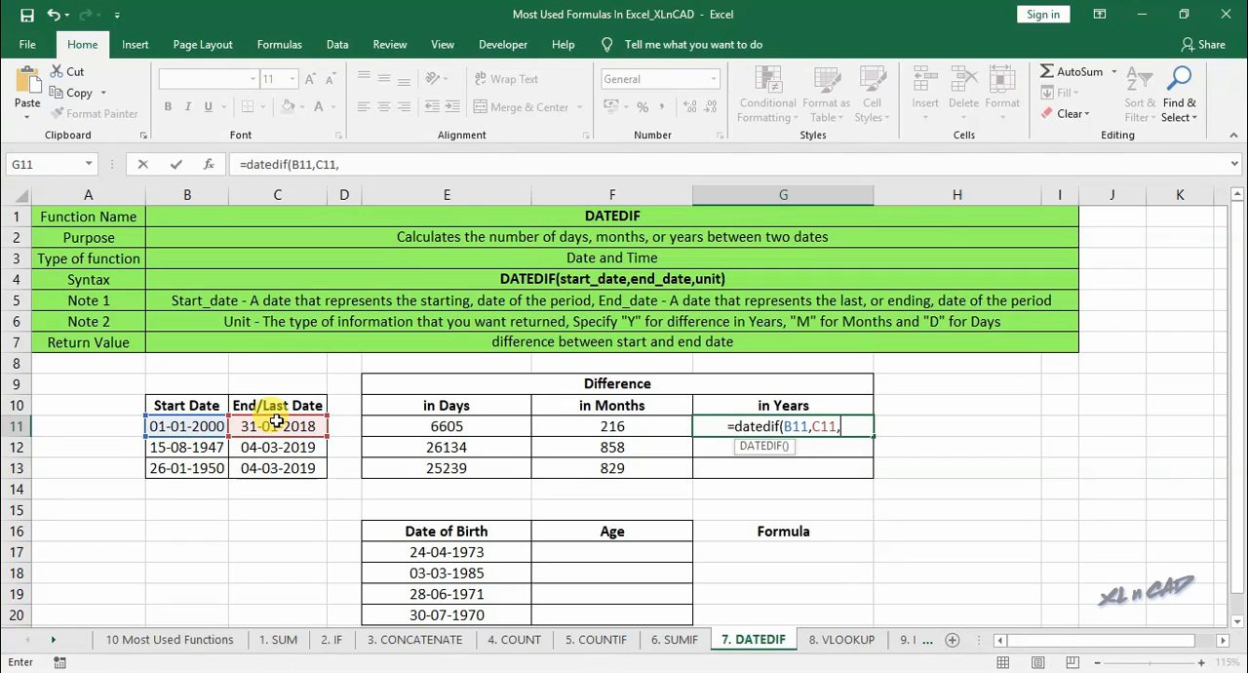
type("\"Y\")")
key("Return")
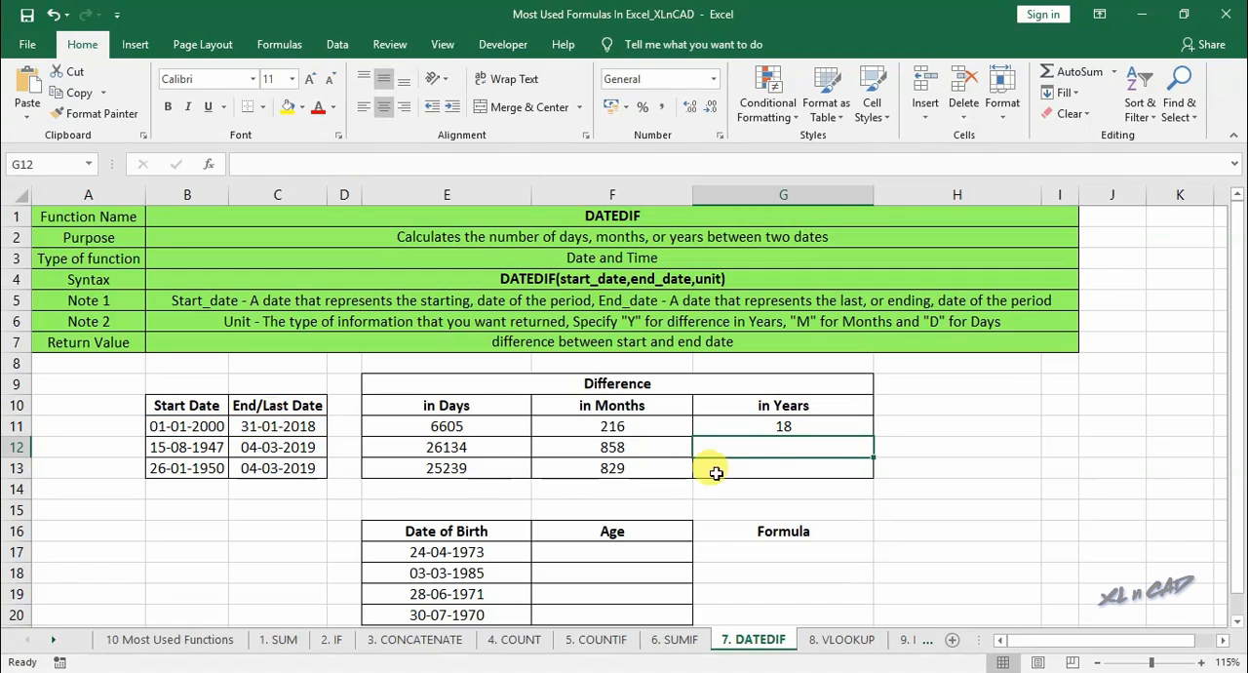
left_click(805, 423)
left_click_drag(874, 436, 875, 475)
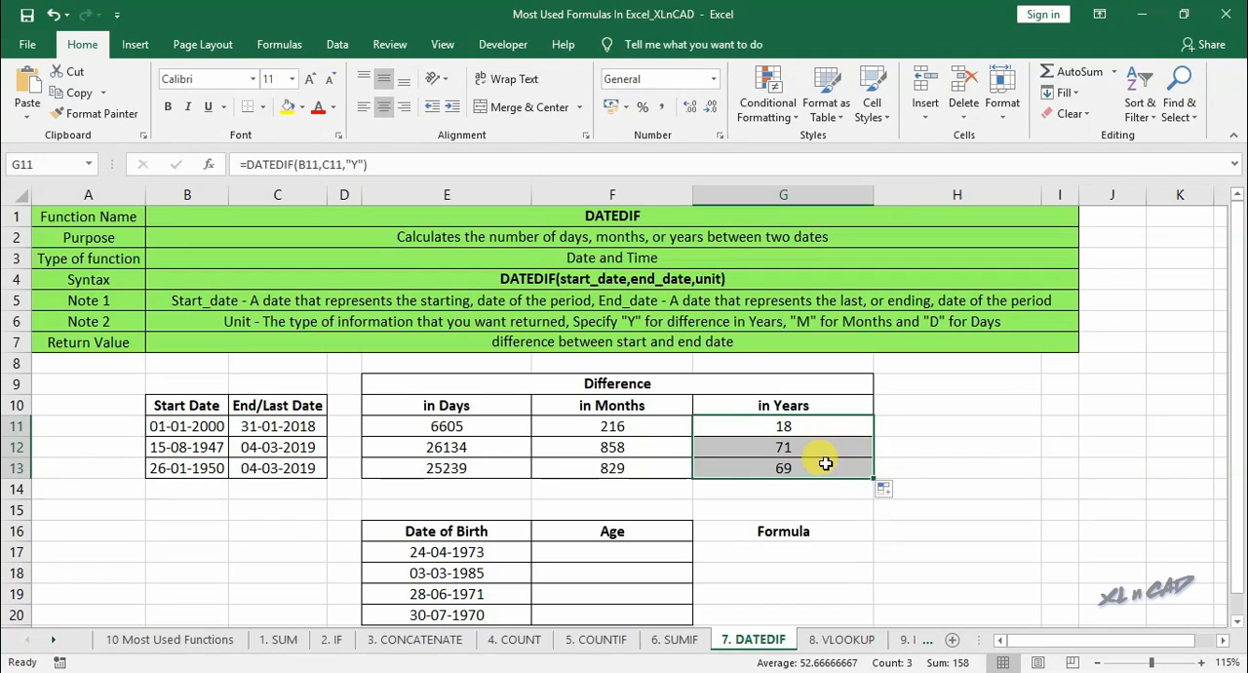
- Show the days formula from E13 as text in E14, reading DATEDIF(B13,C13,"D")
left_click(473, 472)
left_click_drag(247, 166, 385, 169)
key("ctrl+c")
key("Escape")
left_click(488, 492)
key("ctrl+v")
key("Tab")
- Show the months formula from F13 as text in F14, reading DATEDIF(B13,C13,"M")
left_click(595, 467)
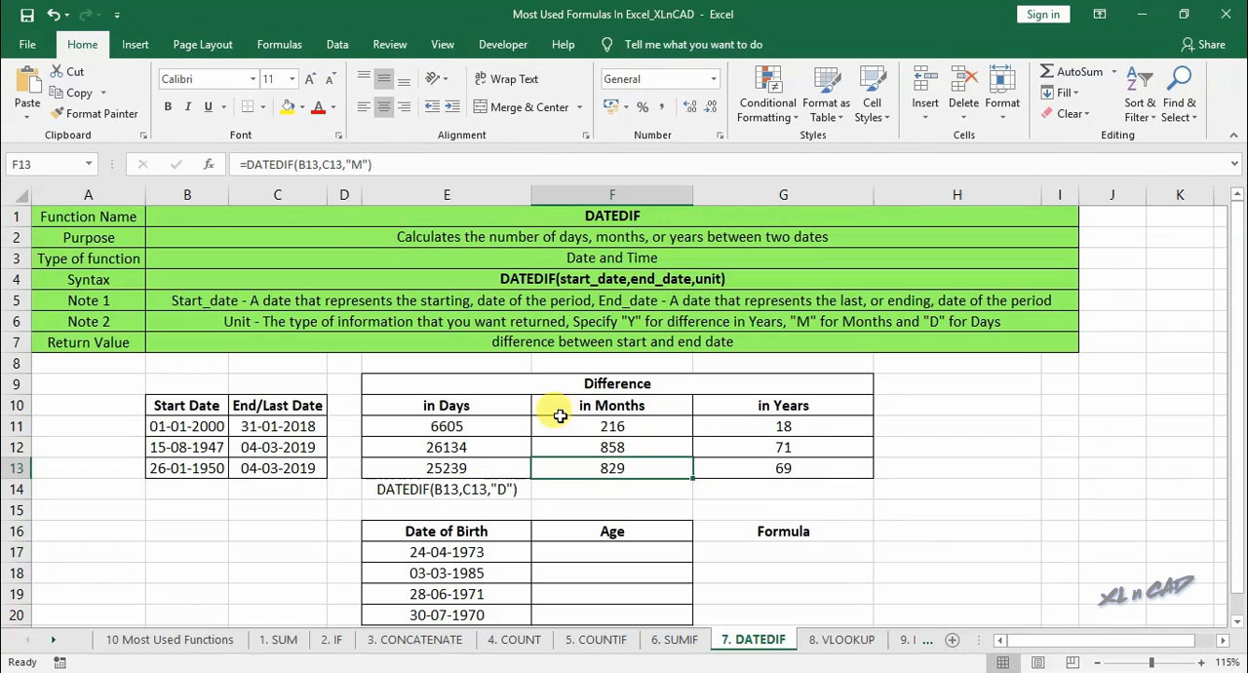
left_click_drag(248, 166, 394, 168)
key("ctrl+c")
key("Escape")
left_click(592, 496)
key("ctrl+v")
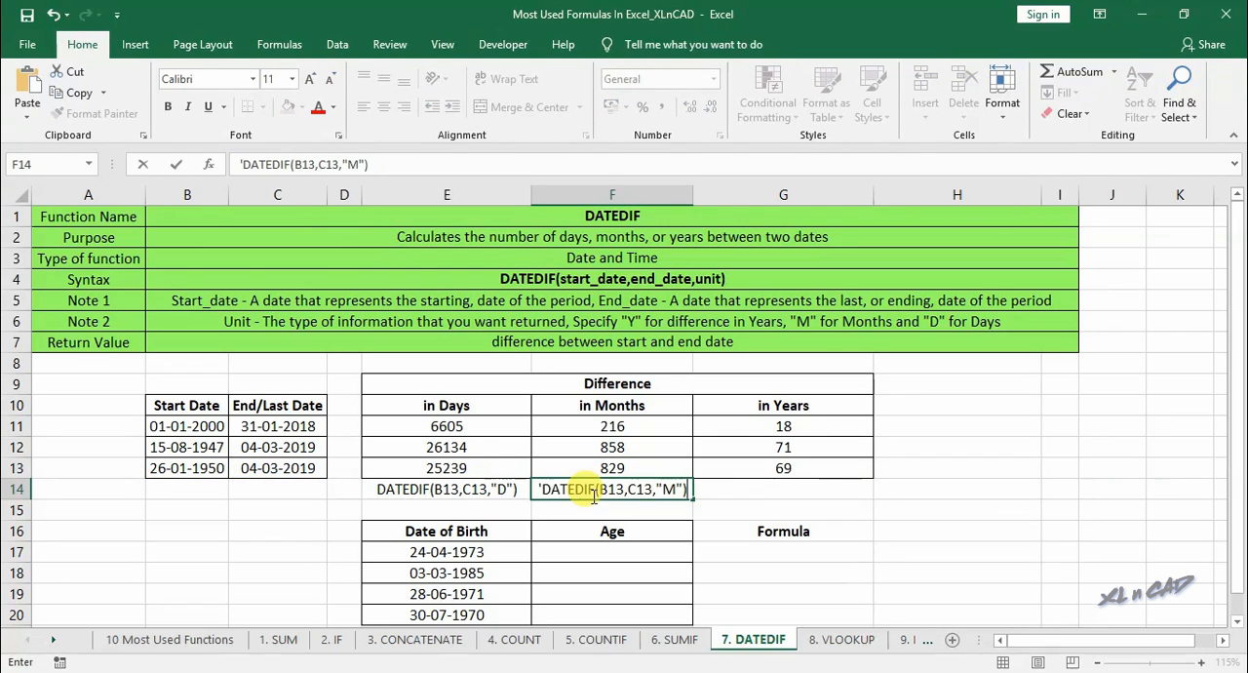
- Show the years formula from G13 as text in G14, reading DATEDIF(B13,C13,"Y")
left_click(853, 472)
left_click_drag(248, 166, 396, 165)
key("ctrl+c")
key("Escape")
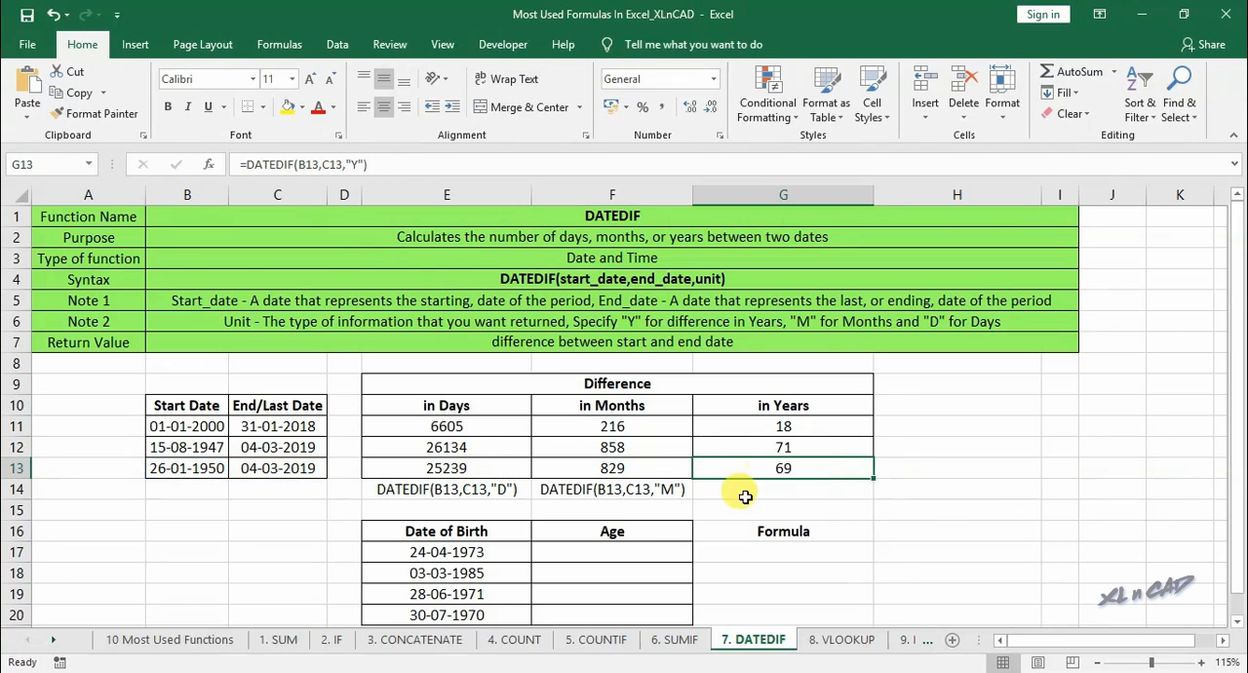
left_click(741, 488)
type("'")
key("ctrl+v")
key("Tab")
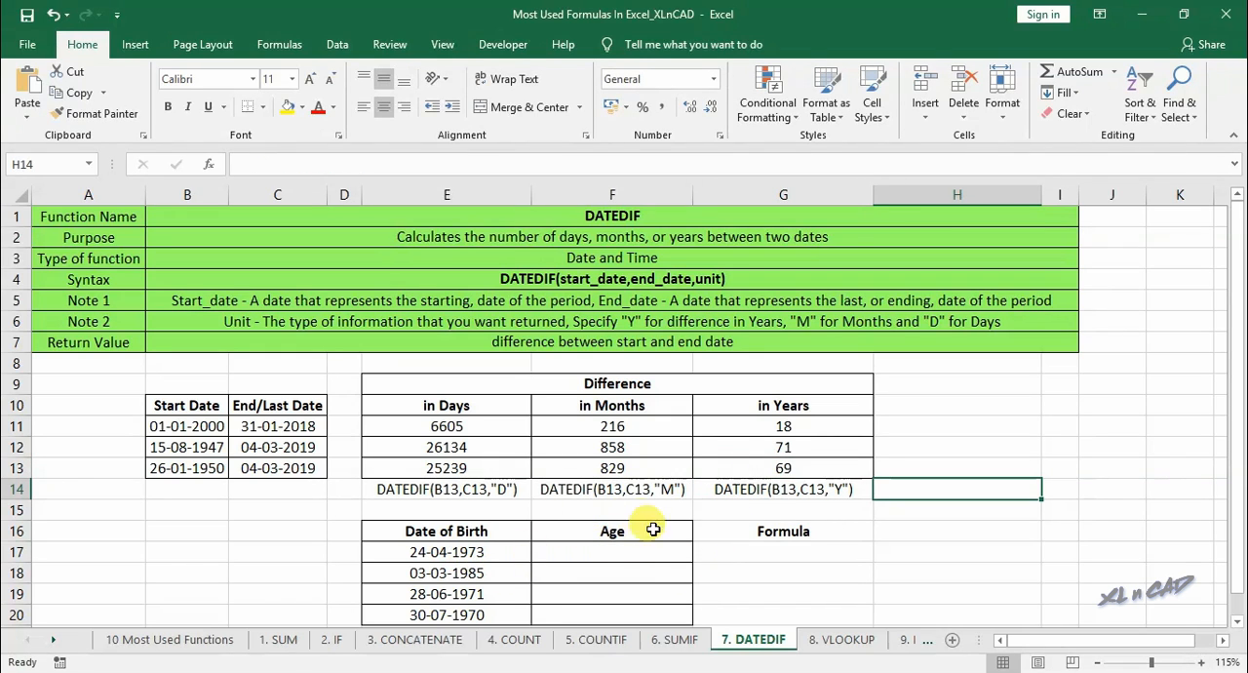
- Calculate the ages by entering =DATEDIF(E17,TODAY(),"Y") in F17 and filling it down to F20
left_click(608, 552)
type("=")
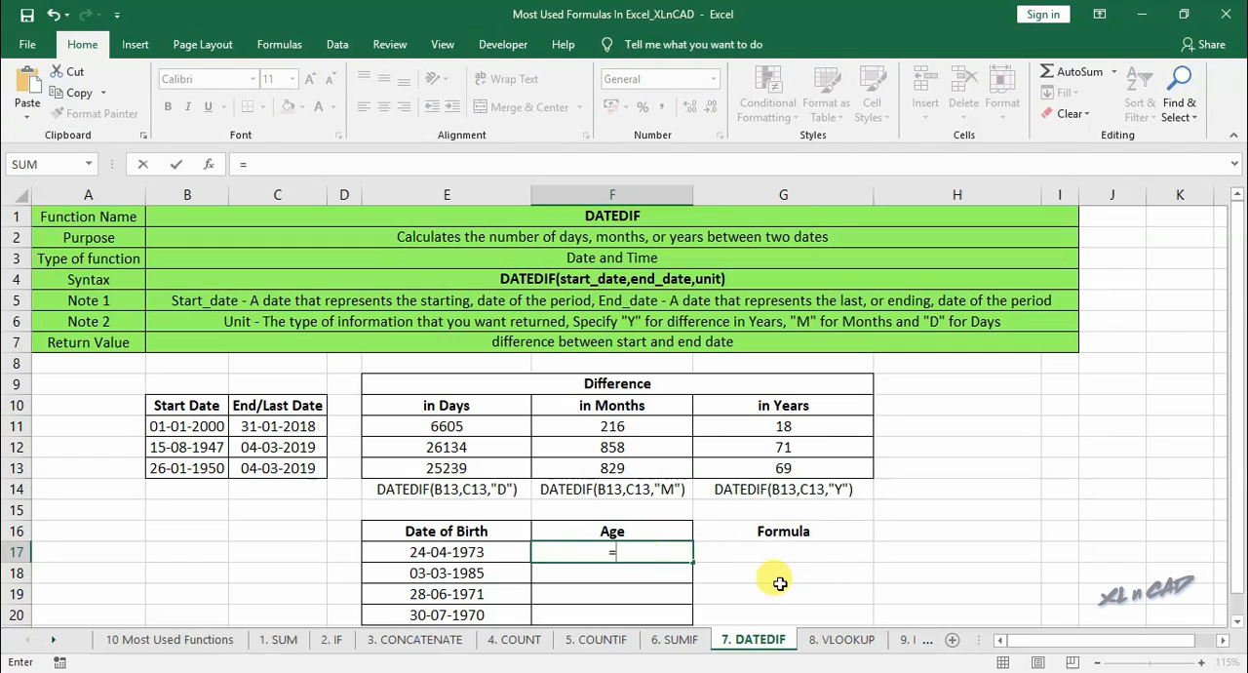
type("dated")
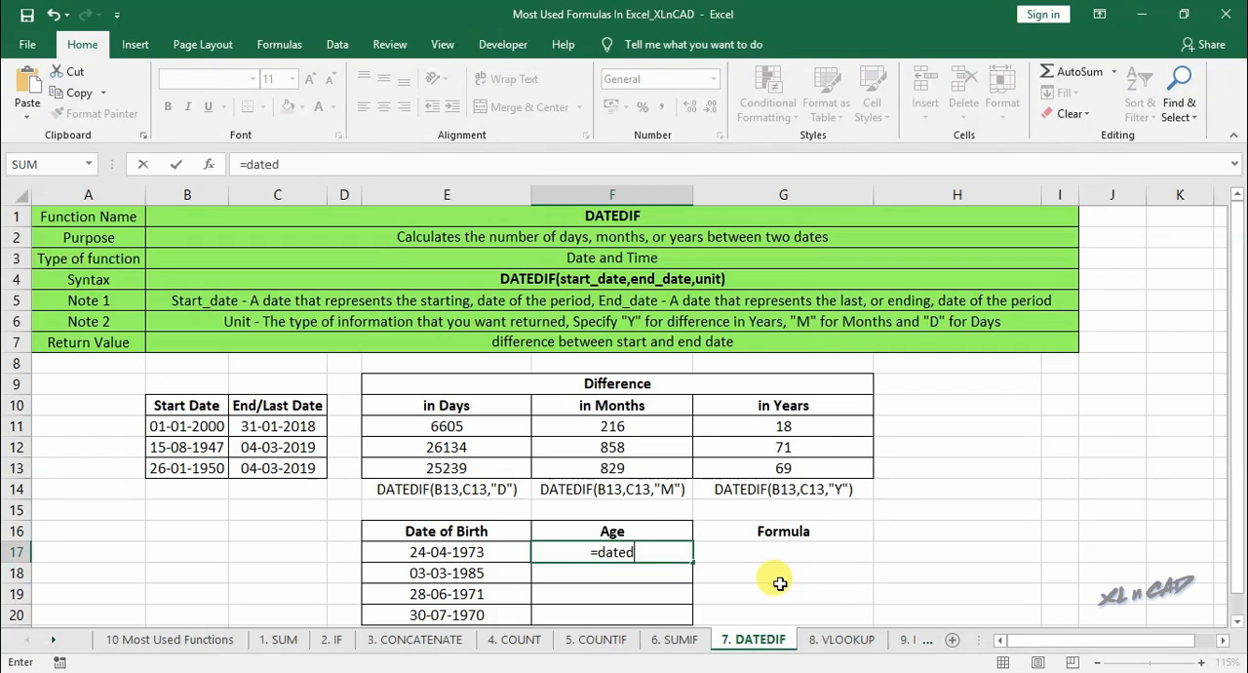
type("if(")
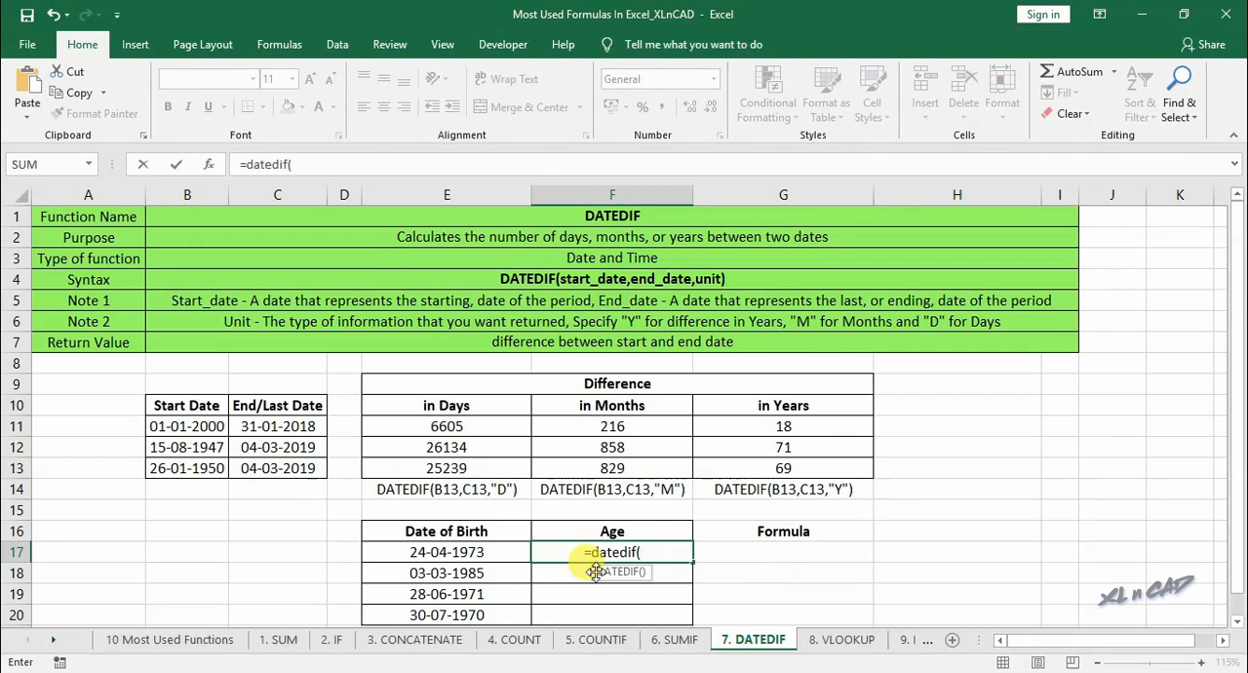
left_click(485, 554)
type(",")
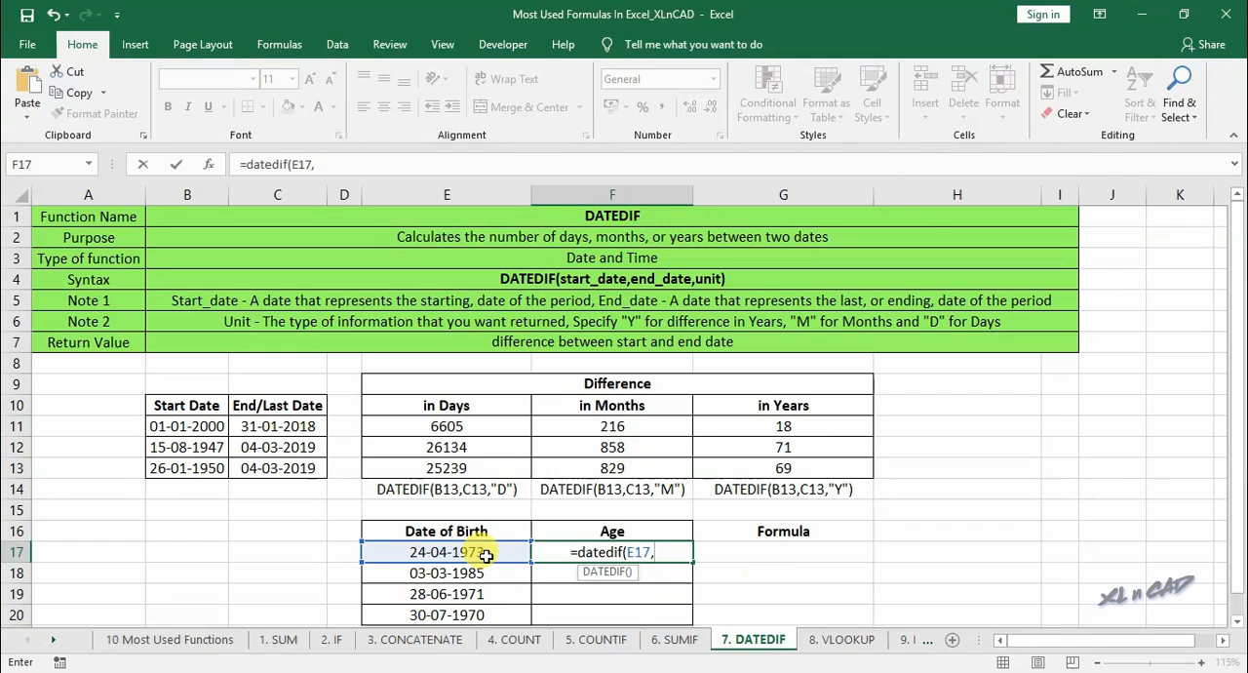
type("today(),\"Y\")")
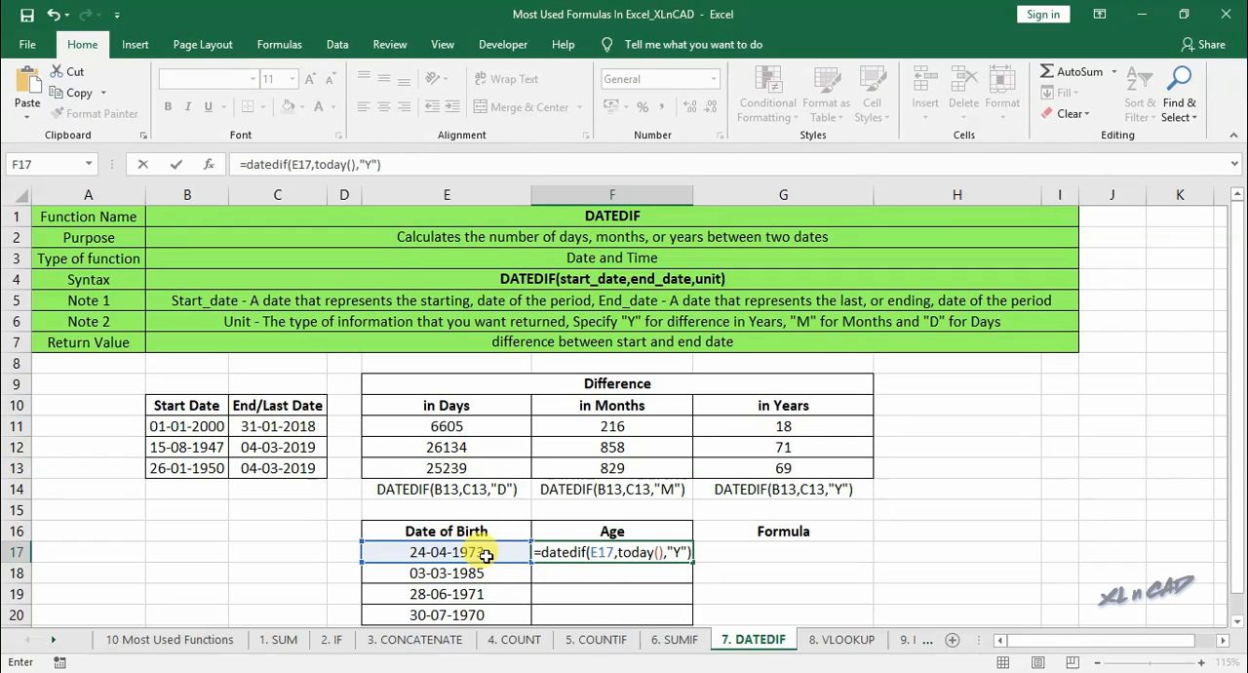
key("Return")
left_click(673, 553)
left_click_drag(693, 562, 691, 616)
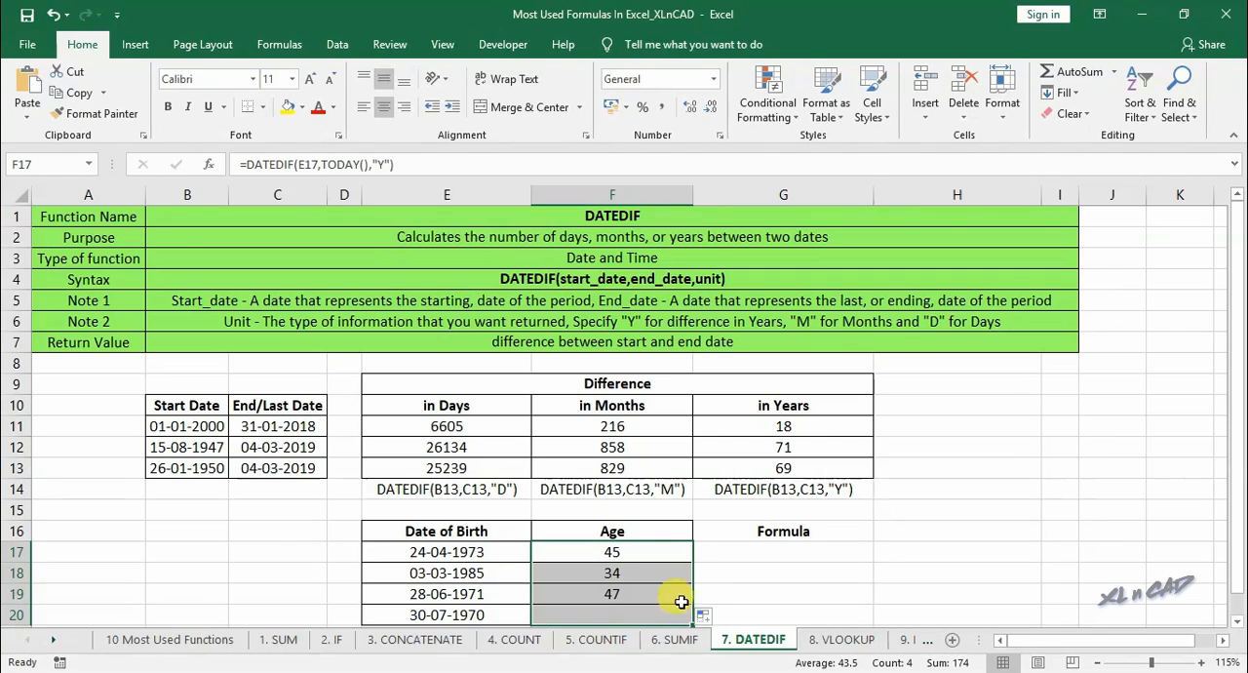
- Show the age formula from F17 as text in G17, reading DATEDIF(E17,TODAY(),"Y")
left_click(640, 550)
left_click_drag(246, 164, 399, 167)
key("Escape")
left_click(799, 550)
type("'")
key("ctrl+v")
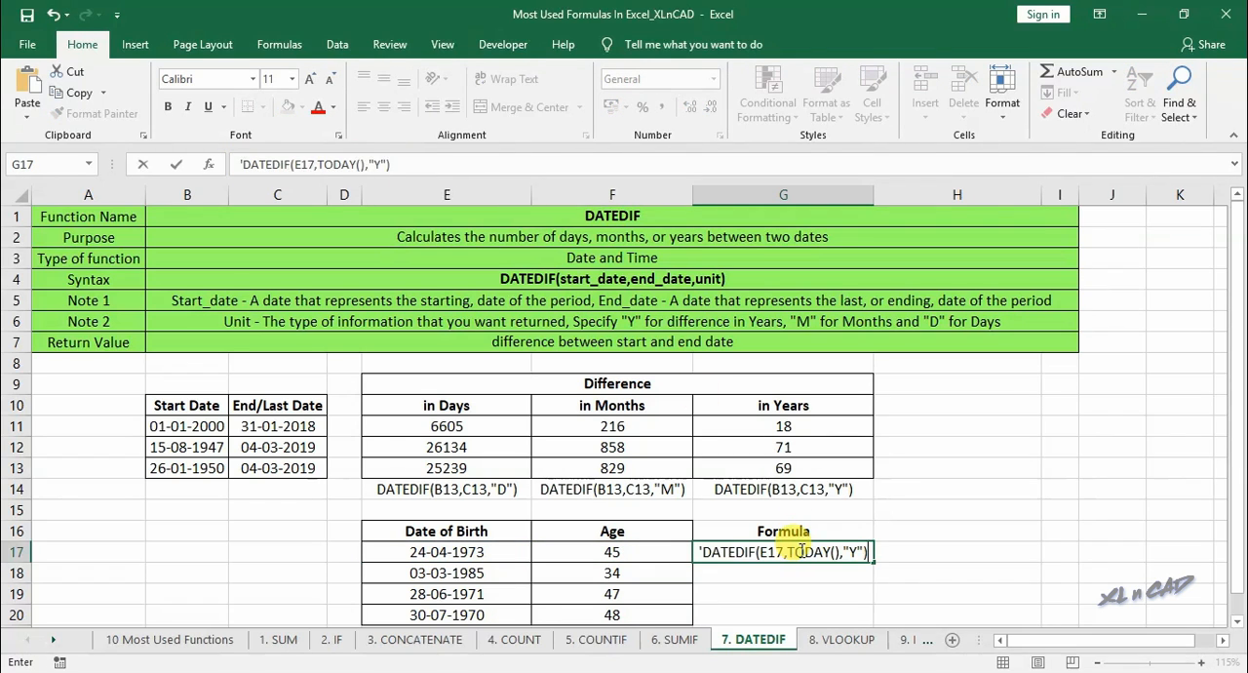
key("Return")
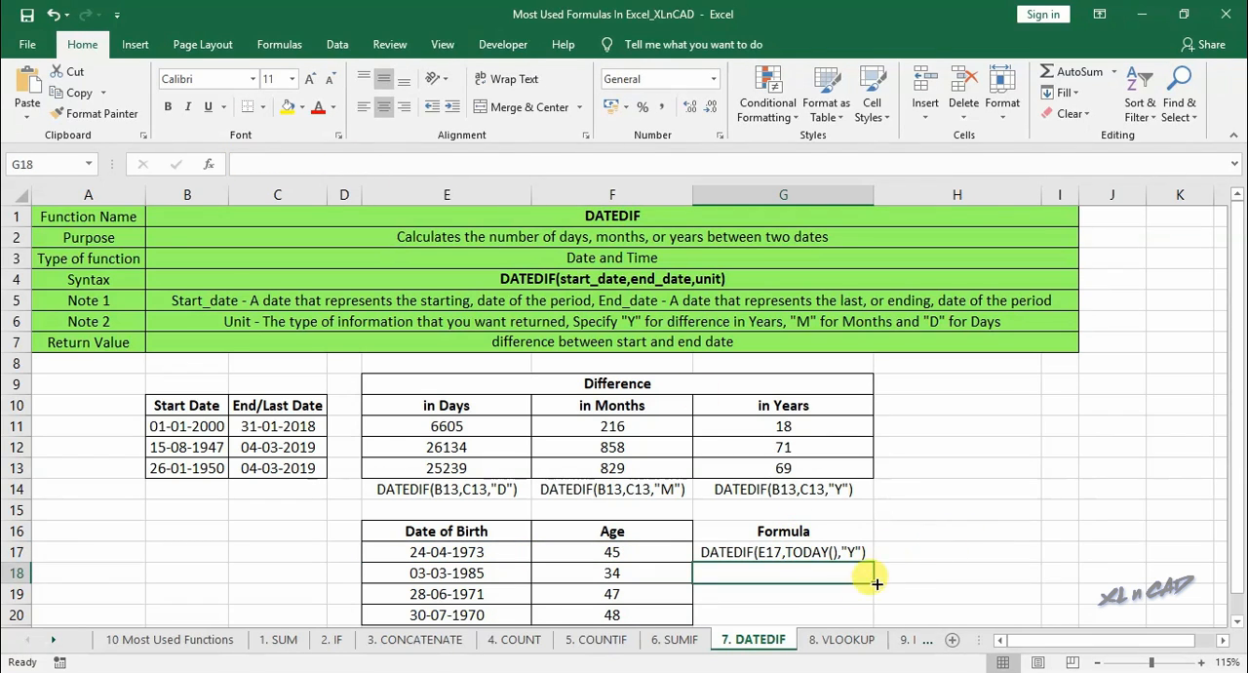
- On the 8. VLOOKUP sheet, examine the employee table B10:F20 and locate the lookup employee code in B15
left_click(843, 639)
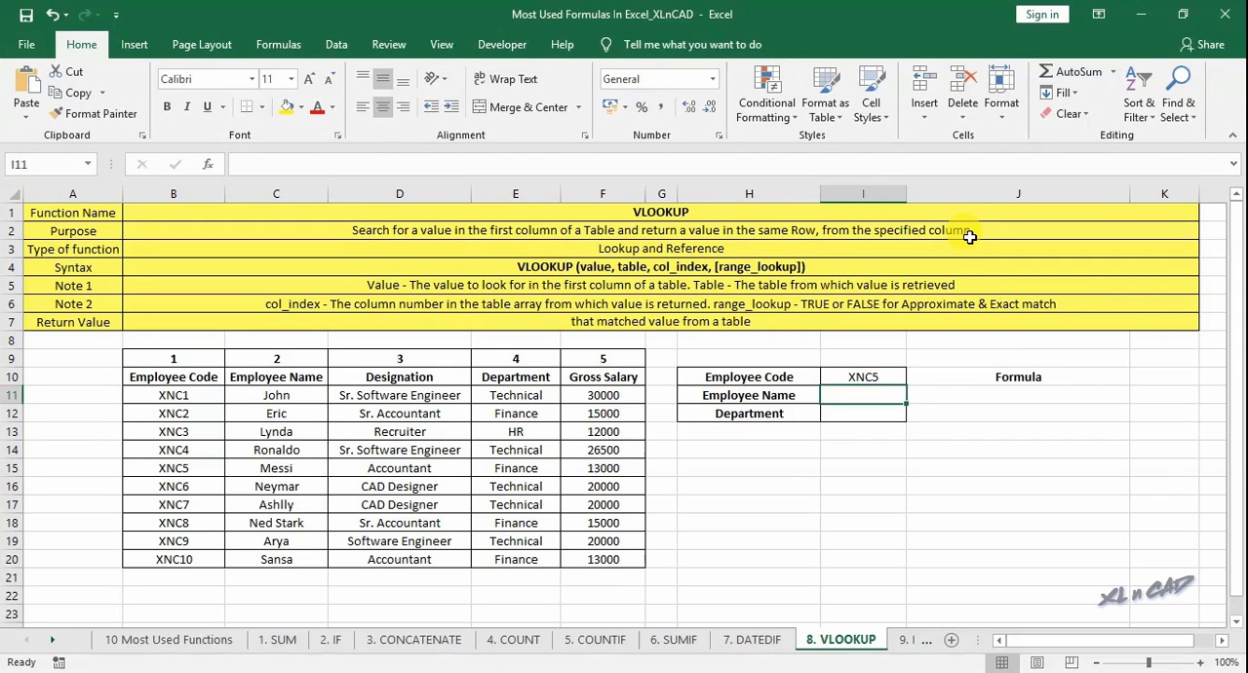
left_click_drag(191, 377, 582, 552)
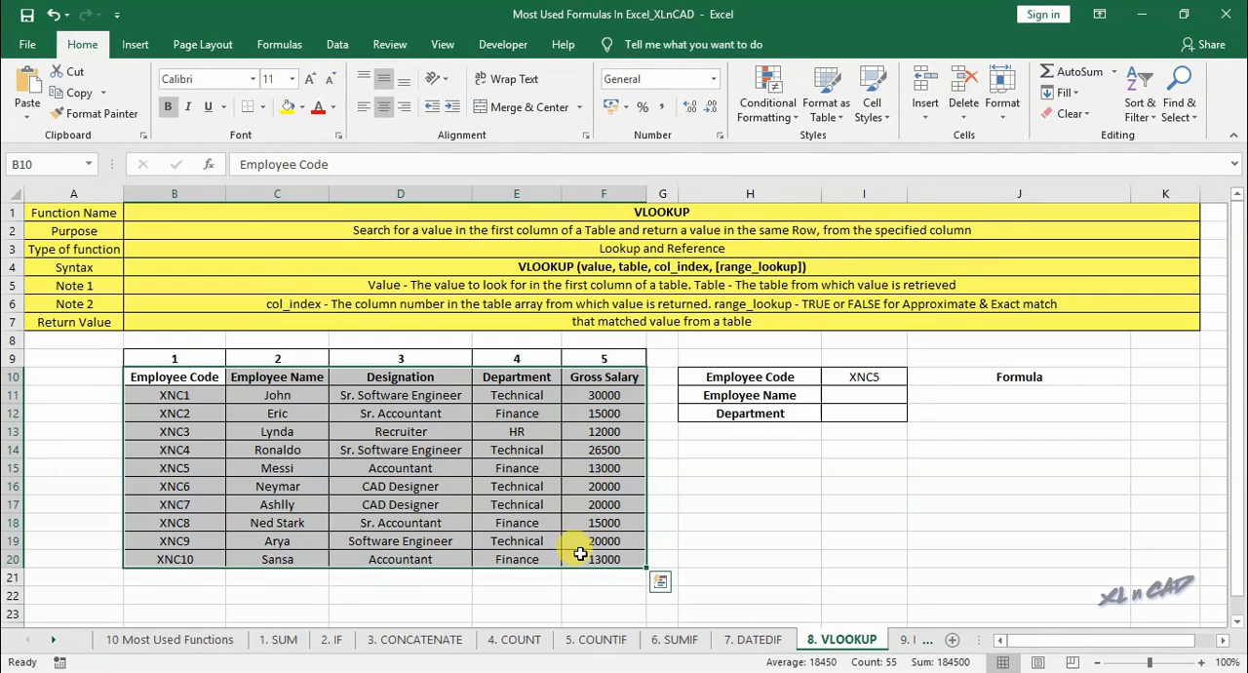
left_click(178, 464)
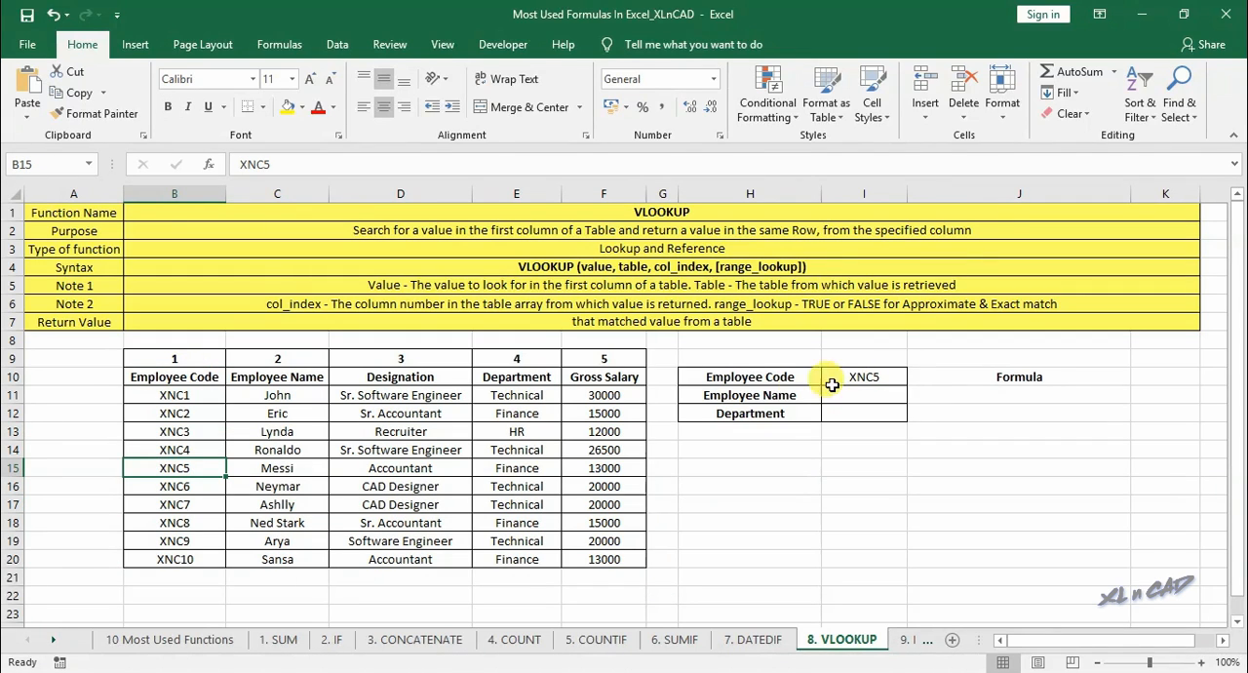
- Examine the employee name and department columns for the row matching the lookup employee code XNC5
left_click(749, 394)
left_click(756, 413)
left_click(308, 380)
left_click_drag(308, 380, 281, 487)
left_click(277, 468)
left_click_drag(515, 380, 514, 470)
left_click(515, 468)
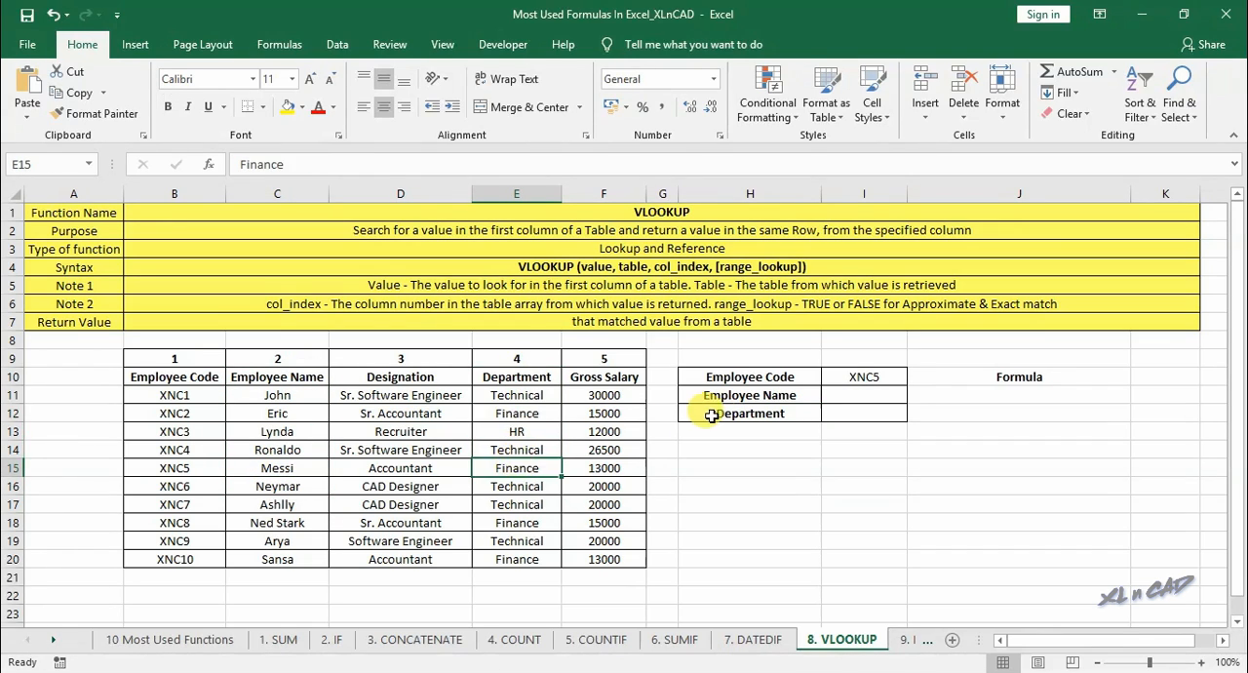
- Look up the employee name in I11 using VLOOKUP with lookup value I10, table B11:F20, column index 2 and range lookup False
left_click(863, 396)
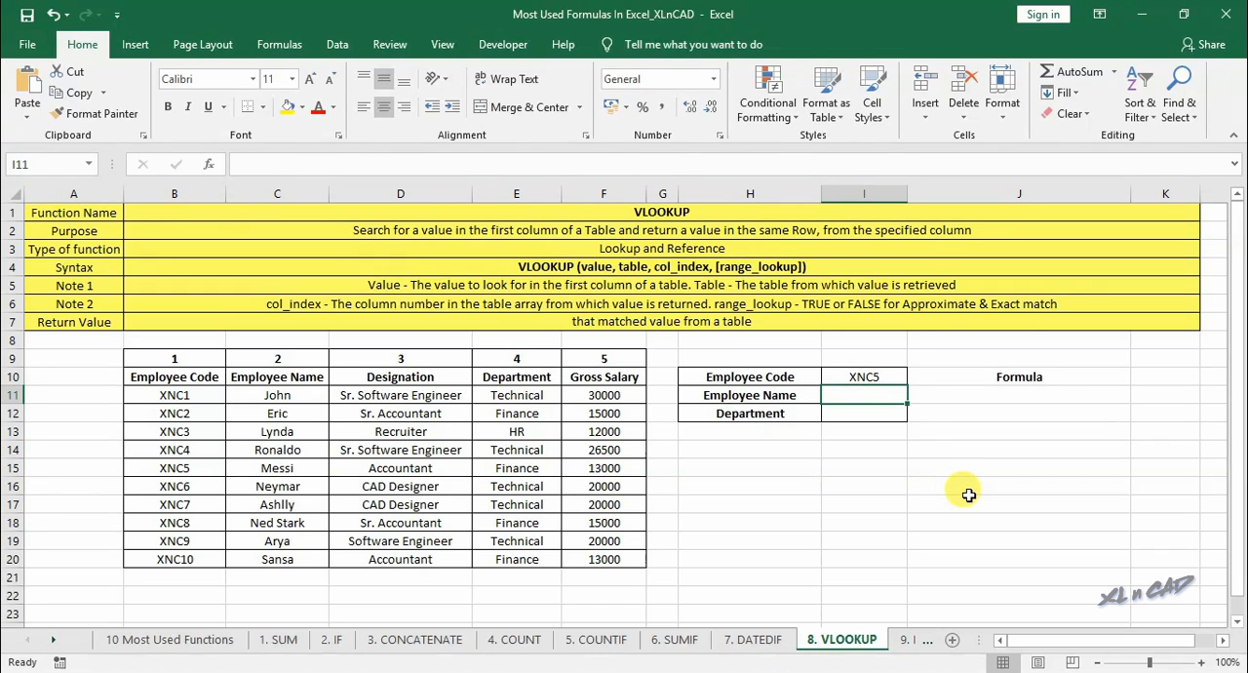
type("=vlookup(")
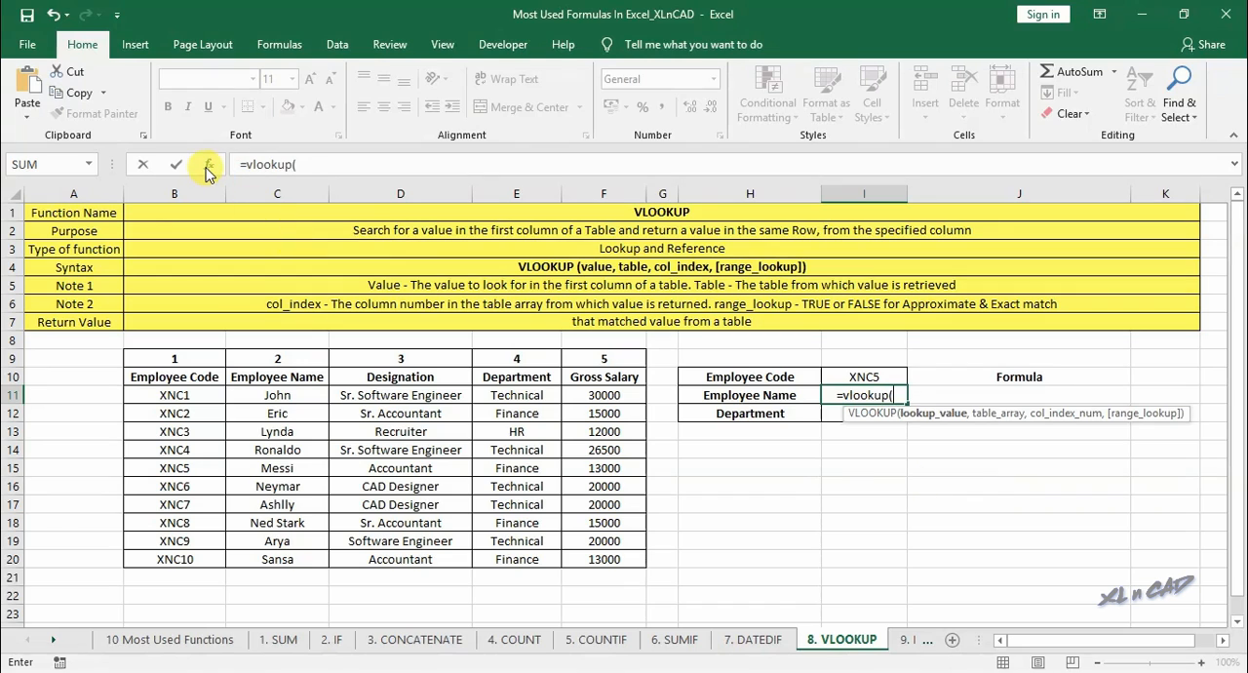
left_click(208, 168)
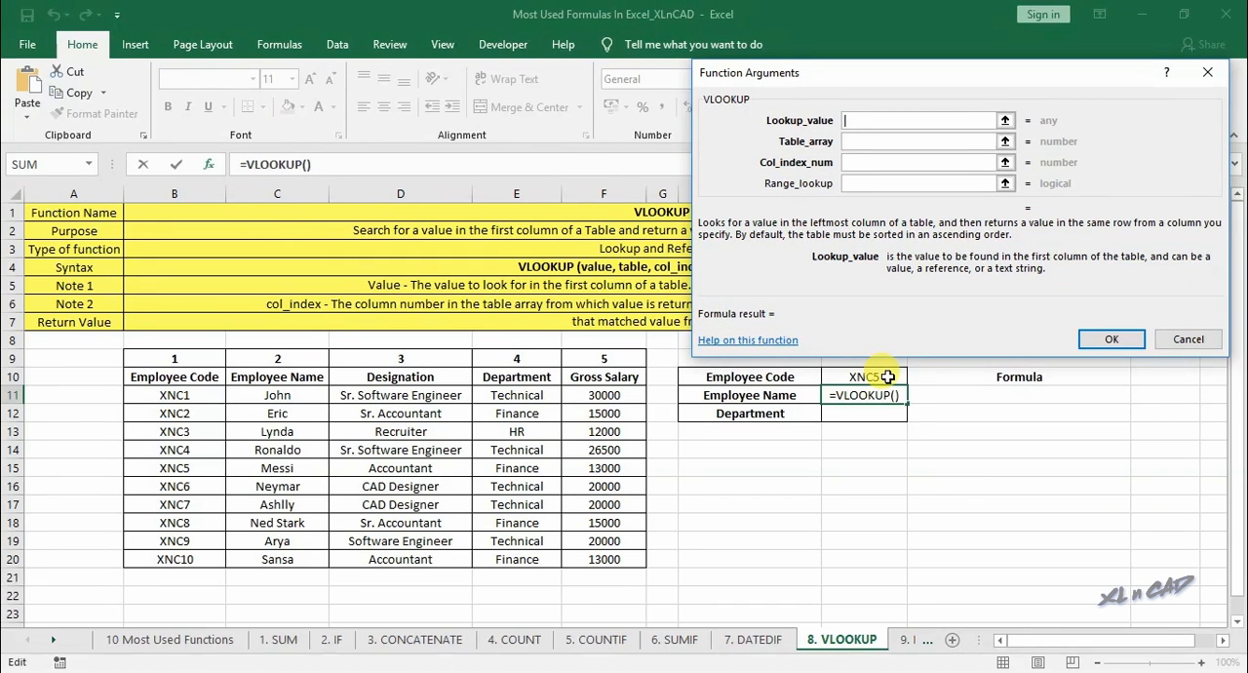
left_click(886, 376)
left_click(862, 142)
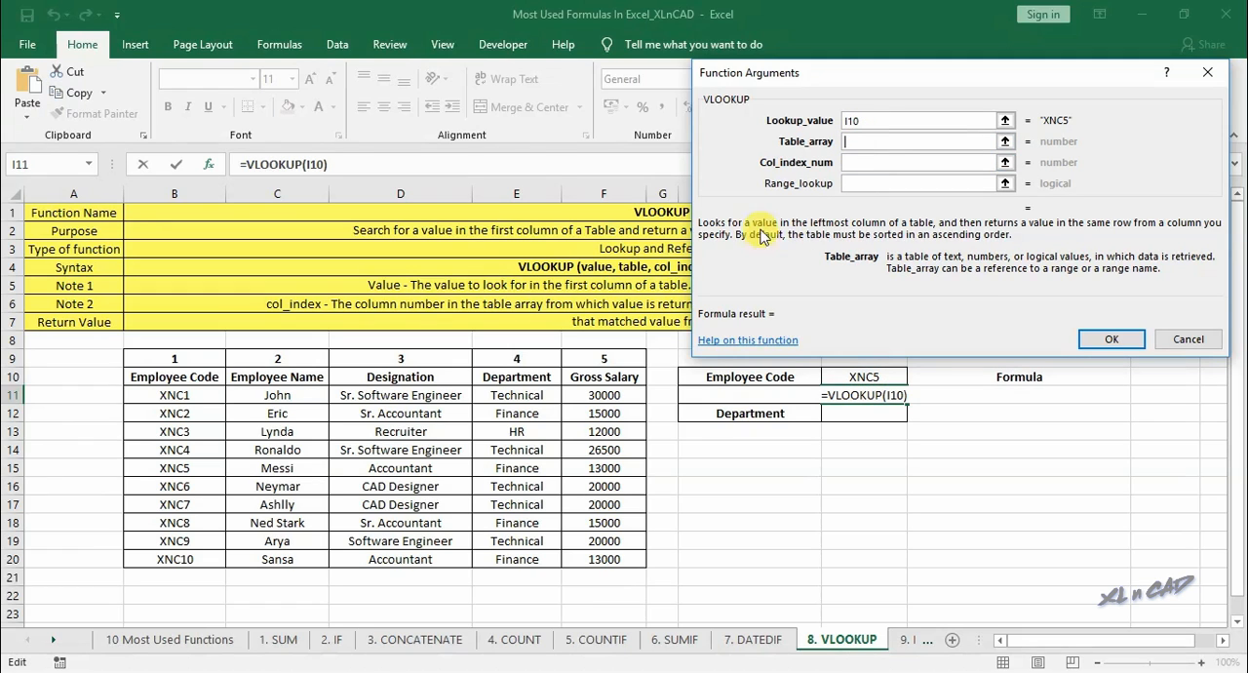
left_click_drag(192, 397, 604, 559)
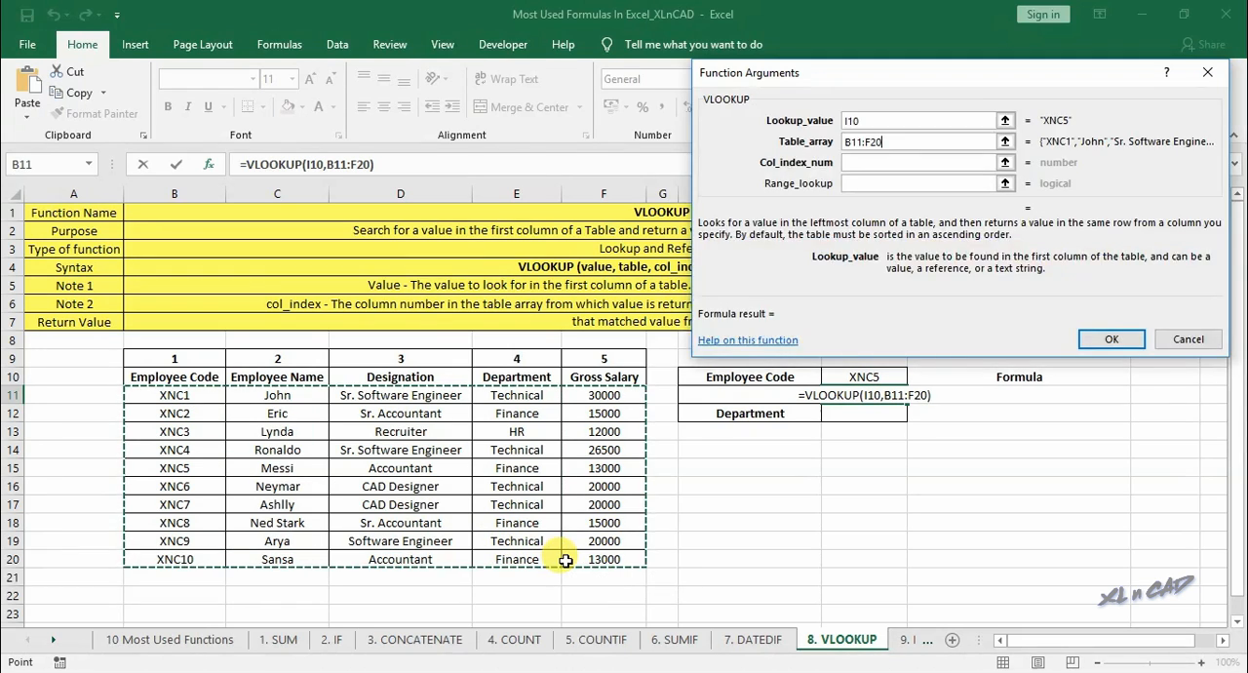
left_click(855, 162)
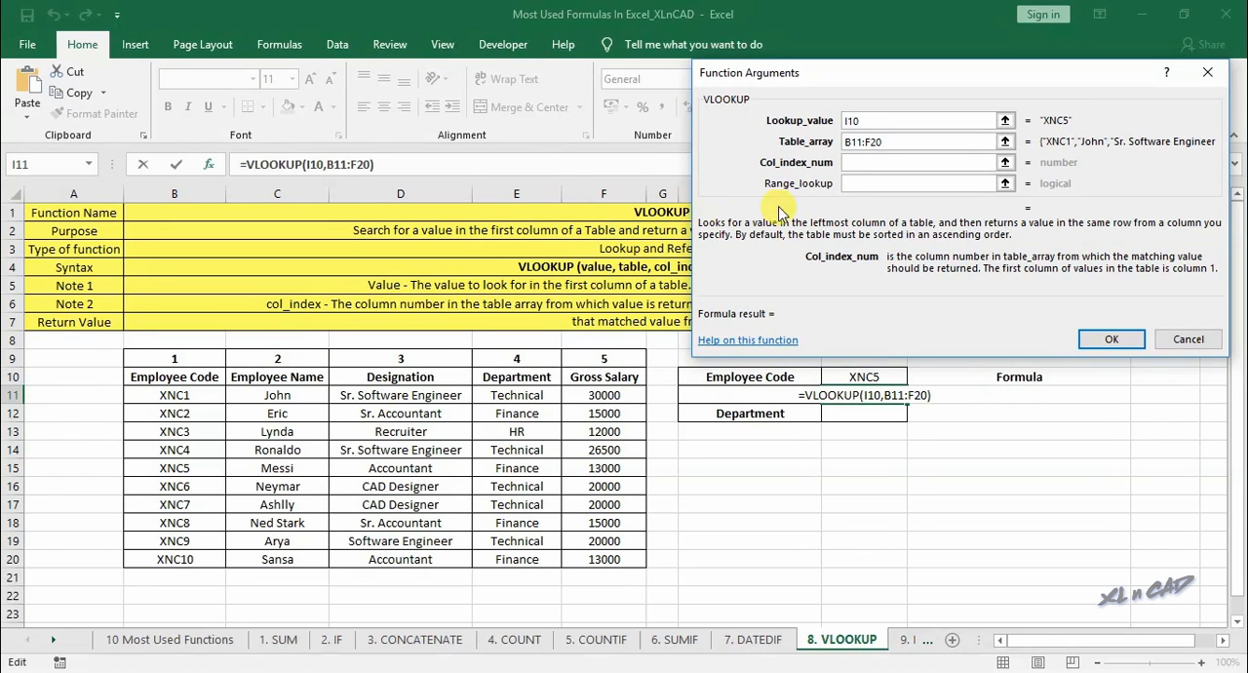
type("2")
key("Tab")
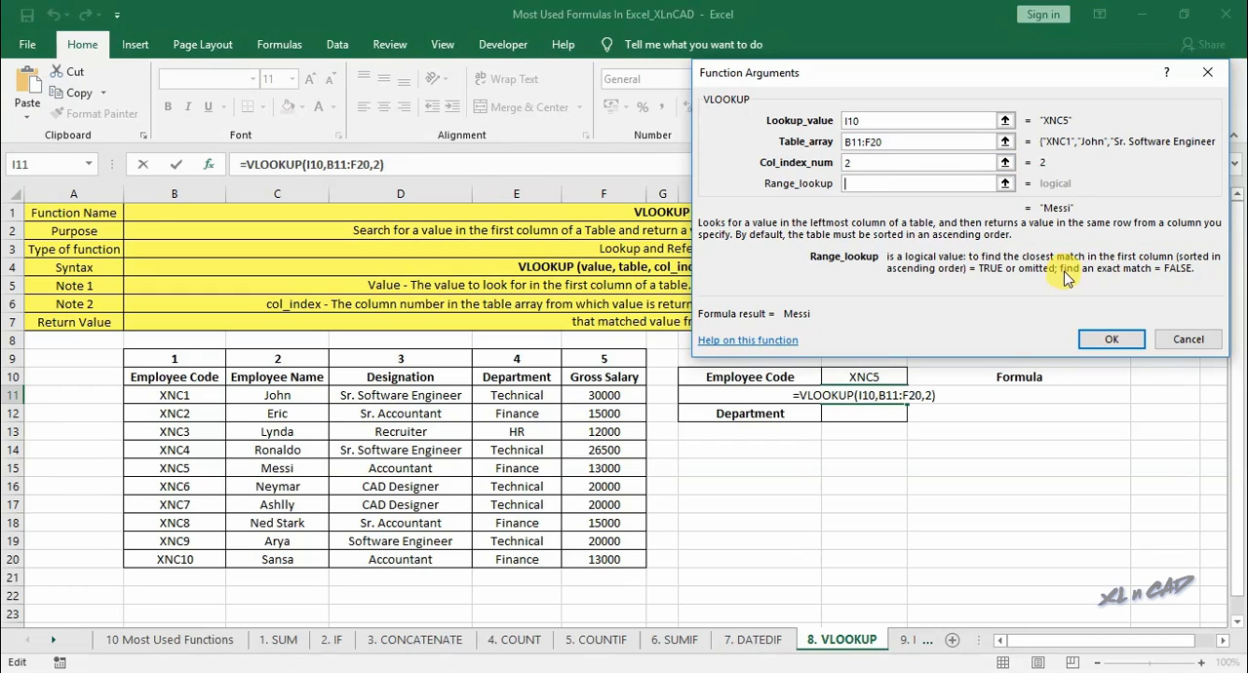
type("False")
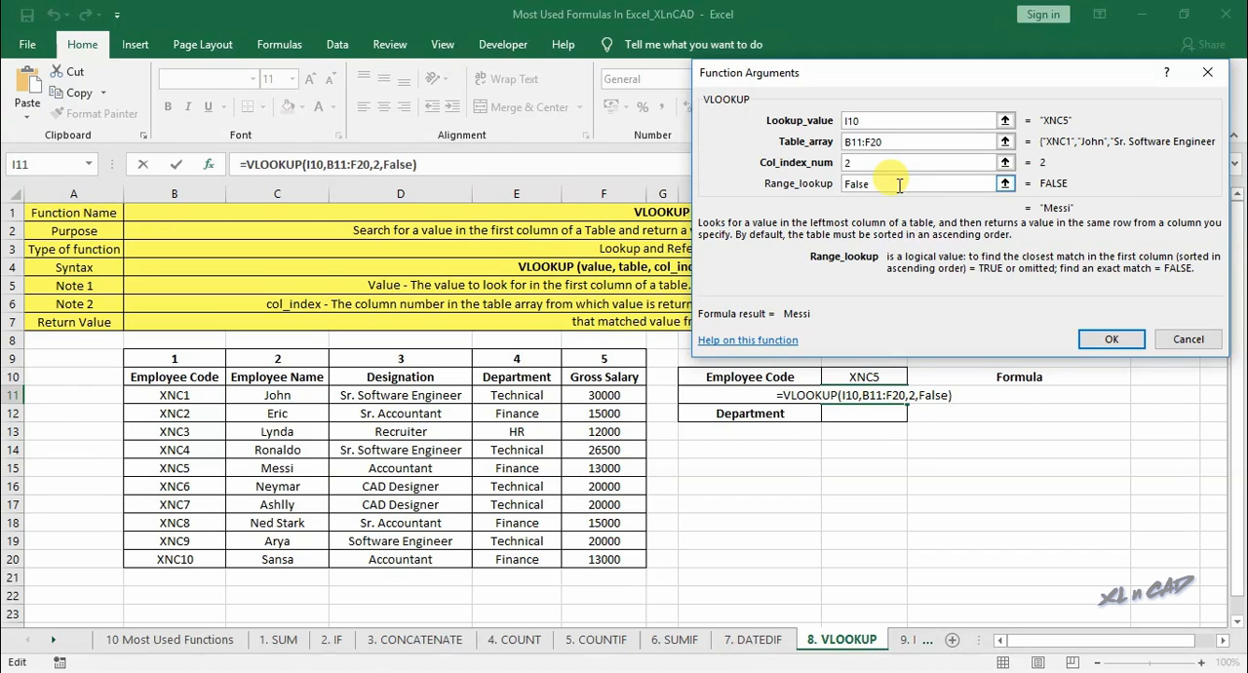
left_click(1110, 339)
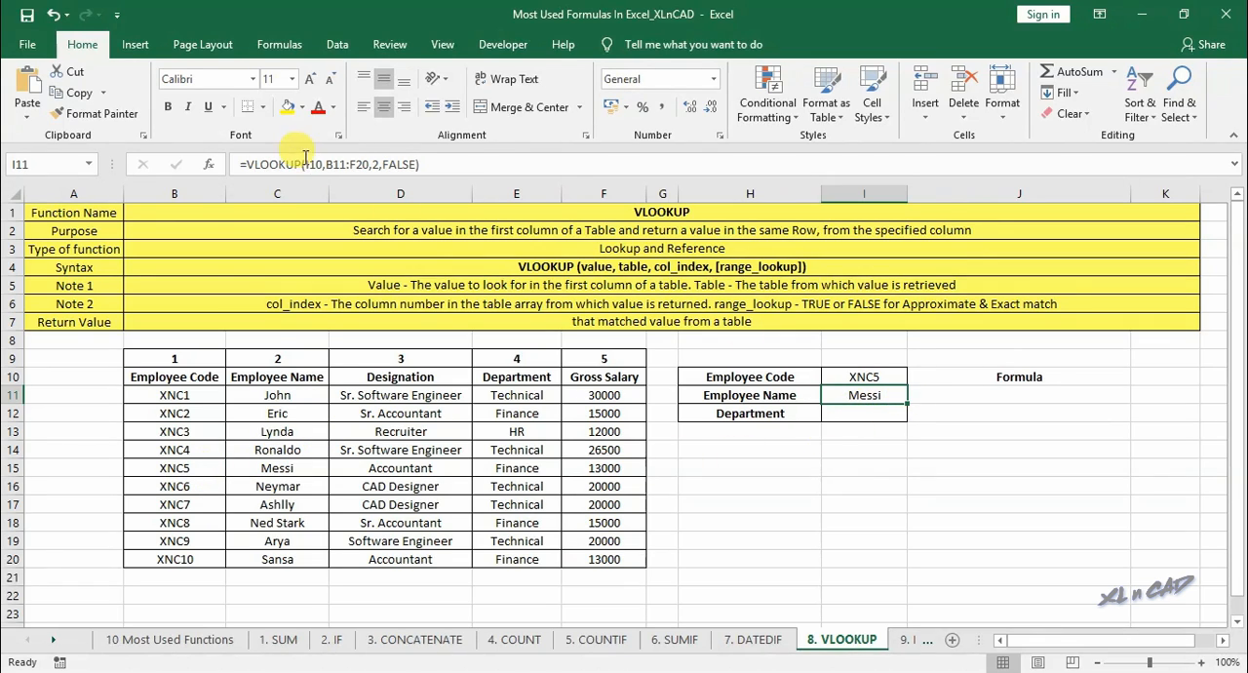
- Make the I11 formula's lookup value and table references absolute, as $I$10 and $B$11:$F$20
left_click(313, 163)
key("F4")
left_click(352, 164)
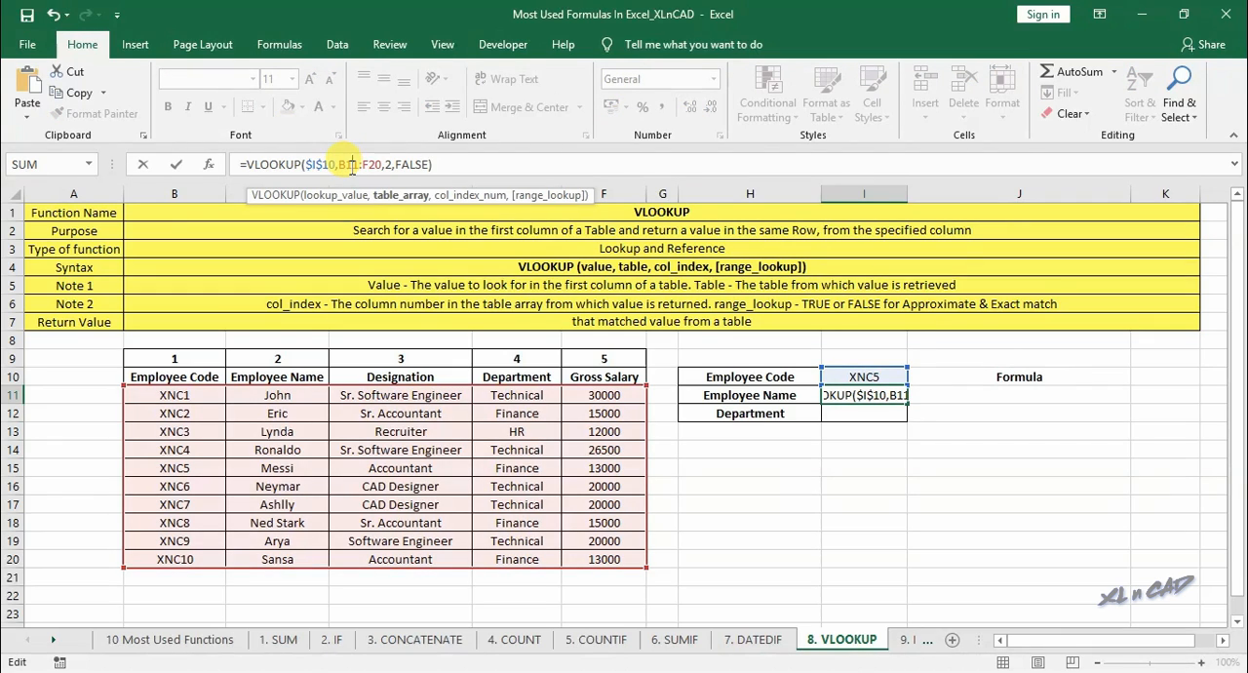
key("F4")
key("F4")
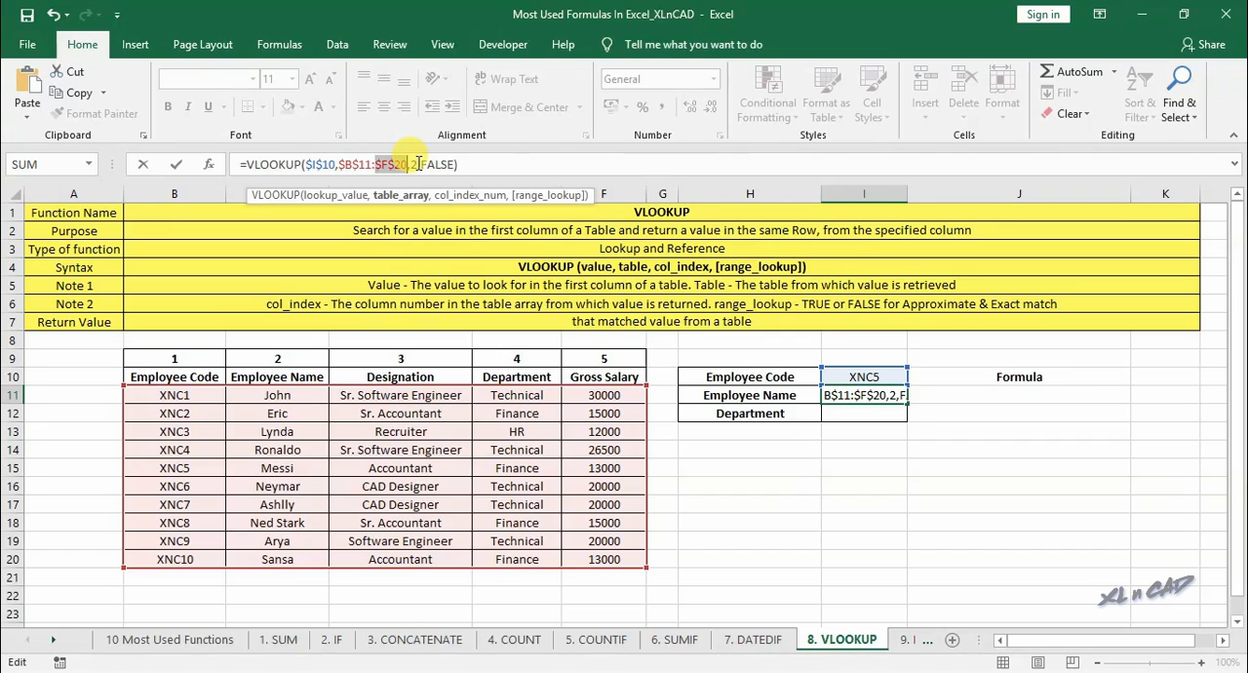
key("Return")
- Fill the I11 formula down to I12 and set its column index to 4 to return the department
left_click(896, 395)
left_click_drag(906, 420, 878, 417)
left_click(526, 376)
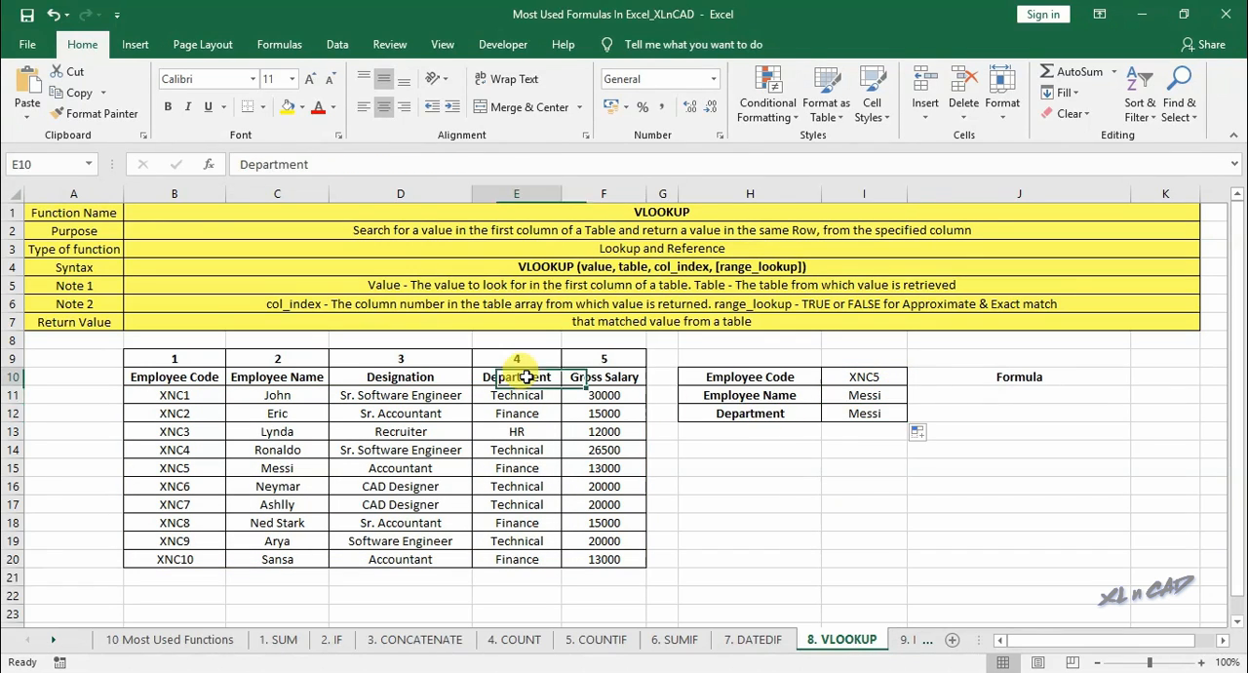
left_click(880, 413)
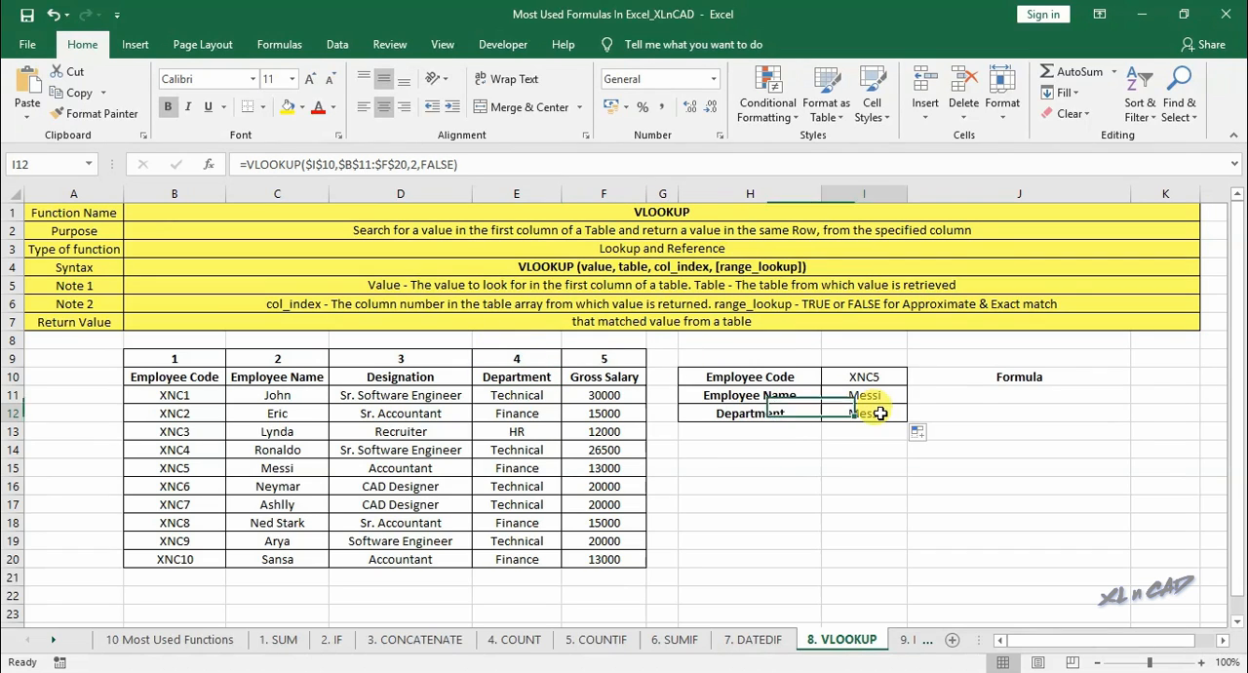
double_click(414, 164)
type("4")
key("Return")
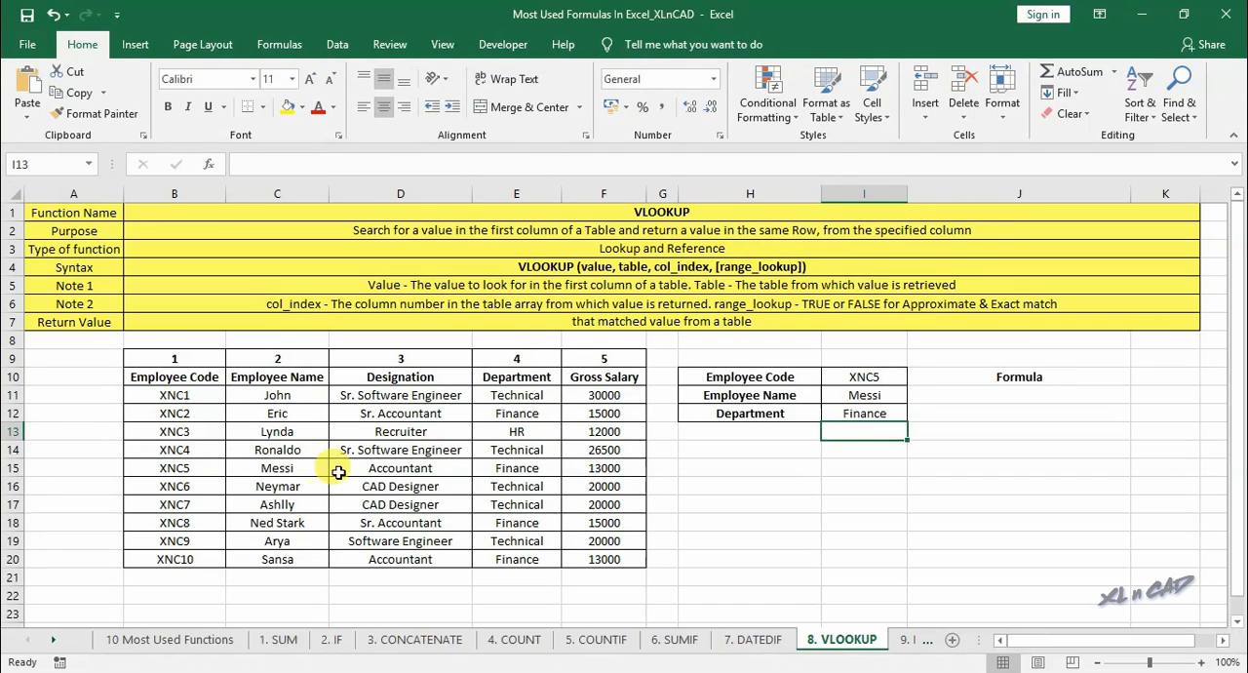
left_click(517, 468)
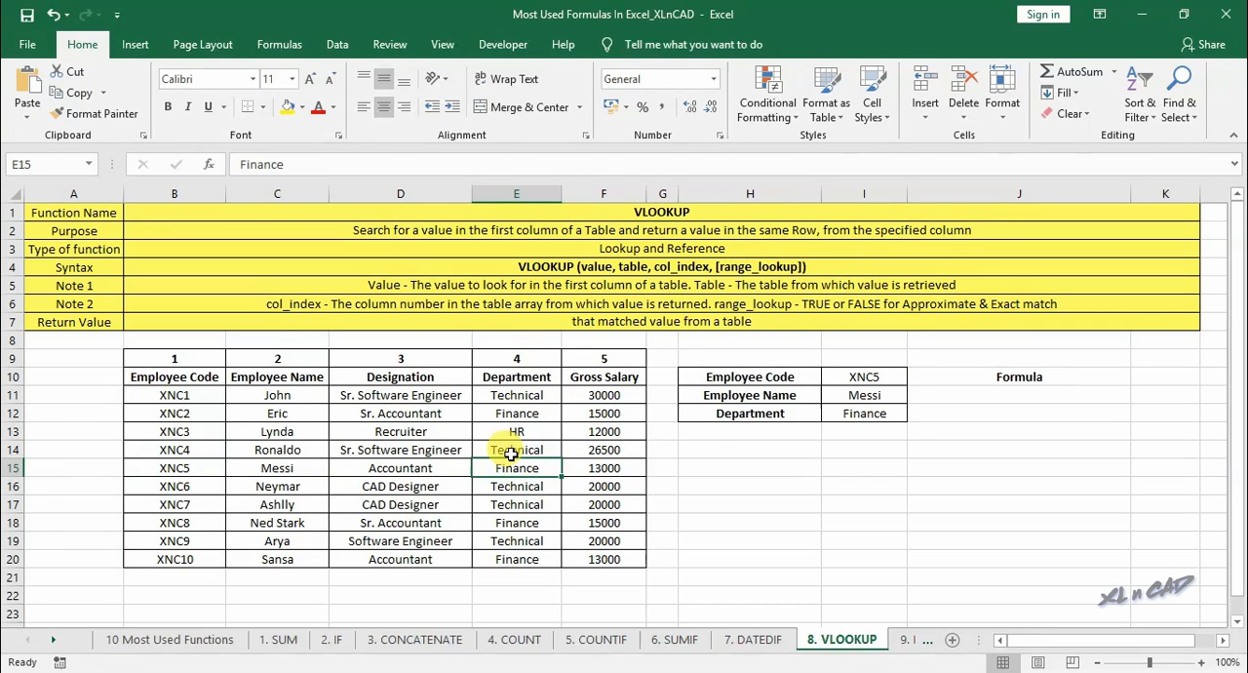
- Show the employee name formula from I11 as text in J11, reading VLOOKUP($I$10,$B$11:$F$20,2,FALSE)
left_click(882, 393)
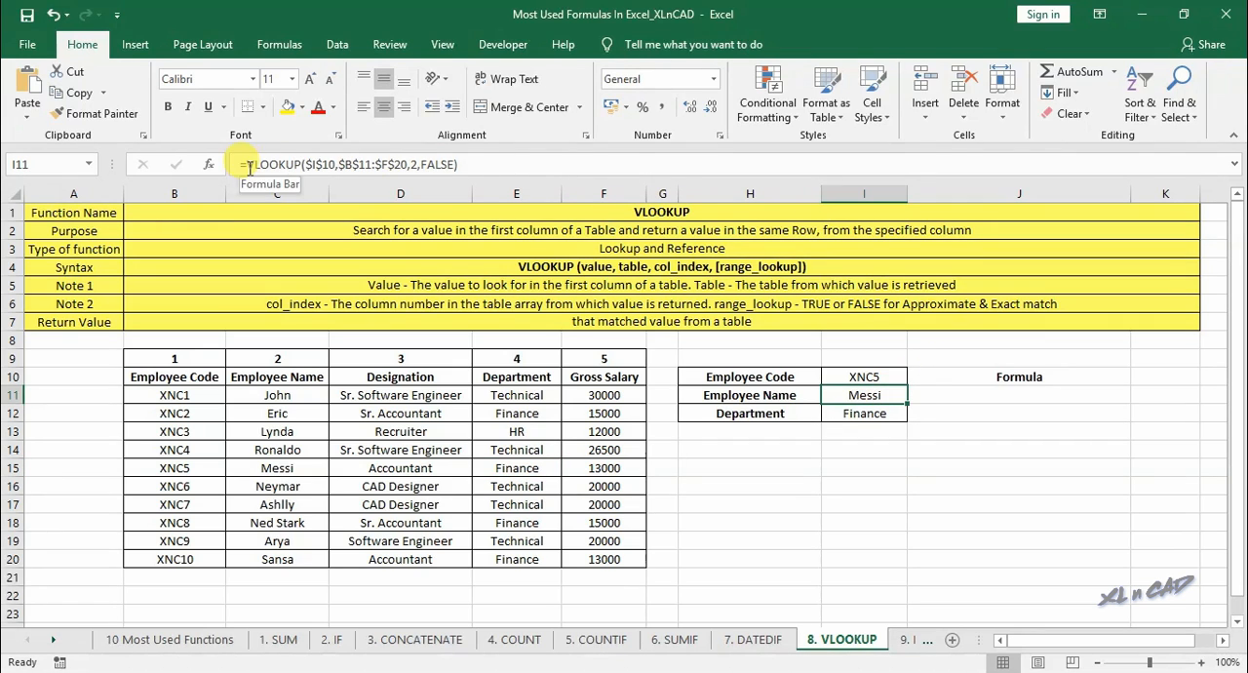
left_click_drag(241, 165, 471, 167)
key("ctrl+c")
key("Escape")
left_click(966, 396)
type("'")
key("ctrl+v")
key("Return")
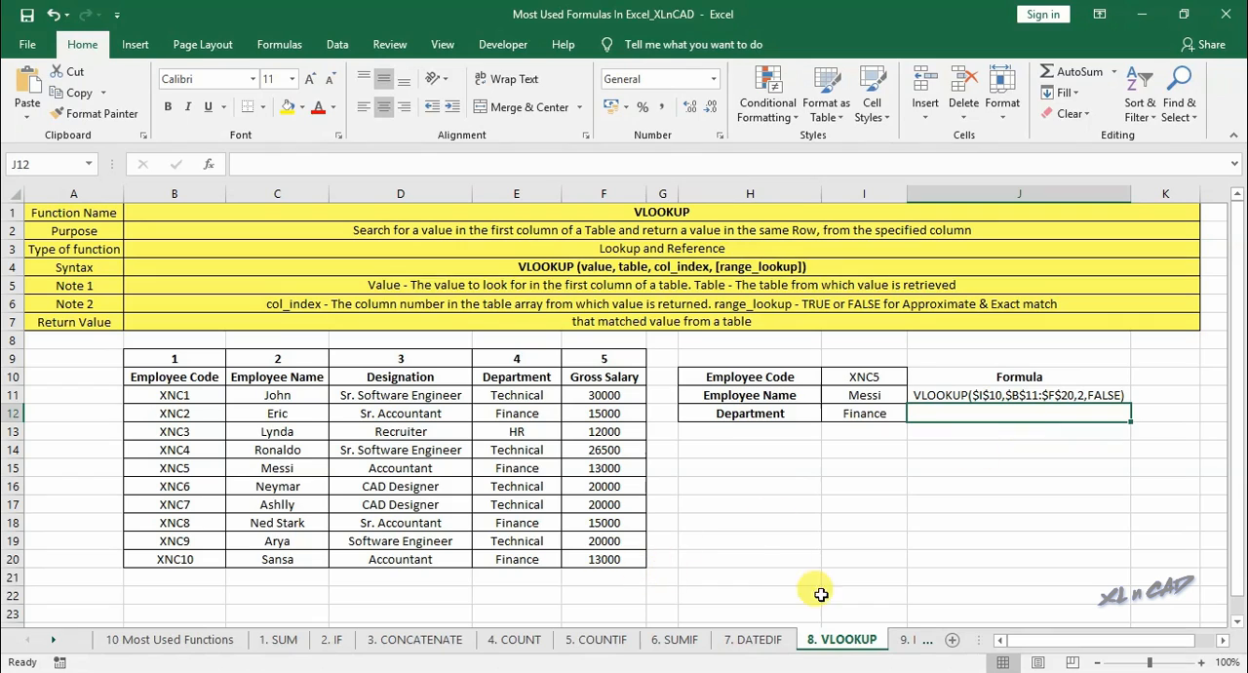
- Open the 9. MATCH sheet and examine the Greek numerical prefix list, locating Hexa in A15
left_click(54, 640)
left_click(55, 640)
left_click(55, 640)
left_click(55, 640)
left_click(54, 640)
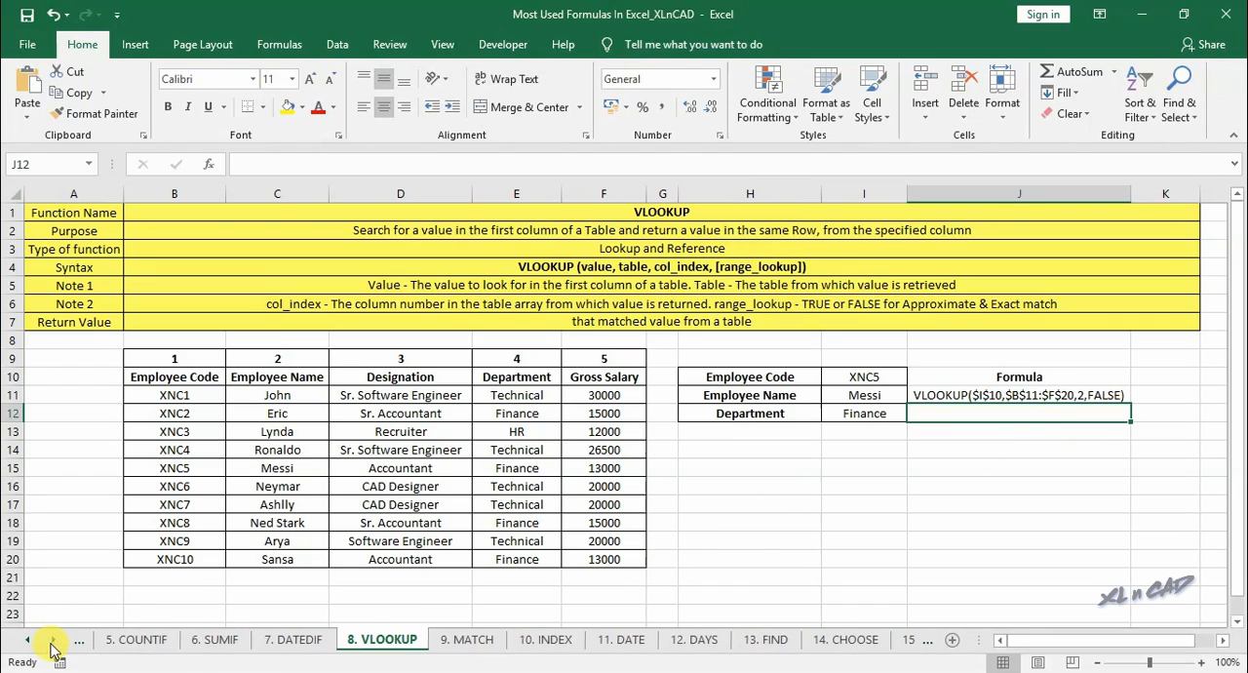
left_click(470, 640)
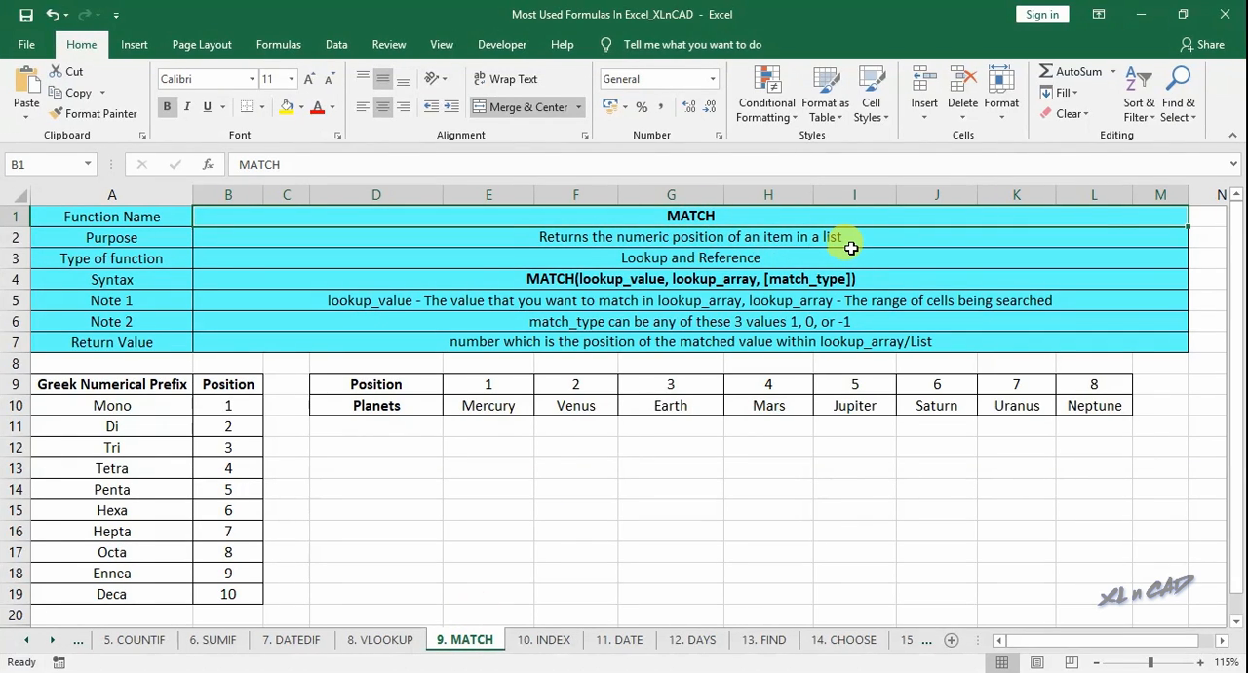
left_click_drag(159, 410, 136, 537)
left_click(141, 510)
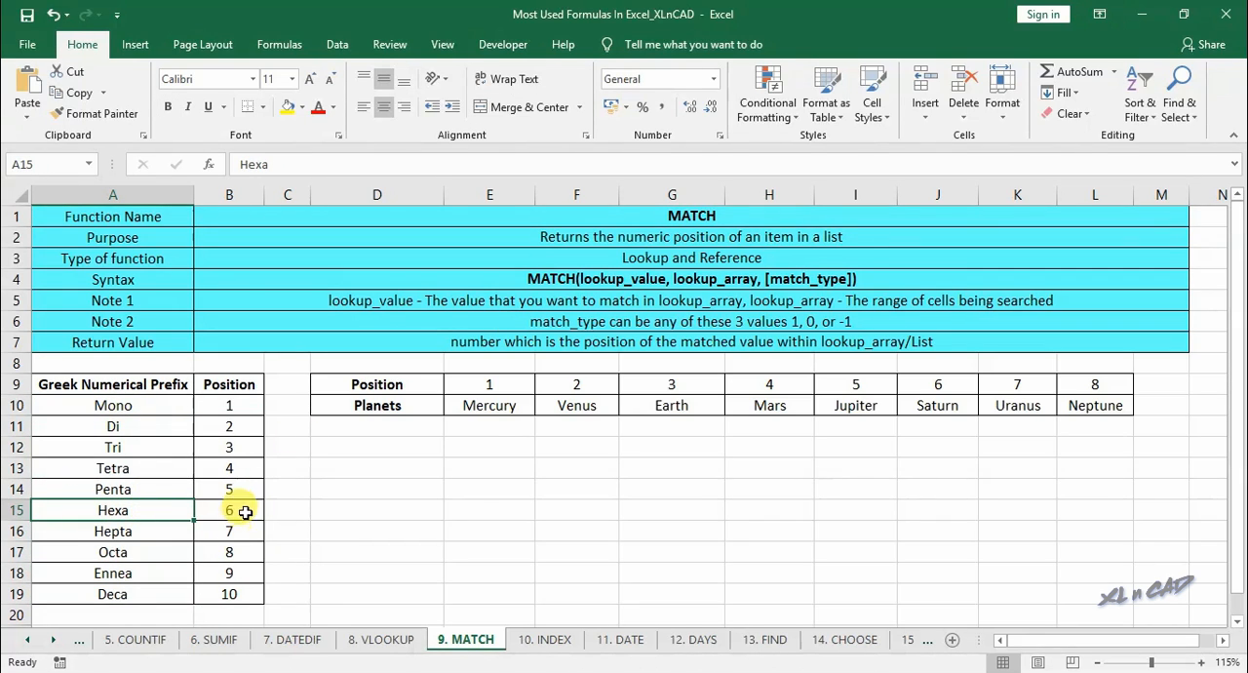
- Enter Hexa in E12 as the lookup value
left_click(472, 446)
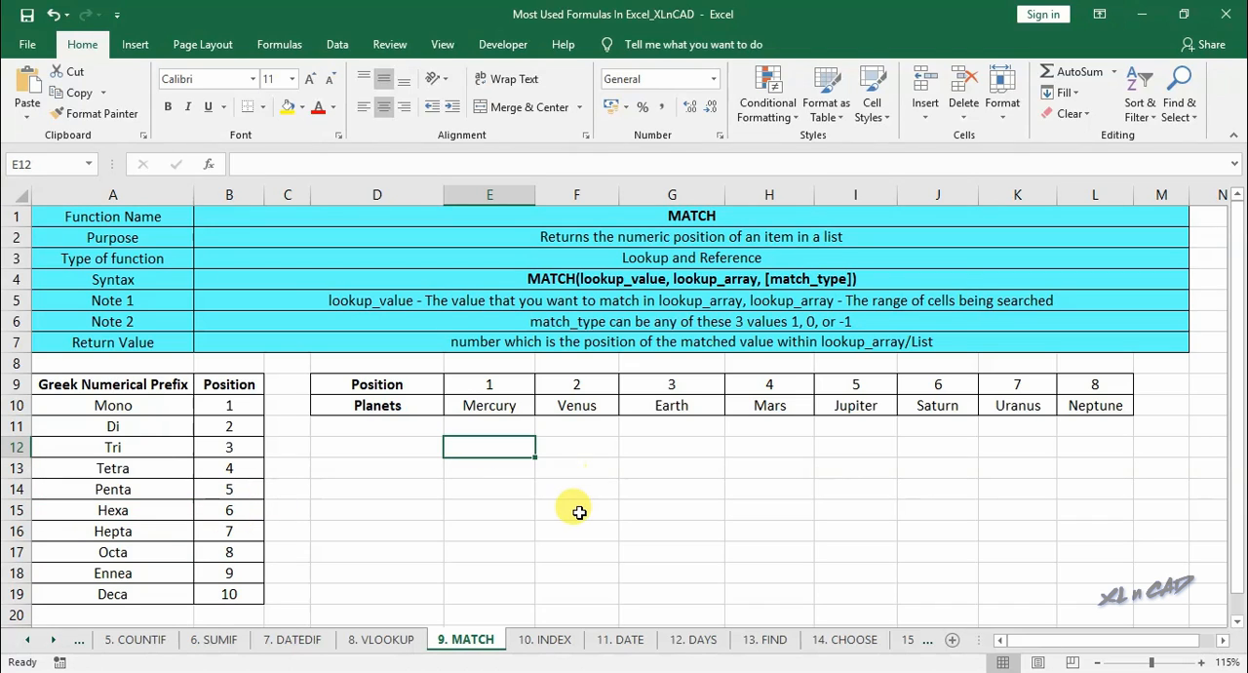
type("Hexa")
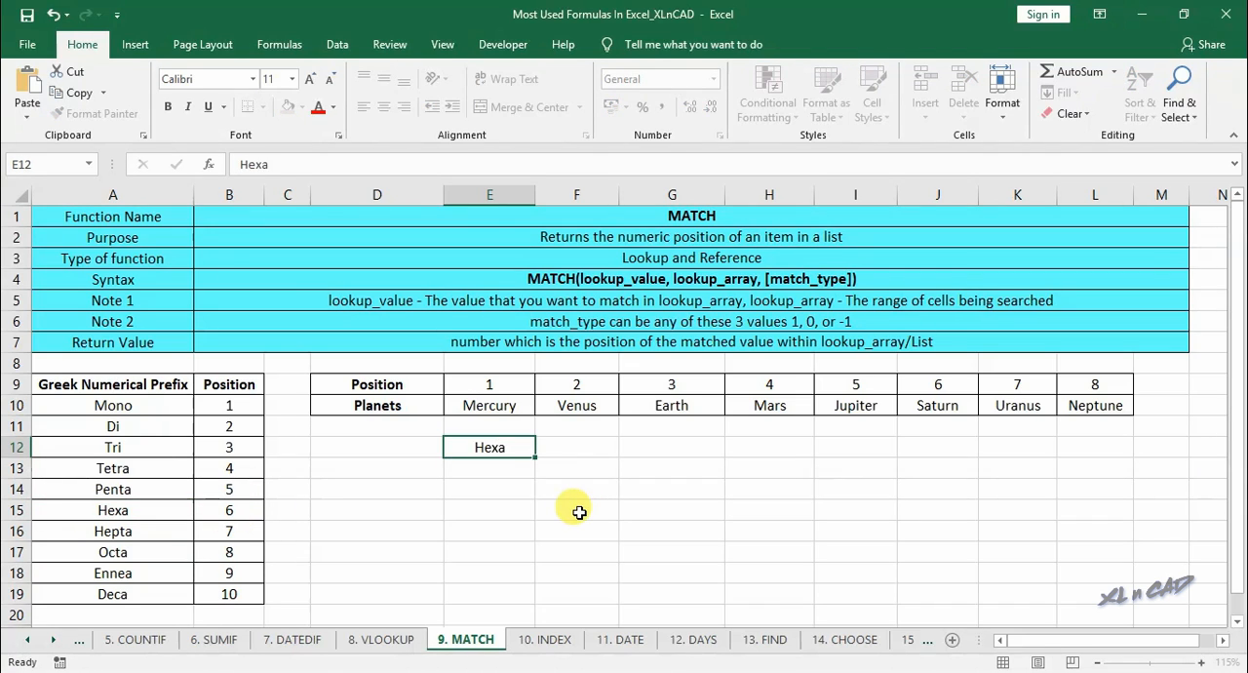
key("Down")
- Find the prefix's position in E13 using MATCH with lookup value E12, lookup array A10:A19 and match type 0
type("=m")
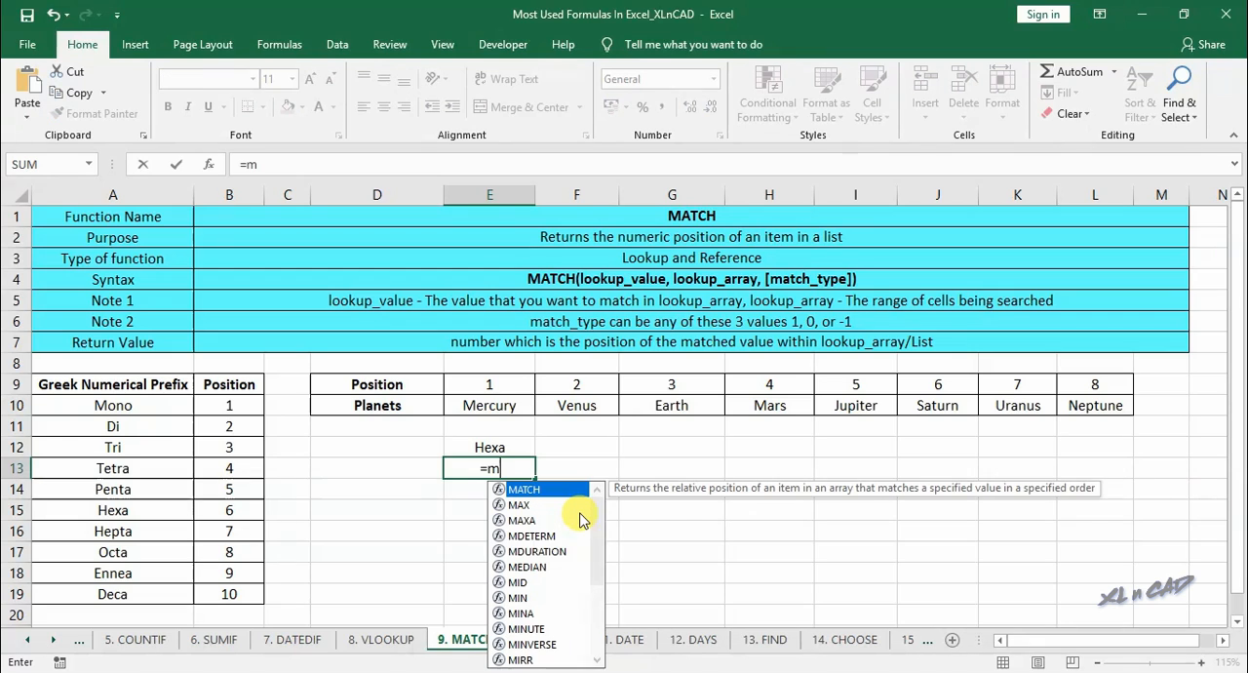
type("a")
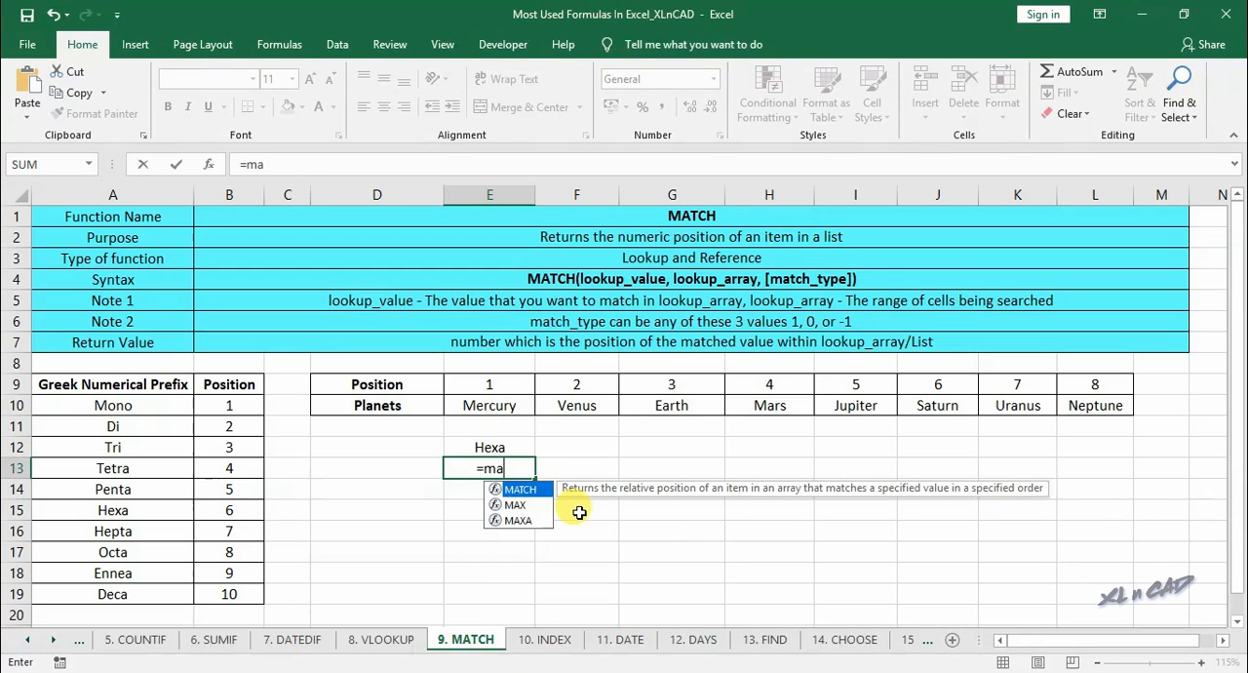
double_click(511, 490)
left_click(208, 163)
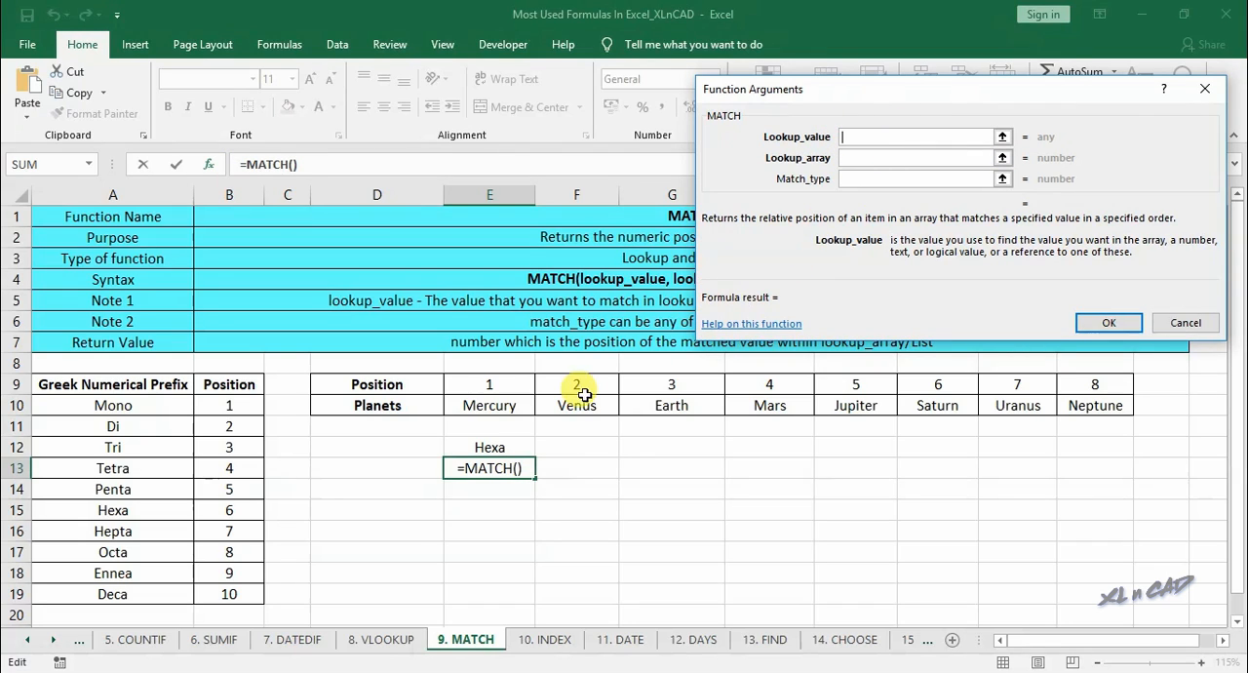
left_click(511, 448)
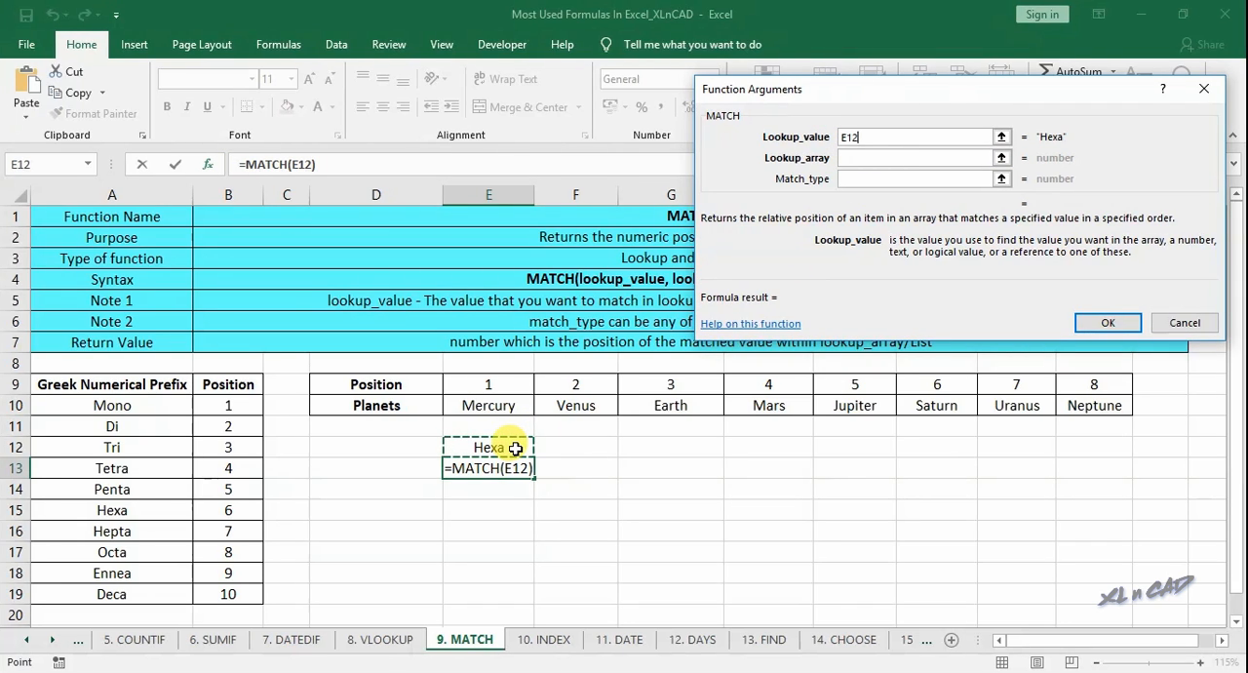
left_click(862, 157)
left_click_drag(162, 407, 162, 587)
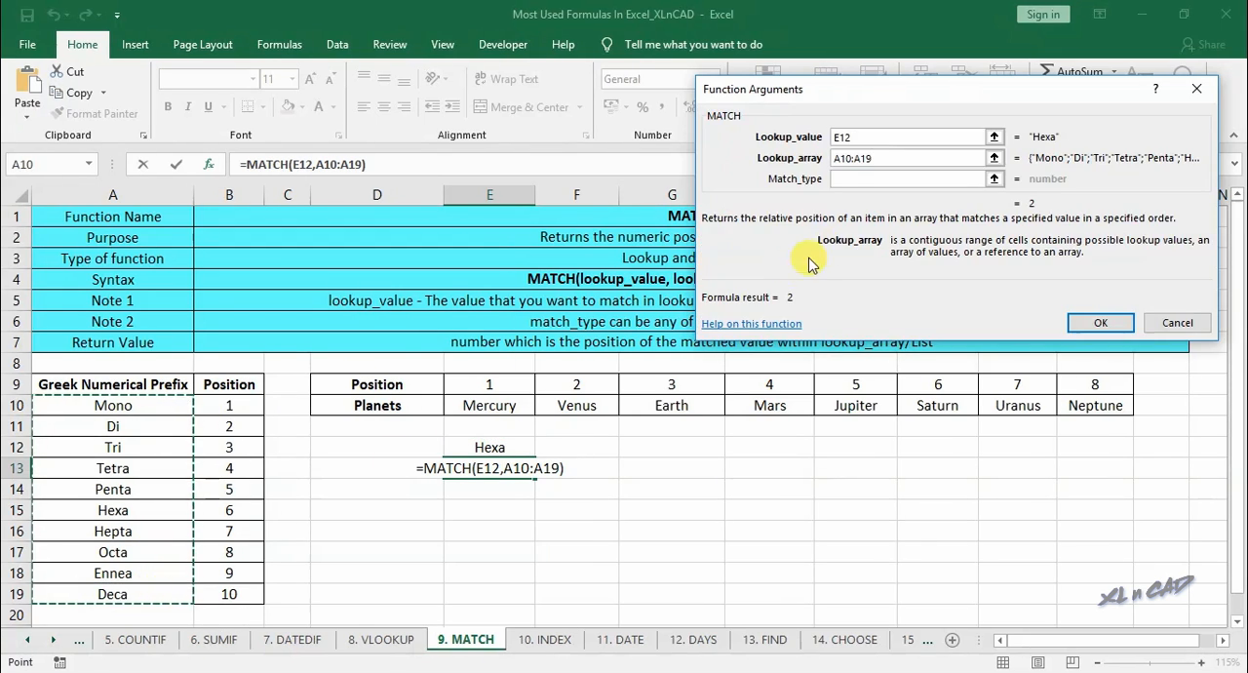
left_click(880, 178)
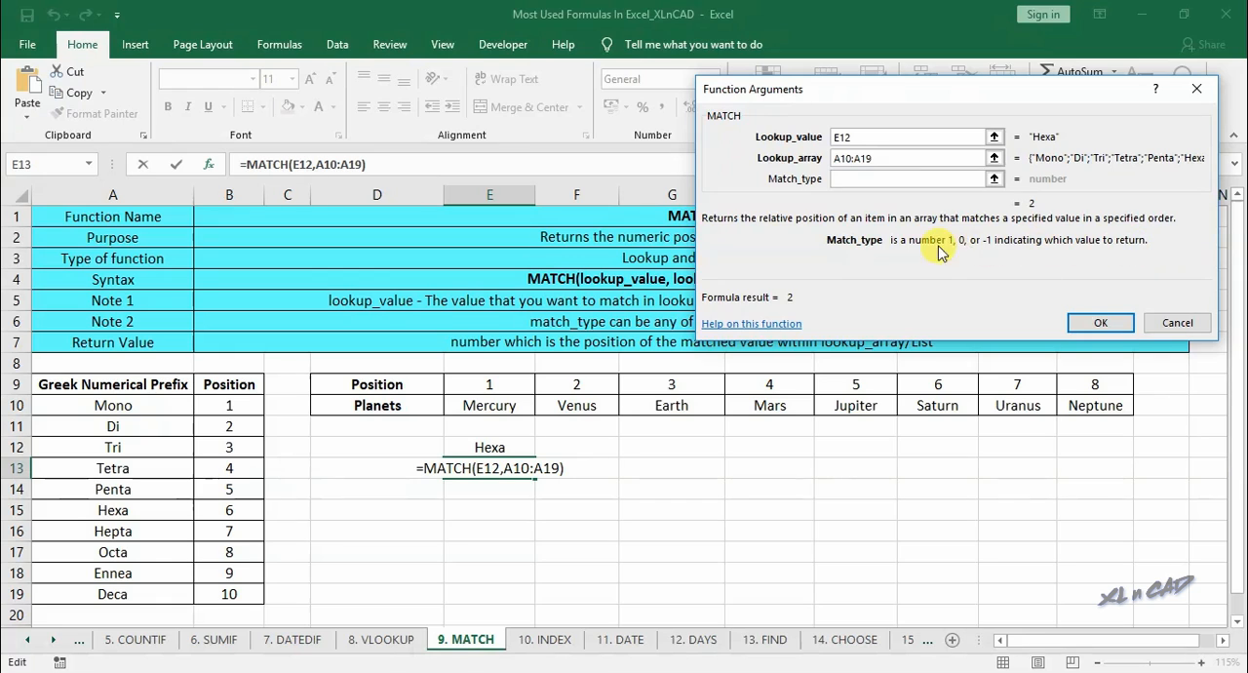
type("0")
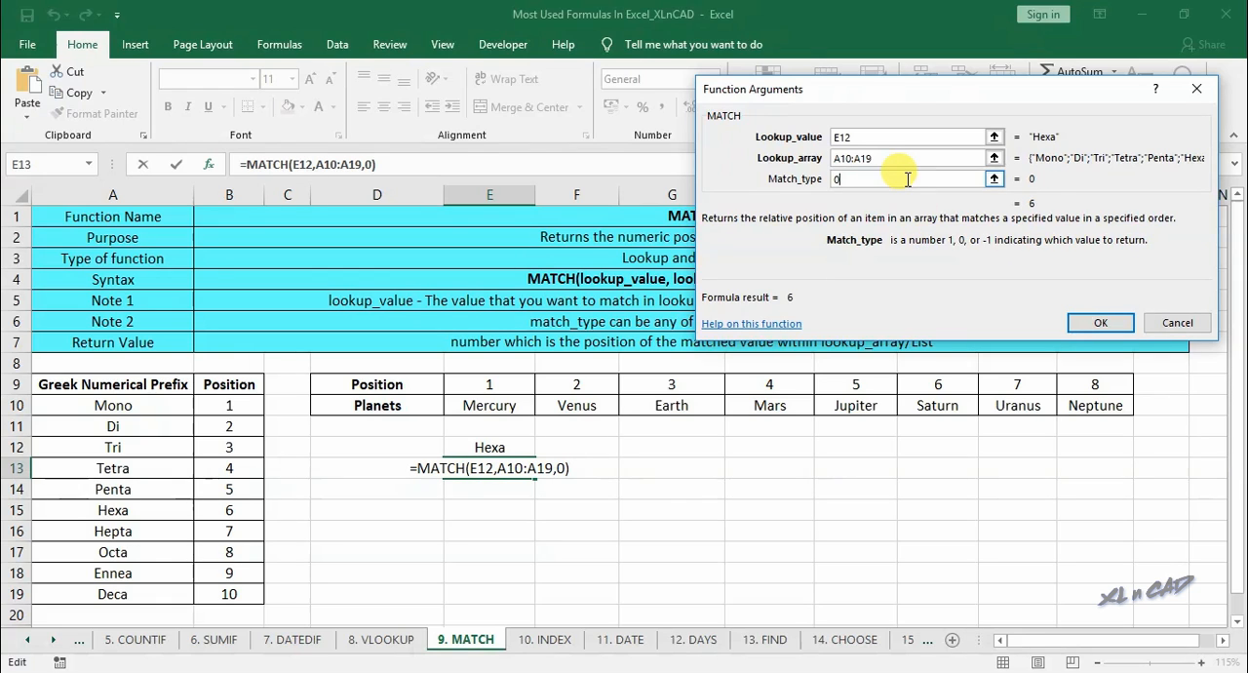
left_click(1100, 322)
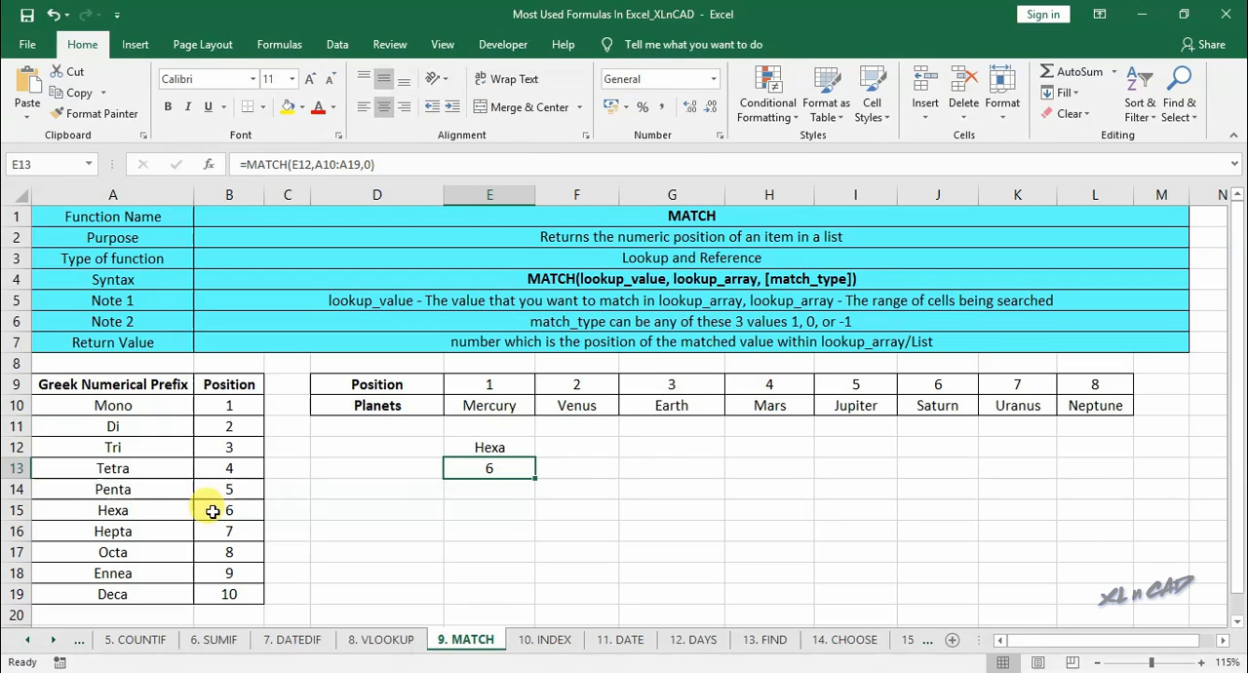
- Change the lookup value in E12 to Hepta to test the MATCH formula
left_click(518, 448)
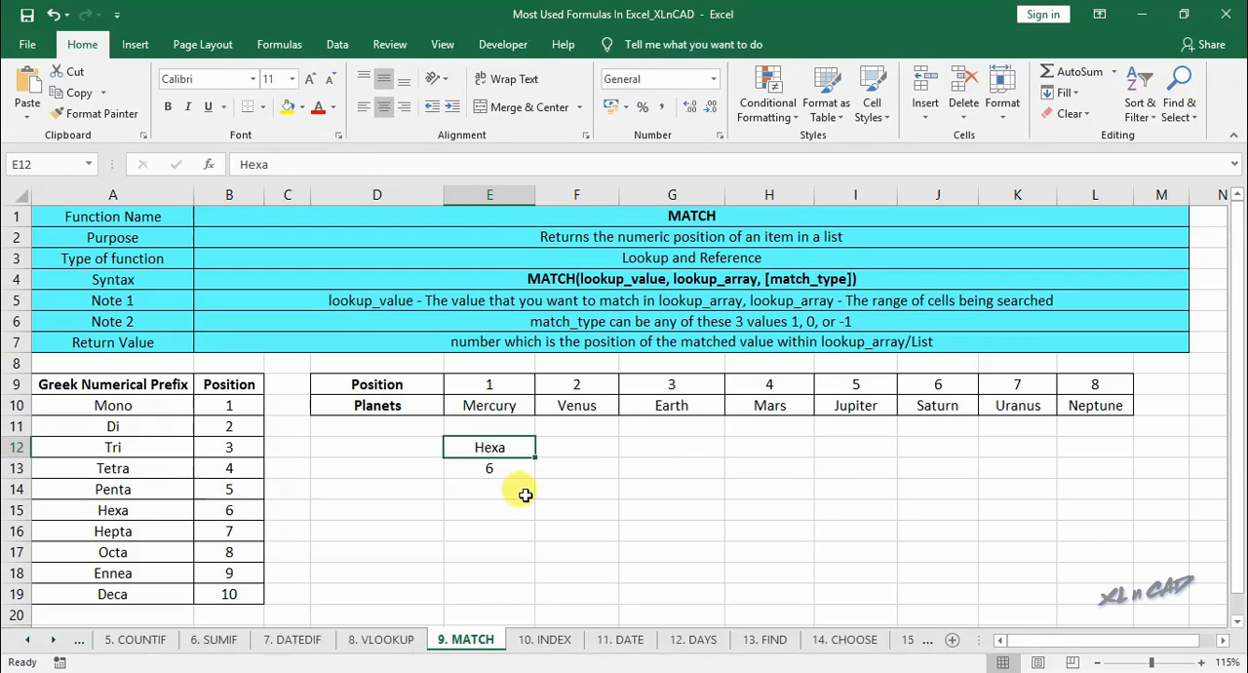
type("He")
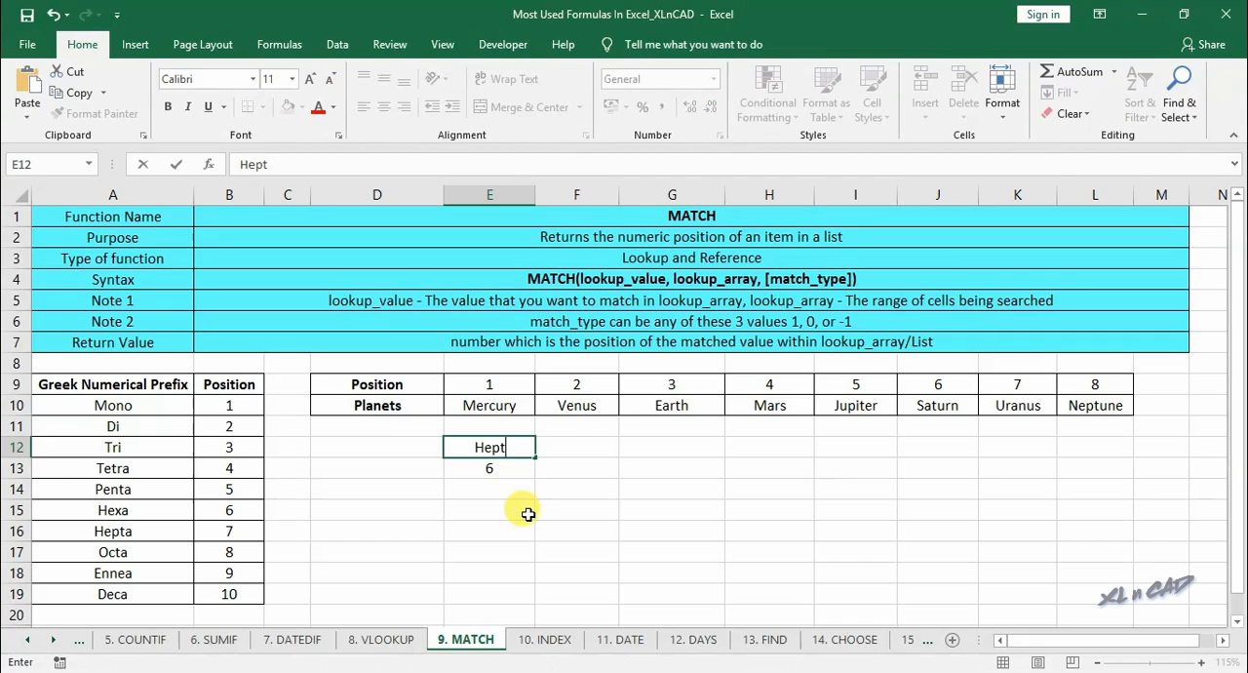
key("Return")
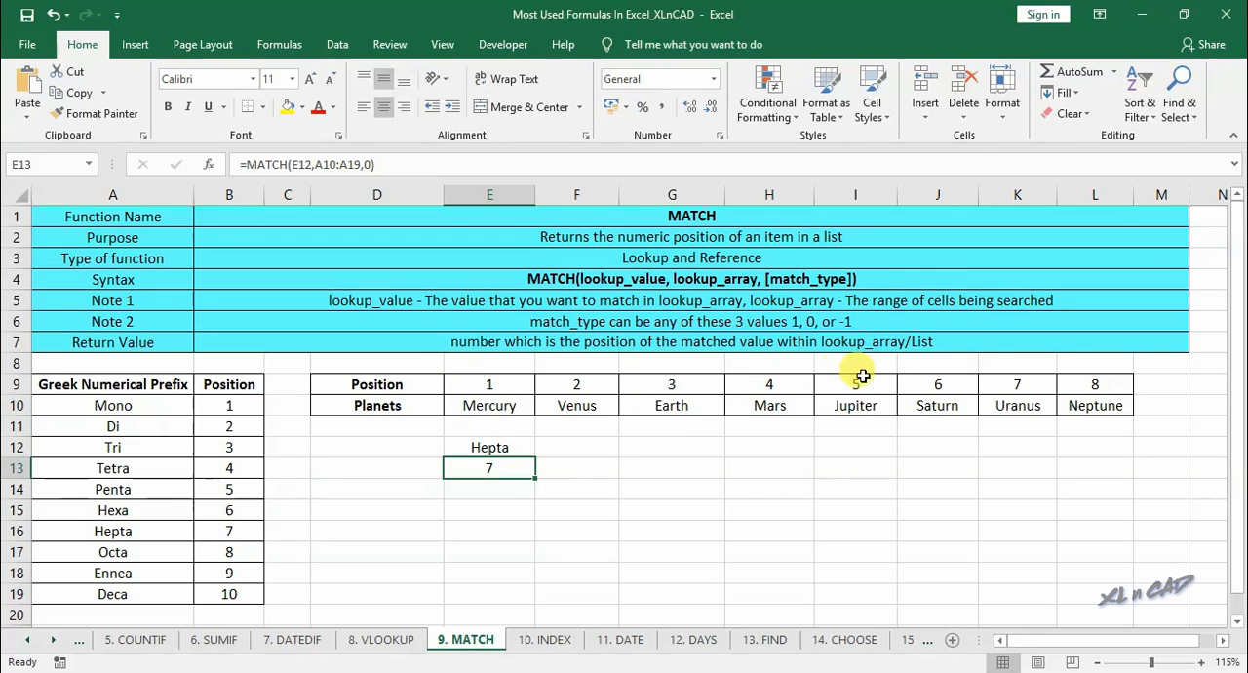
left_click(491, 508)
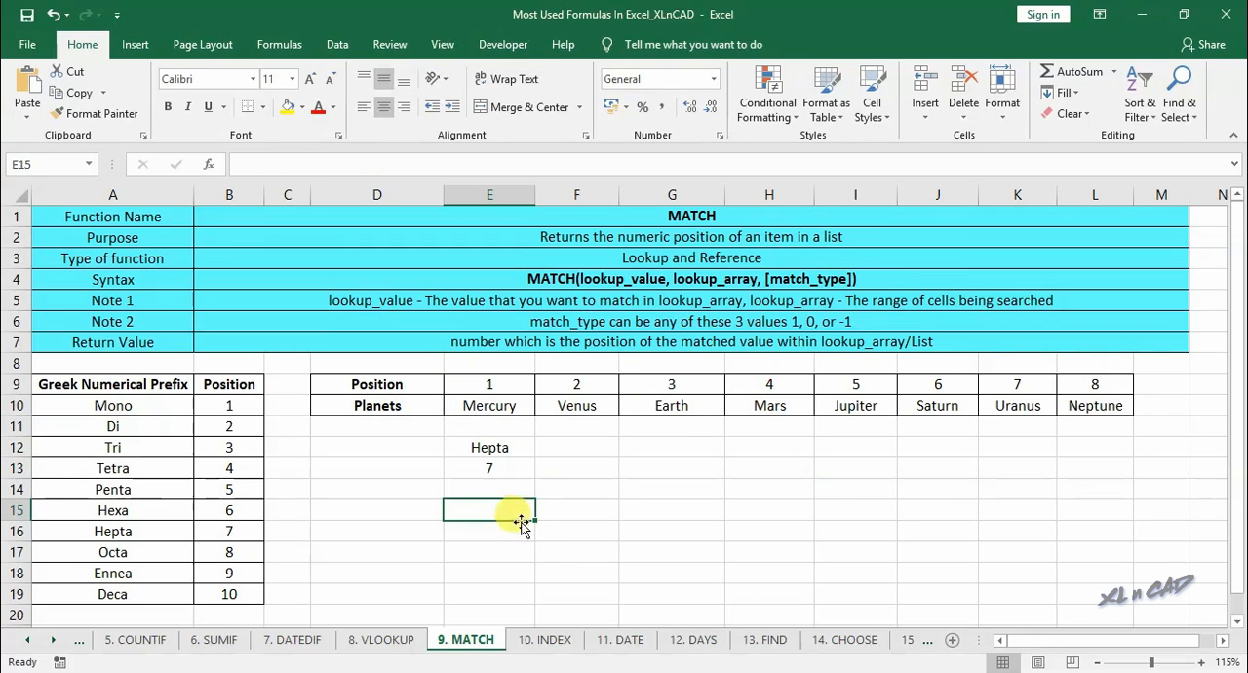
- Enter Earth in E15 and find its position in E16 using MATCH with lookup value E15, lookup array E10:L10 and match type 0
type("Earth")
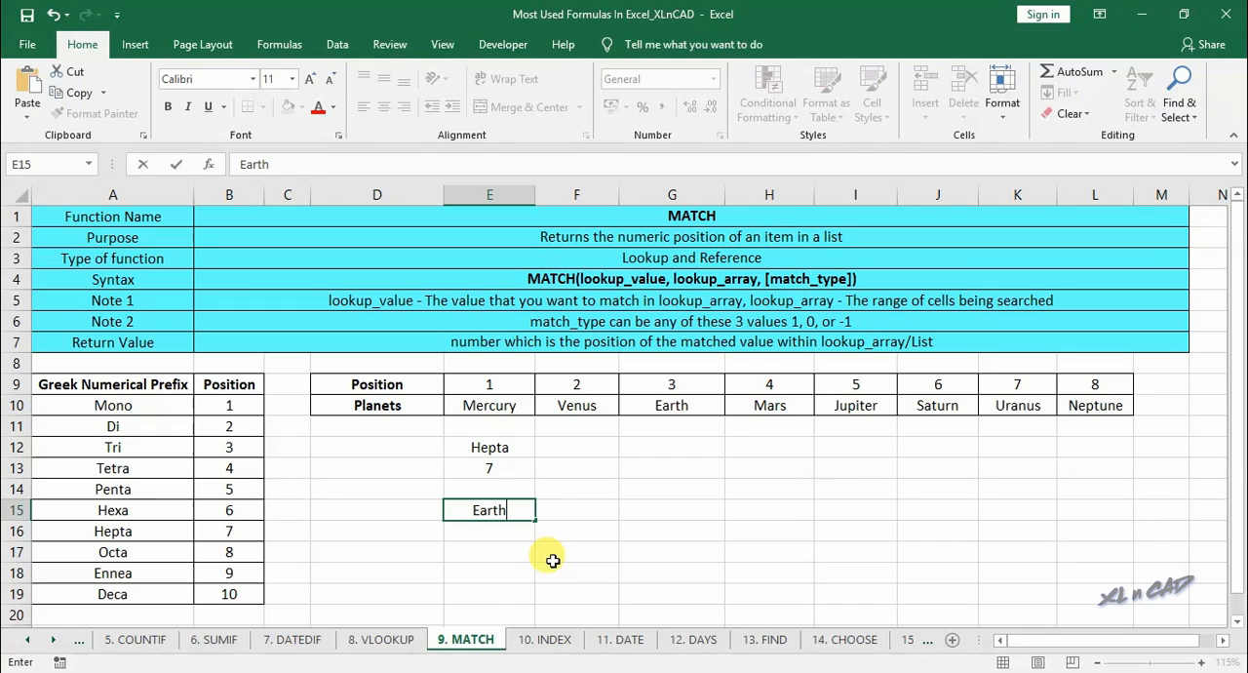
key("Return")
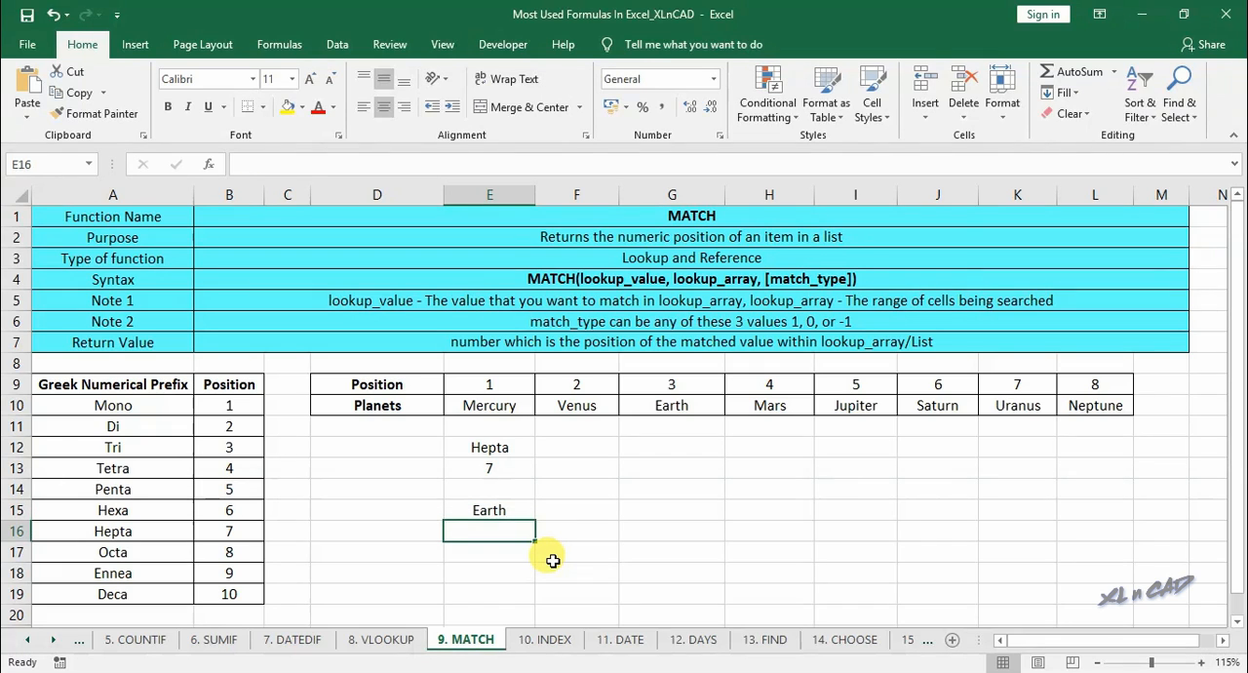
type("=mat")
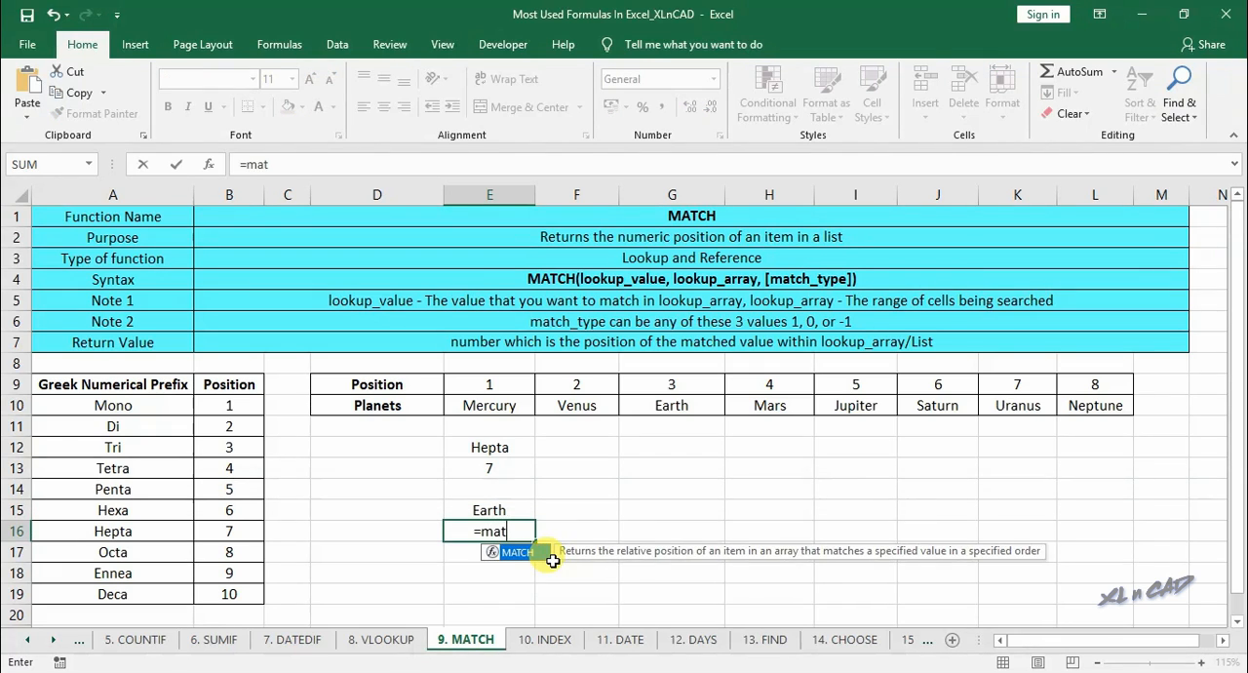
double_click(497, 552)
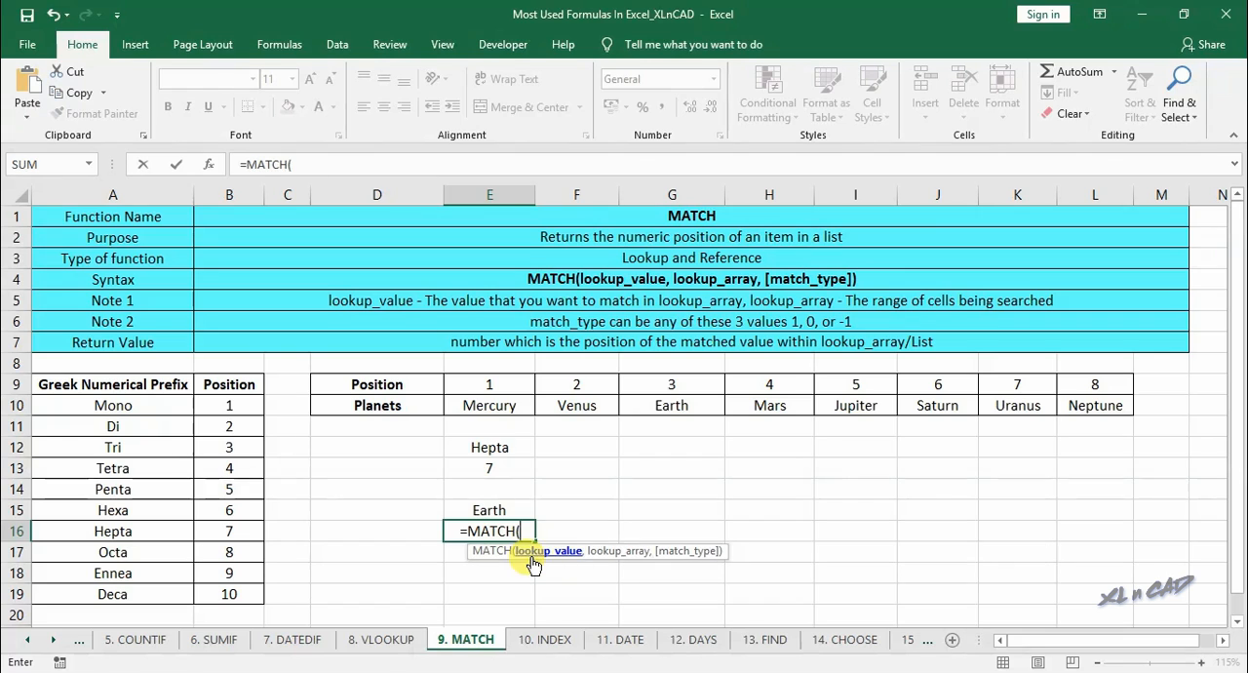
left_click(212, 166)
left_click(864, 136)
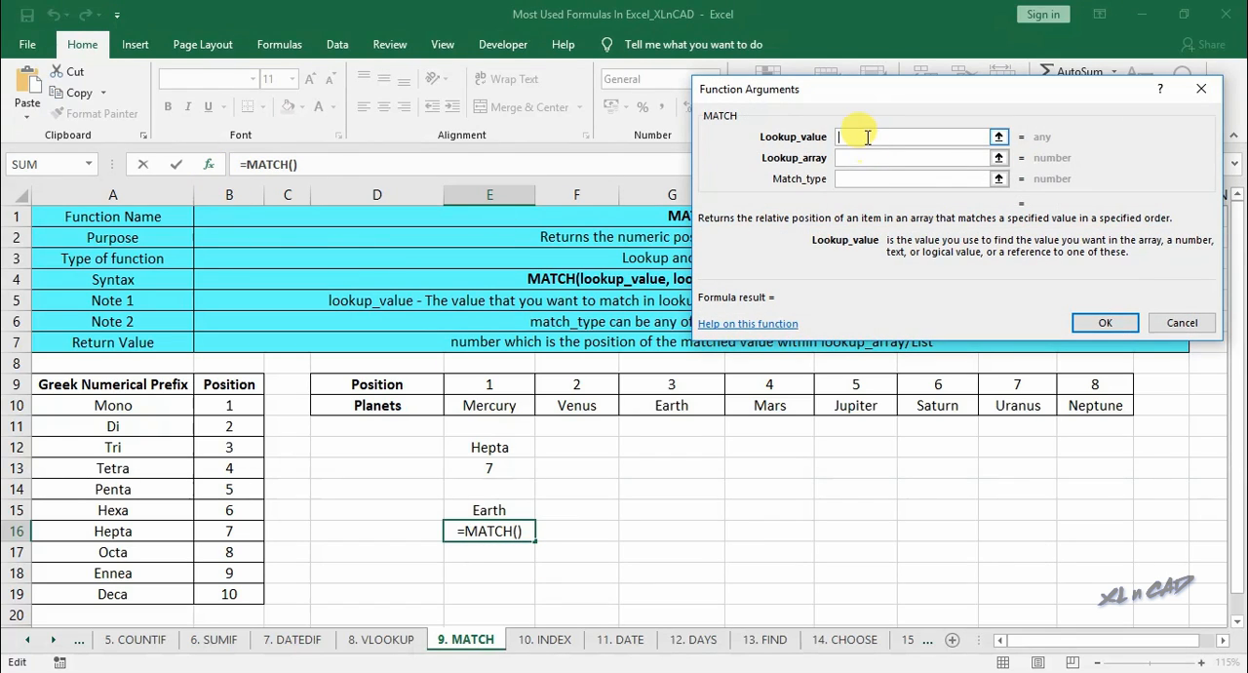
left_click(497, 510)
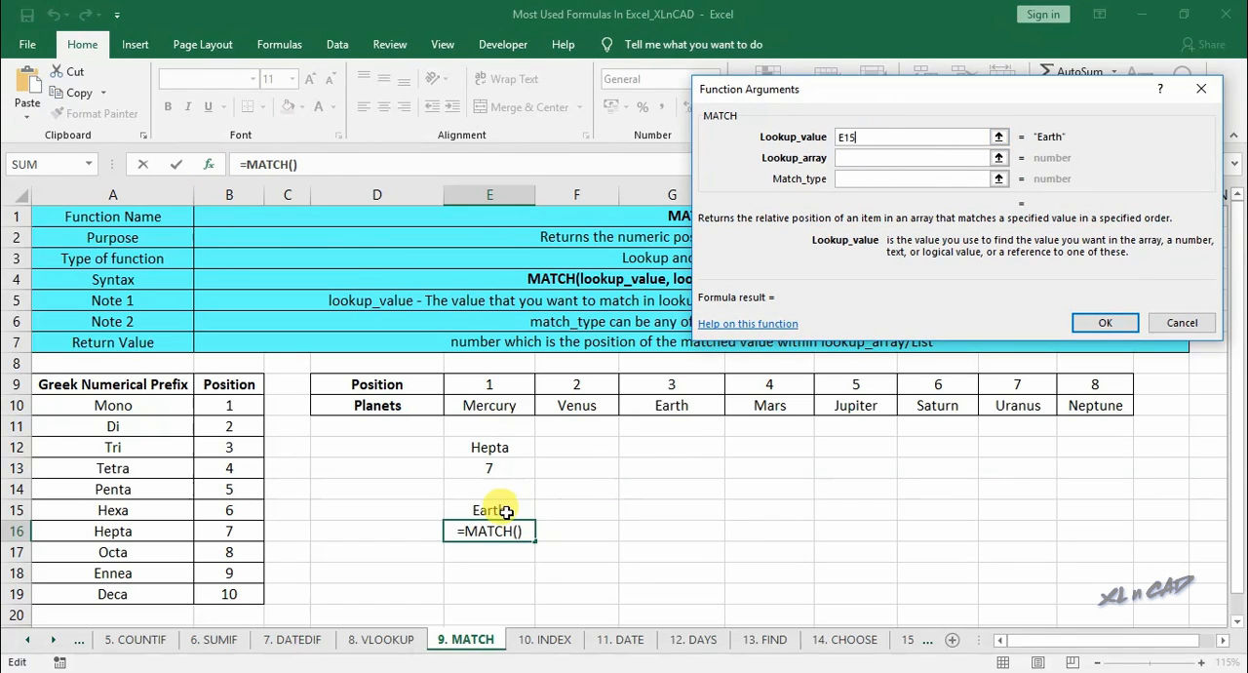
left_click(854, 158)
left_click_drag(503, 403, 1083, 408)
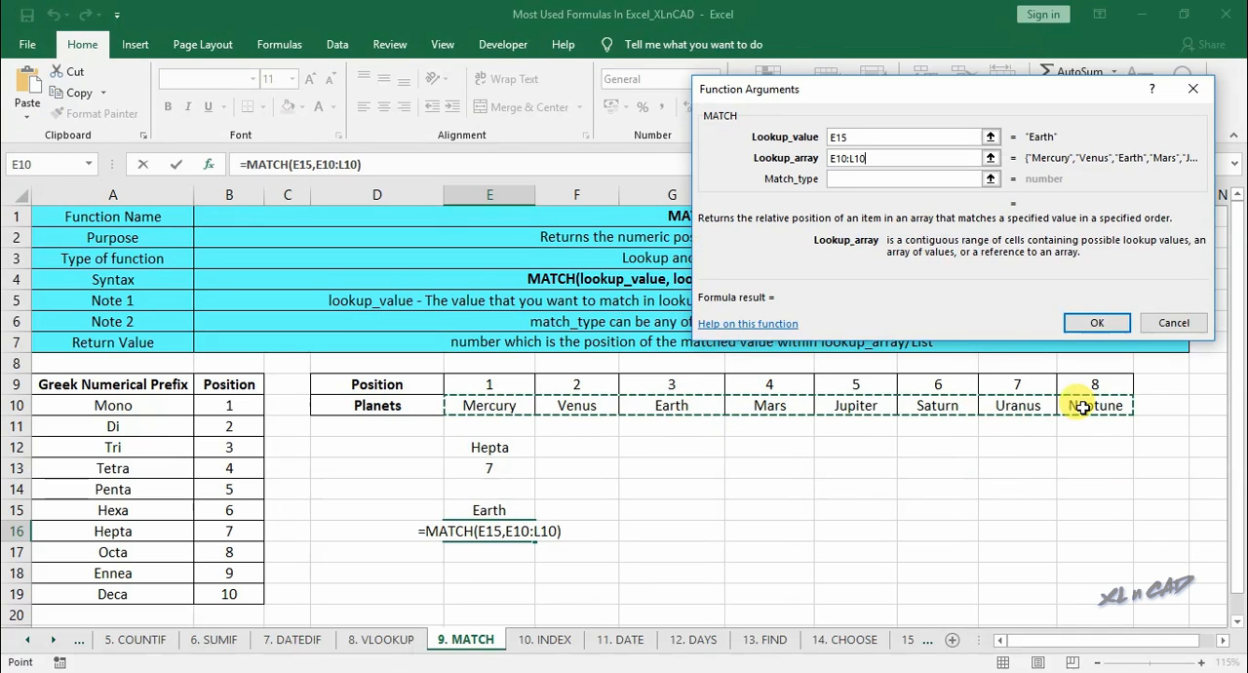
left_click(856, 180)
type("0")
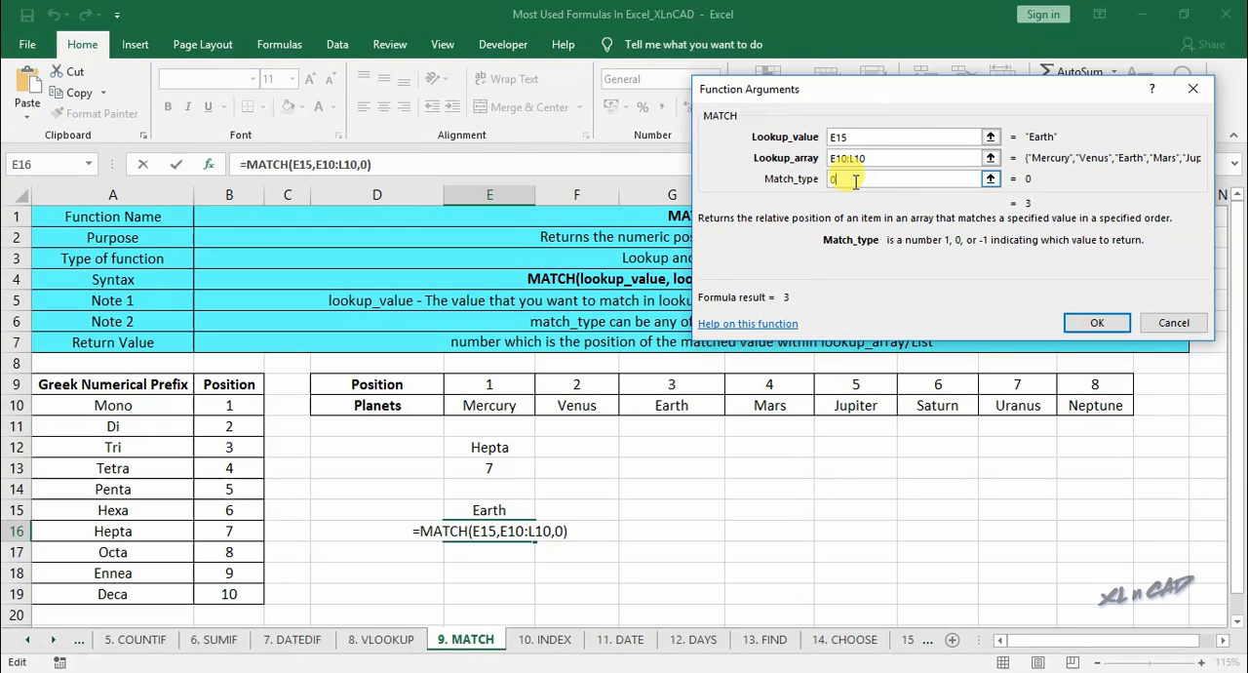
left_click(1090, 324)
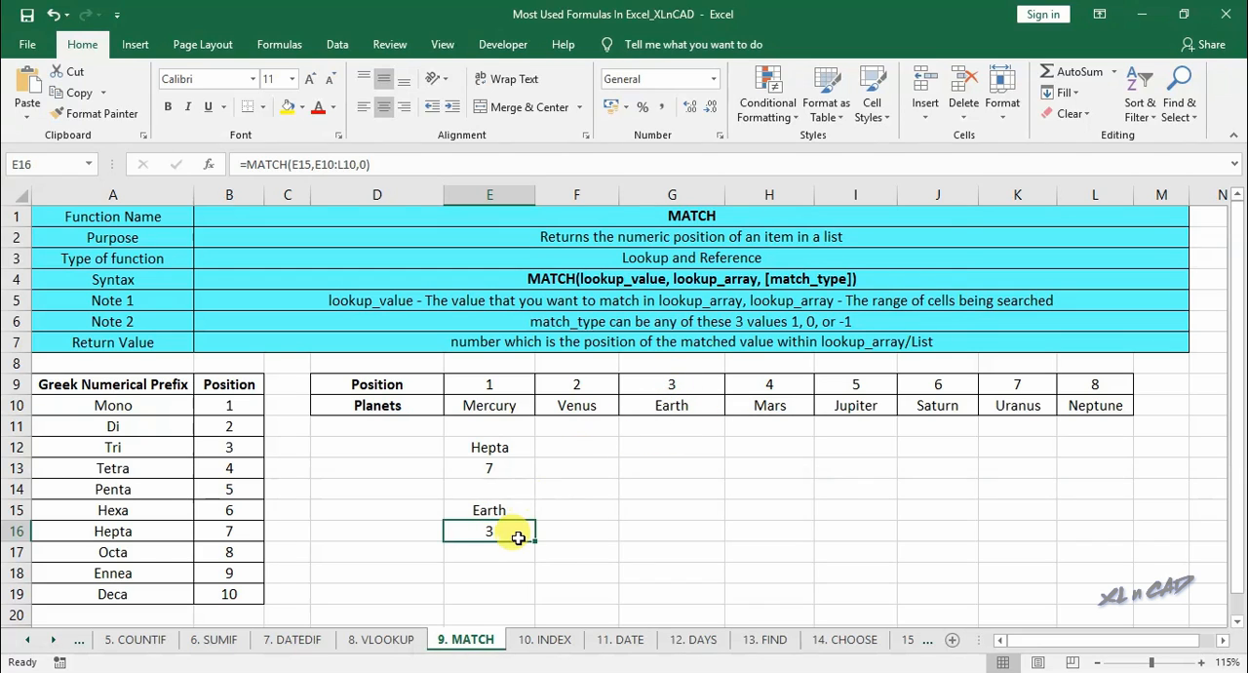
- Open the 10. INDEX sheet and examine the candidates' marks table, locating Candidate3's Science mark in E13
left_click(546, 639)
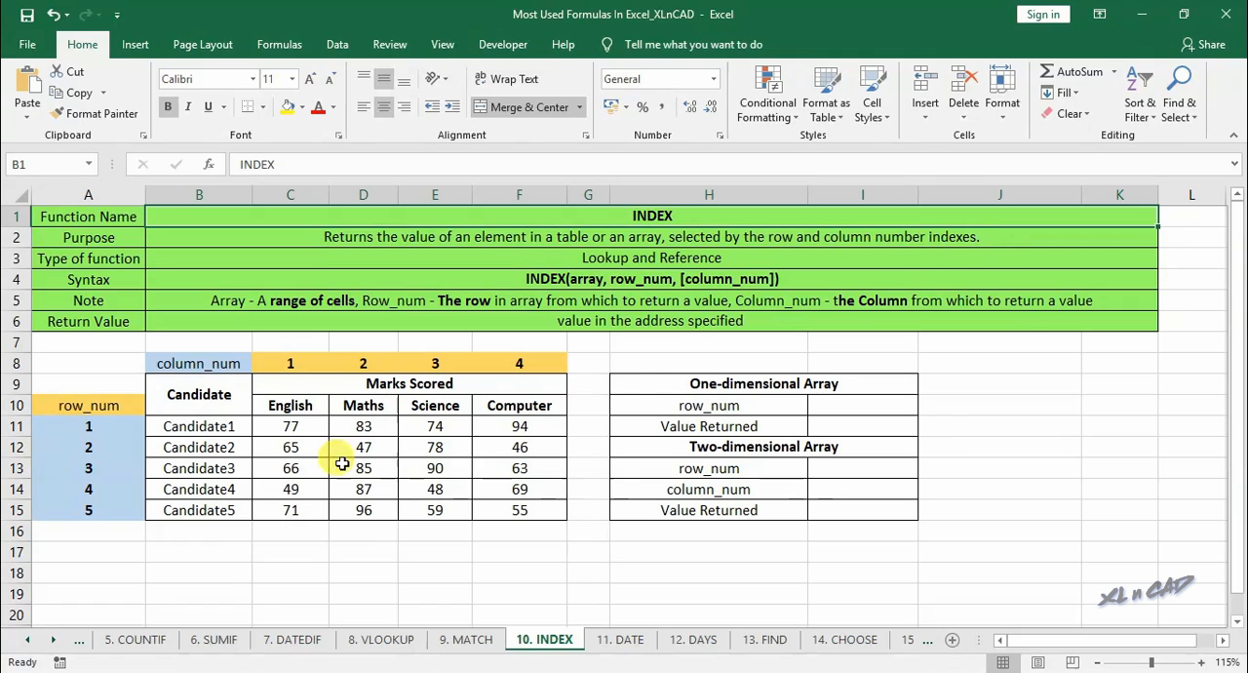
left_click_drag(205, 426, 520, 505)
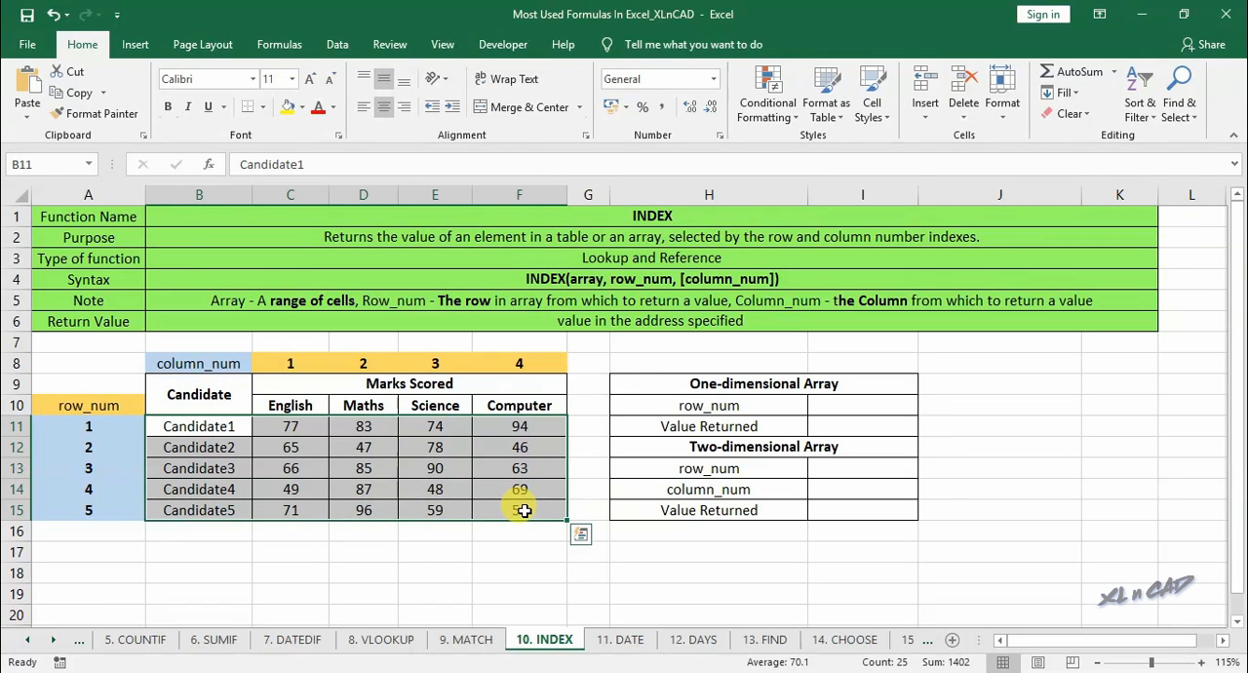
left_click_drag(307, 405, 298, 509)
left_click_drag(429, 405, 433, 505)
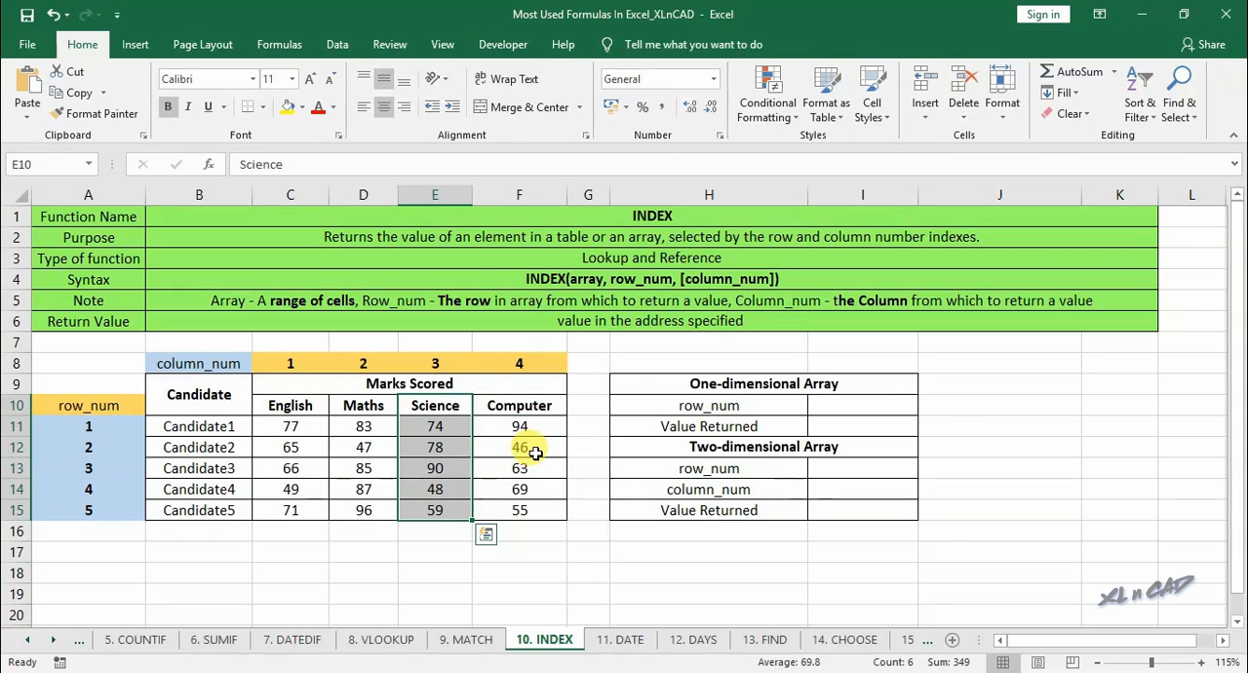
left_click(536, 451)
left_click(834, 384)
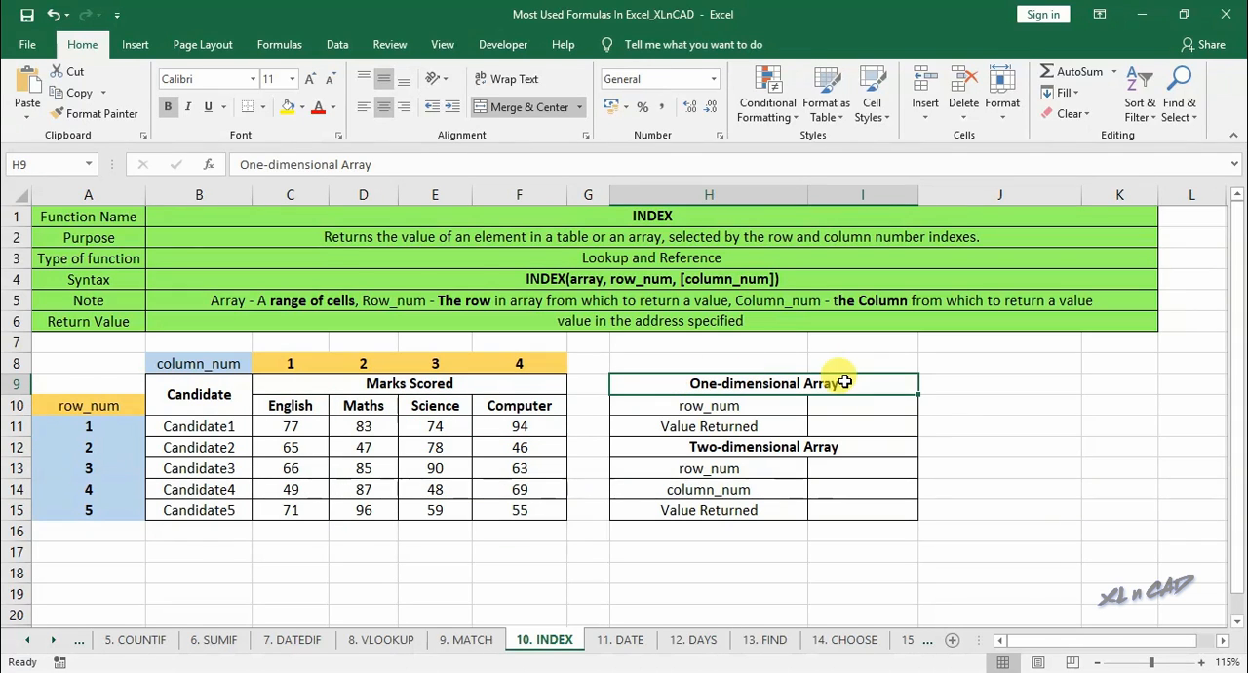
left_click_drag(434, 404, 437, 510)
left_click(234, 468)
left_click(440, 468)
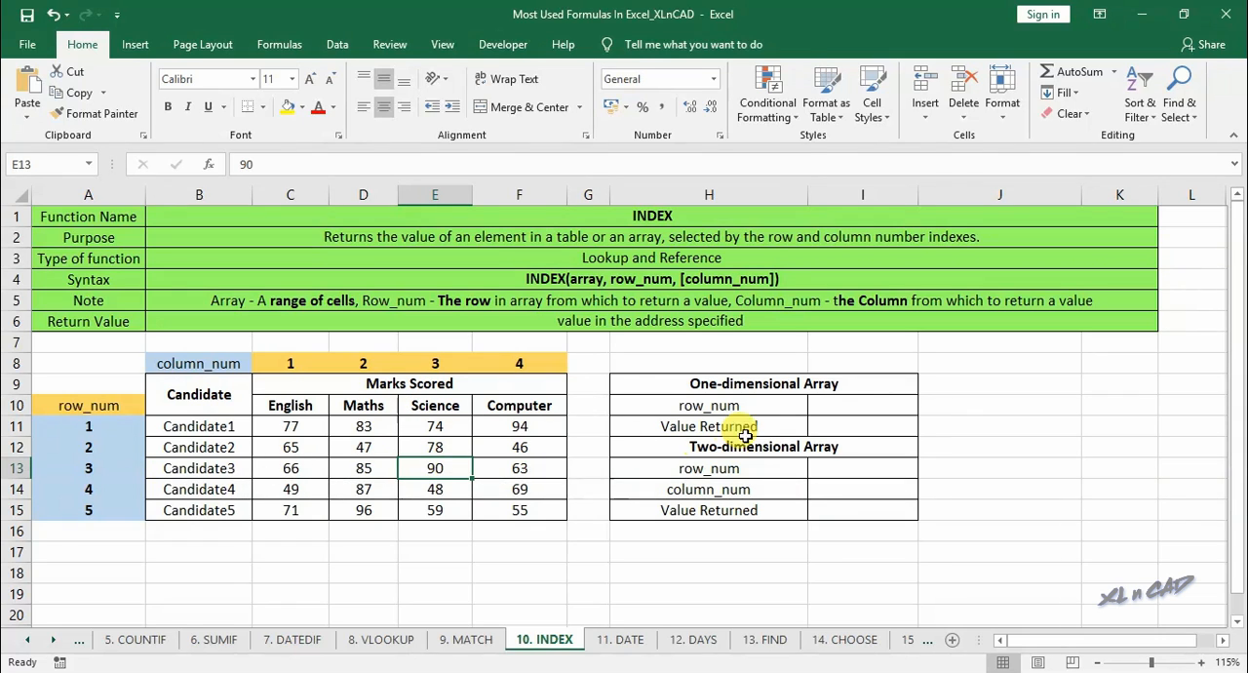
- Enter 3 in I10 as the row_num for the one-dimensional array
left_click(883, 407)
type("3")
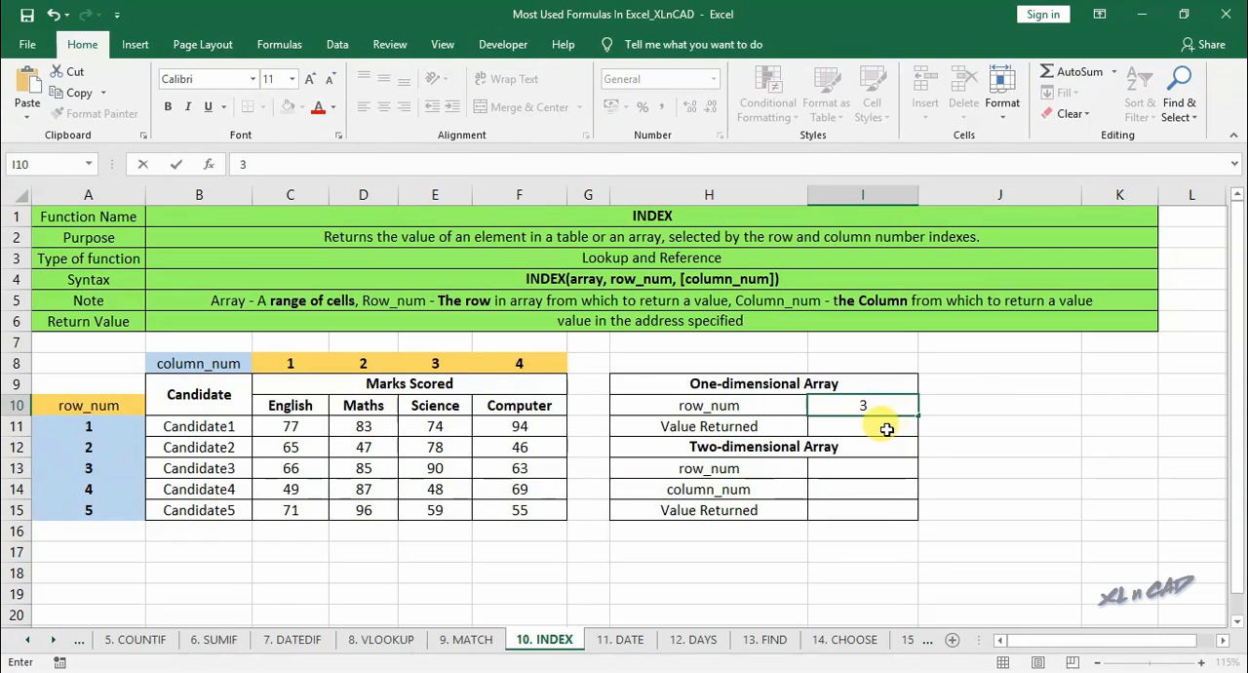
key("Return")
- Return the Science mark in I11 using INDEX with array E11:E15 and row number I10, and make the result bold
type("=i")
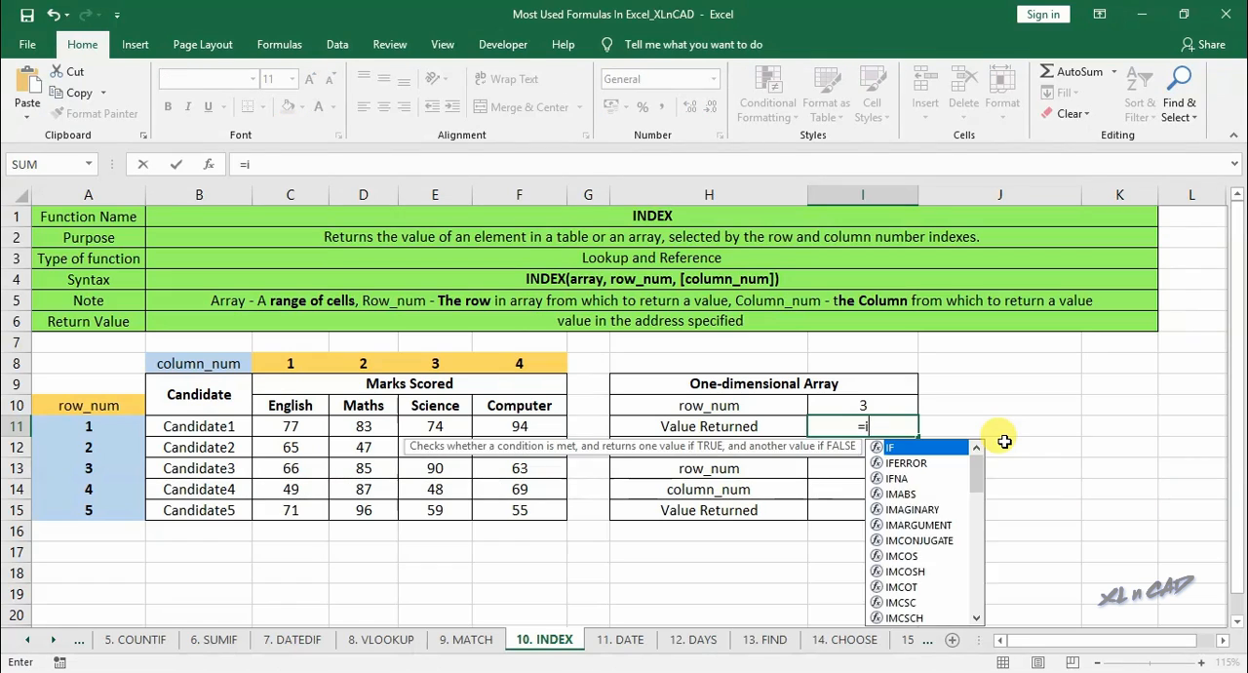
type("ndex(")
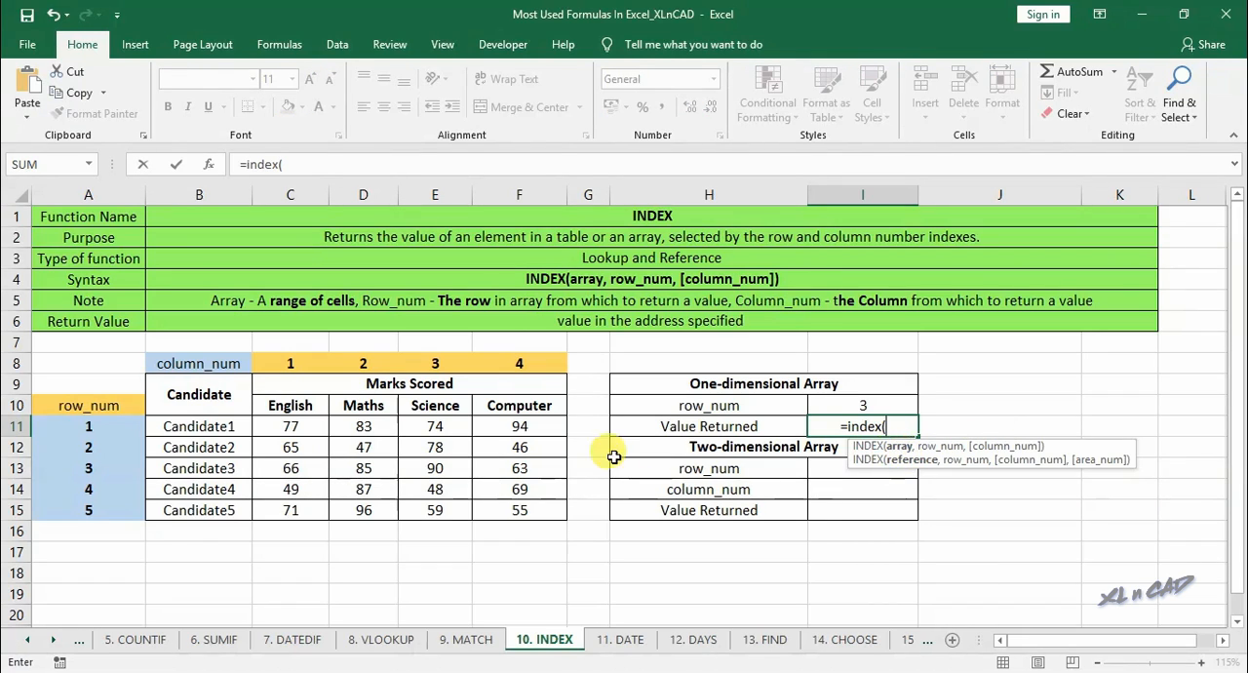
left_click_drag(442, 426, 443, 500)
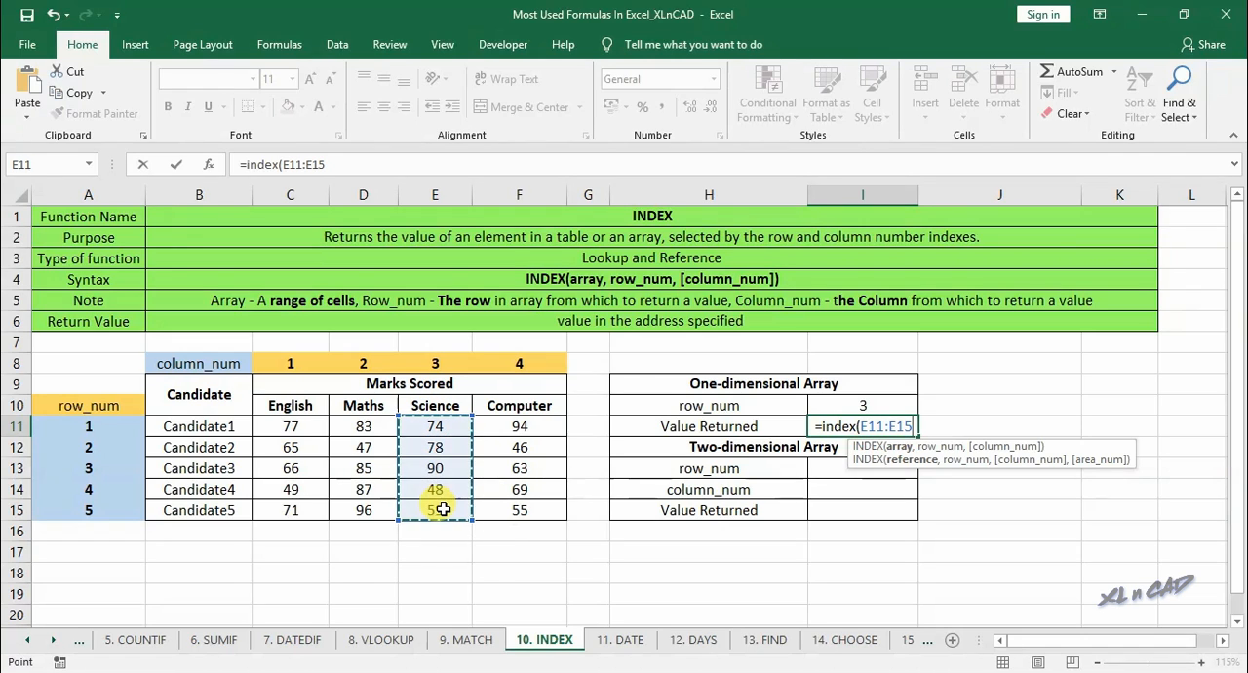
type(",")
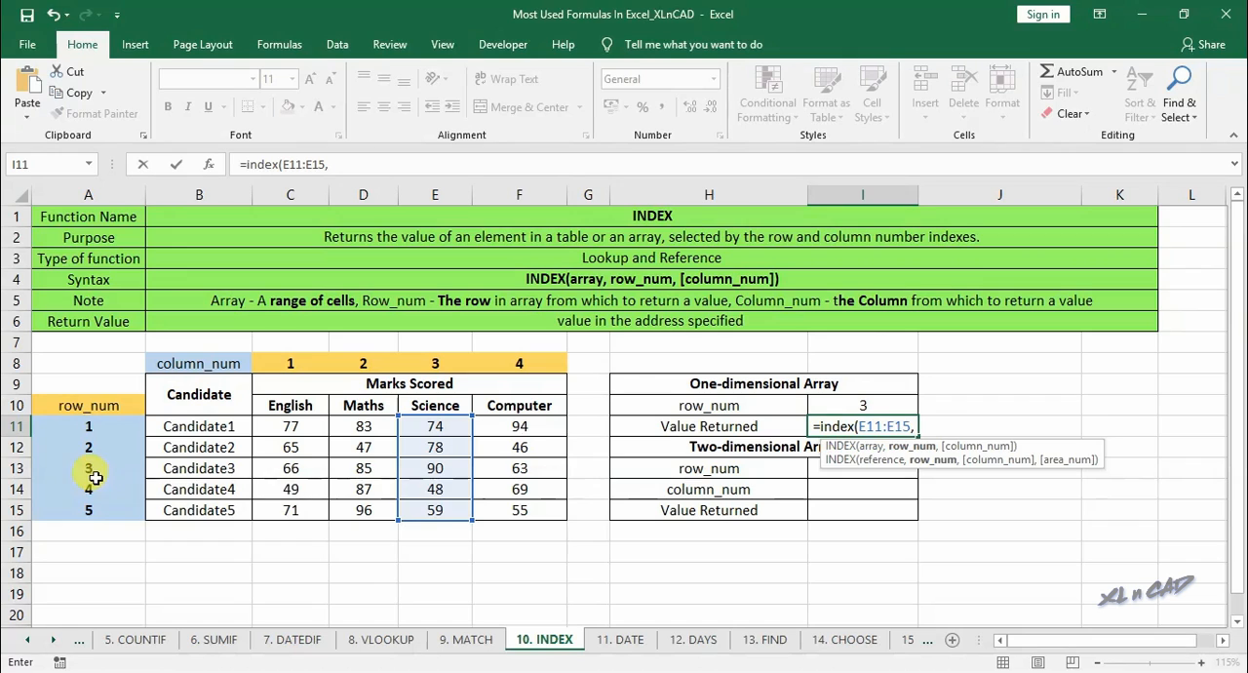
left_click(850, 408)
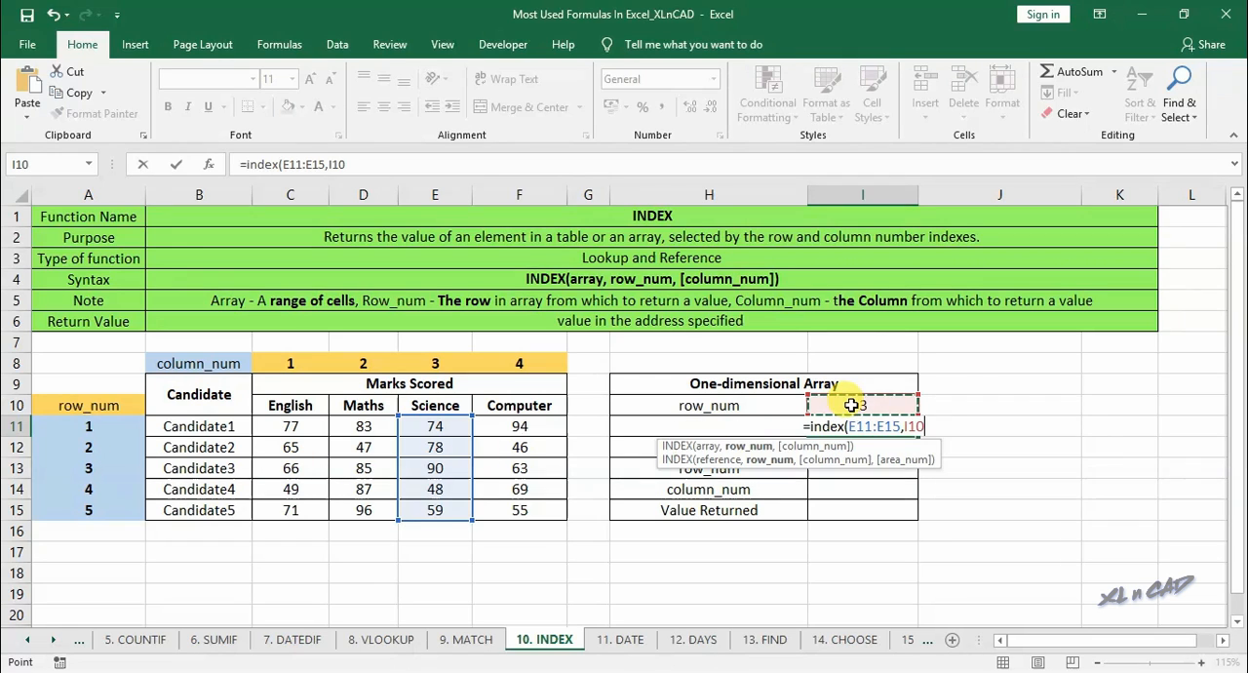
key("Return")
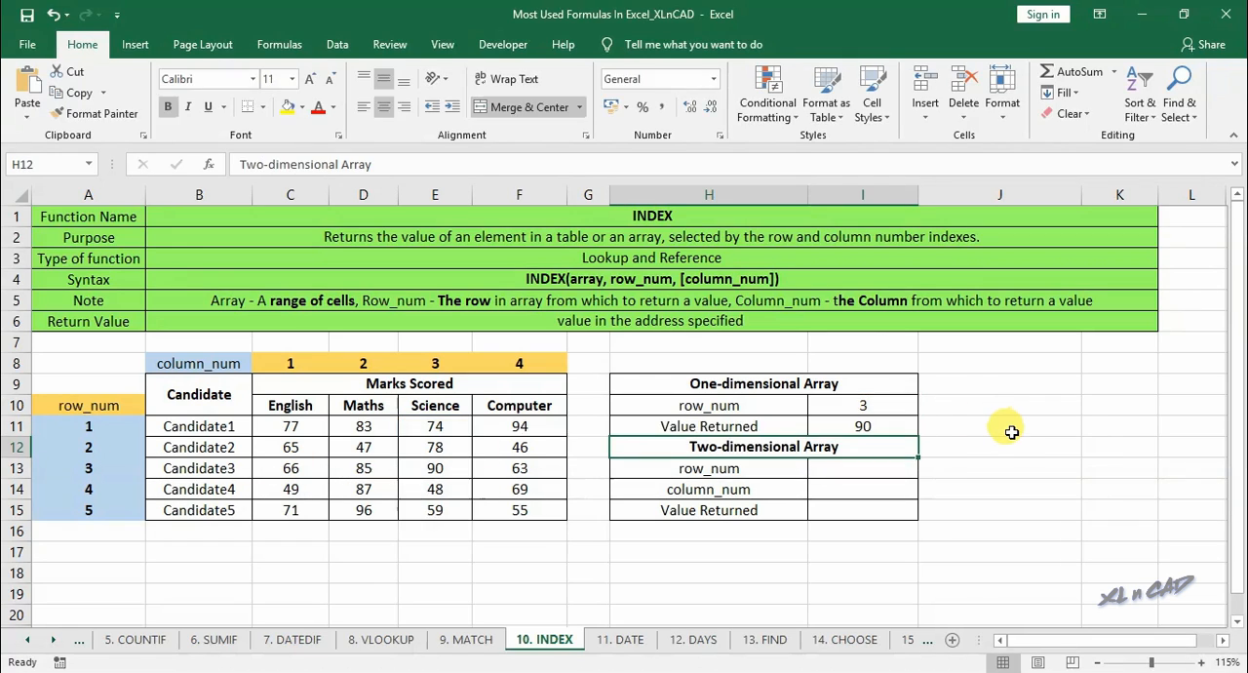
left_click(897, 430)
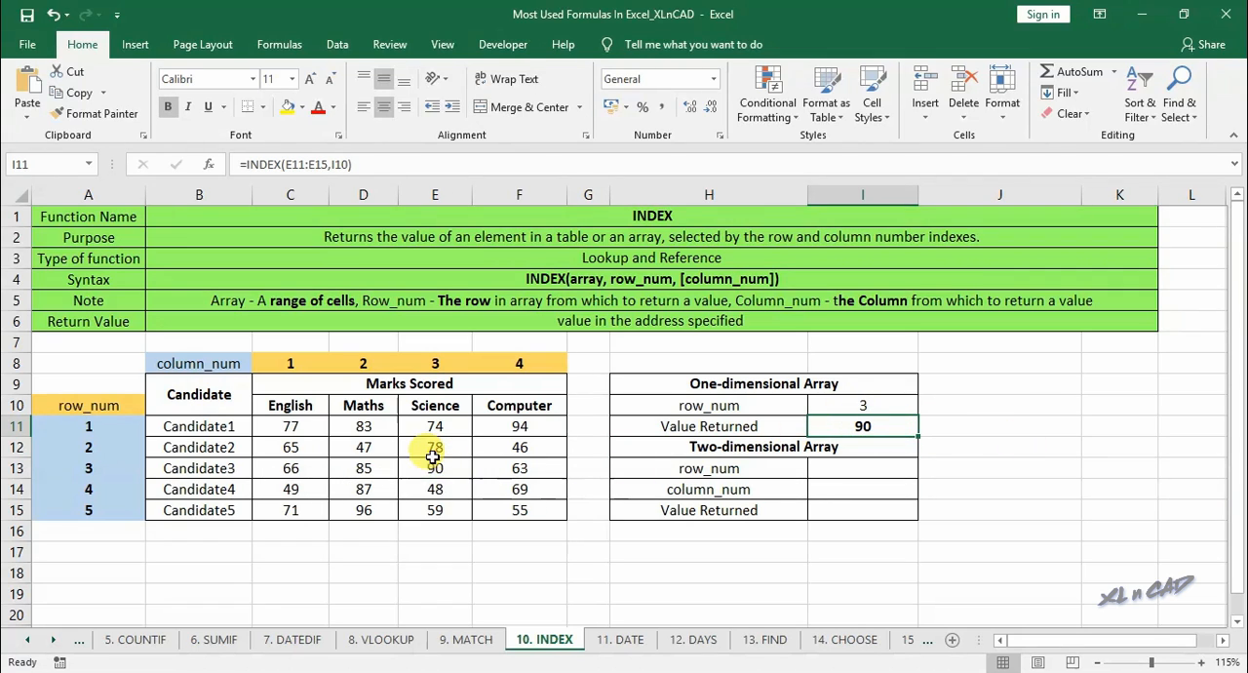
- Enter 2 as both row_num in I13 and column_num in I14 for the two-dimensional array, and locate the corresponding mark in D12
left_click(810, 444)
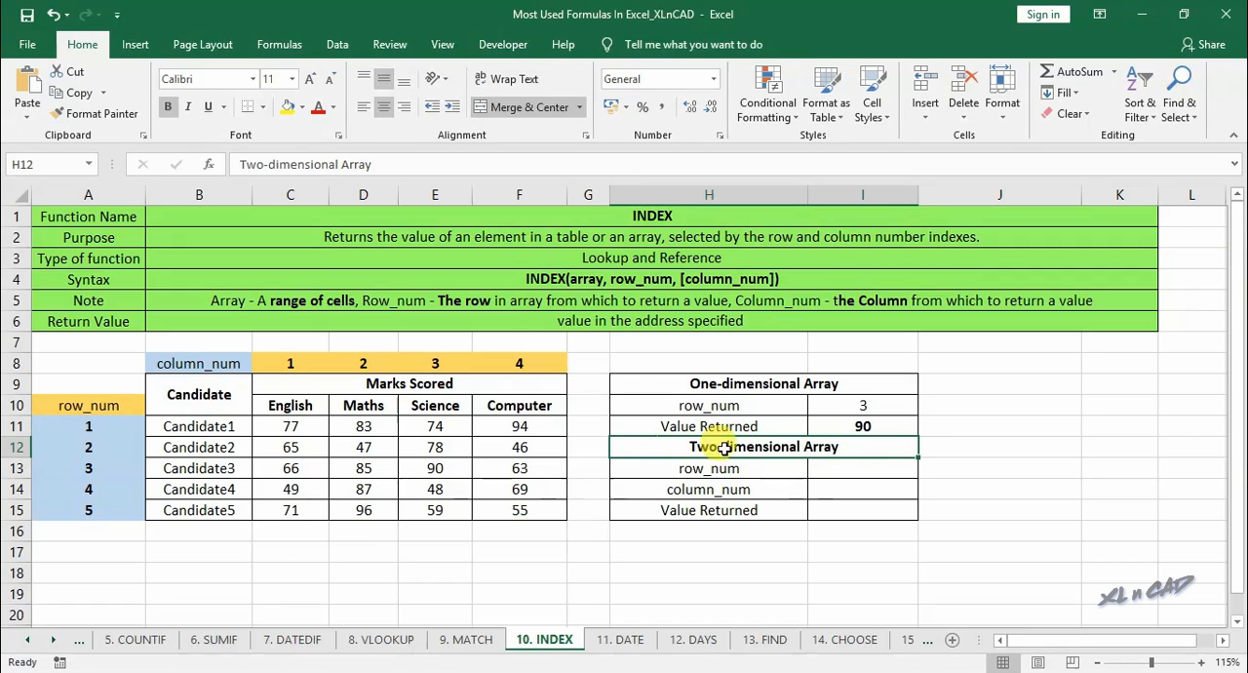
left_click_drag(300, 426, 527, 505)
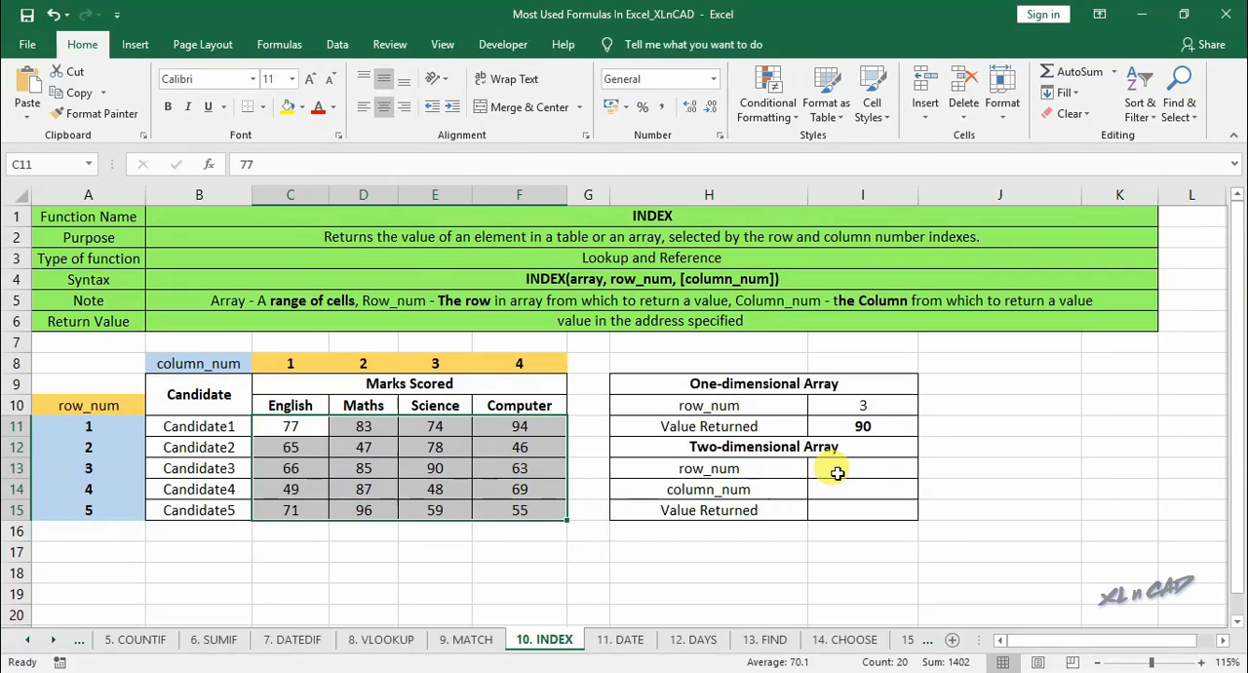
left_click(837, 473)
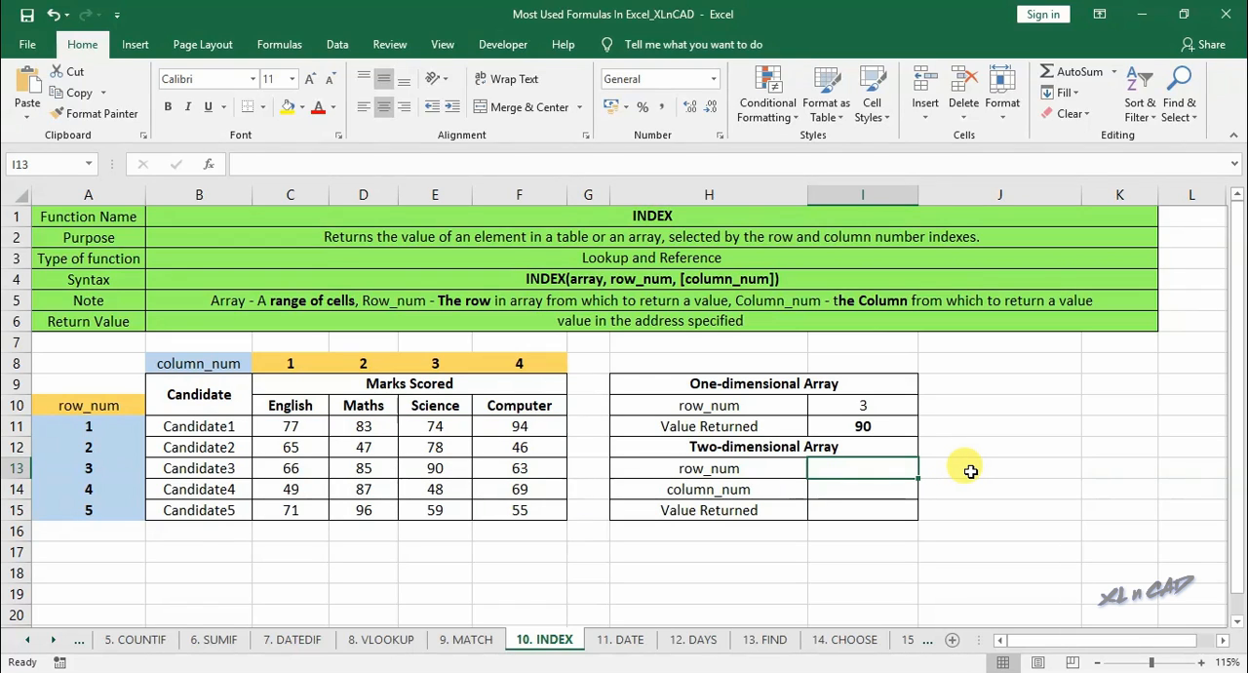
type("2")
left_click(872, 488)
type("2")
left_click(946, 500)
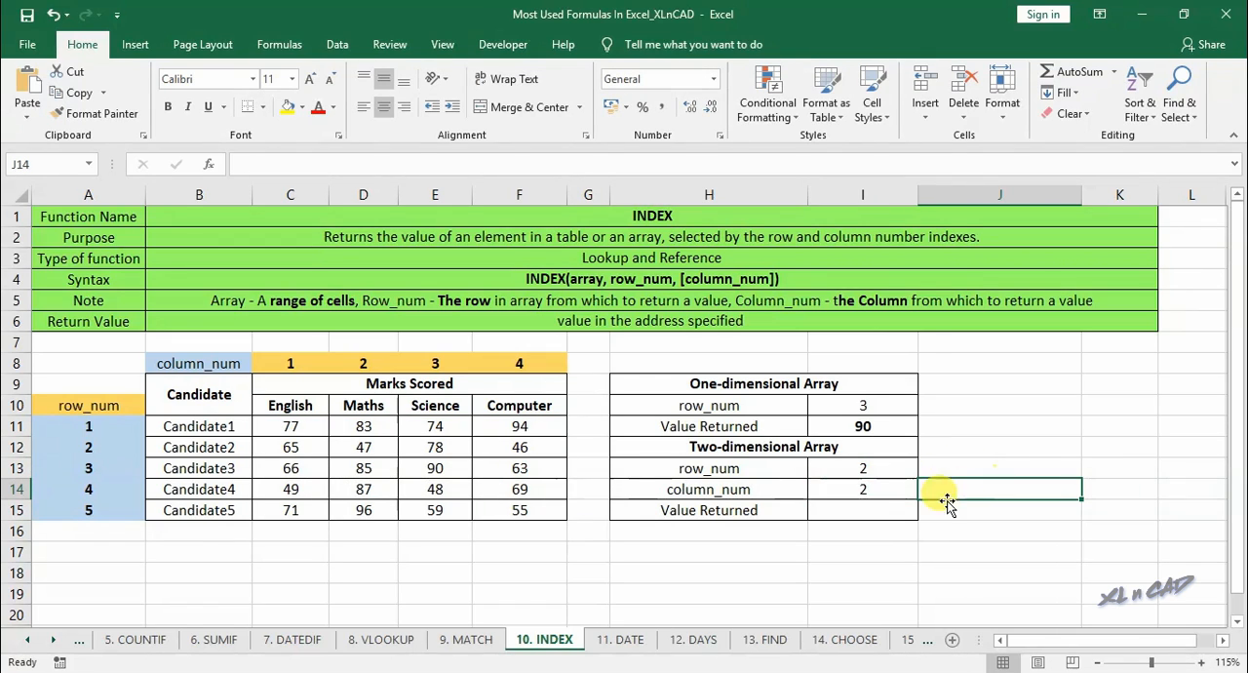
left_click_drag(98, 447, 349, 446)
left_click(372, 362)
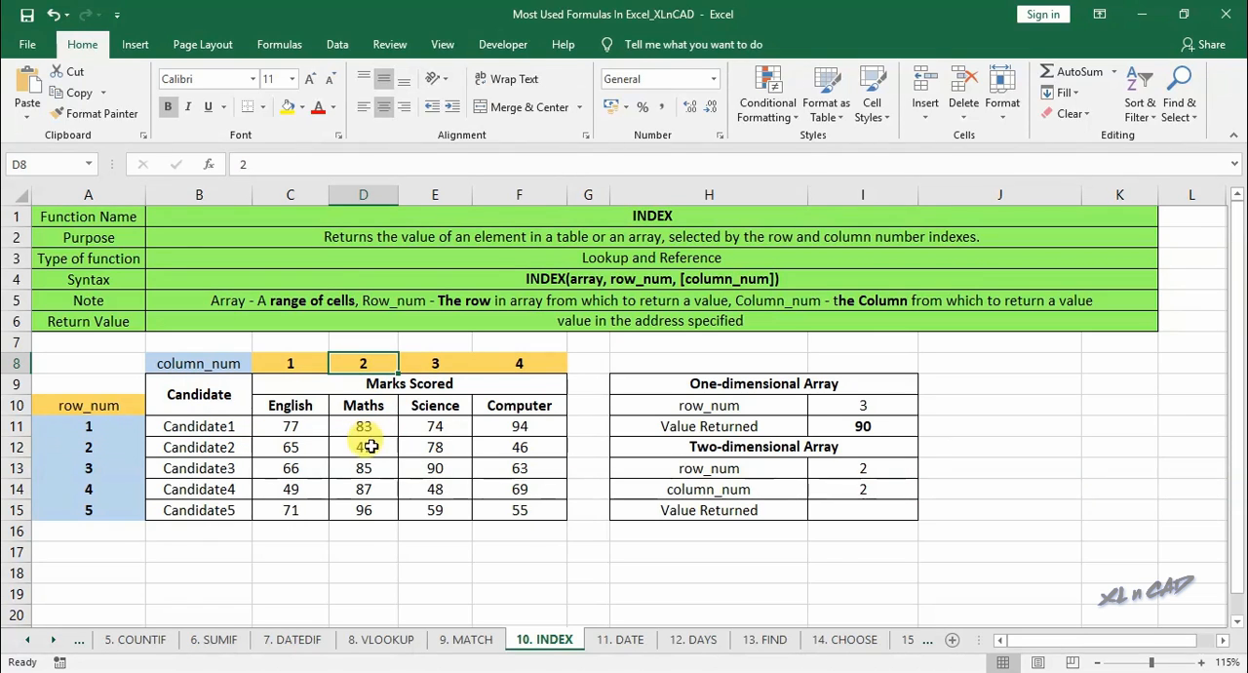
left_click(370, 447)
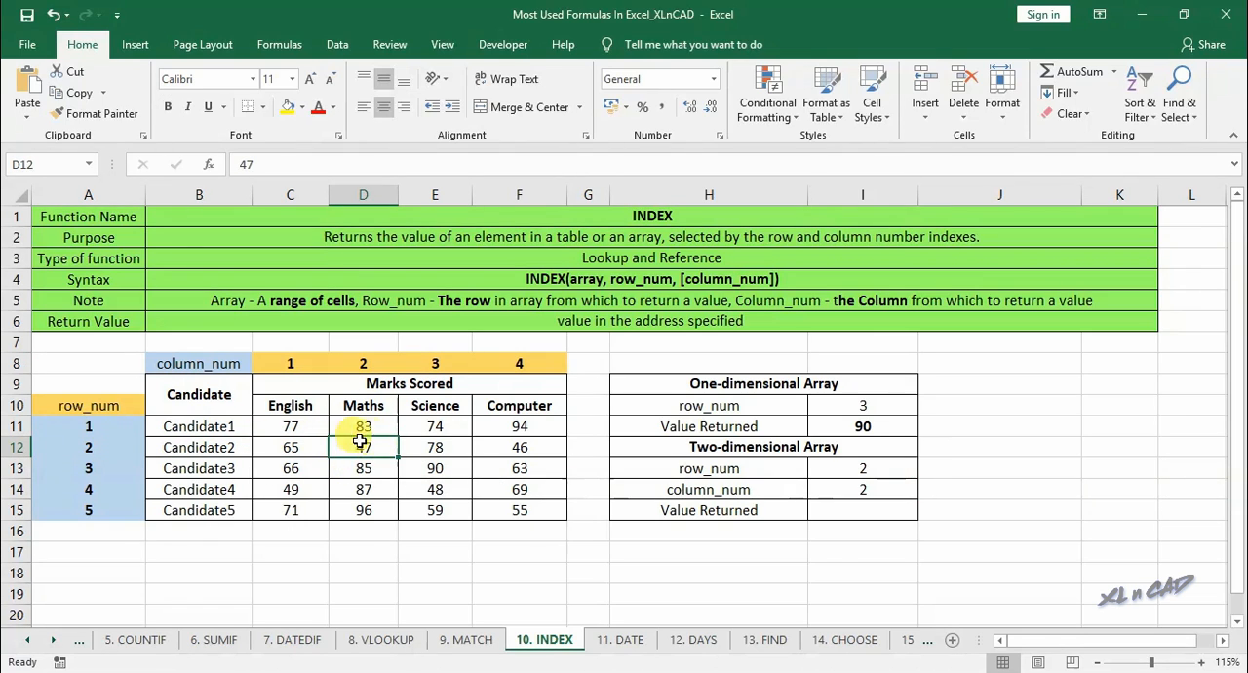
- Return the mark in I15 using INDEX with array C11:F15, row number I13 and column number I14, bold it, and compare it with D12
left_click(883, 510)
type("=index(")
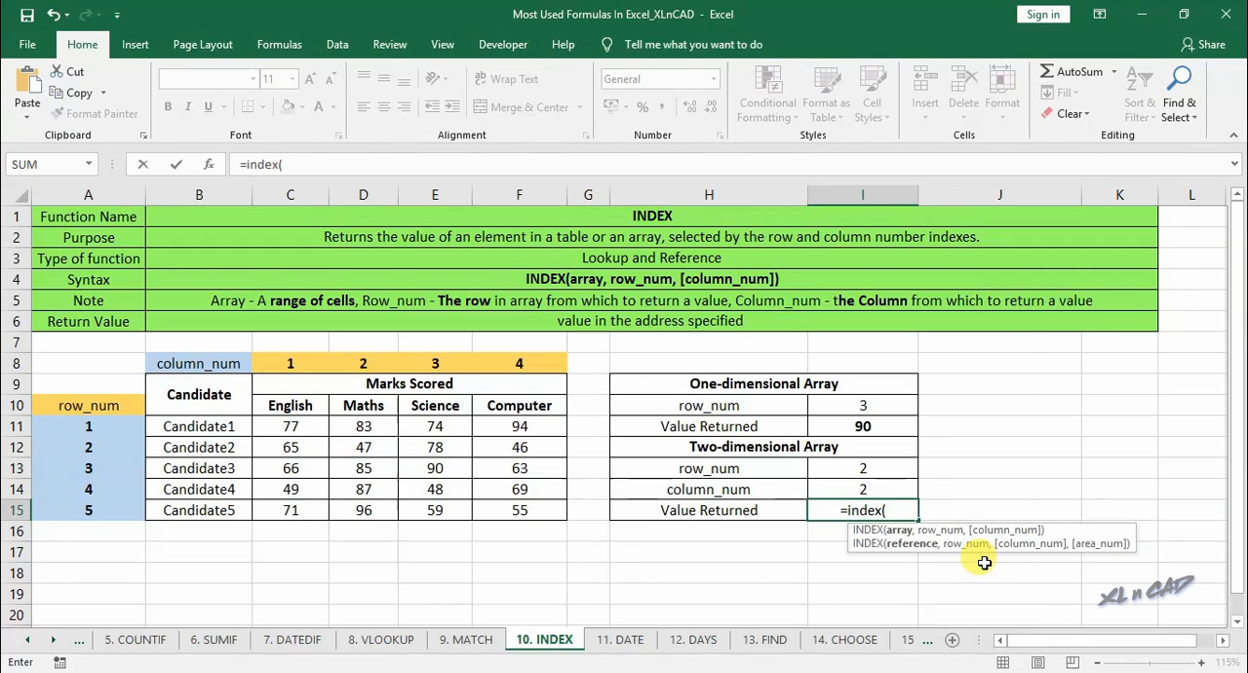
left_click_drag(290, 426, 534, 508)
type(",")
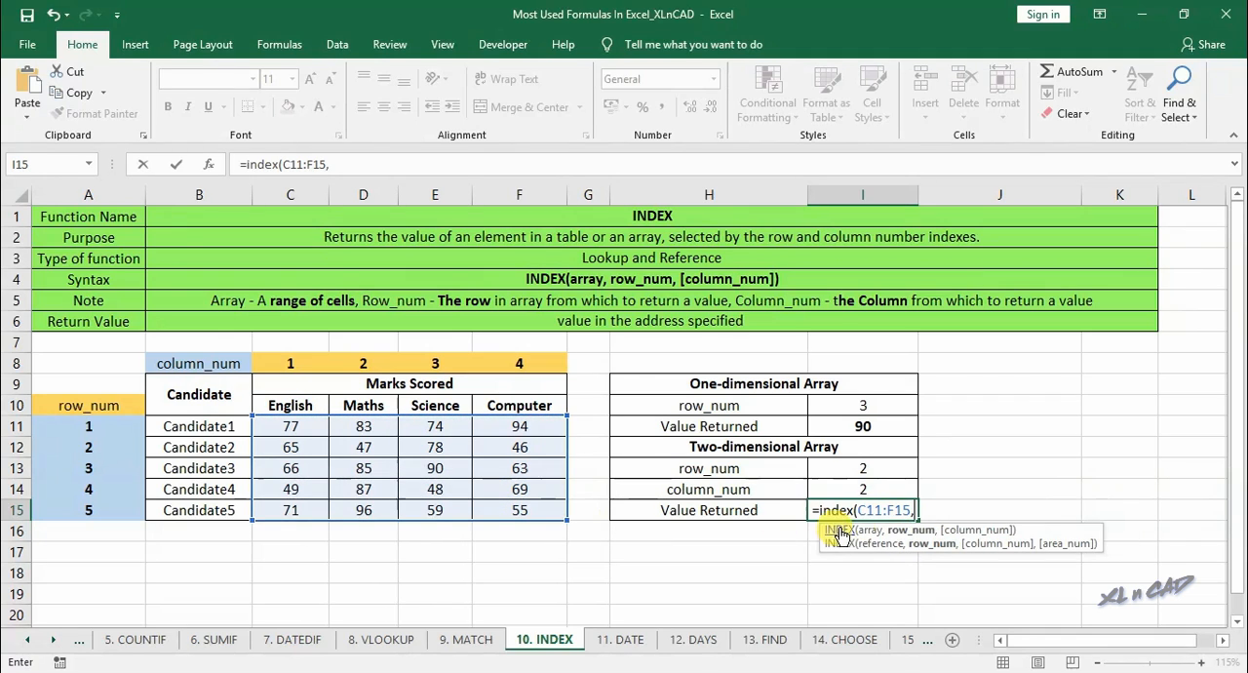
left_click(885, 469)
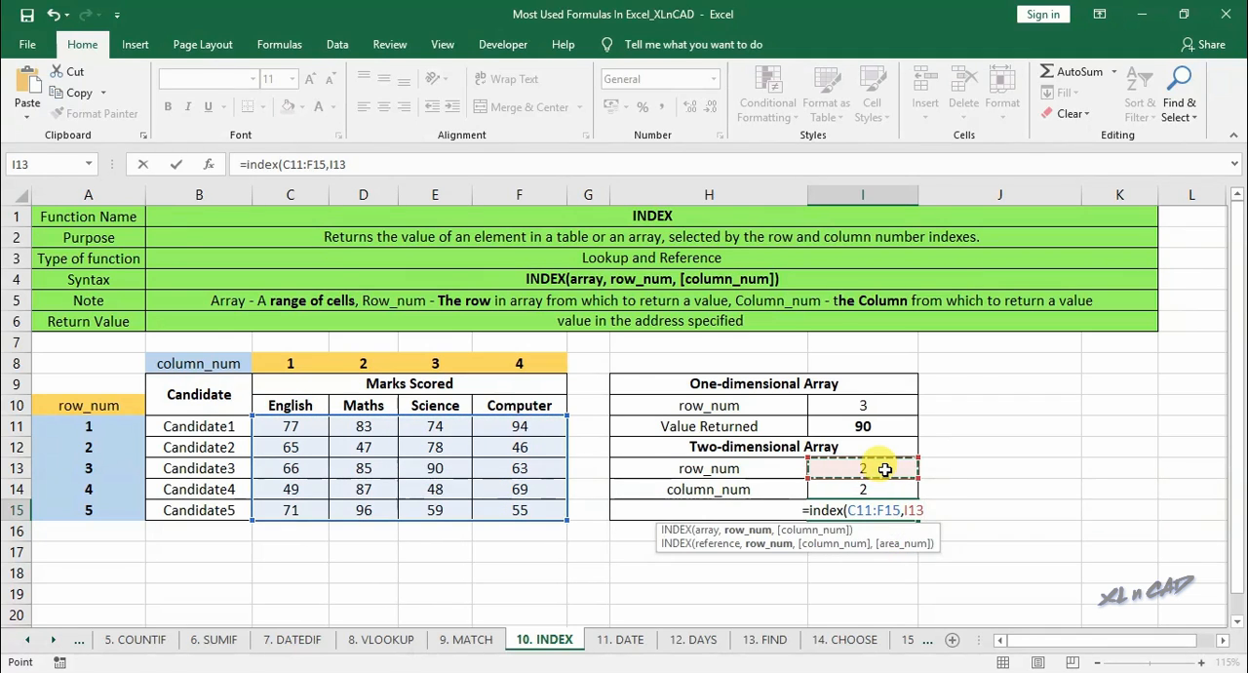
type(",")
left_click(869, 490)
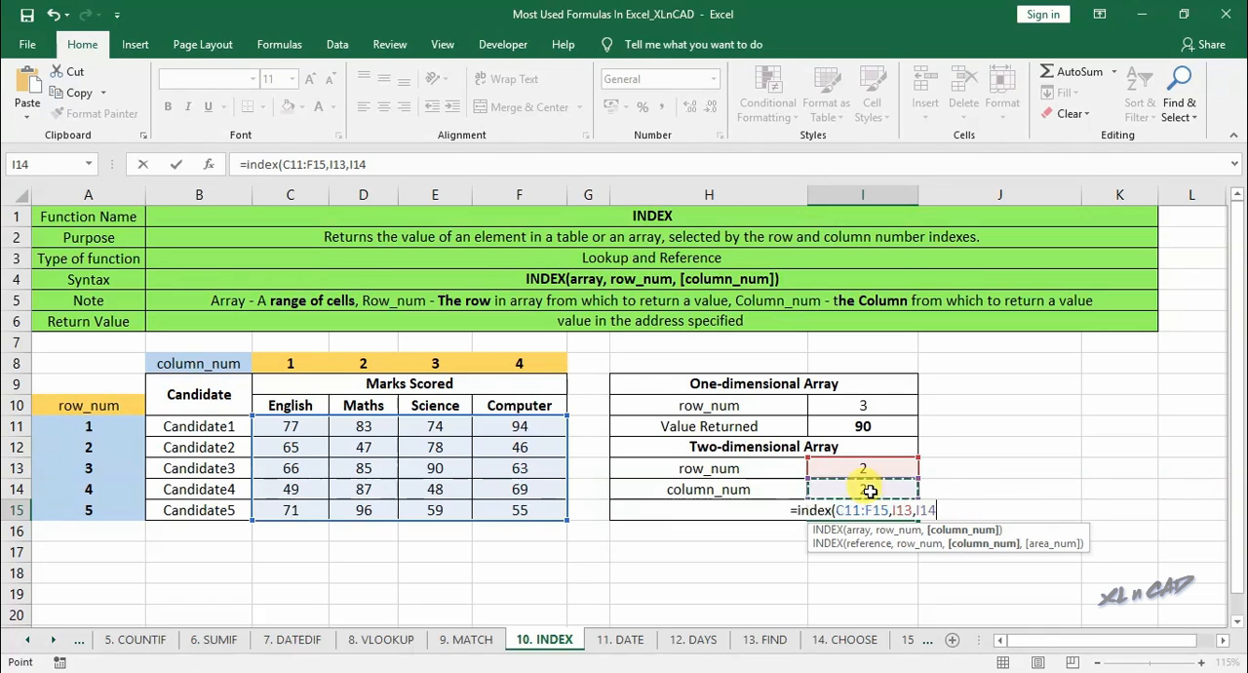
type(")")
key("Return")
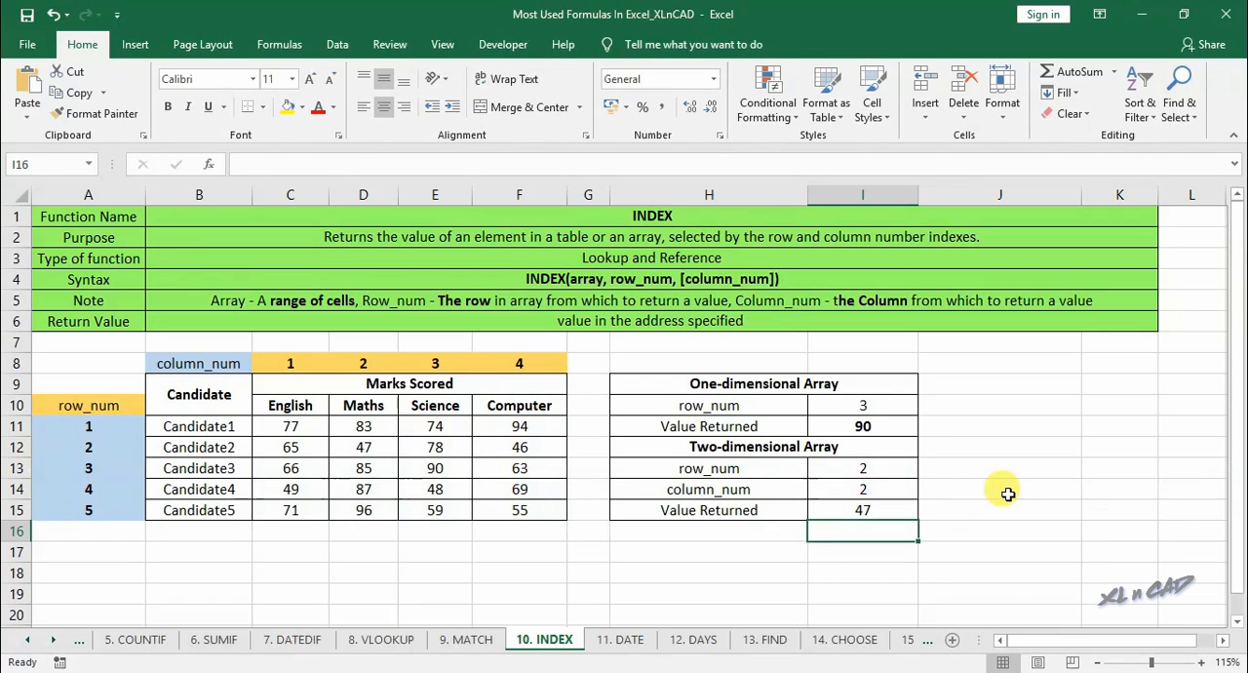
left_click(885, 505)
key("ctrl+b")
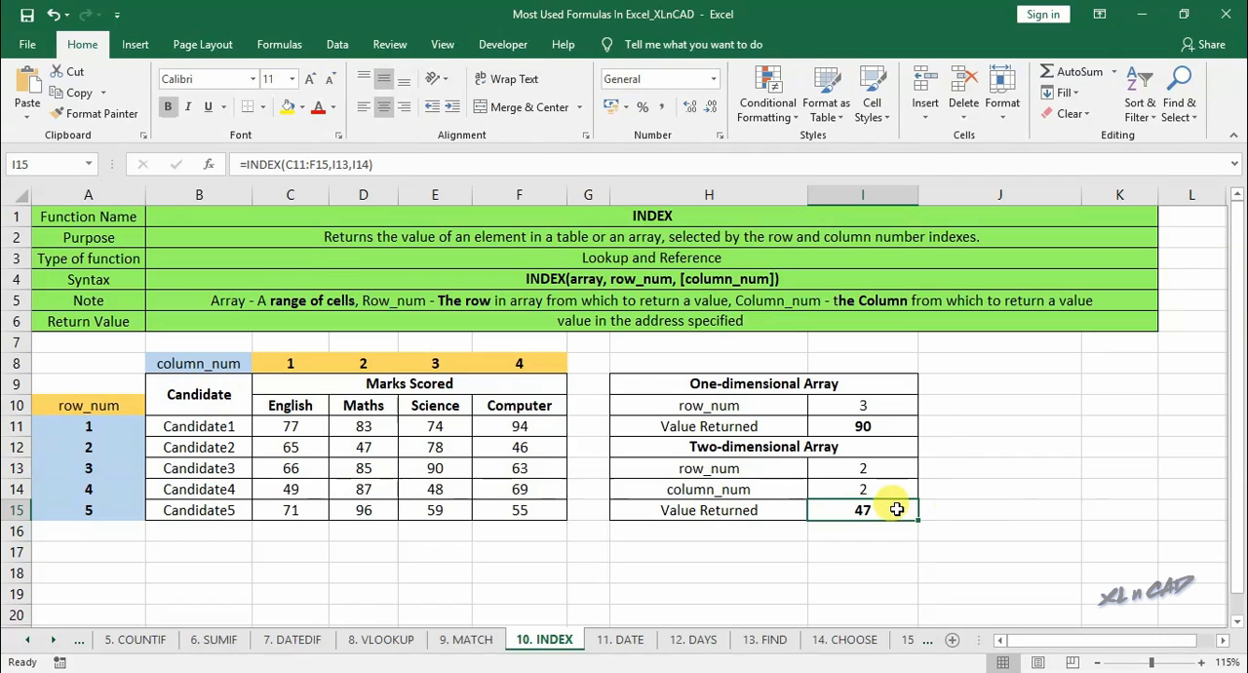
left_click(387, 448)
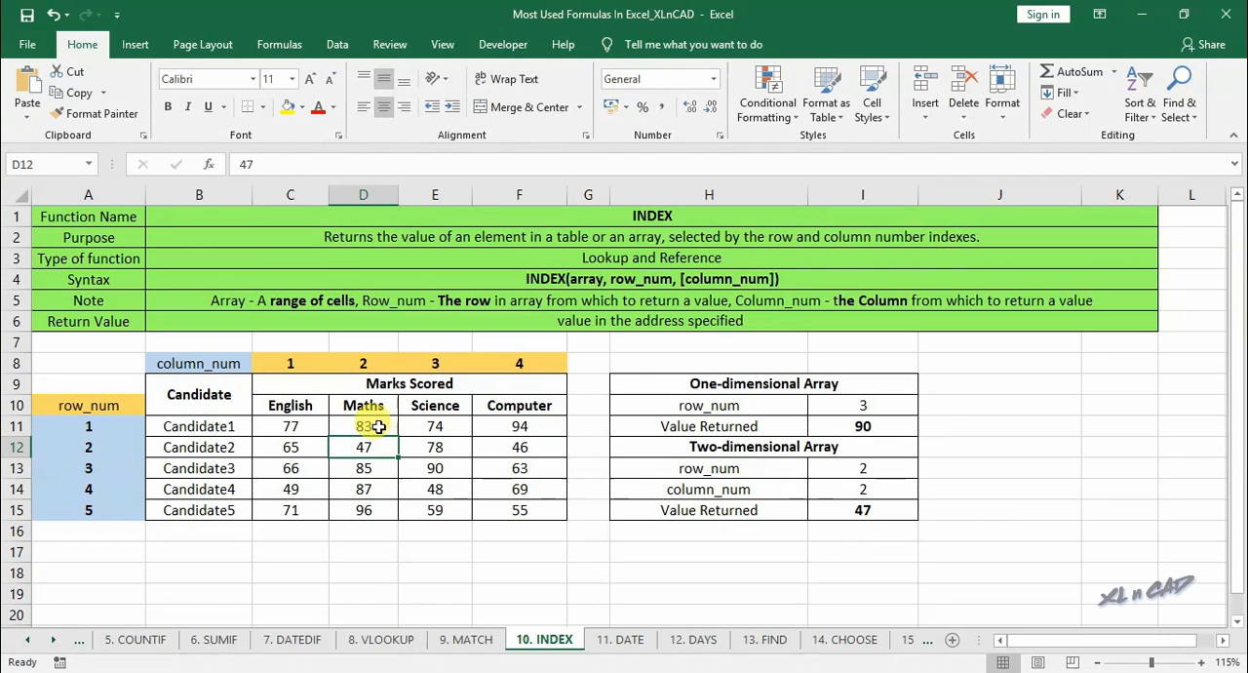
- Set the two-dimensional row_num in I13 to 4 and column_num in I14 to 3, and locate the corresponding mark in E14
left_click(124, 443)
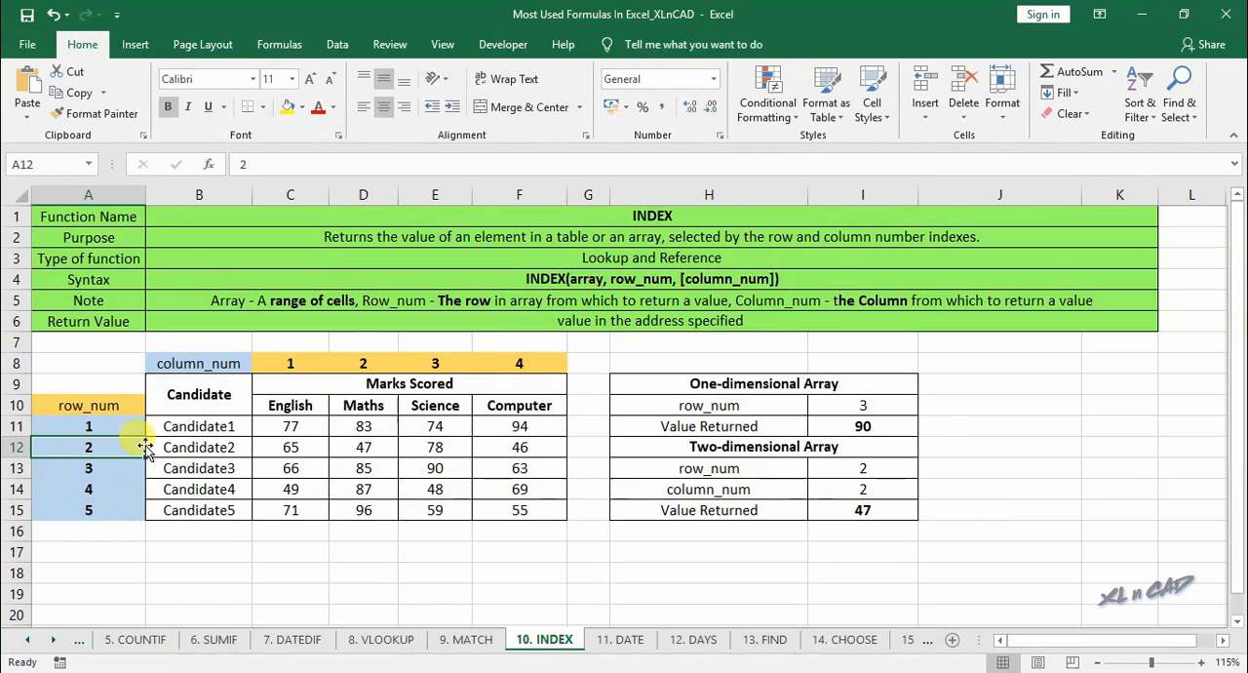
left_click(114, 488)
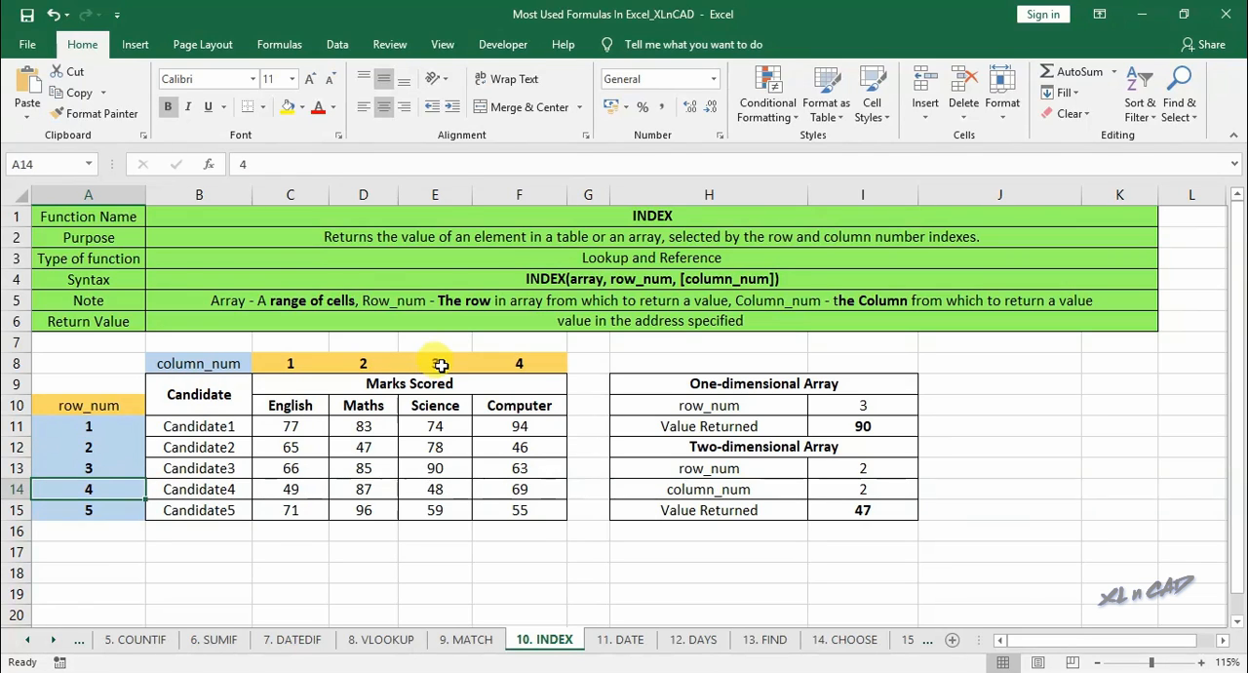
left_click(437, 369)
left_click(862, 469)
type("4")
key("Return")
type("3")
key("Tab")
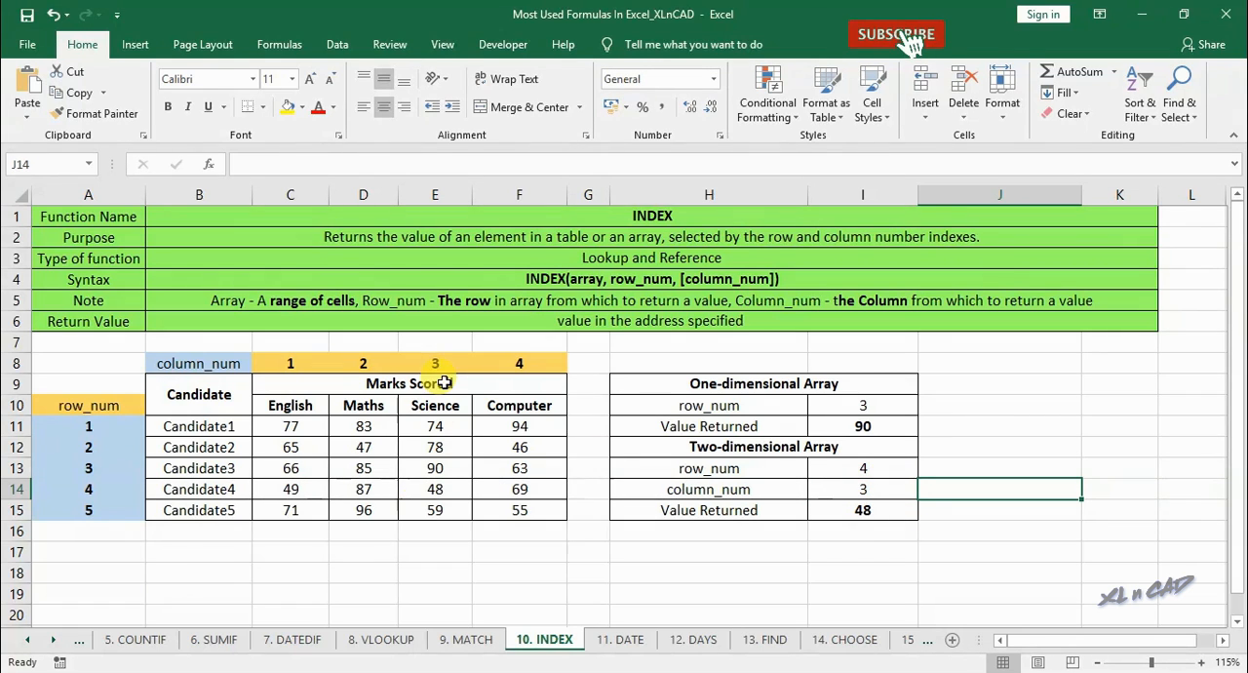
left_click(414, 489)
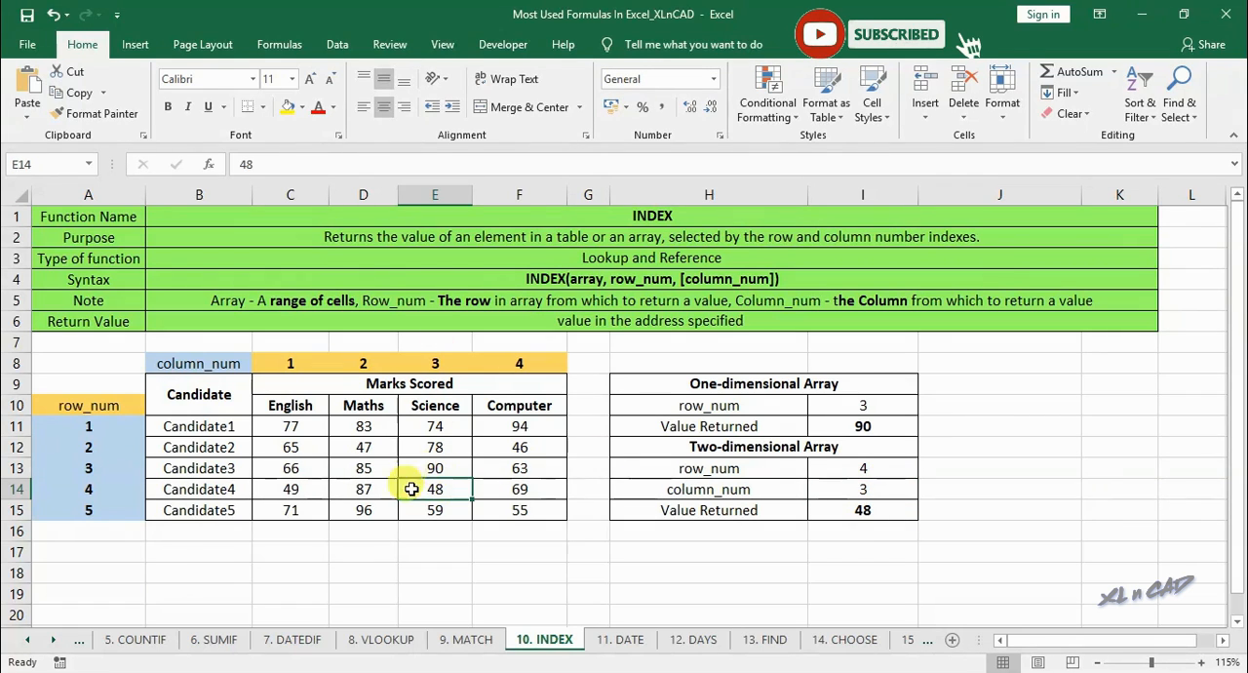
- Locate the mark in C11 and set both the two-dimensional row_num in I13 and column_num in I14 to 1
left_click(290, 426)
left_click(290, 363)
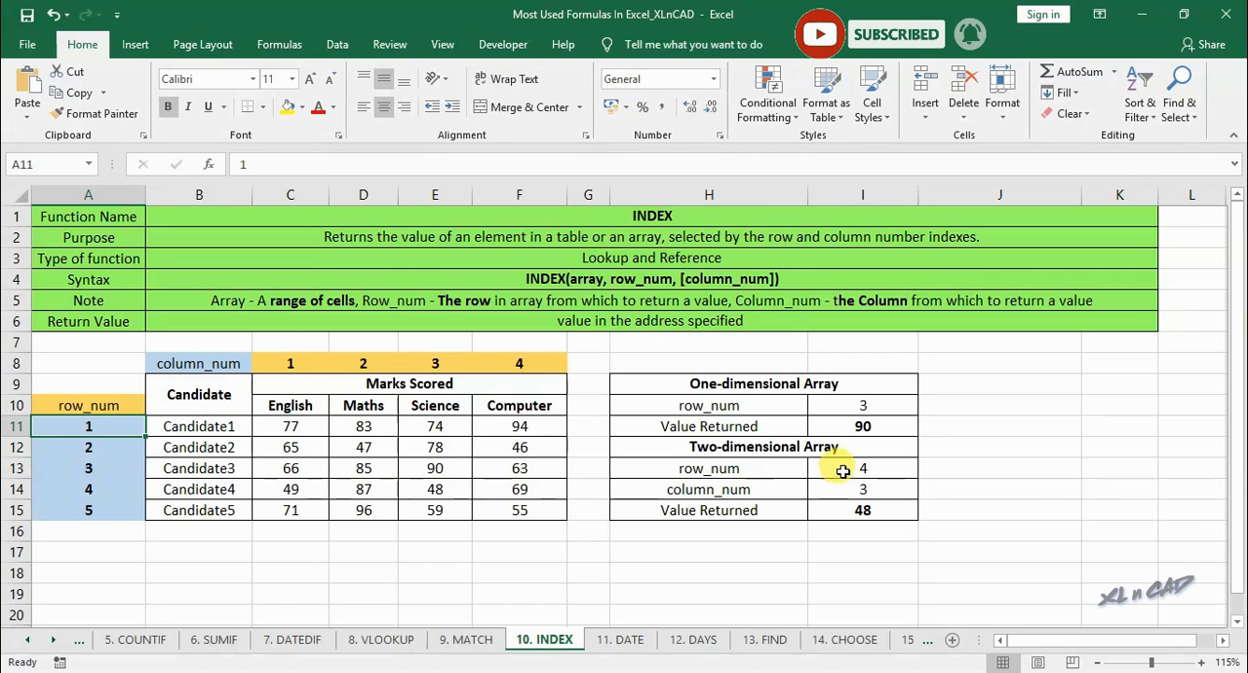
left_click(836, 469)
type("1")
key("Return")
type("1")
key("Return")
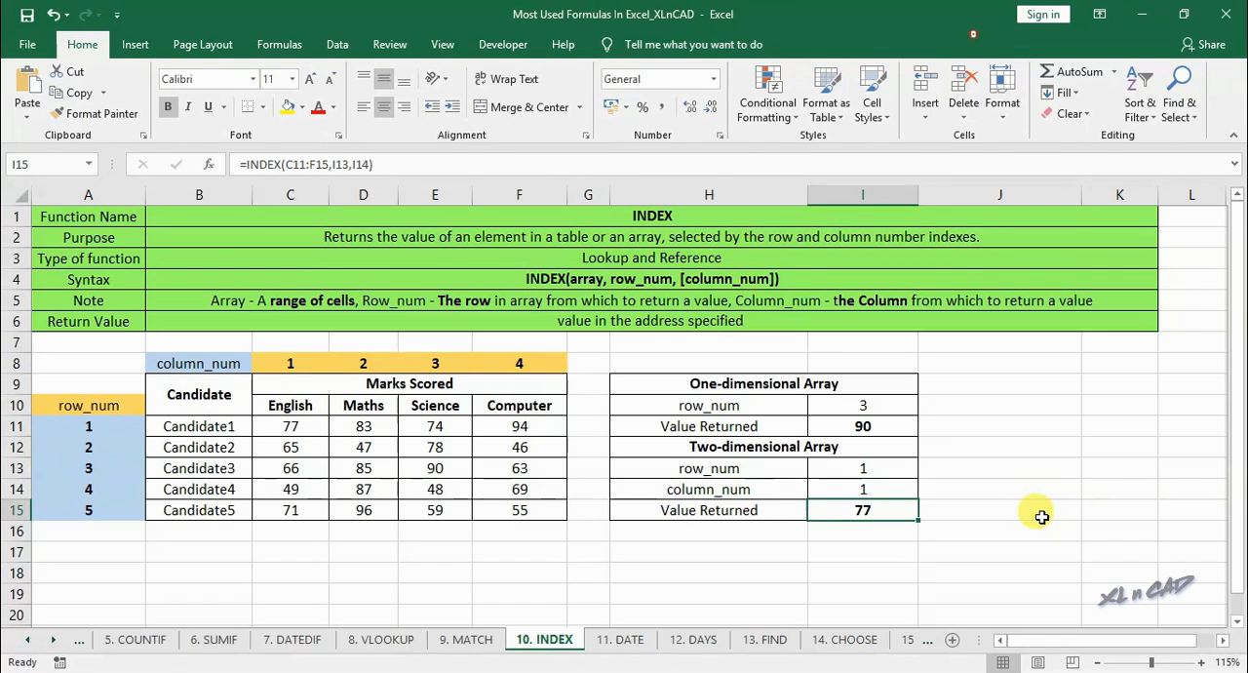
- Copy the one-dimensional formula from I11 without its equals sign and place it in J11 as the text INDEX(E11:E15,I10)
left_click(877, 426)
left_click(265, 164)
left_click_drag(266, 164, 432, 162)
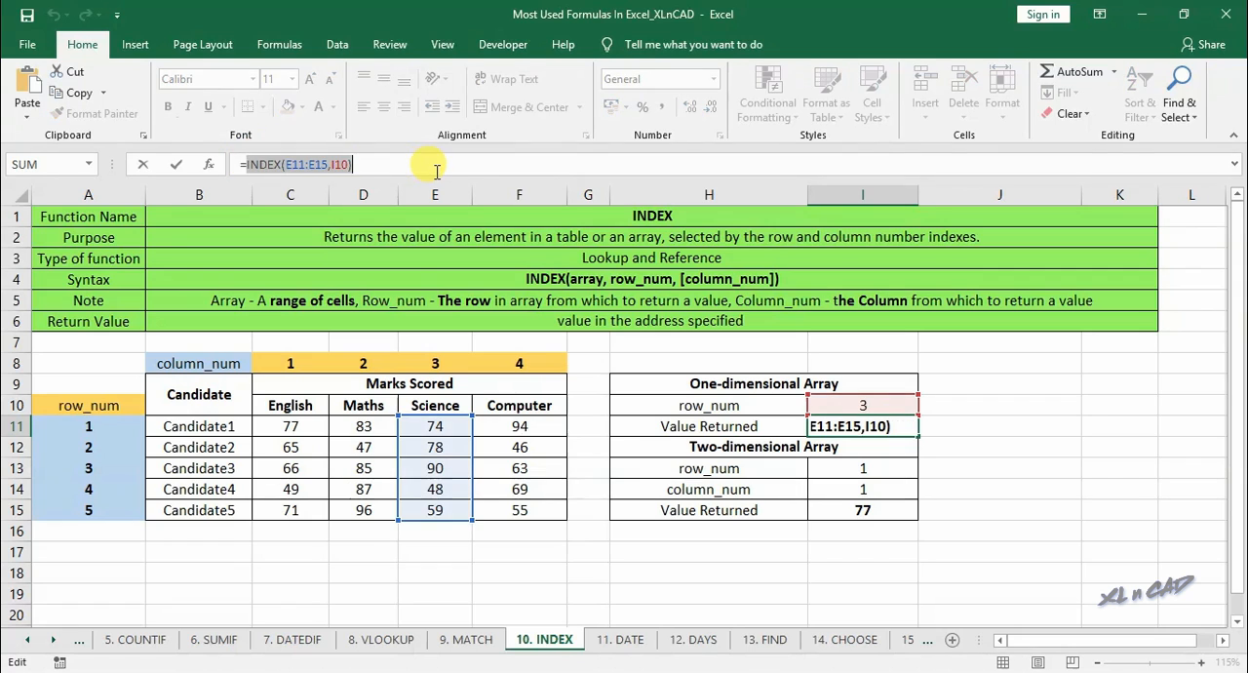
left_click(956, 422)
type("'")
key("ctrl+v")
key("Return")
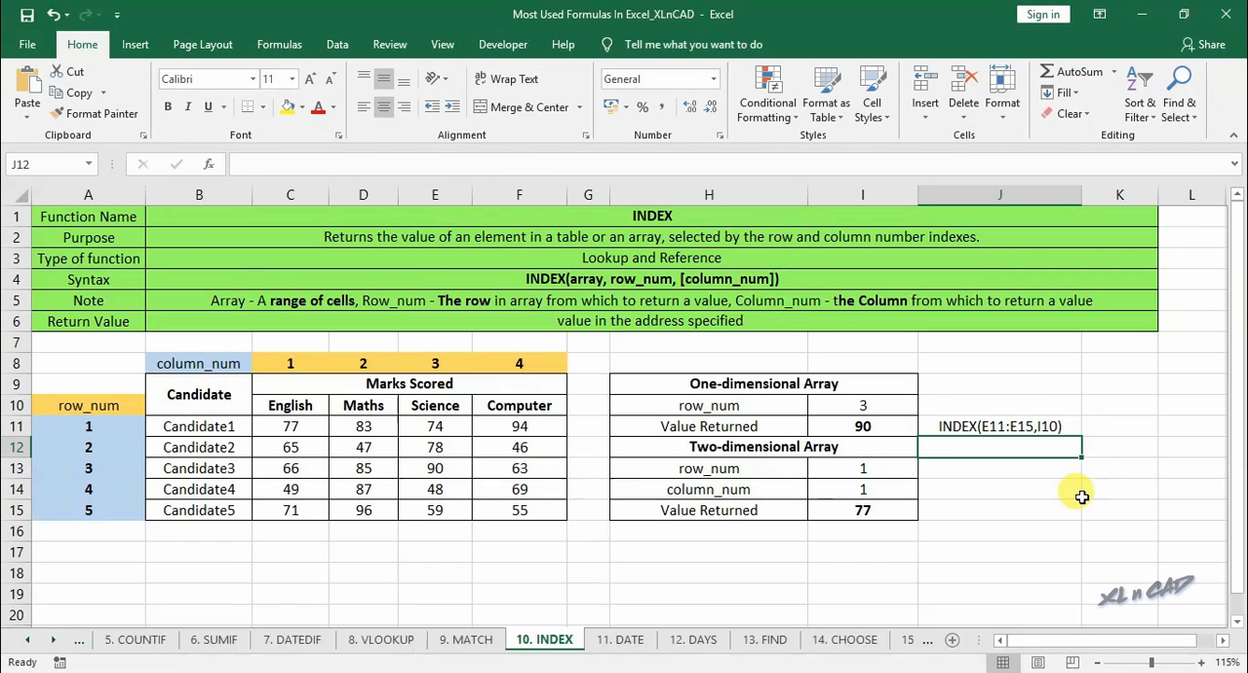
- Copy the two-dimensional formula from I15 without its equals sign and place it in J15 as the text INDEX(C11:F15,I13,I14)
left_click(873, 510)
left_click_drag(242, 164, 442, 172)
key("ctrl+c")
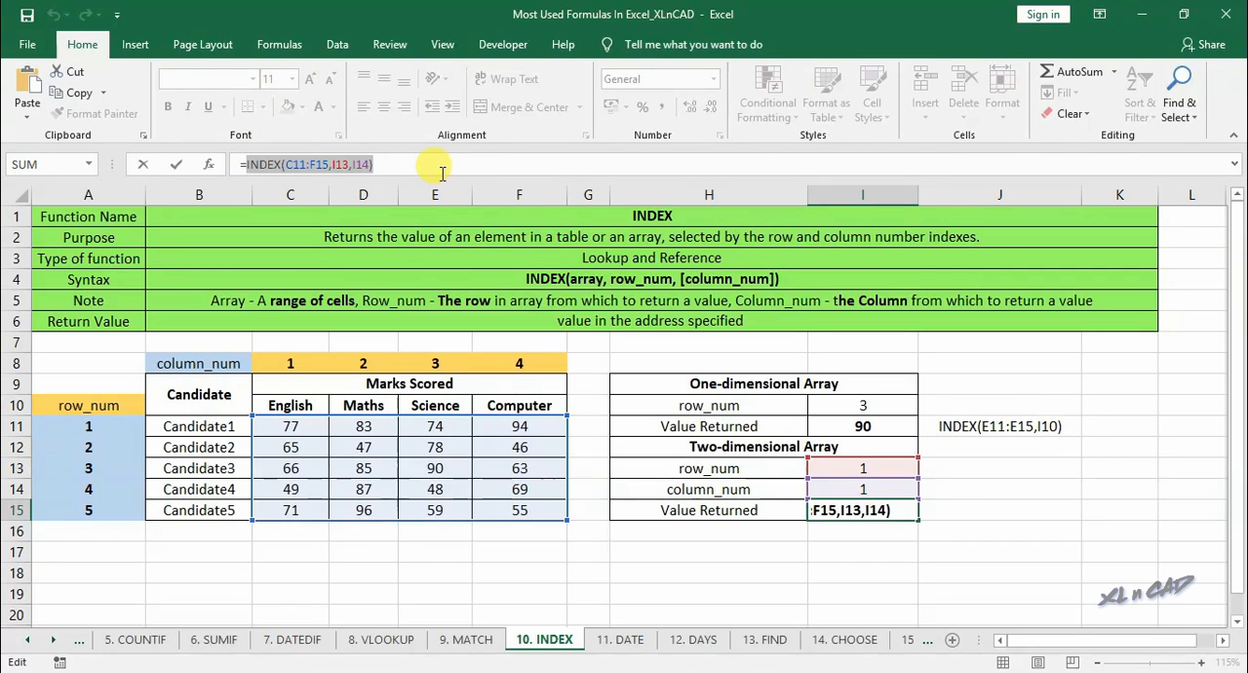
left_click(998, 507)
type("'")
key("ctrl+v")
key("Return")
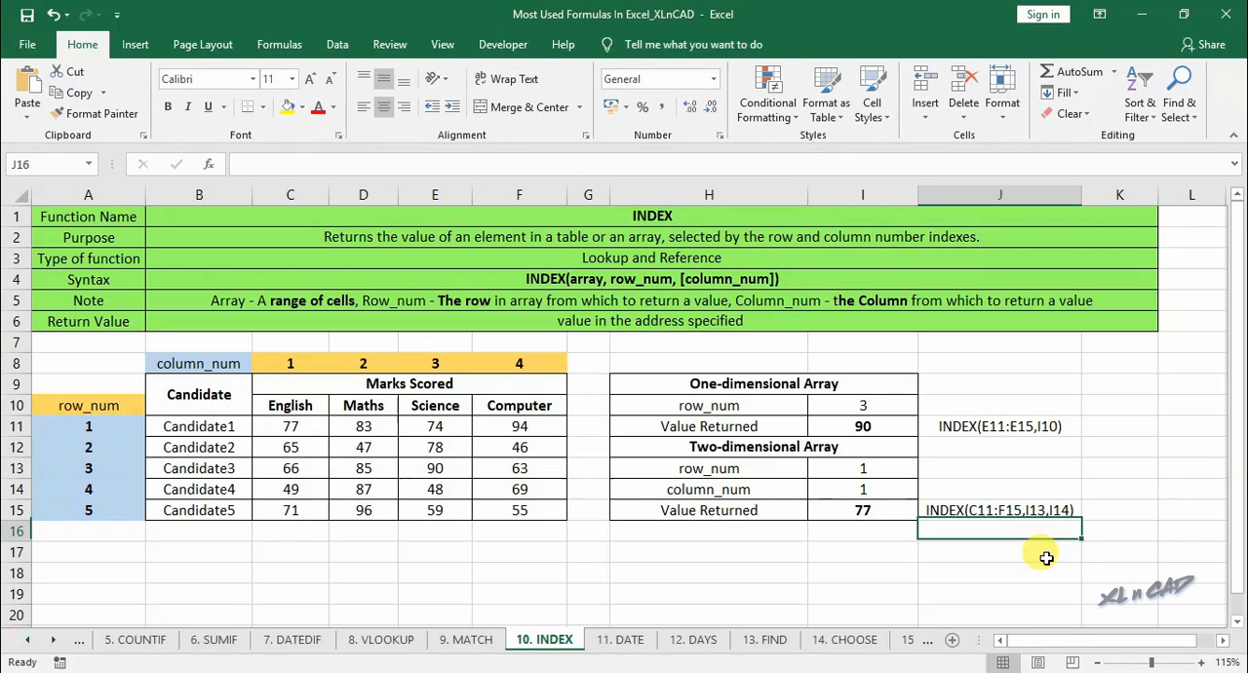
- Open the 11. DATE worksheet
key("ctrl+Page_Down")
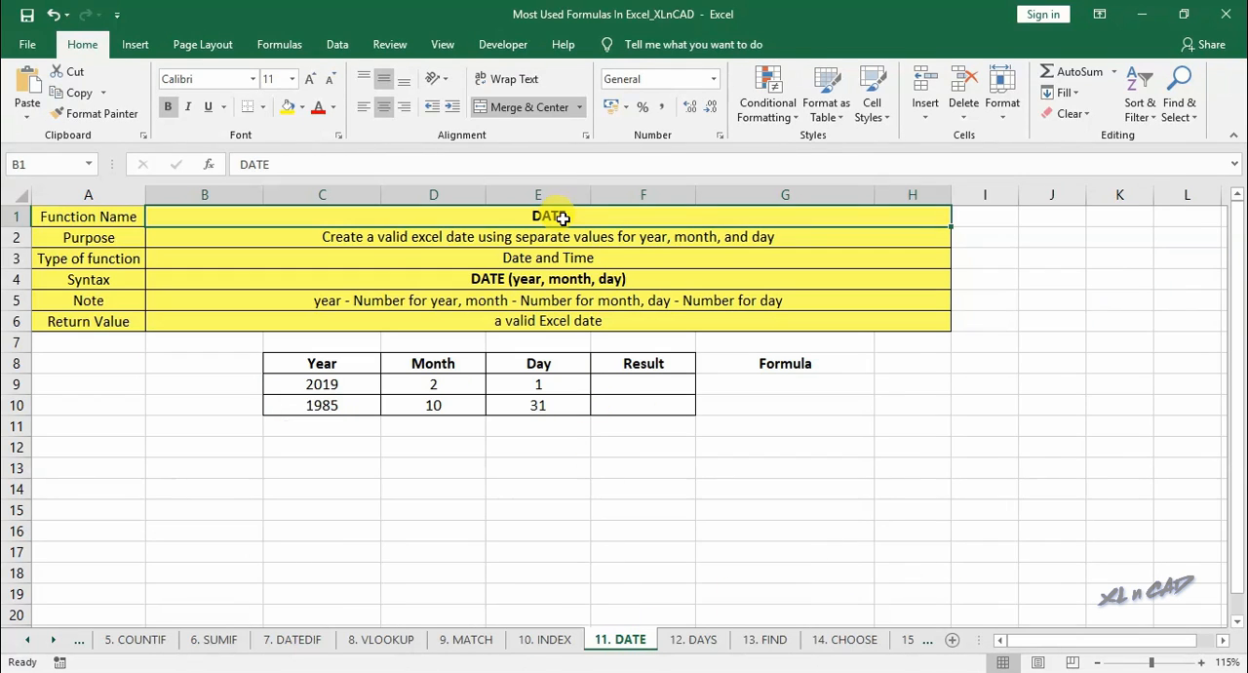
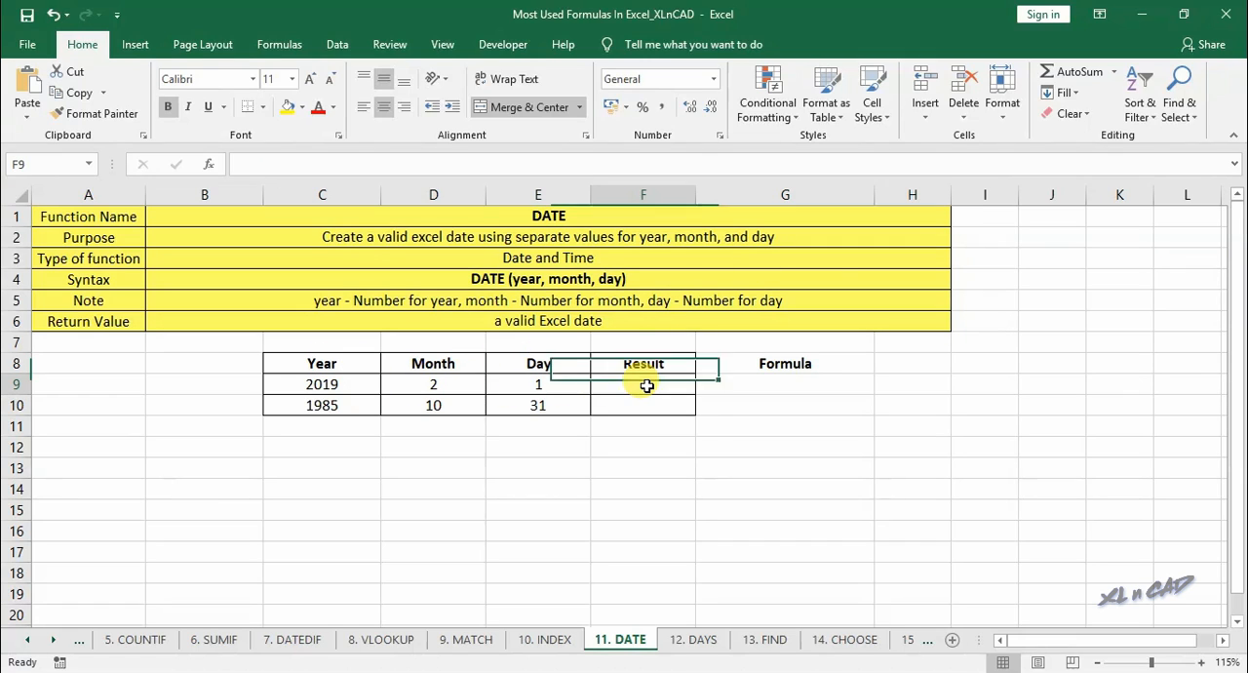
- Enter a DATE formula in F9 taking the year from C9, the month from D9 and the day from E9
left_click(644, 386)
type("=date(")
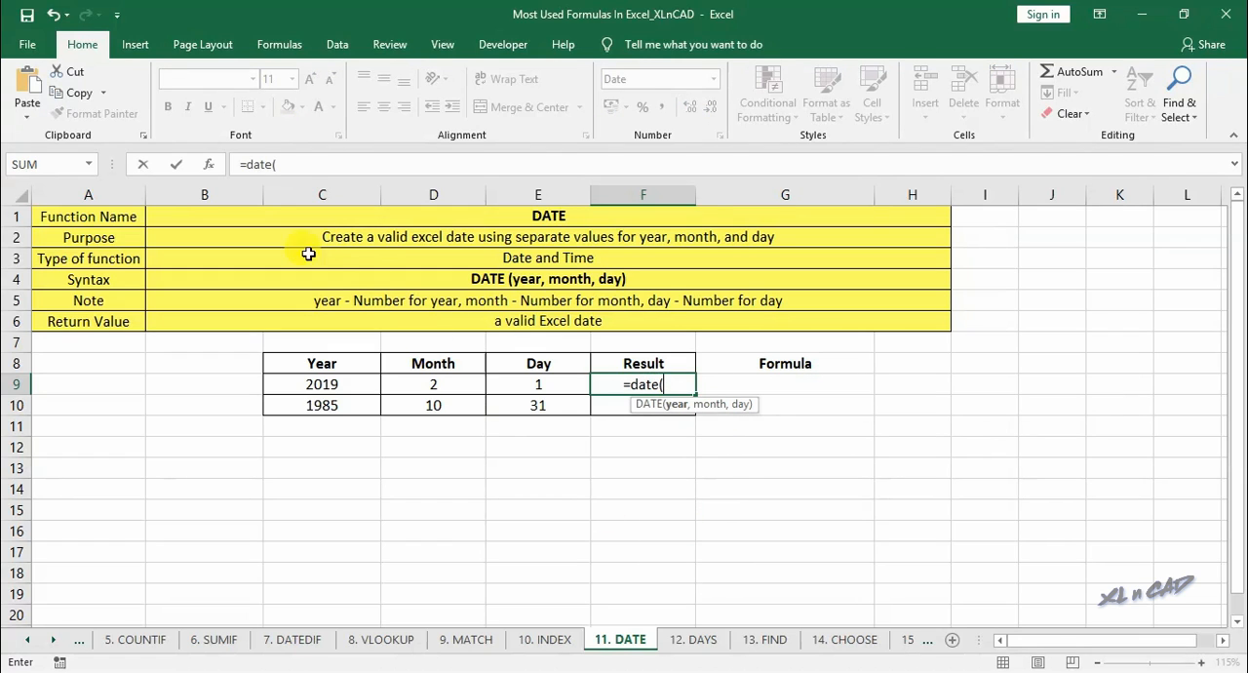
left_click(207, 164)
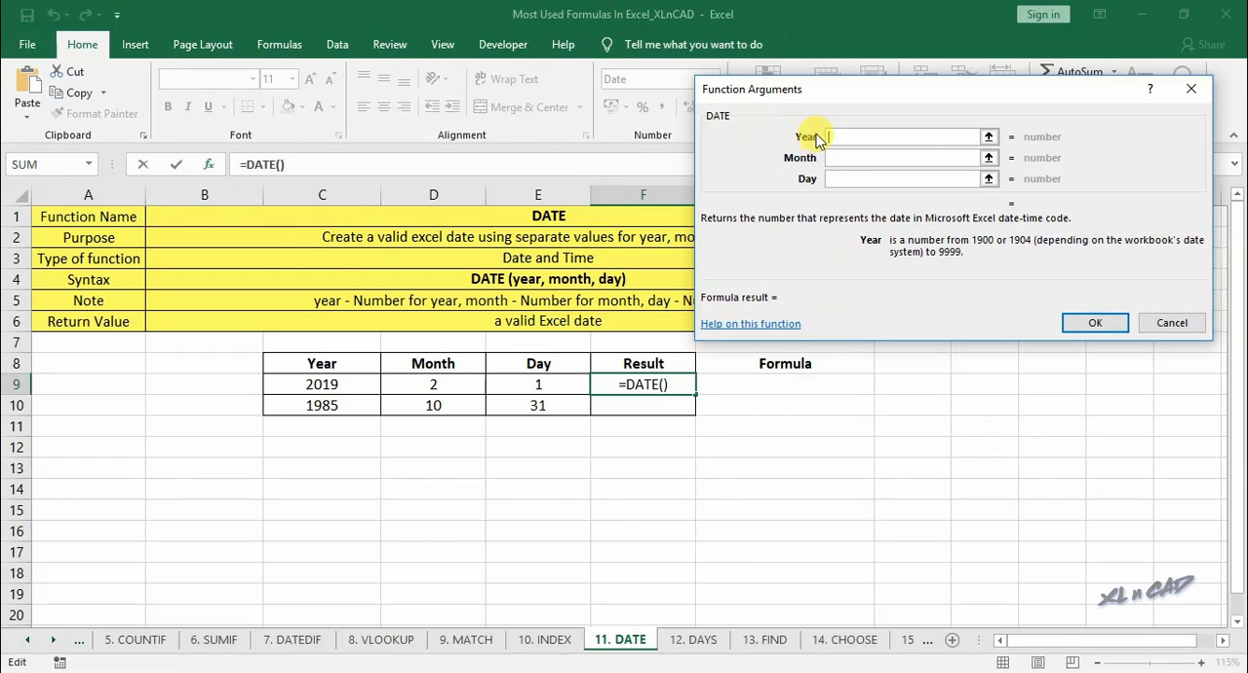
left_click(359, 383)
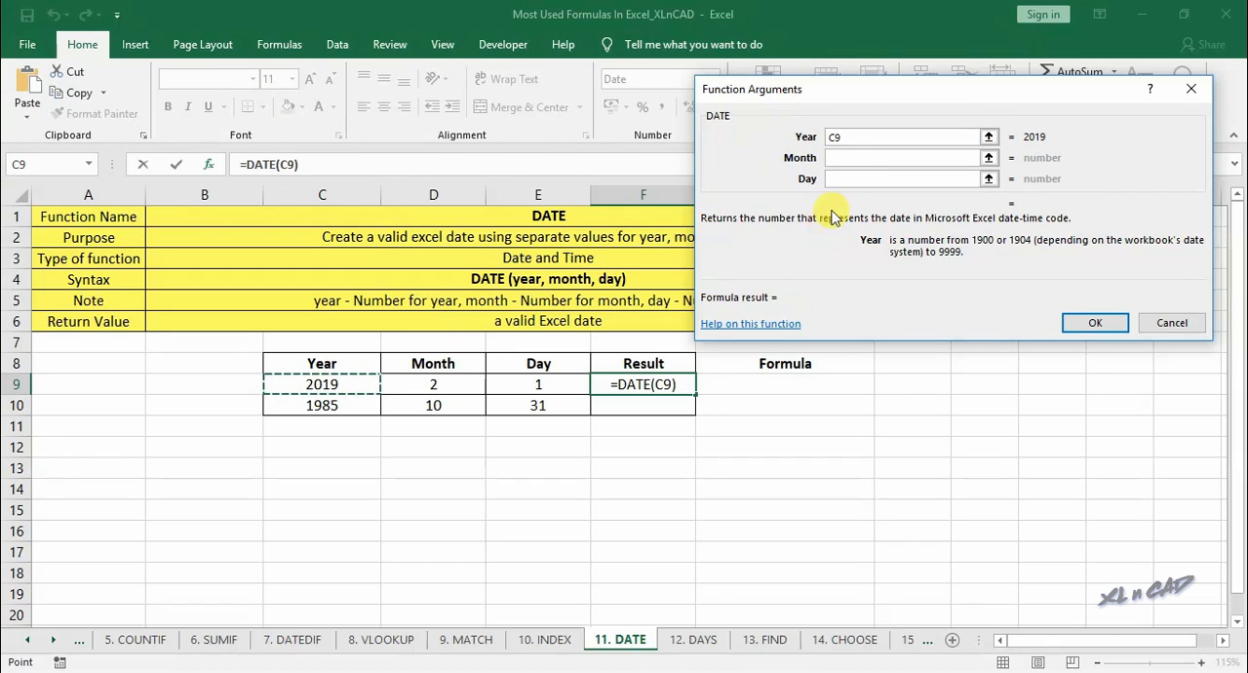
left_click(837, 158)
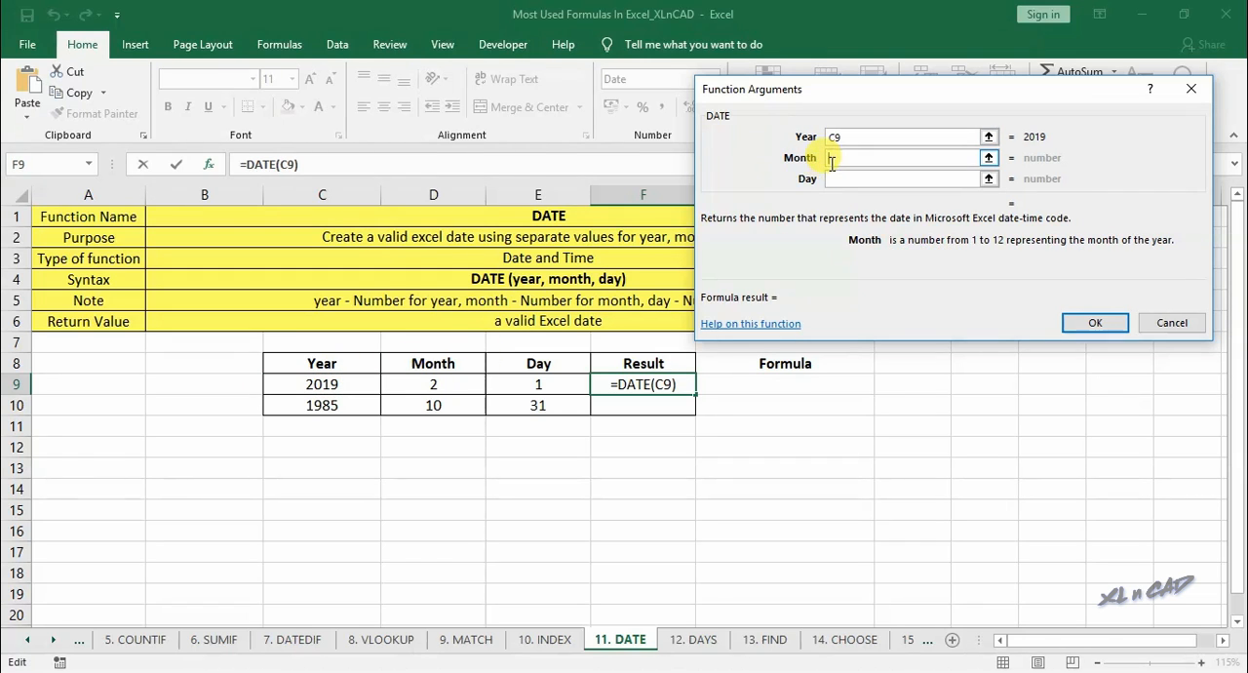
left_click(436, 386)
left_click(855, 179)
left_click(537, 384)
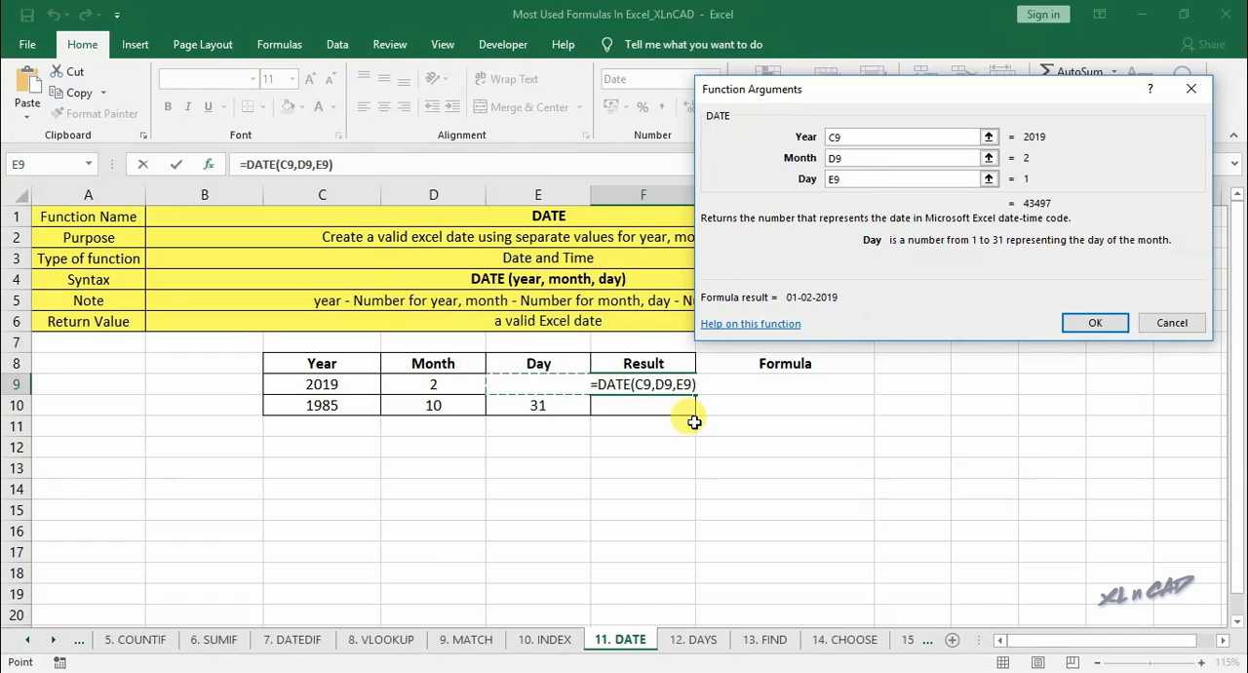
left_click(1093, 324)
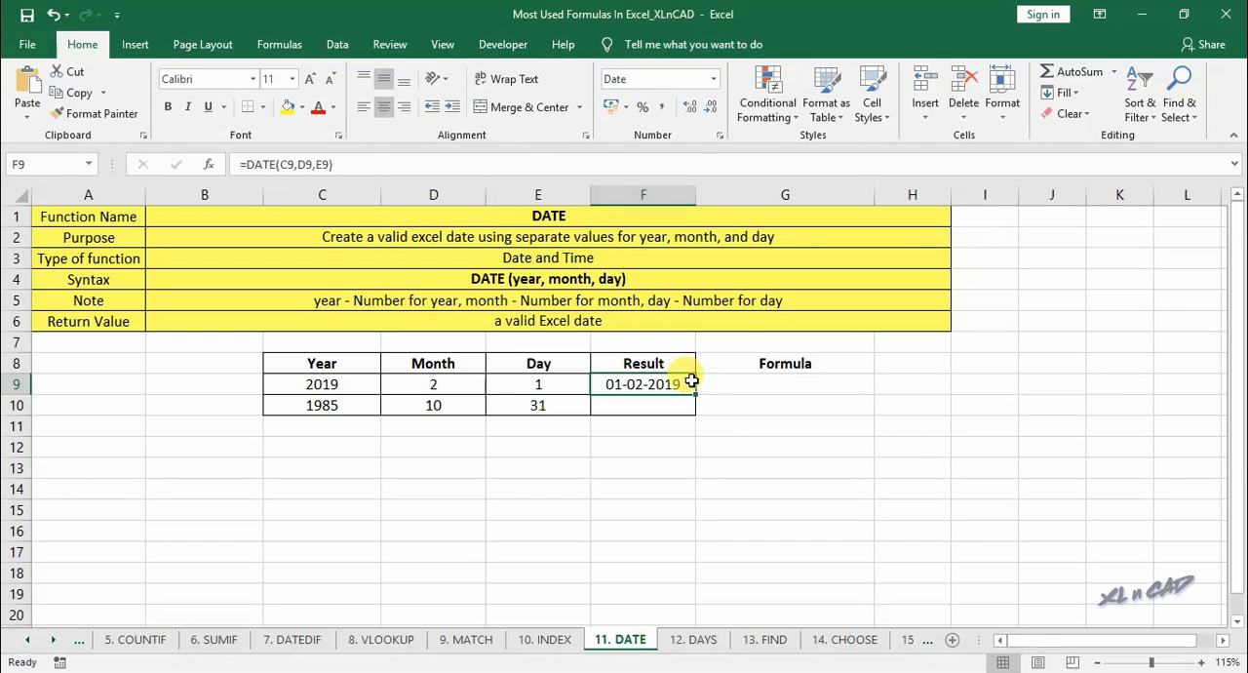
- Fill the DATE formula from F9 down to F10 and widen column F
left_click_drag(699, 393, 696, 418)
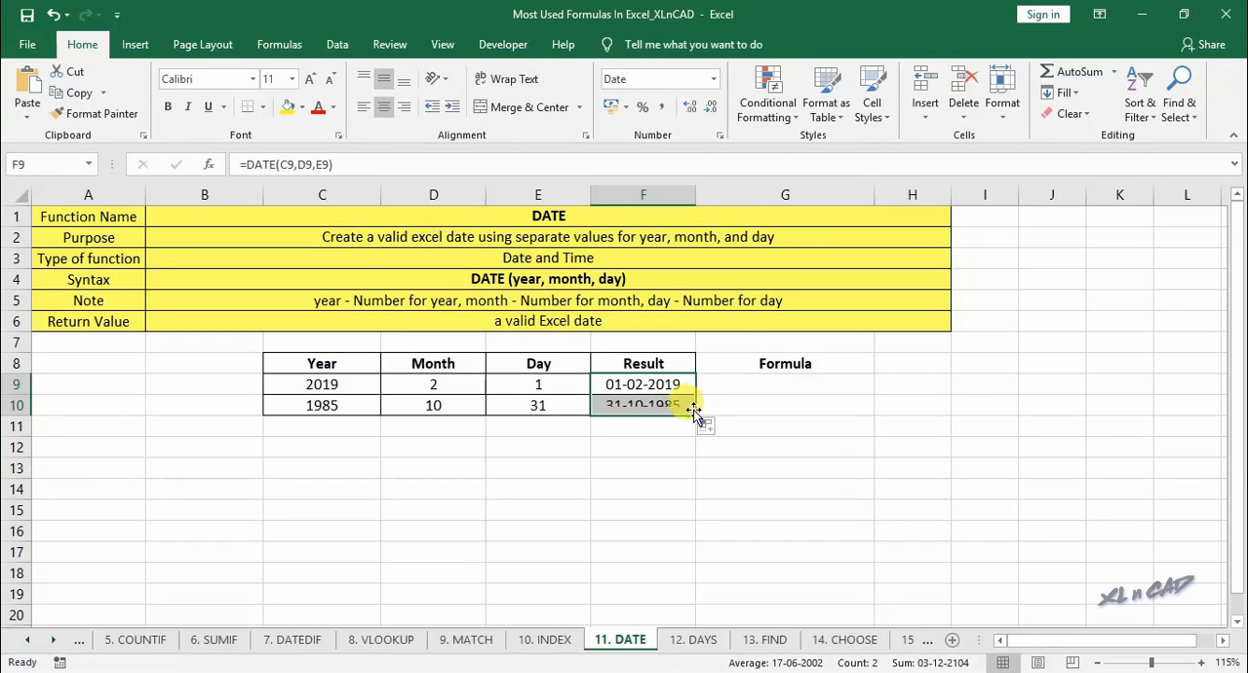
left_click(674, 406)
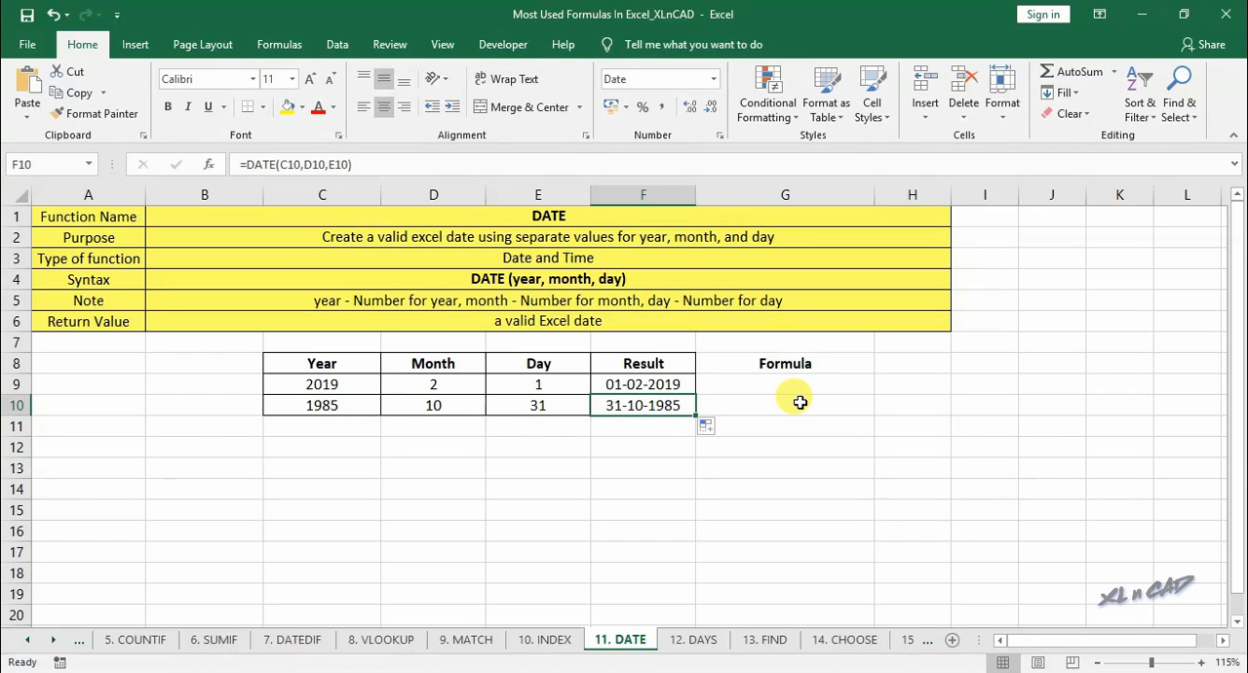
left_click_drag(699, 197, 753, 203)
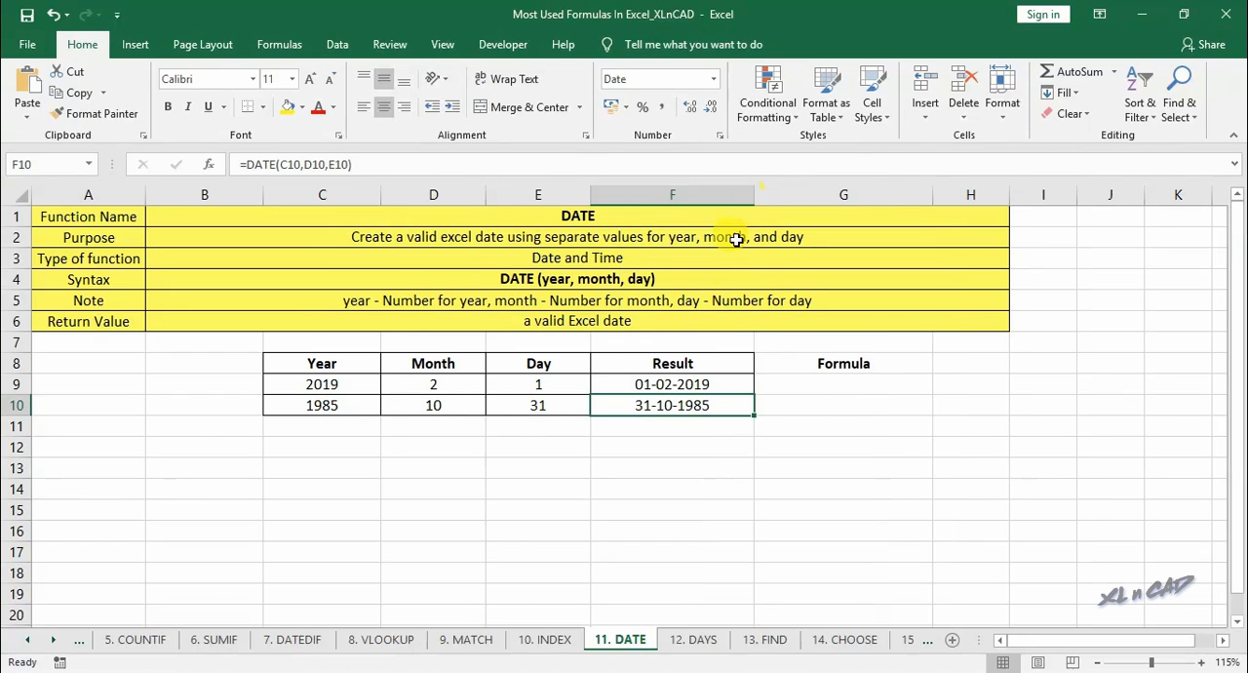
- Format the date in F9 with the *14 March 2012 type and copy that format to F10
left_click(705, 386)
right_click(705, 386)
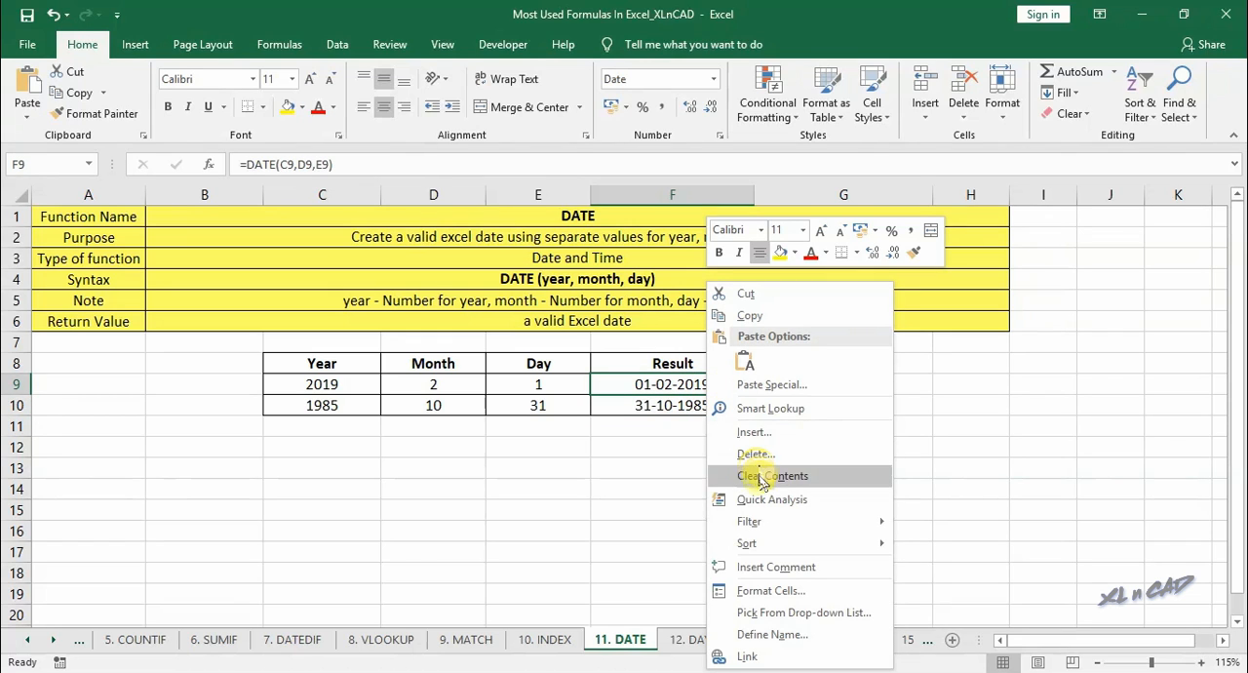
left_click(768, 592)
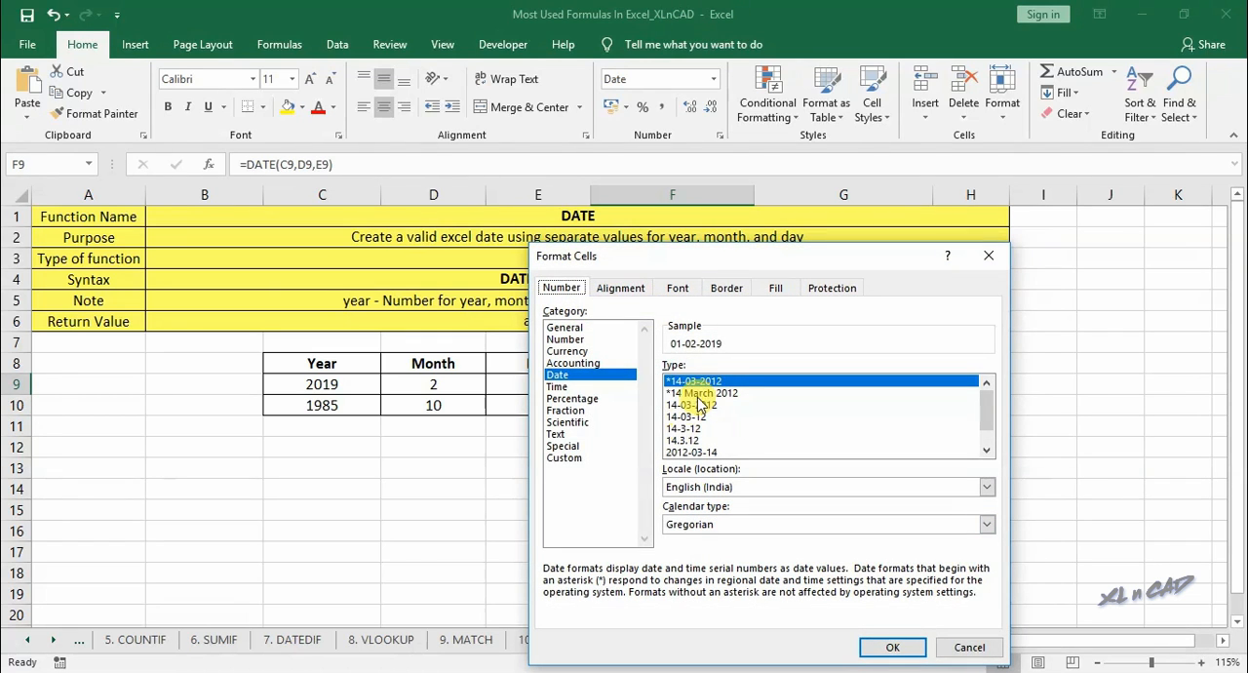
left_click(701, 393)
left_click(893, 647)
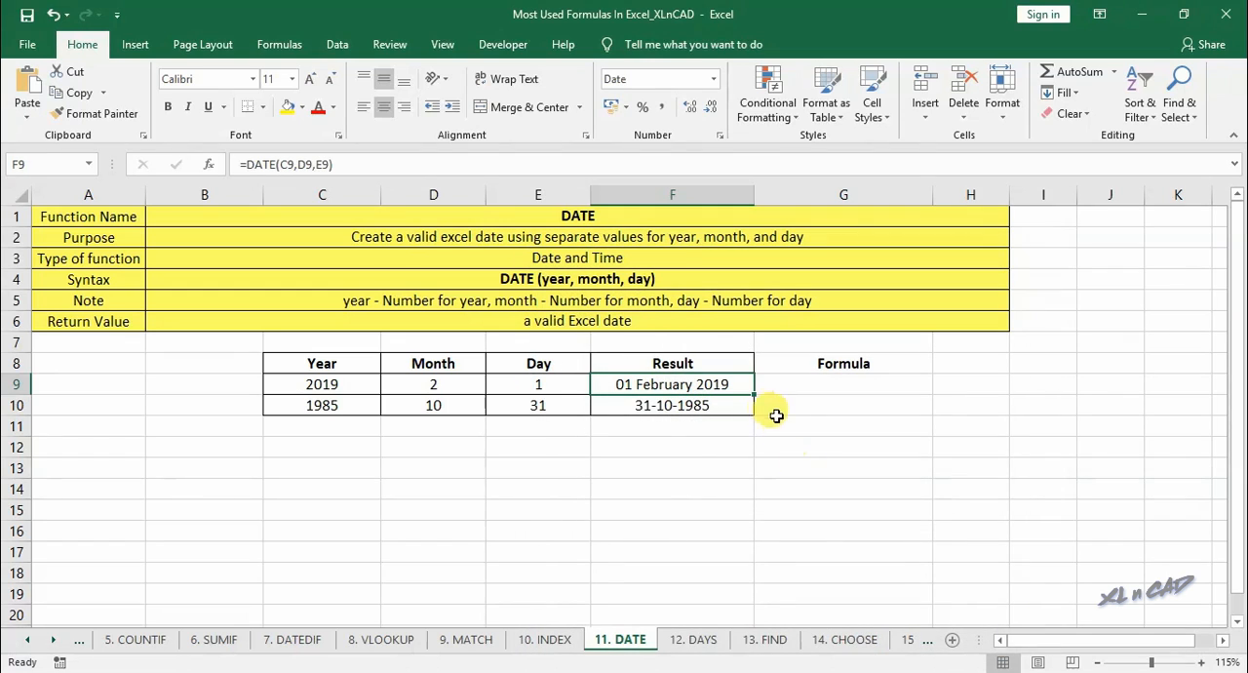
left_click(95, 113)
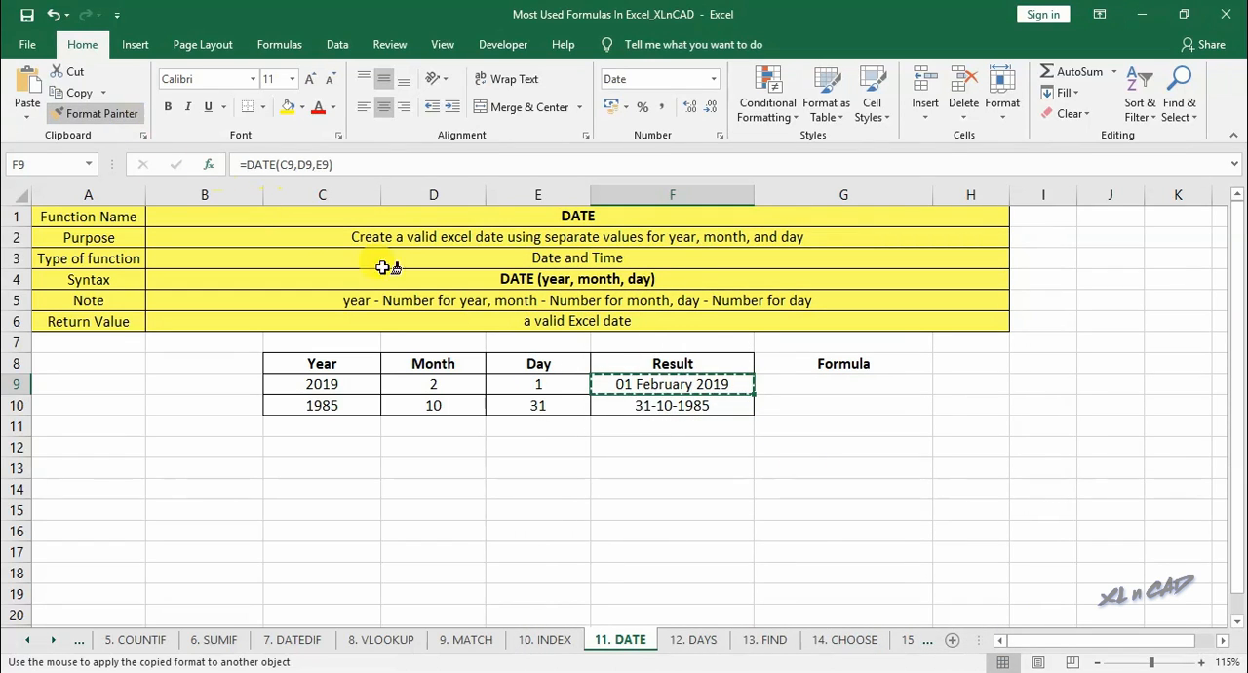
left_click(648, 403)
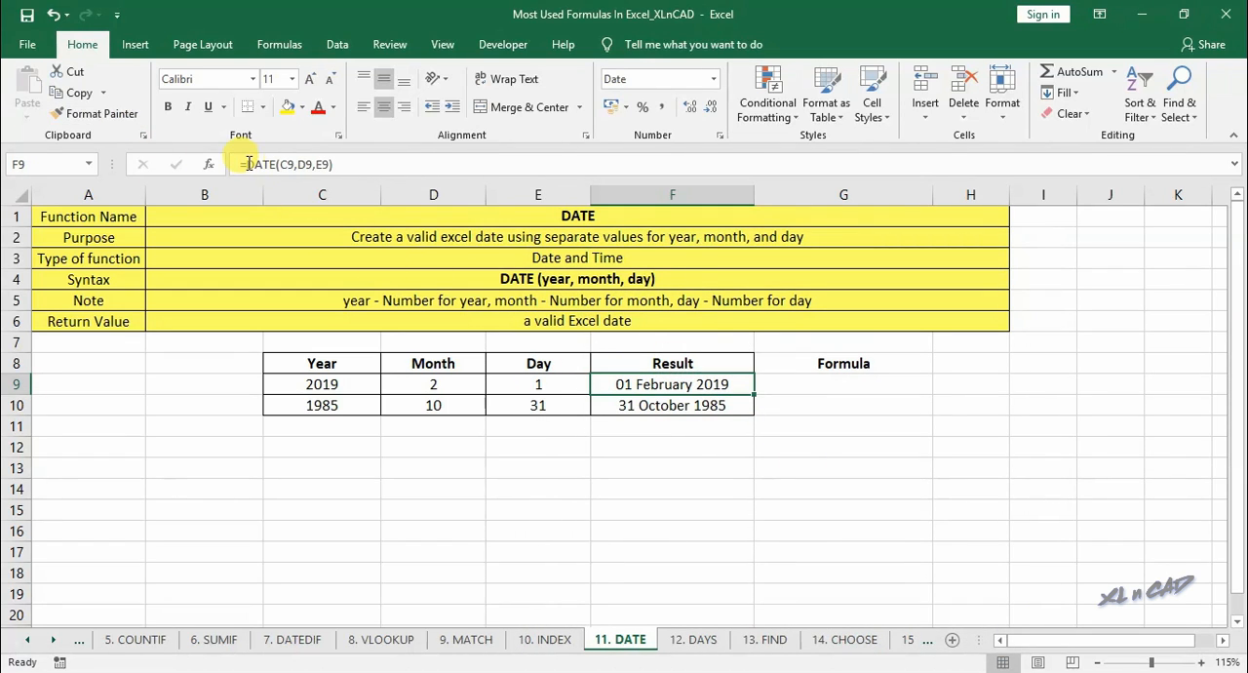
- Copy the formula from F9 without its equals sign and place it in G9 as the text DATE(C9,D9,E9)
left_click_drag(248, 163, 386, 161)
left_click(916, 386)
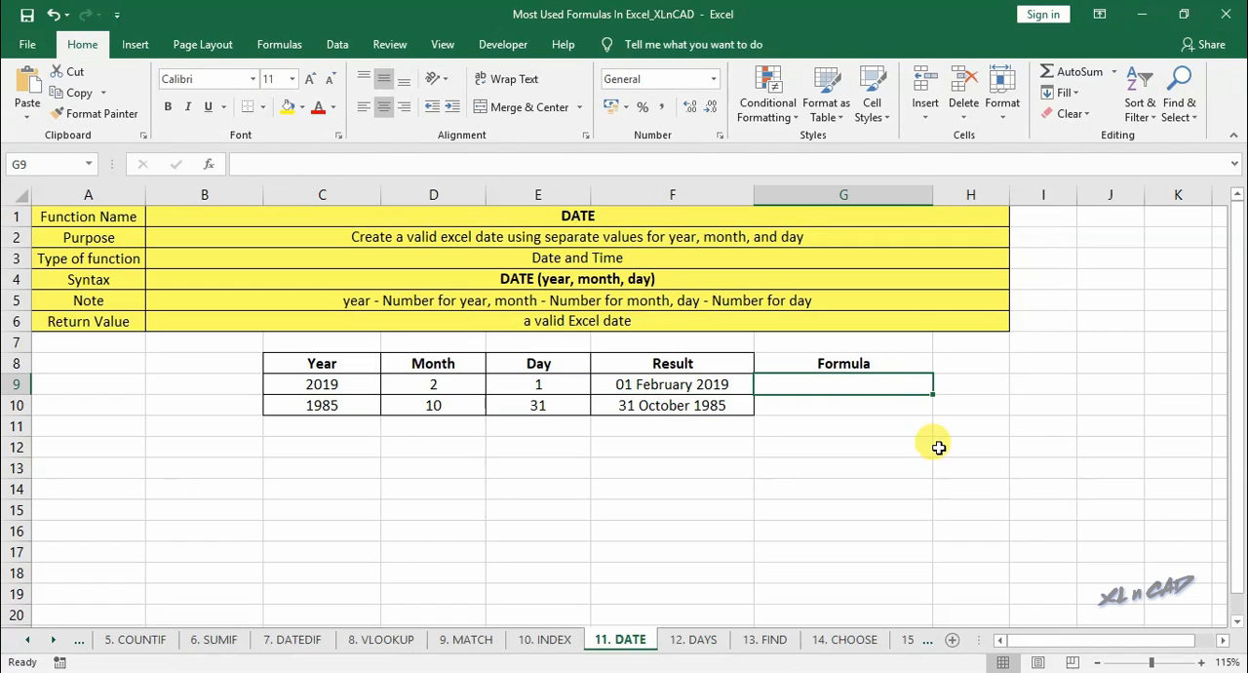
type("'")
key("ctrl+v")
key("Return")
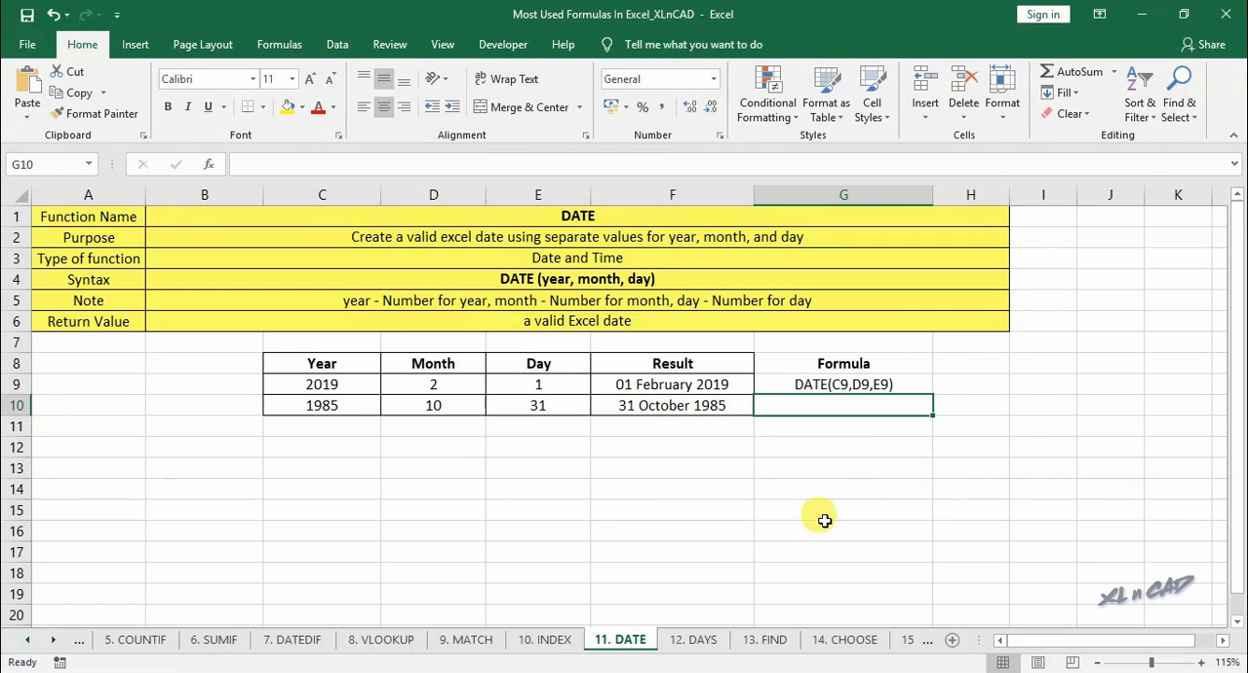
- Open the 12. DAYS worksheet and look over its Start Date, End/Last Date and Difference in days columns
left_click(697, 639)
left_click(52, 639)
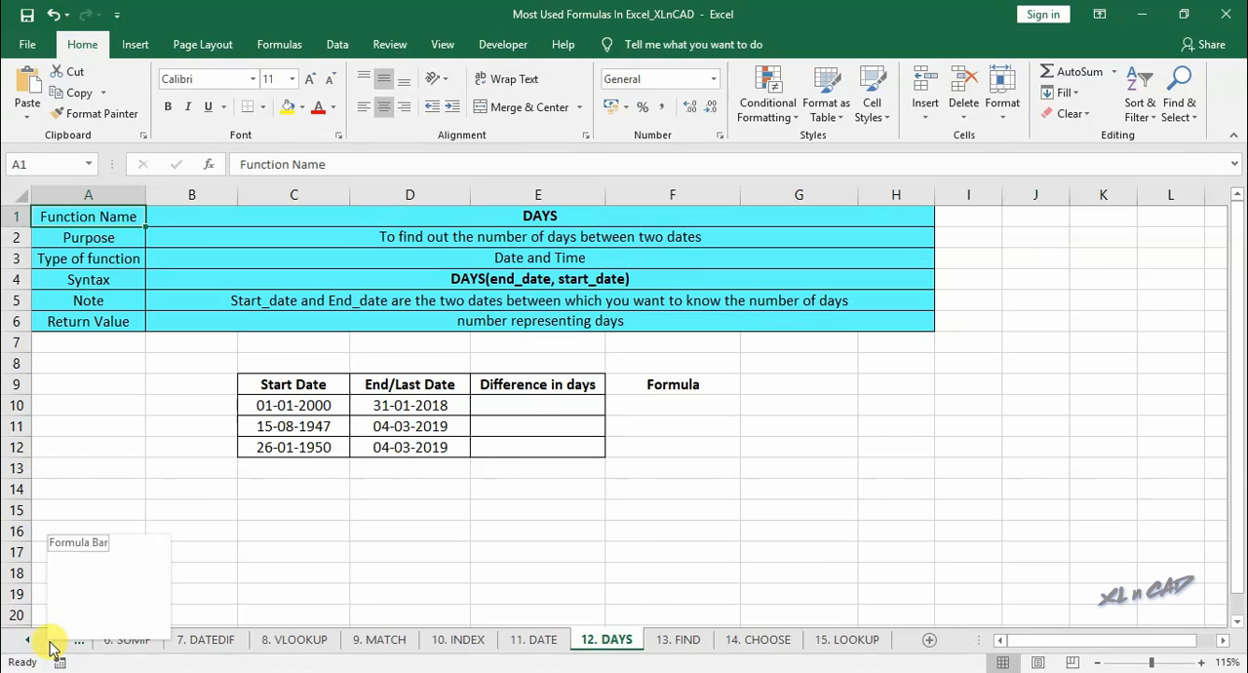
left_click(585, 221)
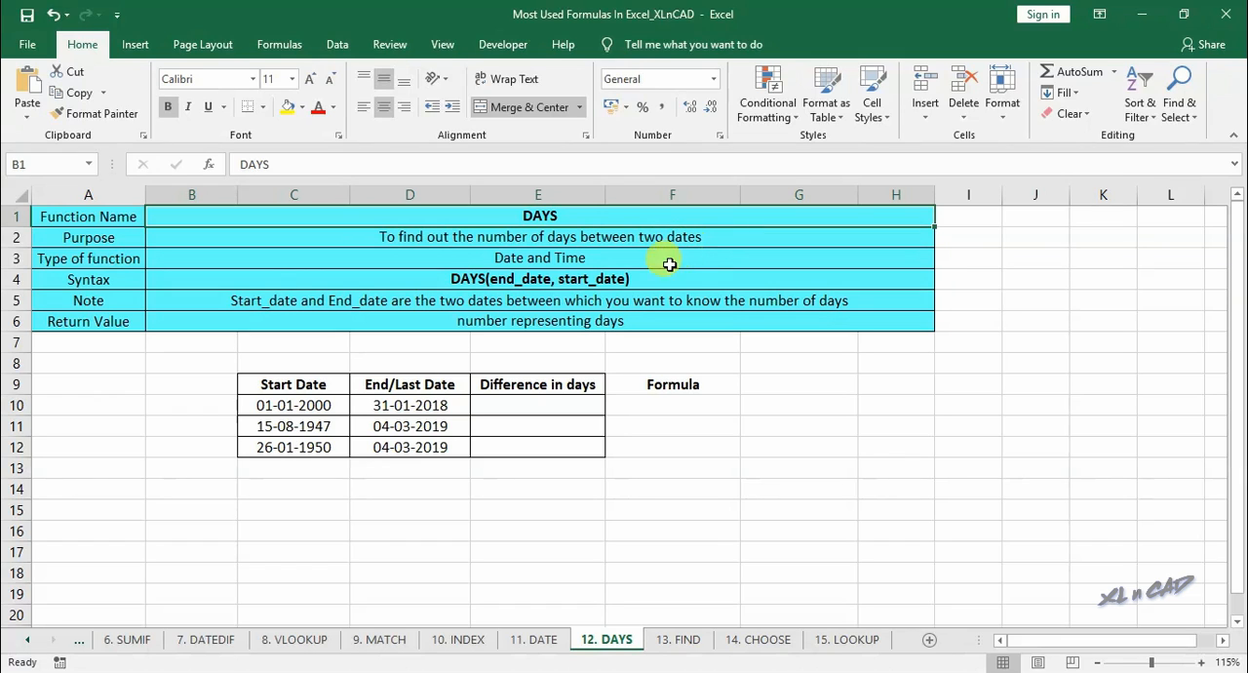
left_click(310, 384)
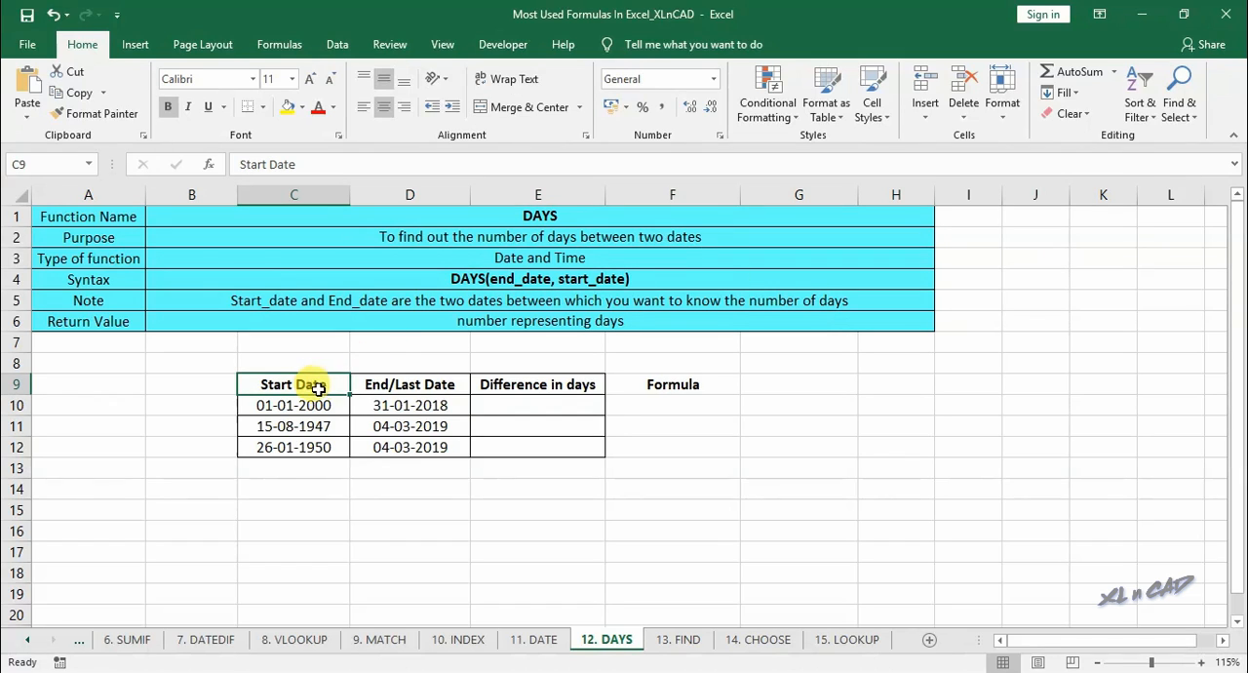
left_click(399, 390)
left_click(298, 403)
left_click_drag(298, 402, 420, 439)
left_click(517, 380)
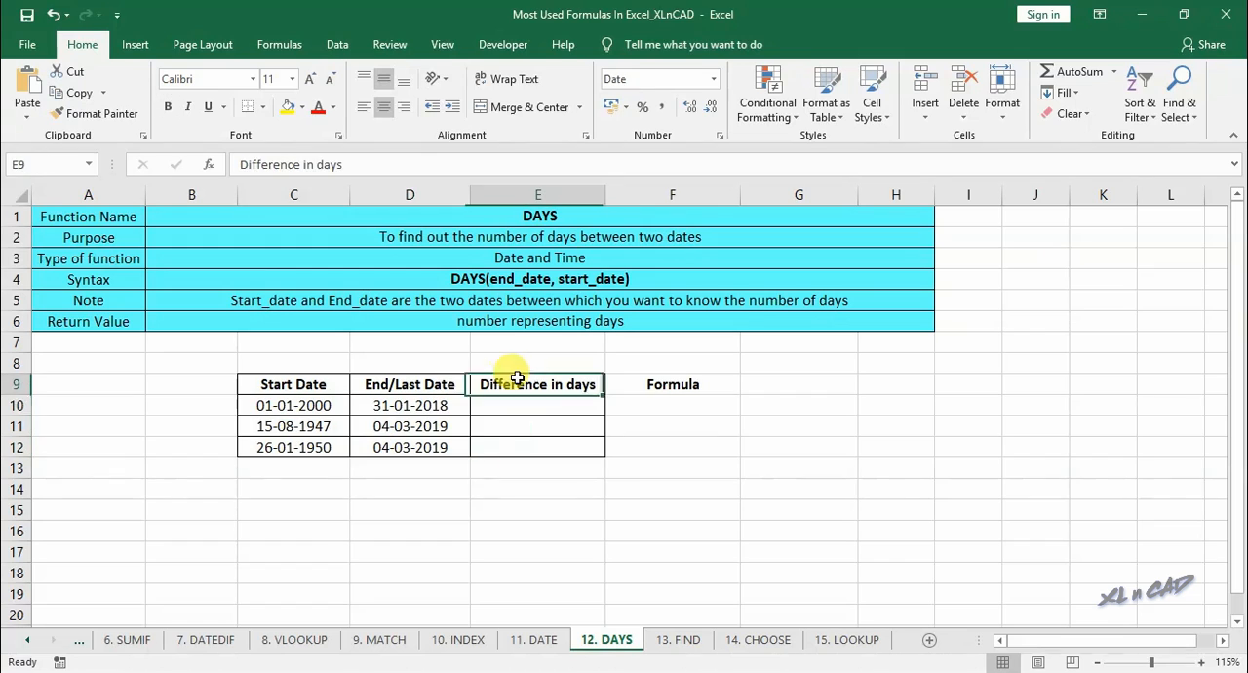
- Enter a DAYS formula in E10 with end date D10 and start date C10, and fill it down to E12
left_click(566, 404)
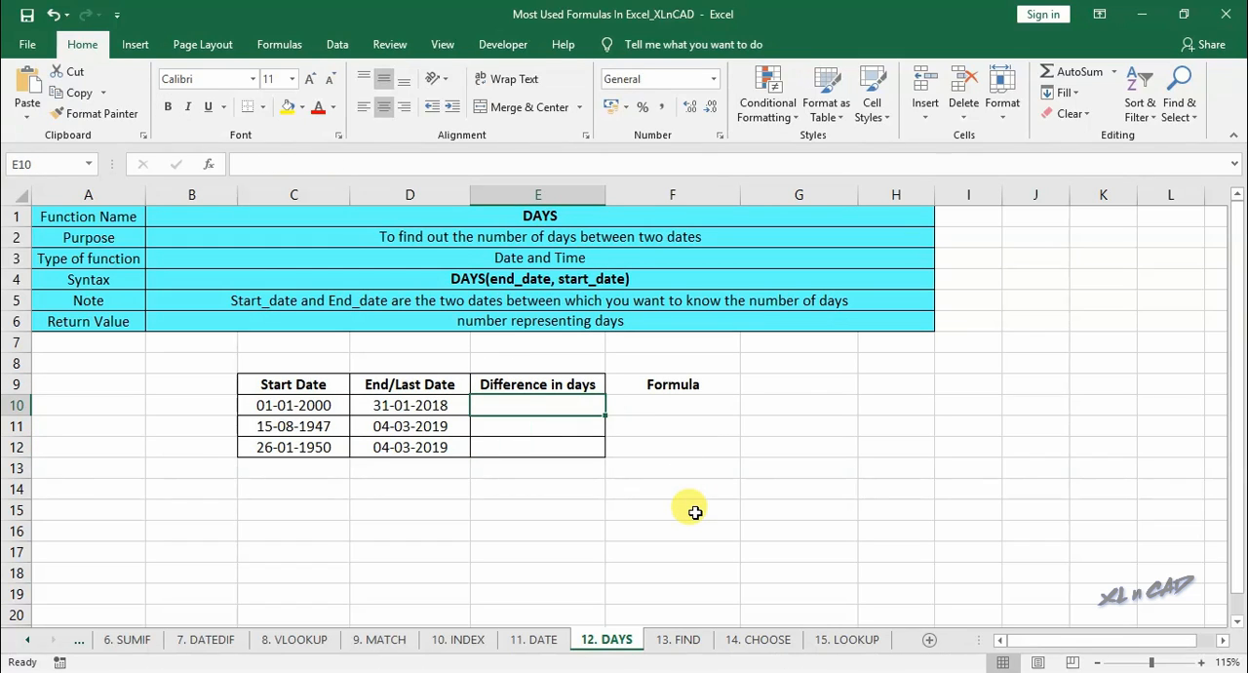
type("=days")
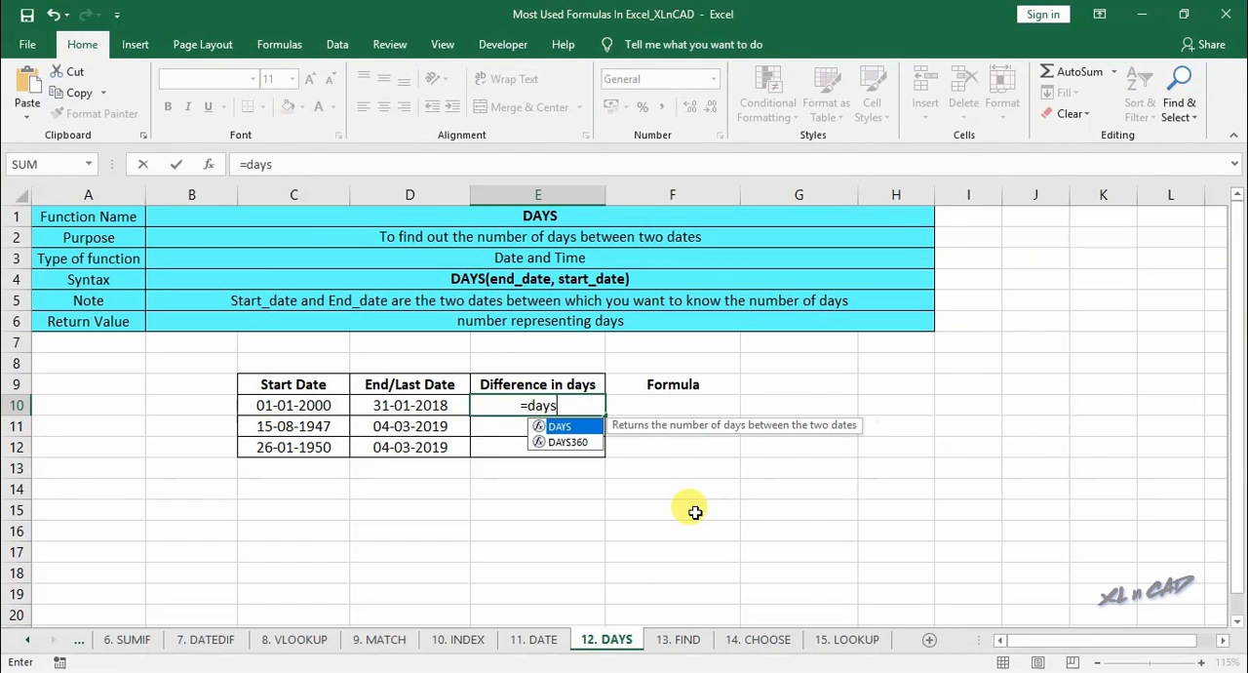
type("(")
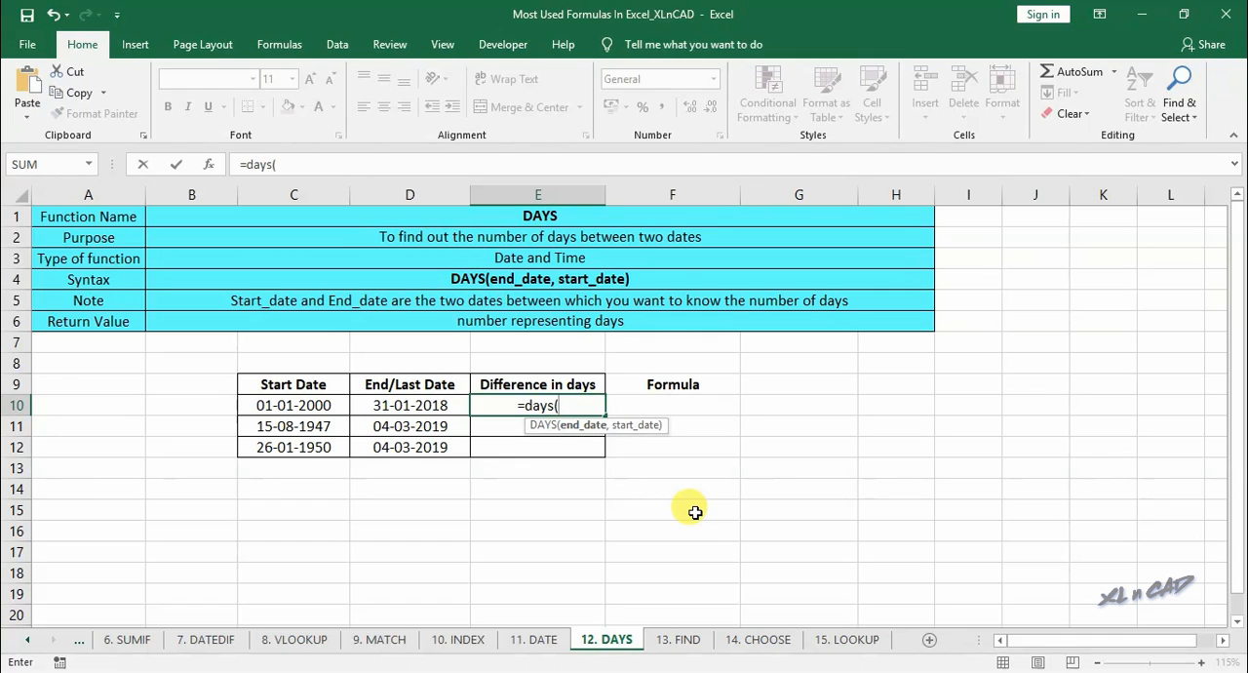
left_click(206, 163)
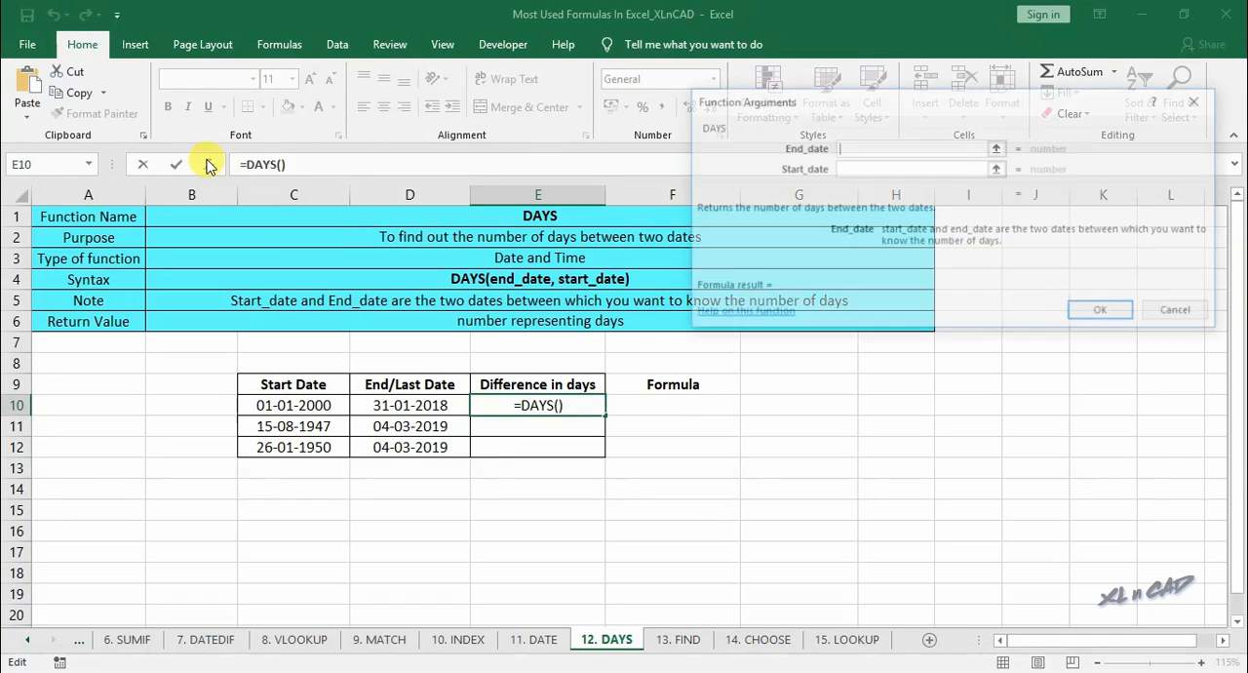
left_click(395, 406)
left_click(868, 169)
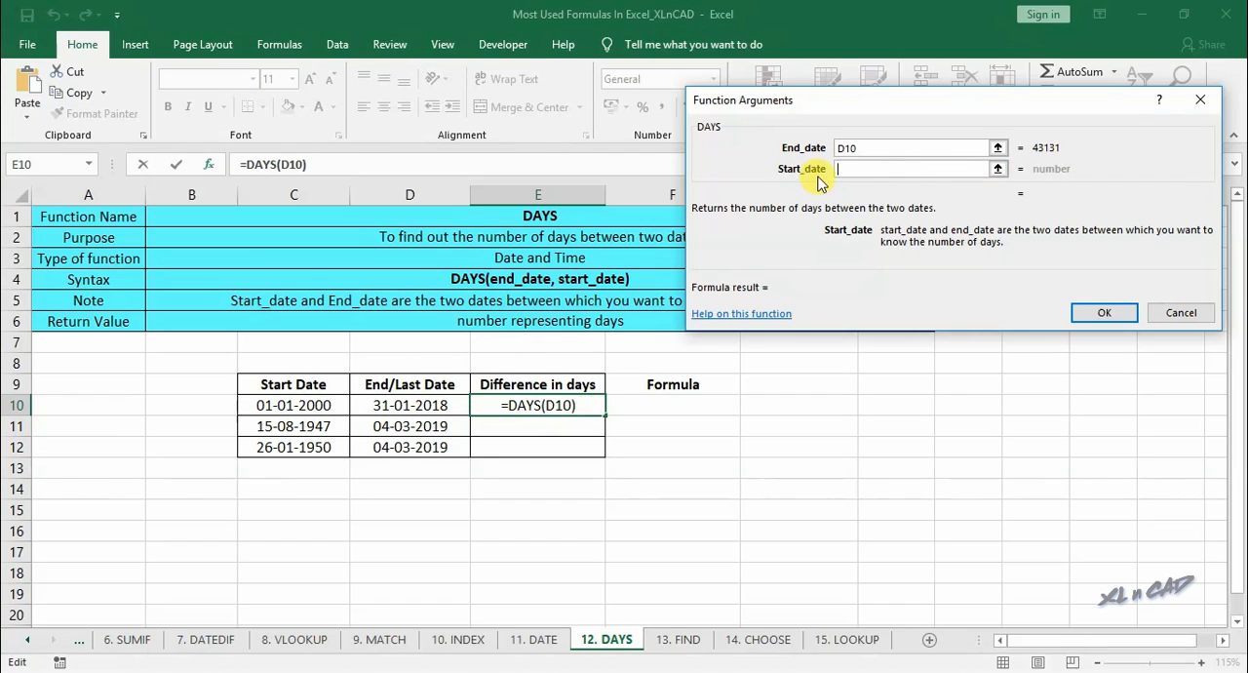
left_click(322, 405)
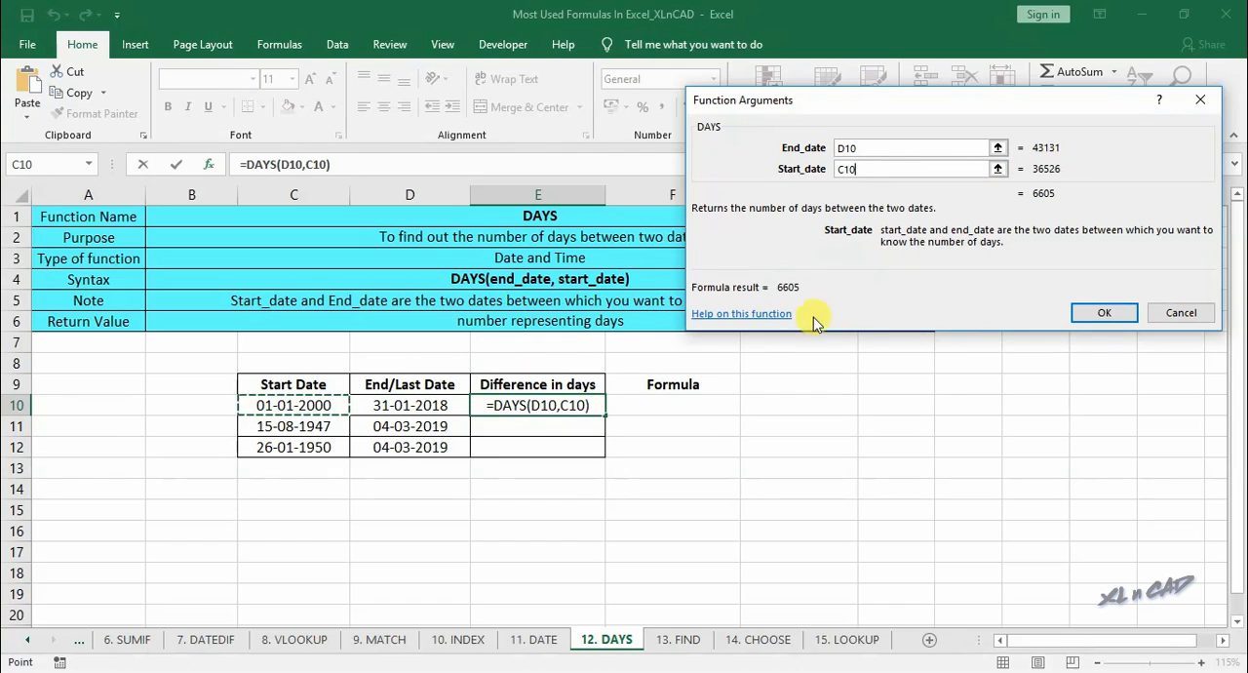
left_click(1094, 313)
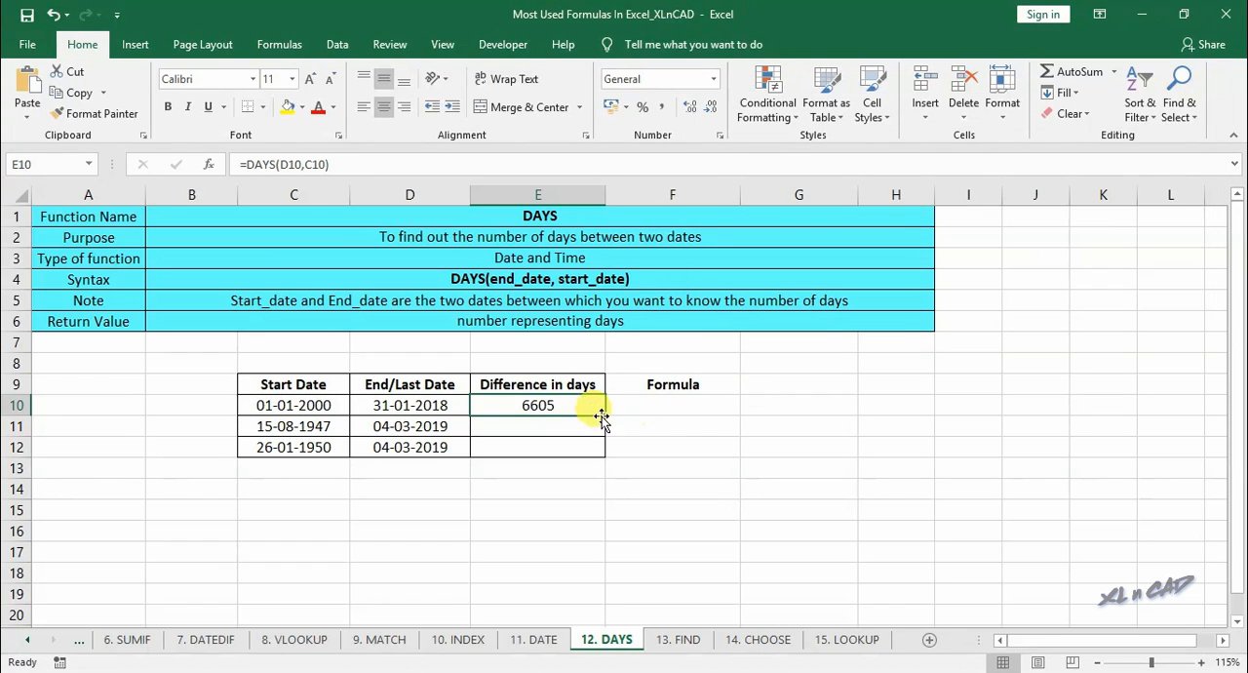
left_click_drag(603, 414, 598, 449)
- Copy the formula from E10 without its equals sign and place it in F10 as the text DAYS(D10,C10)
left_click(594, 408)
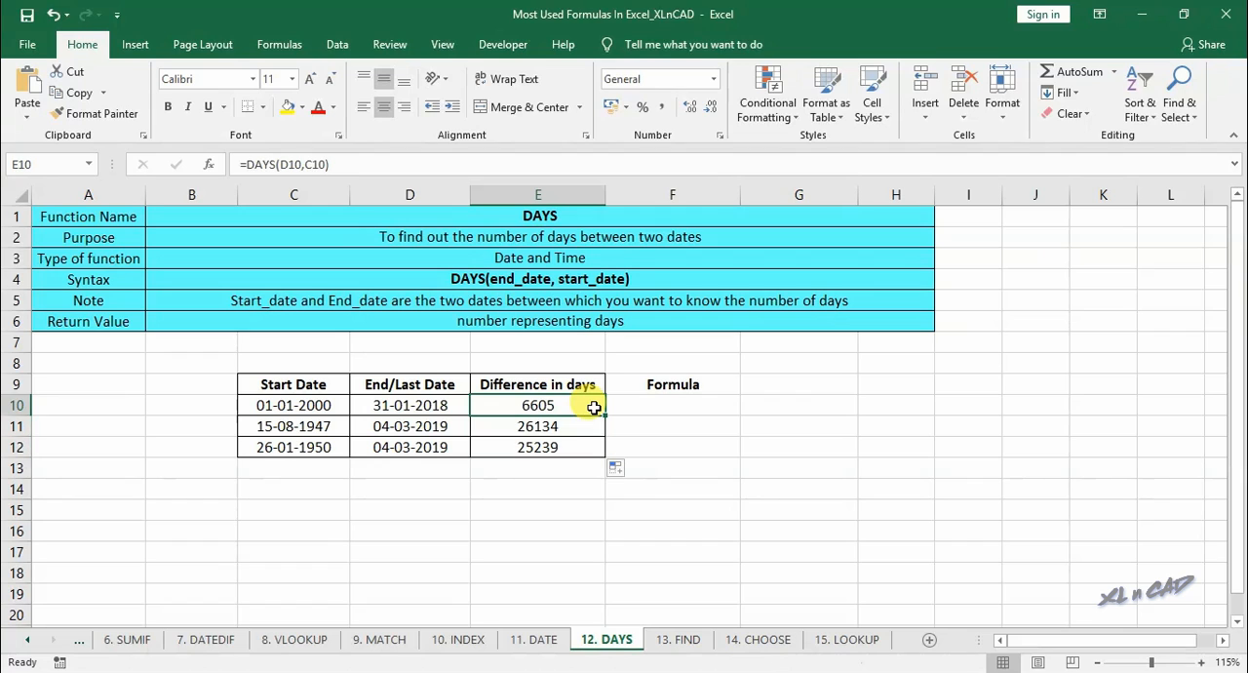
left_click(244, 162)
left_click_drag(243, 161, 395, 162)
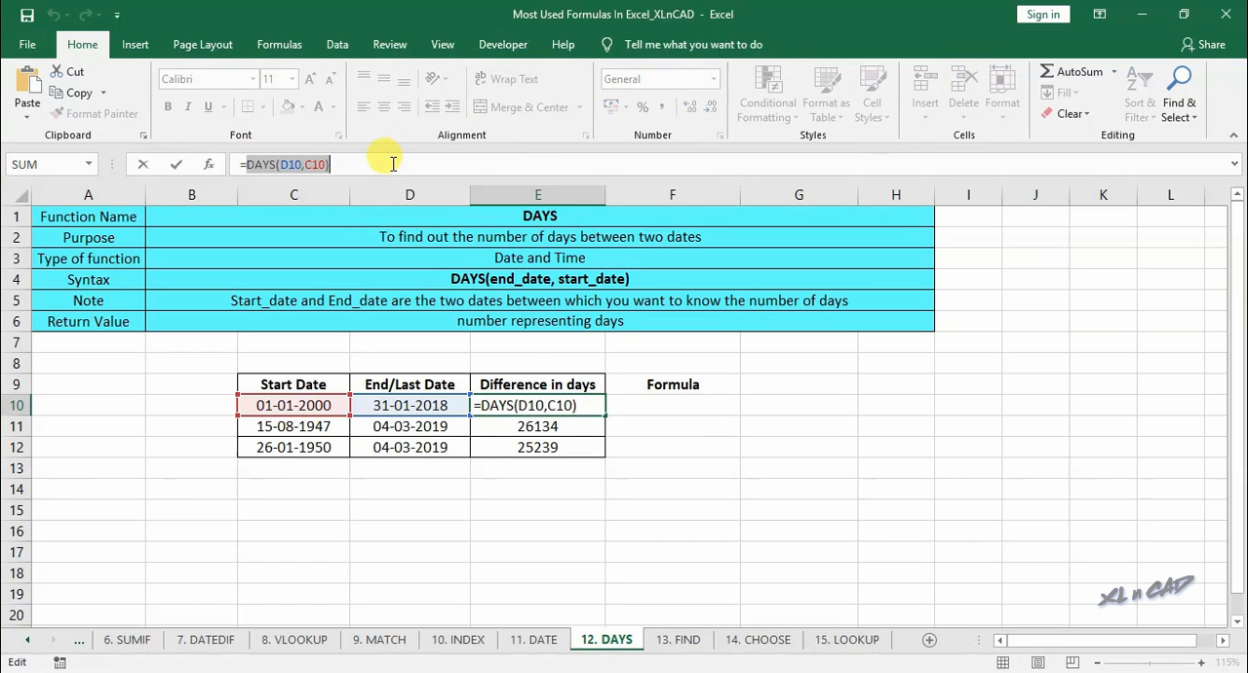
key("Tab")
type("'")
key("ctrl+v")
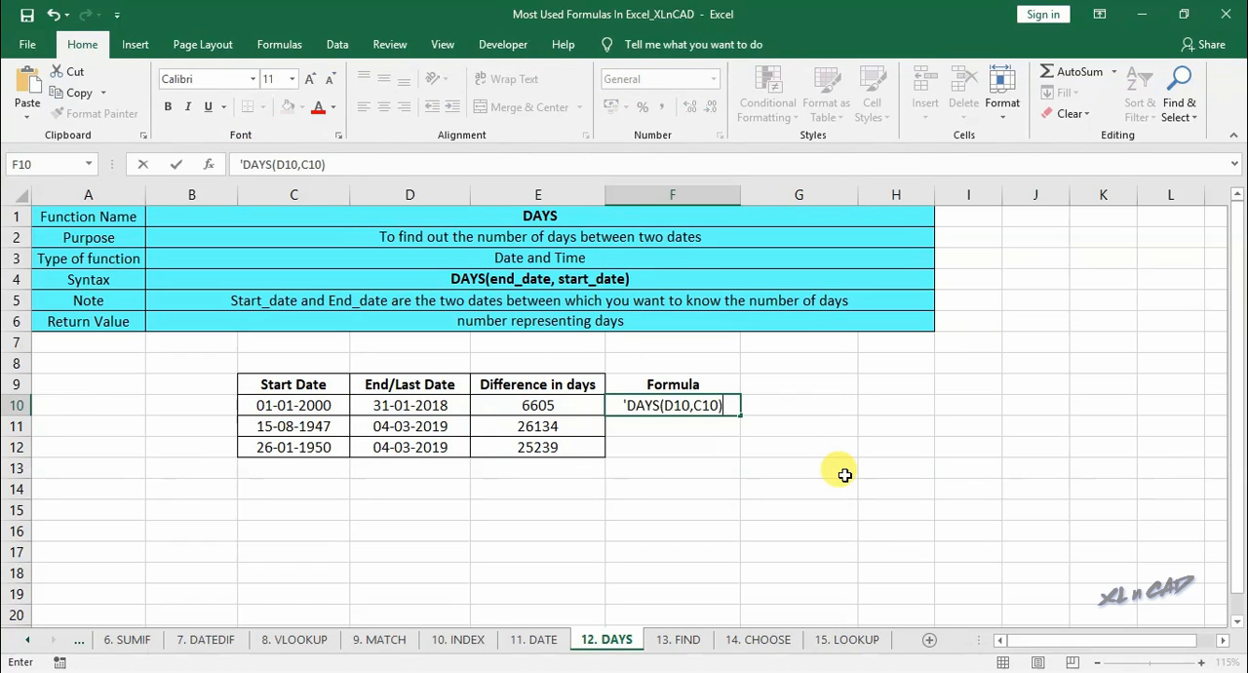
key("Return")
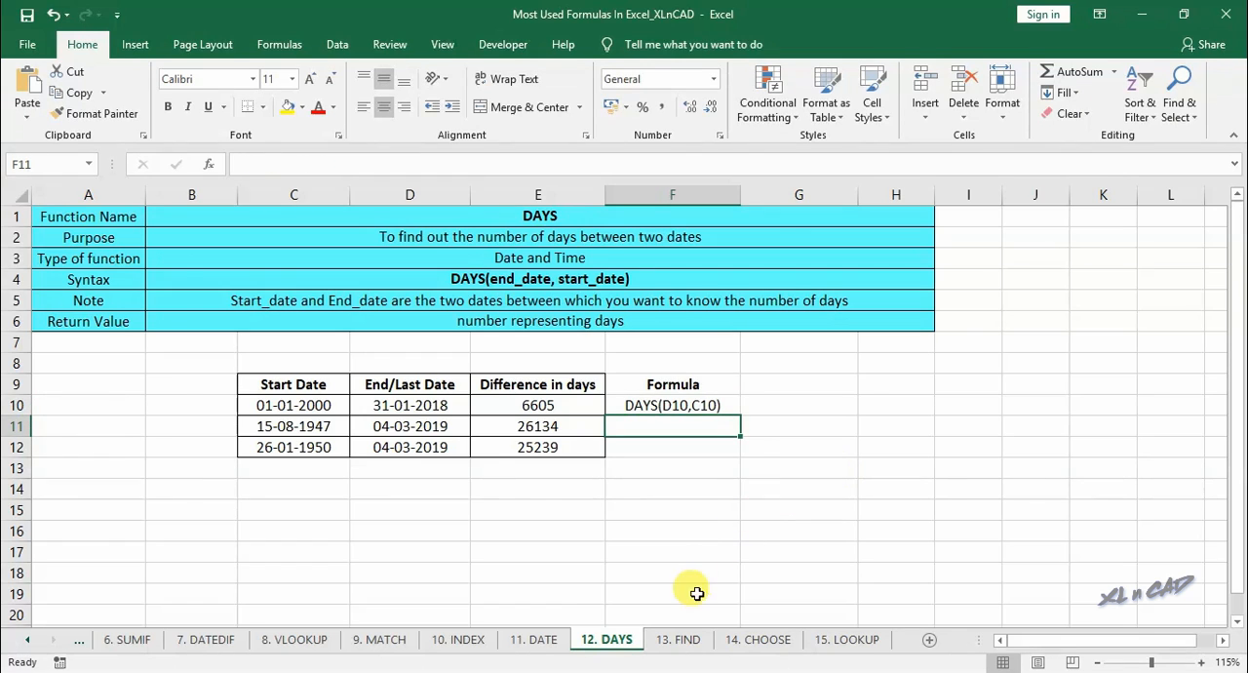
- Open the 13. FIND worksheet and examine the function's purpose and the position number of the letter A in row 10
left_click(682, 640)
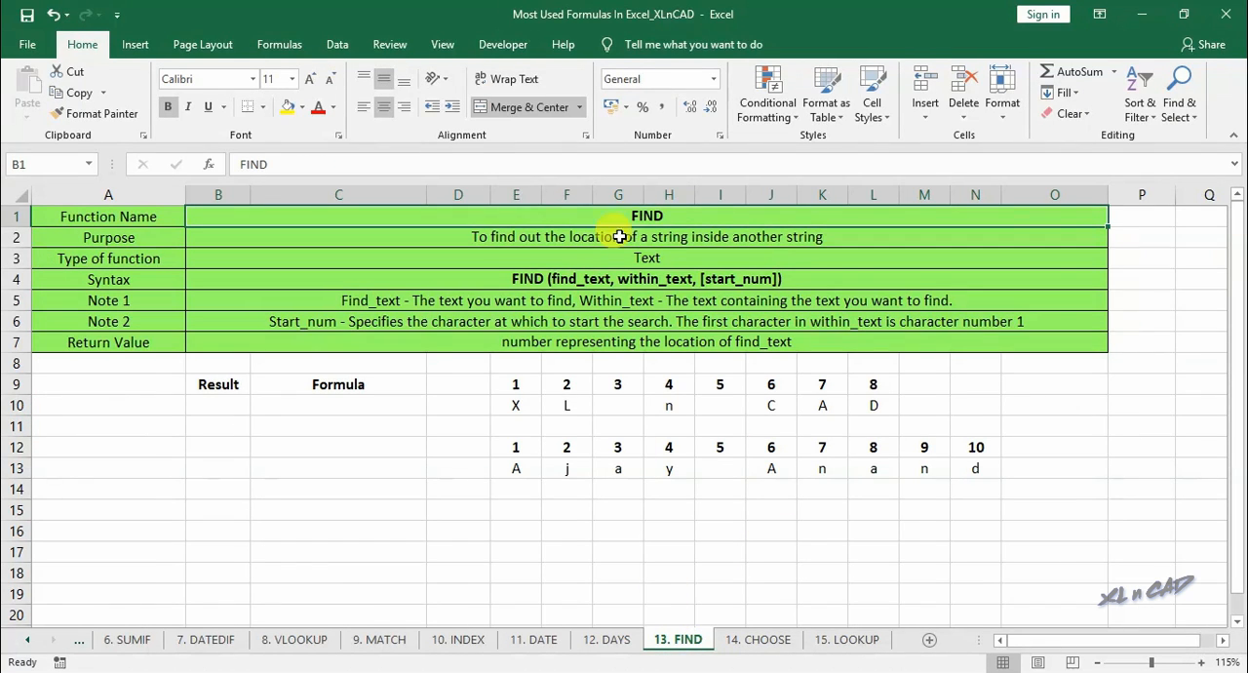
left_click(471, 244)
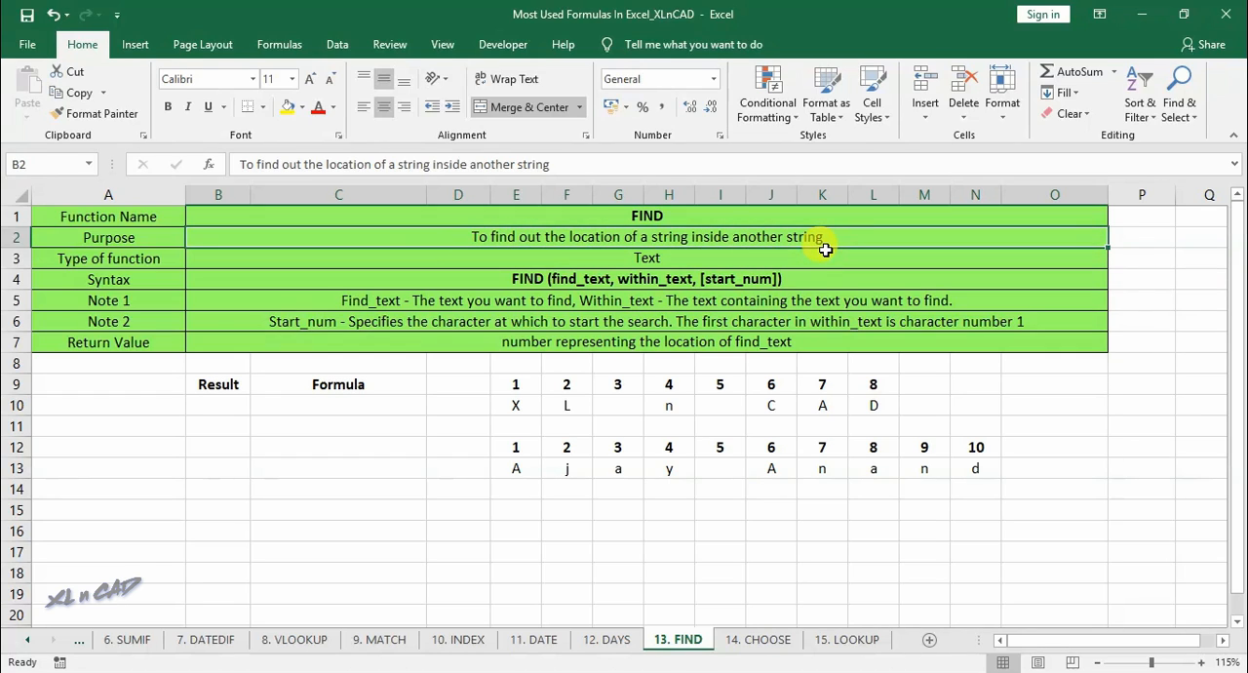
left_click_drag(517, 404, 855, 404)
left_click(825, 405)
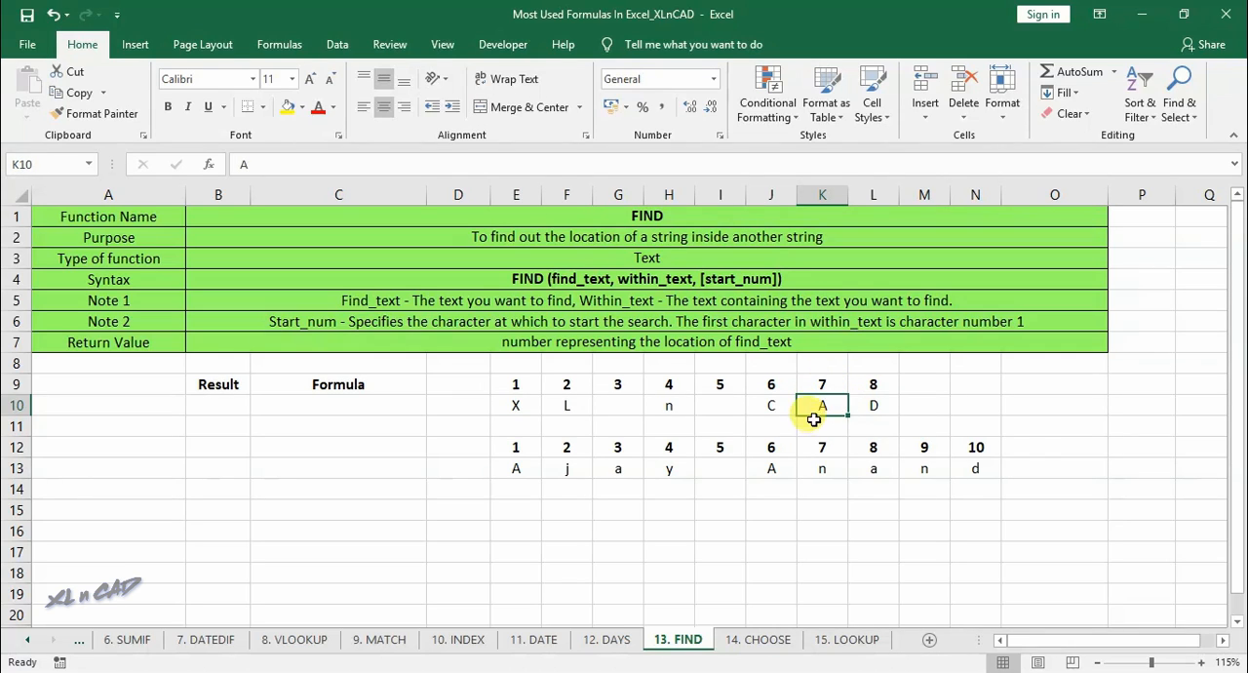
left_click(822, 385)
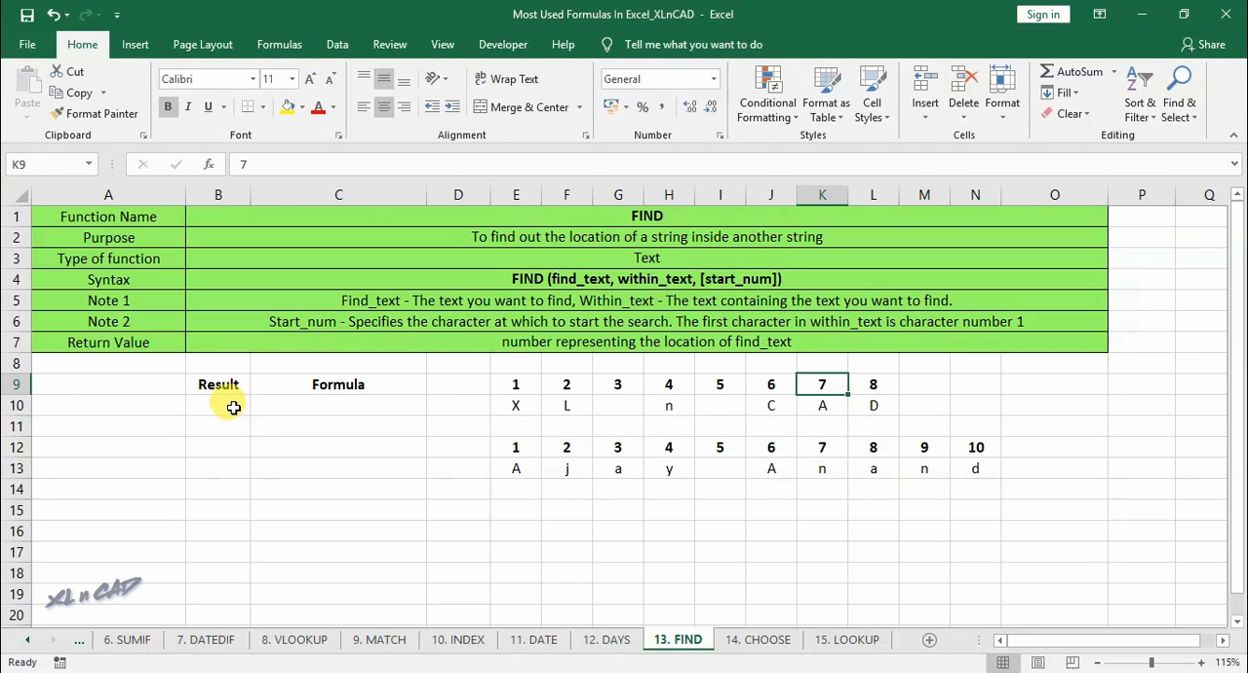
- Enter a FIND formula in B10 through the function arguments dialog, locating "A" within the text "XL n CAD"
left_click(233, 408)
type("=")
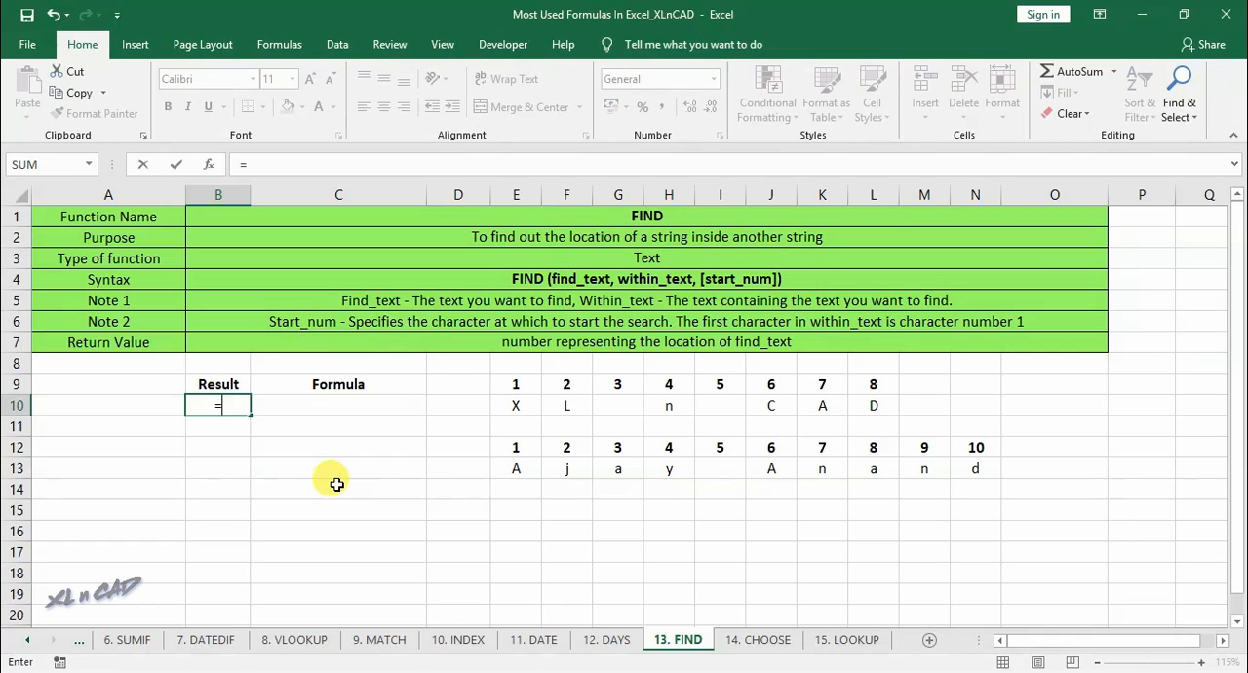
type("find(")
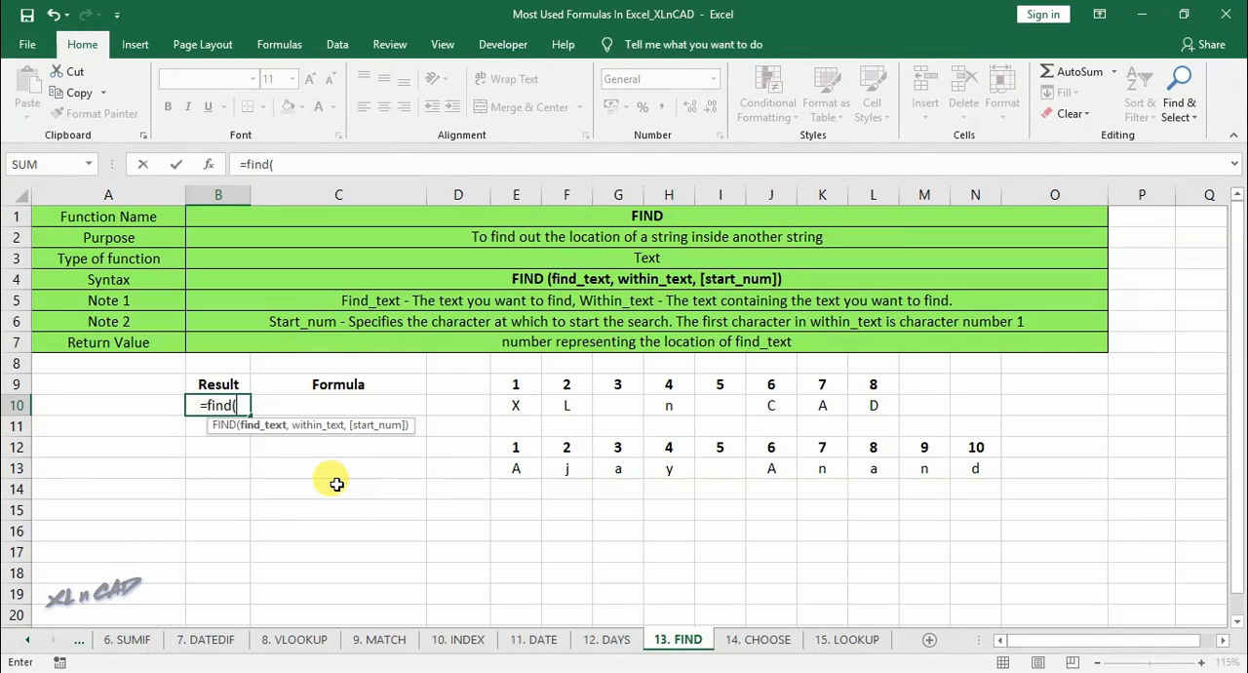
left_click(208, 164)
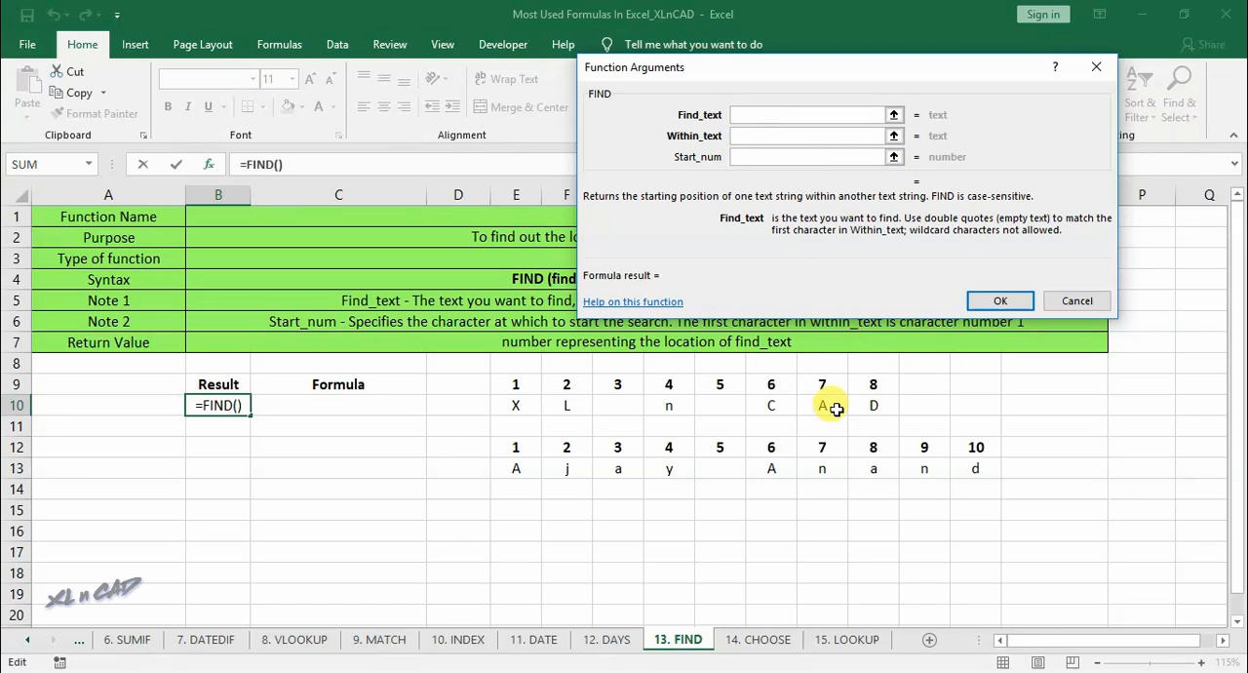
type("A")
left_click(751, 134)
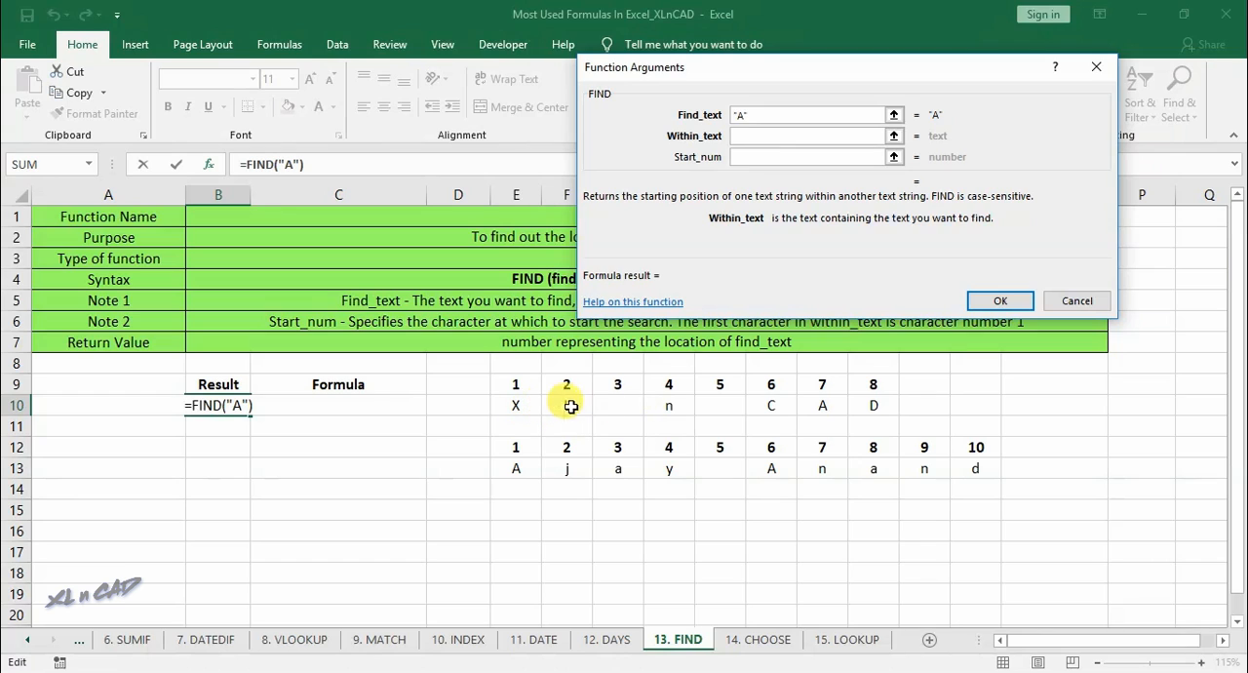
type("X")
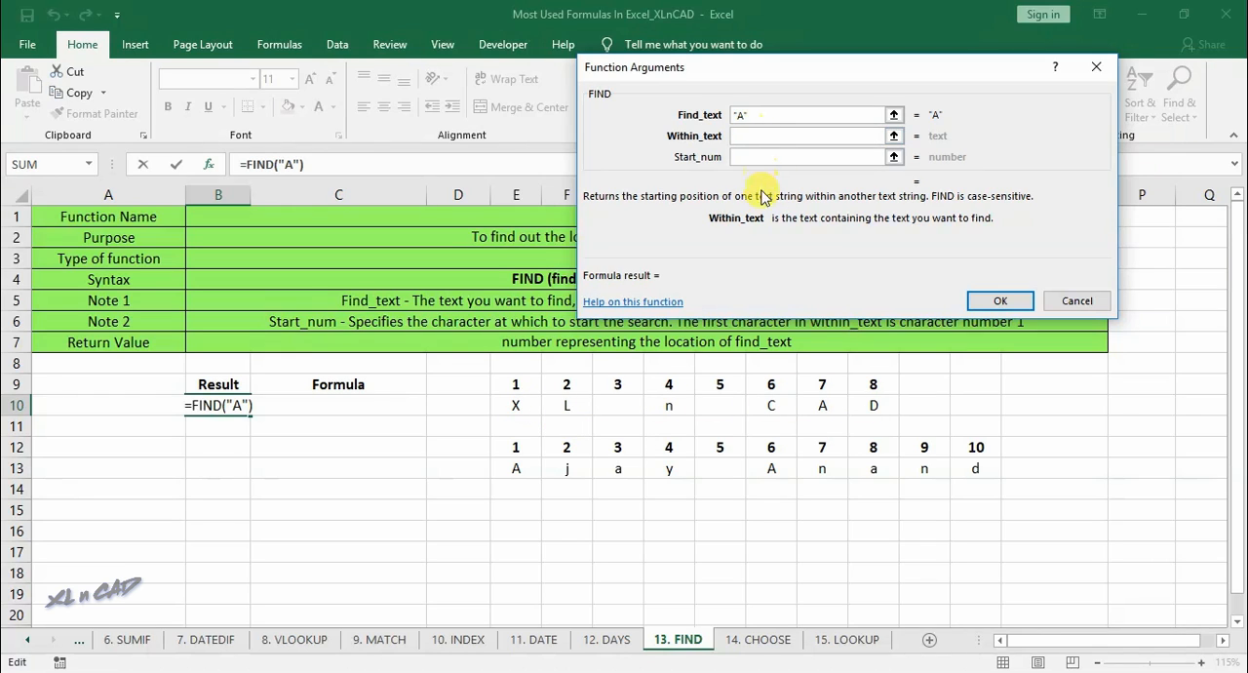
type("L n CAD")
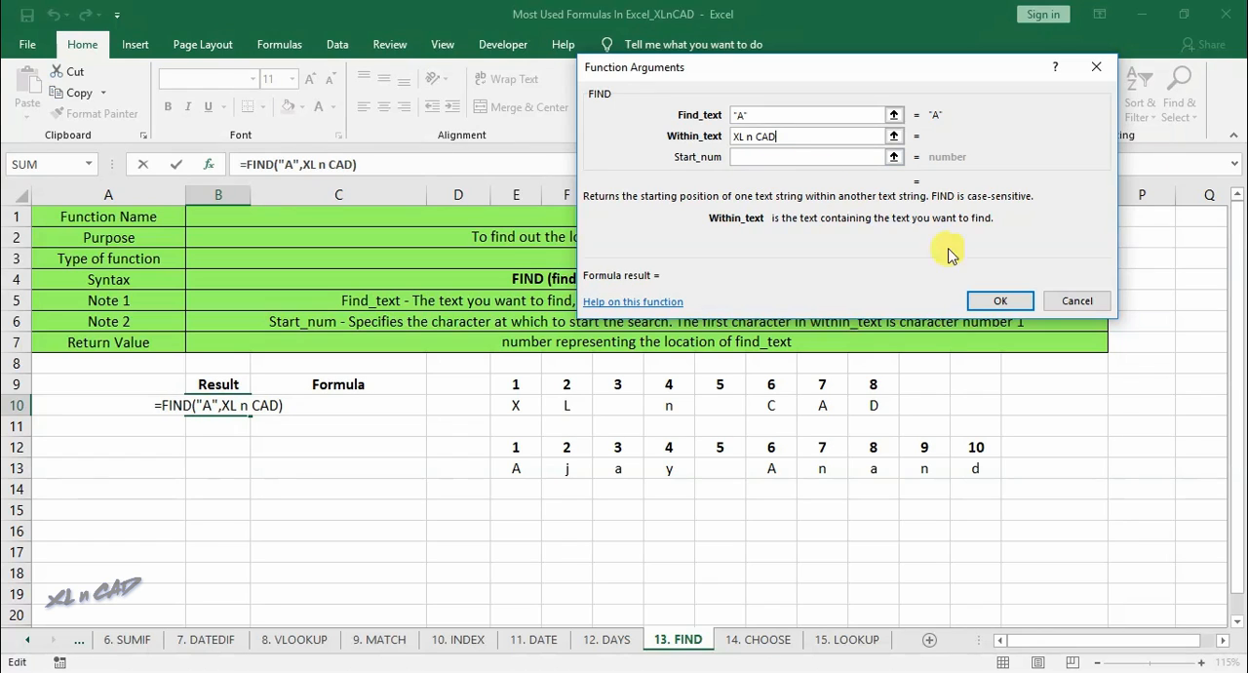
left_click(1002, 302)
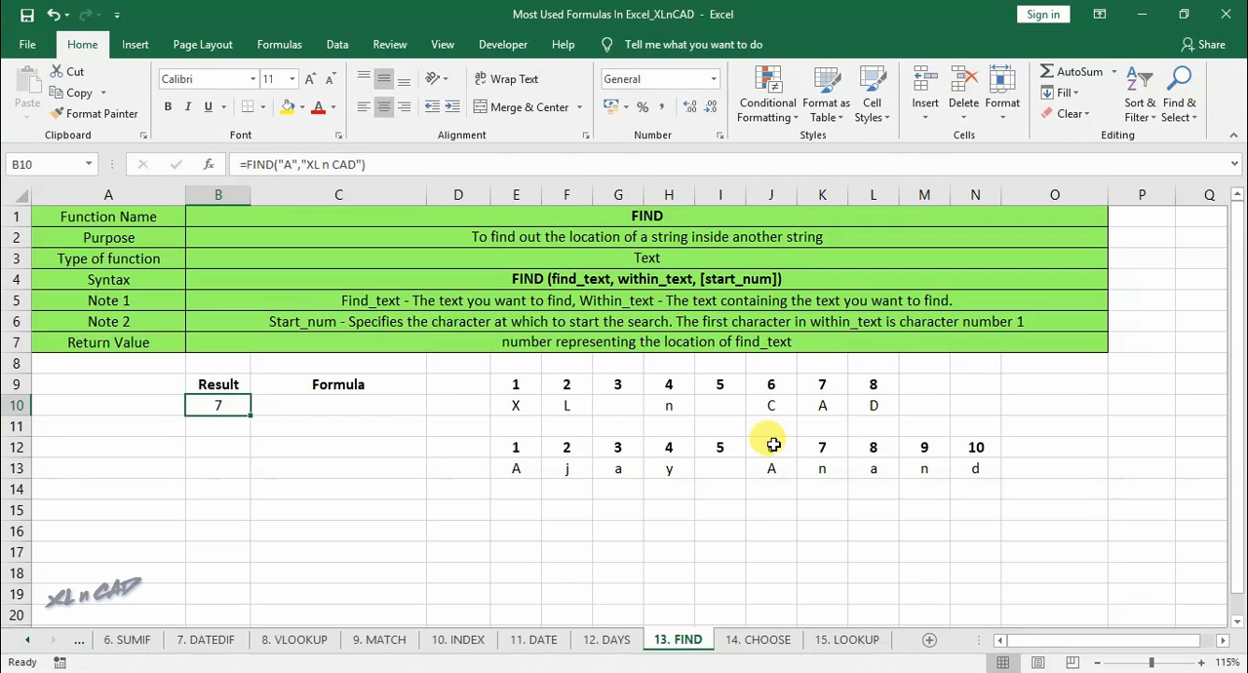
- Enter a FIND formula in B13 locating "A" within the full name spelled out in row 13, with start number 2
left_click(518, 470)
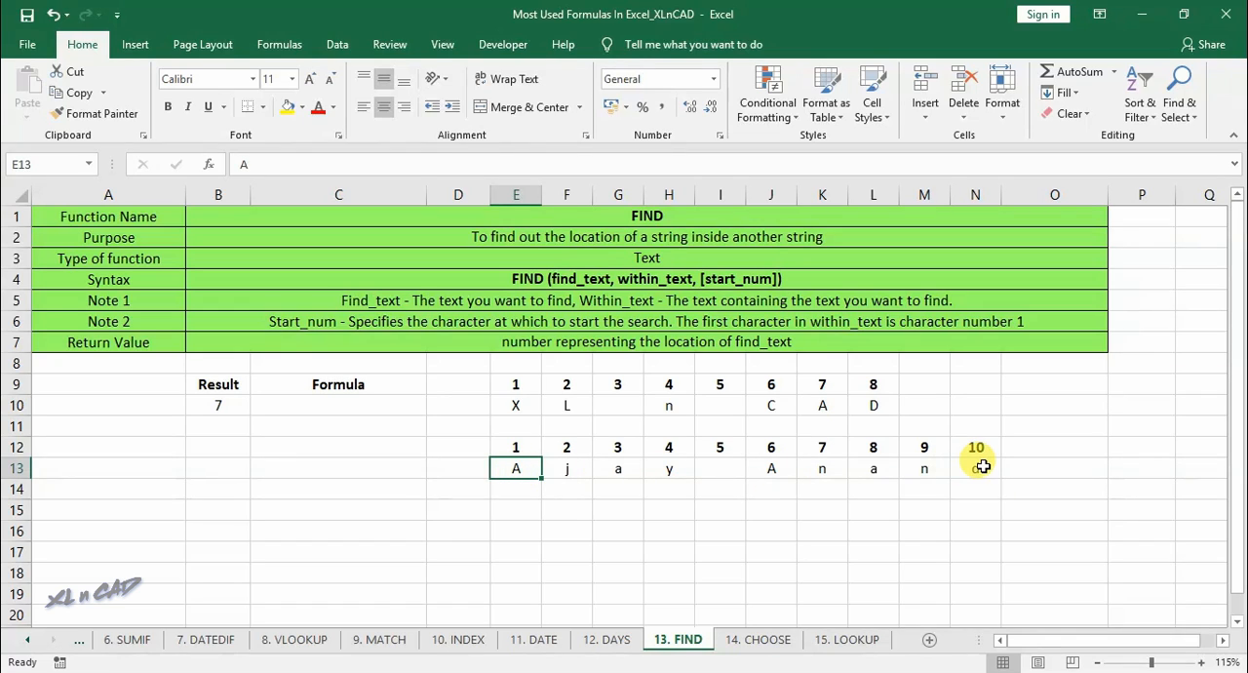
left_click(790, 469)
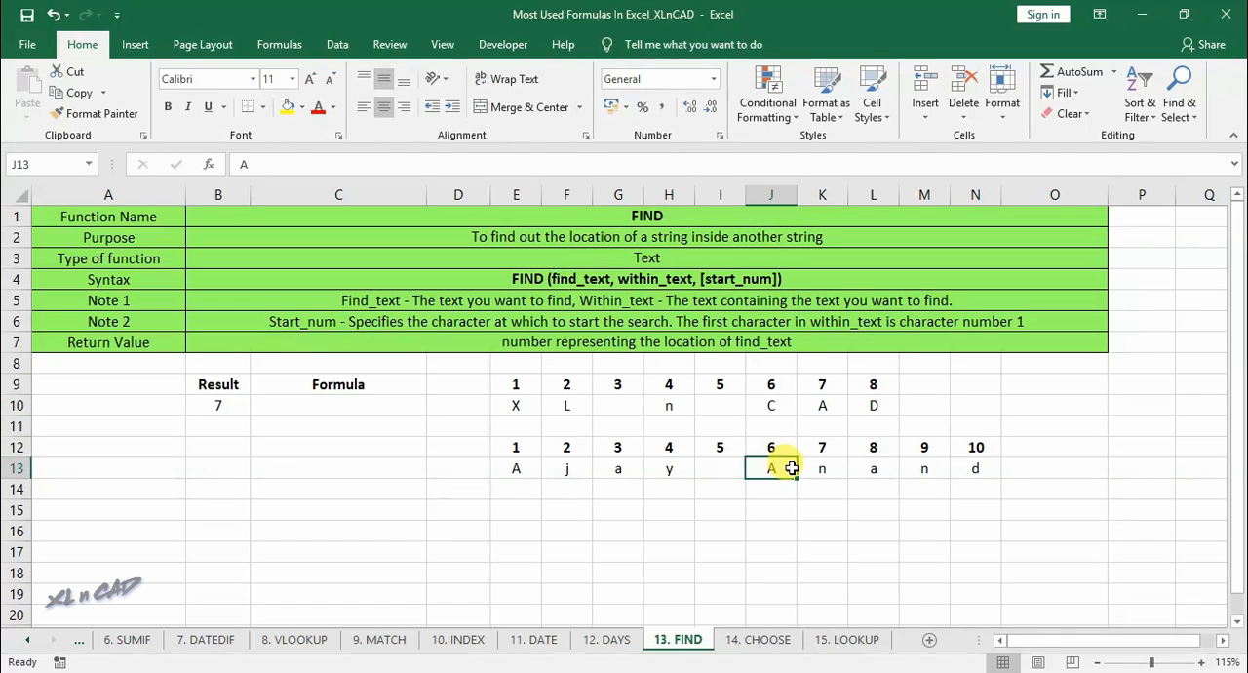
left_click(782, 444)
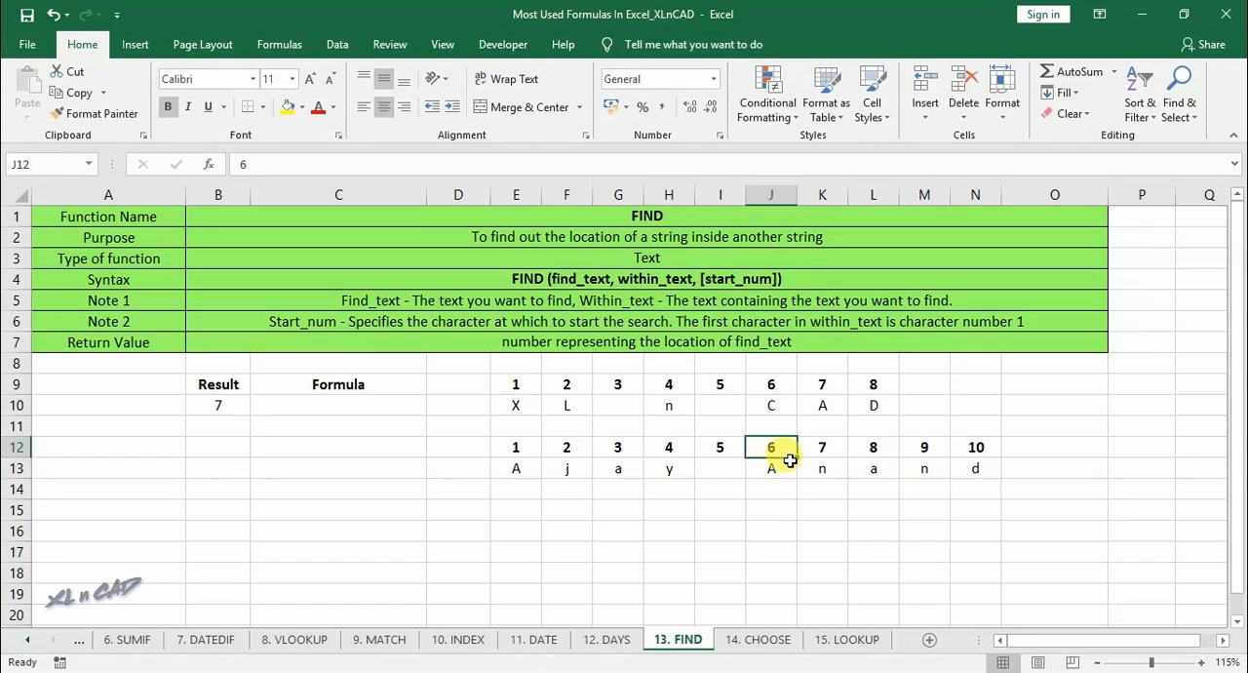
left_click(209, 467)
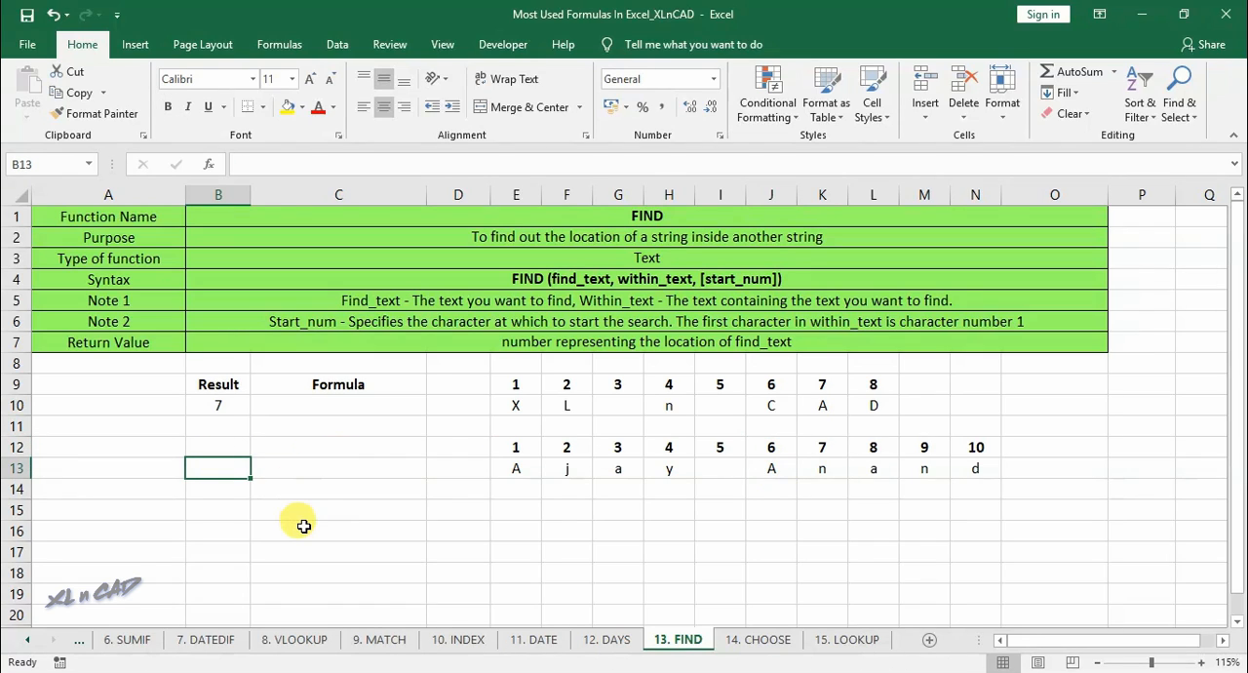
type("=fi")
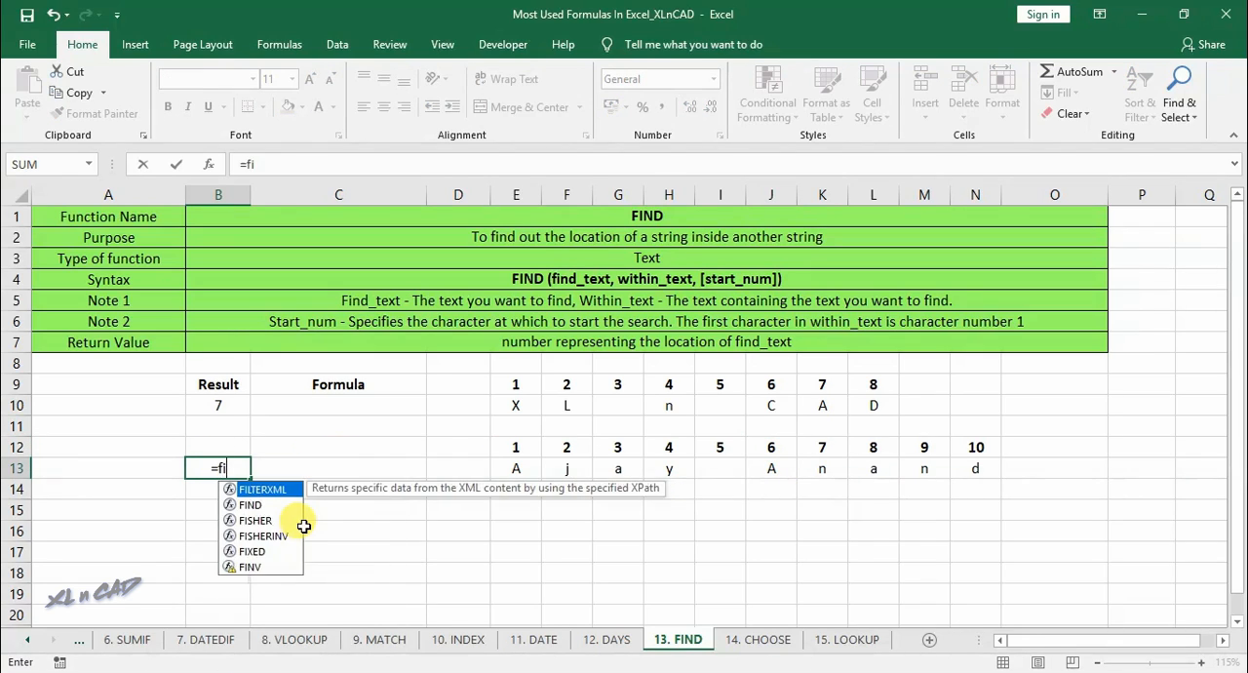
type("nd(")
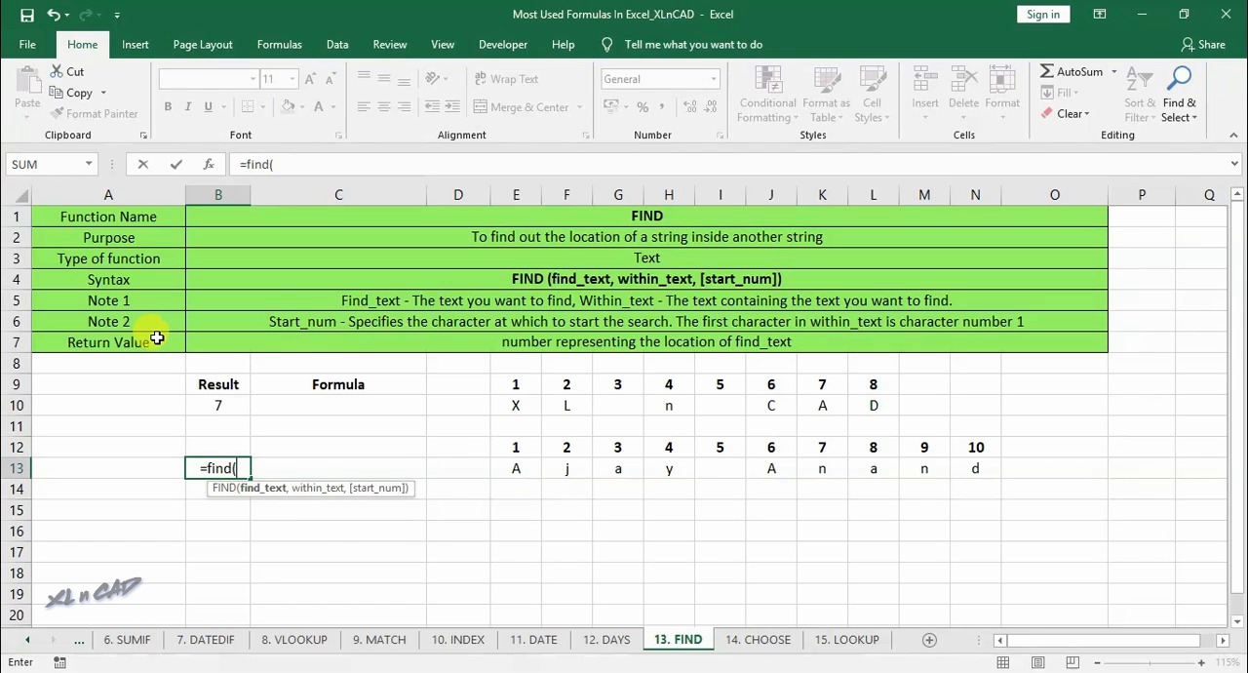
left_click(209, 166)
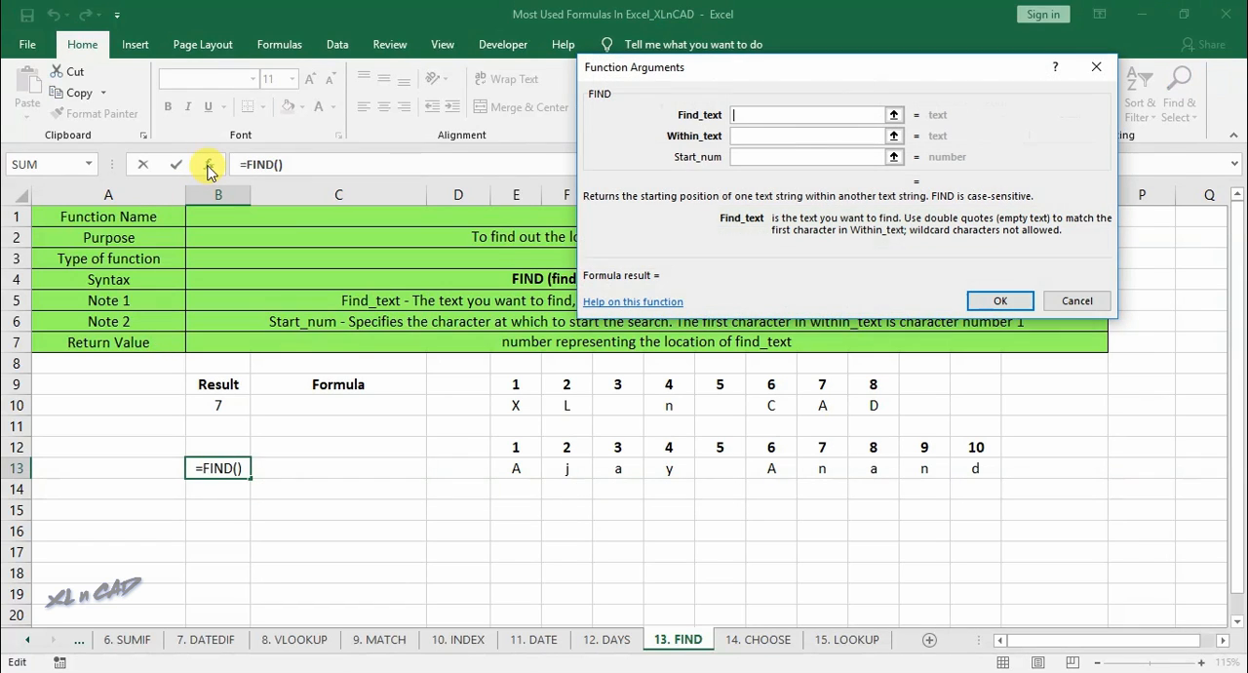
type("A")
left_click(757, 139)
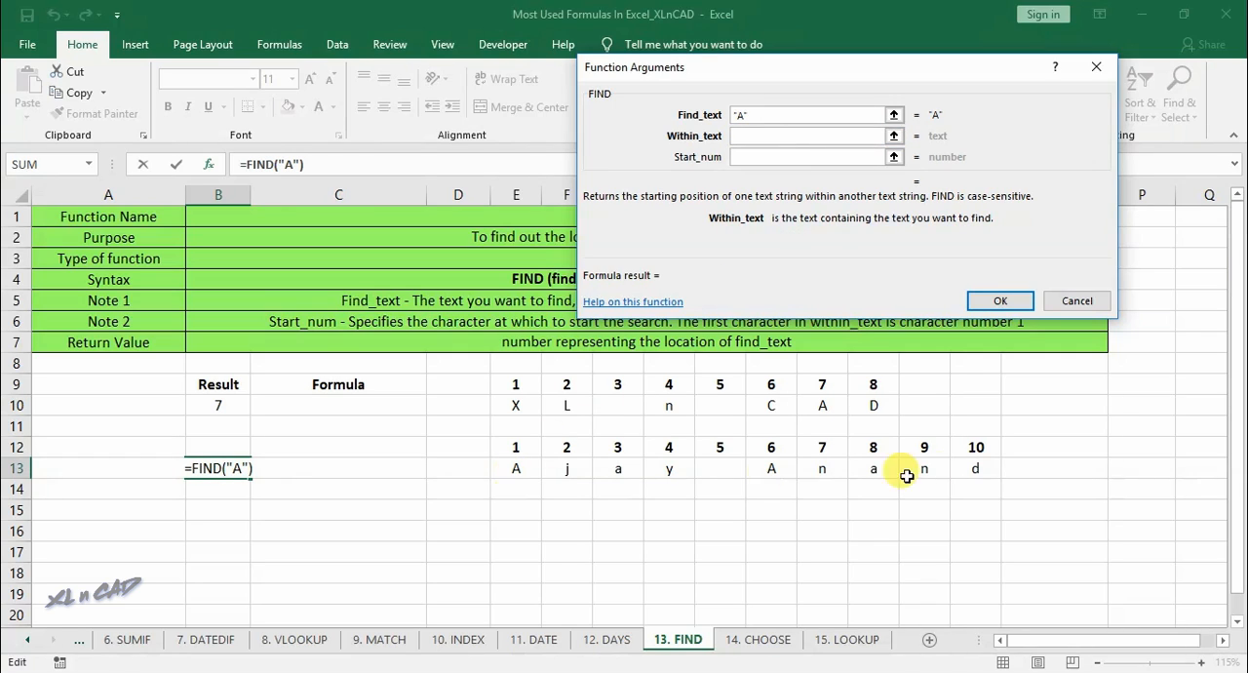
left_click(781, 159)
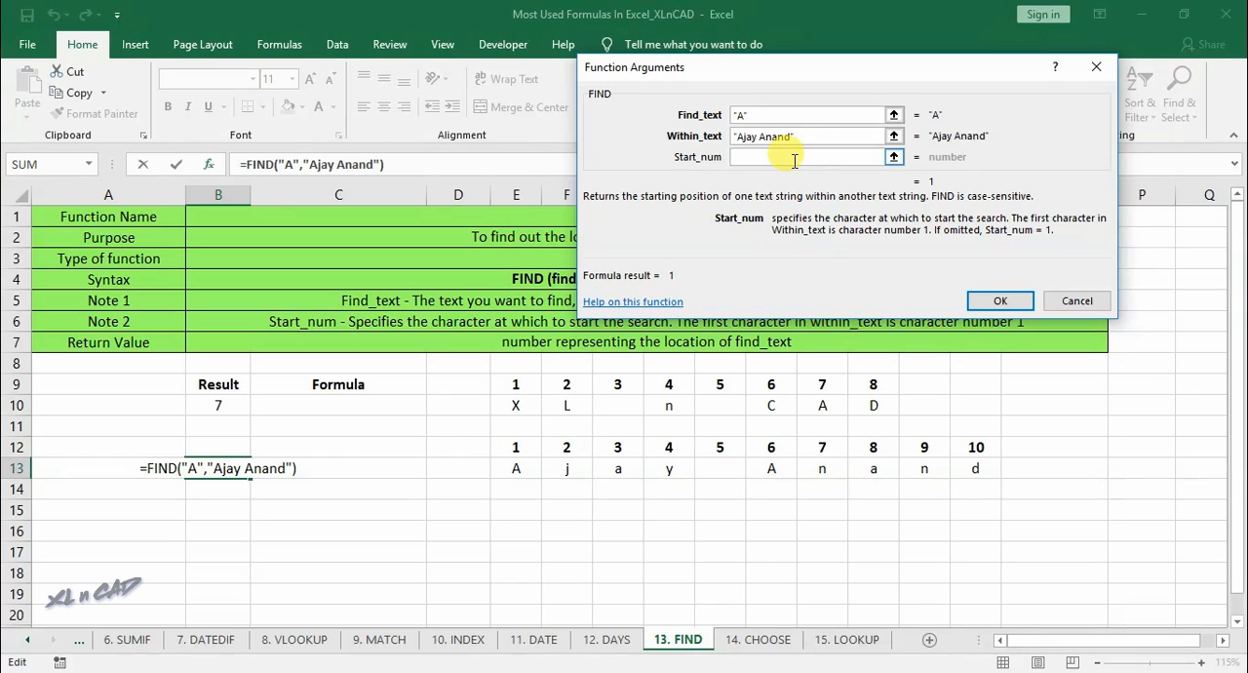
type("2")
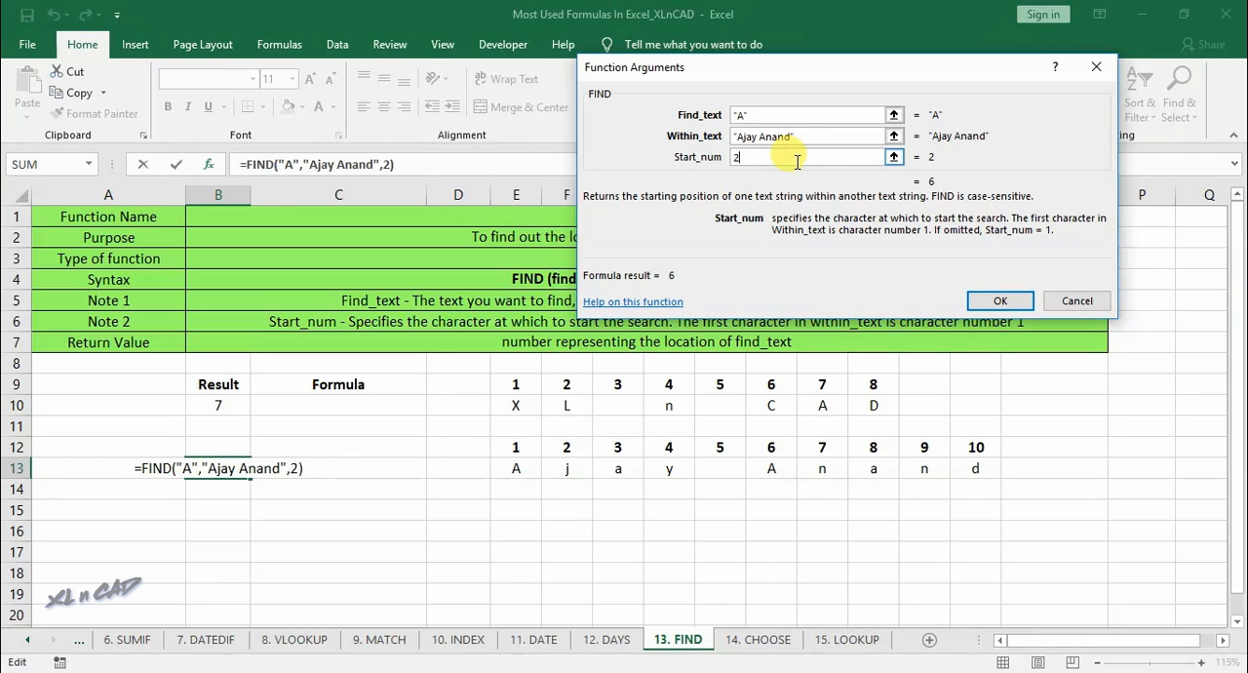
left_click(996, 304)
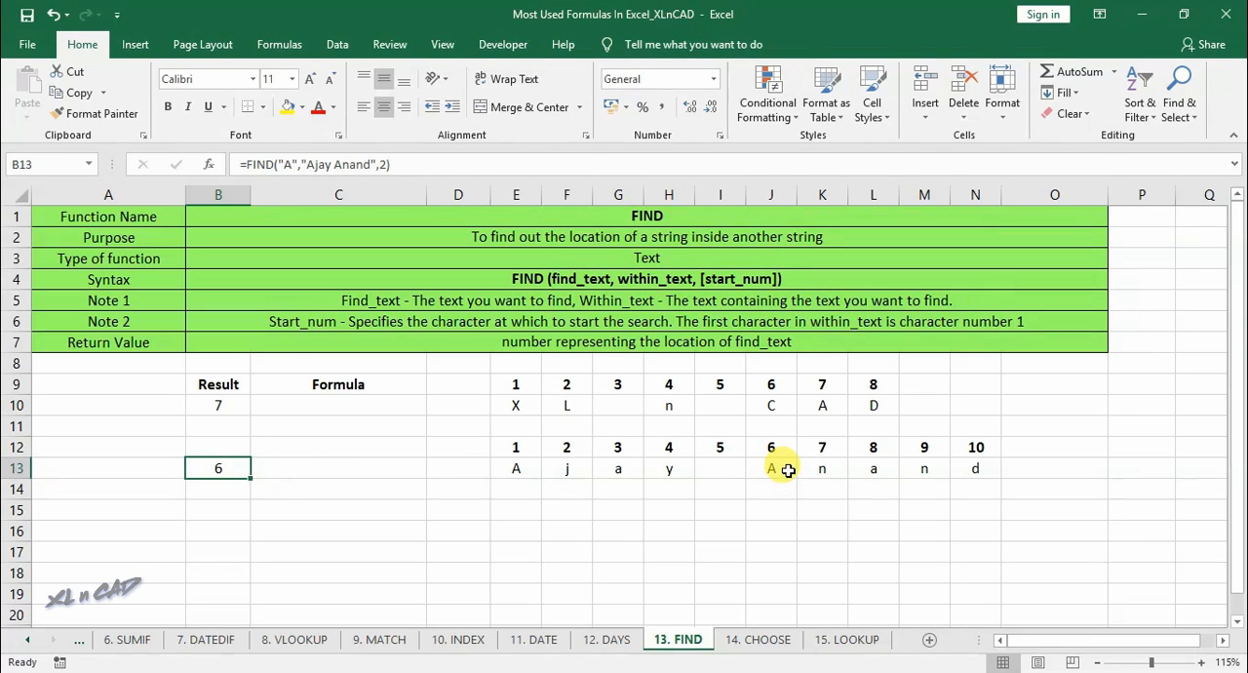
left_click(785, 469)
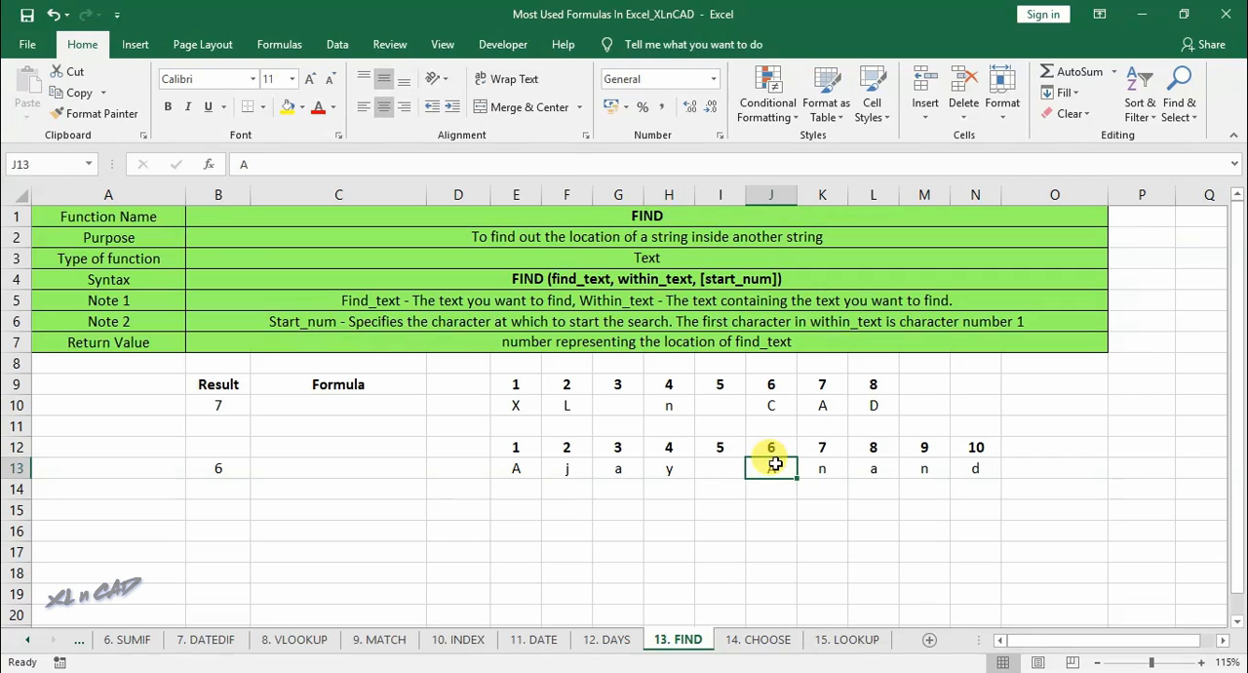
- Enter a FIND formula in B14 locating "an" within the full name from row 13, leaving the start number empty
left_click_drag(872, 468, 942, 467)
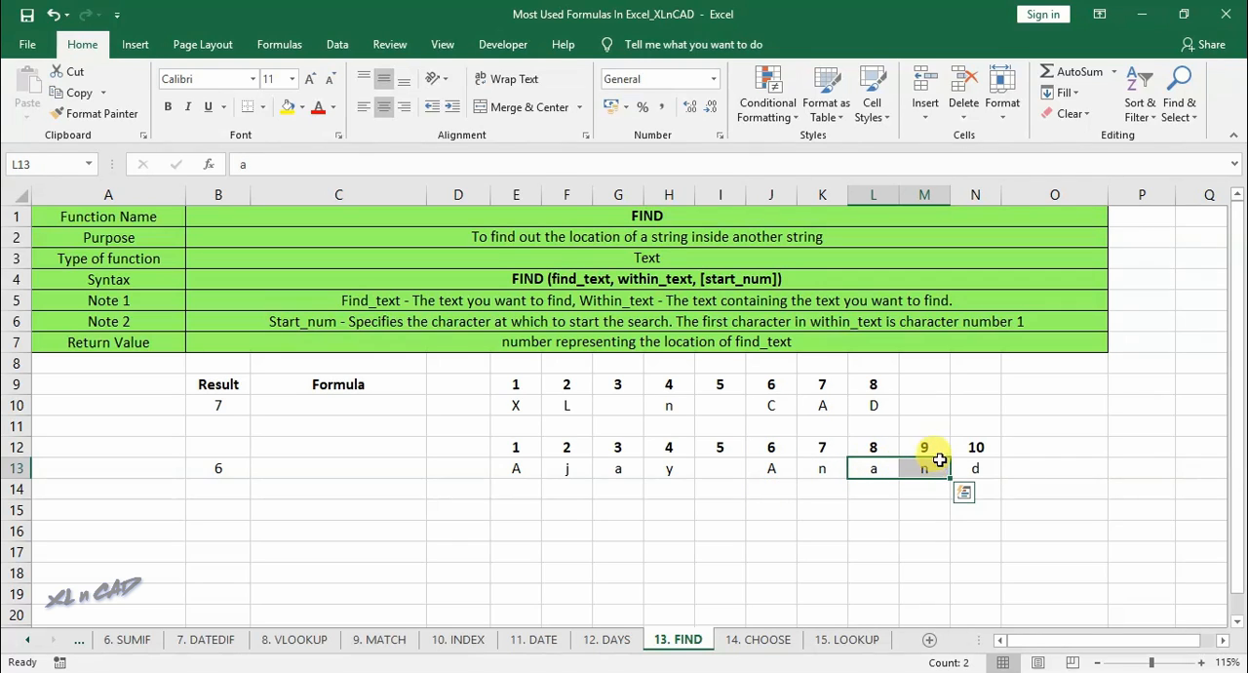
left_click(882, 449)
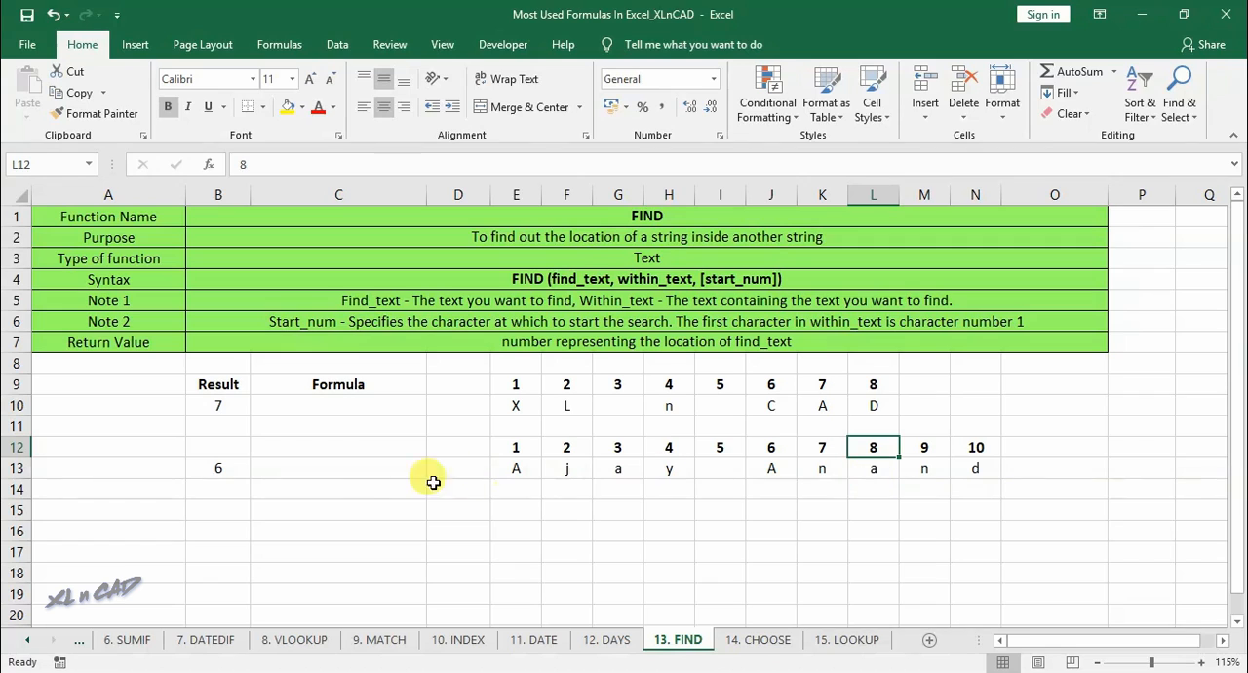
left_click(227, 493)
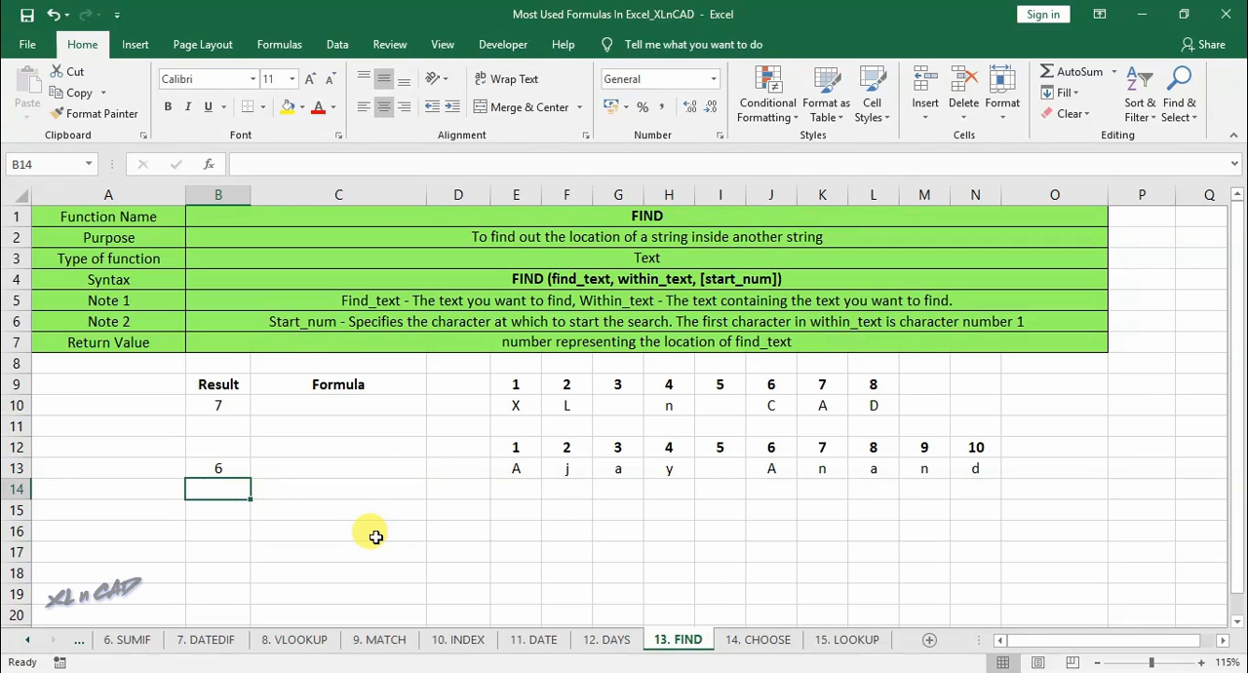
type("=")
type("ind")
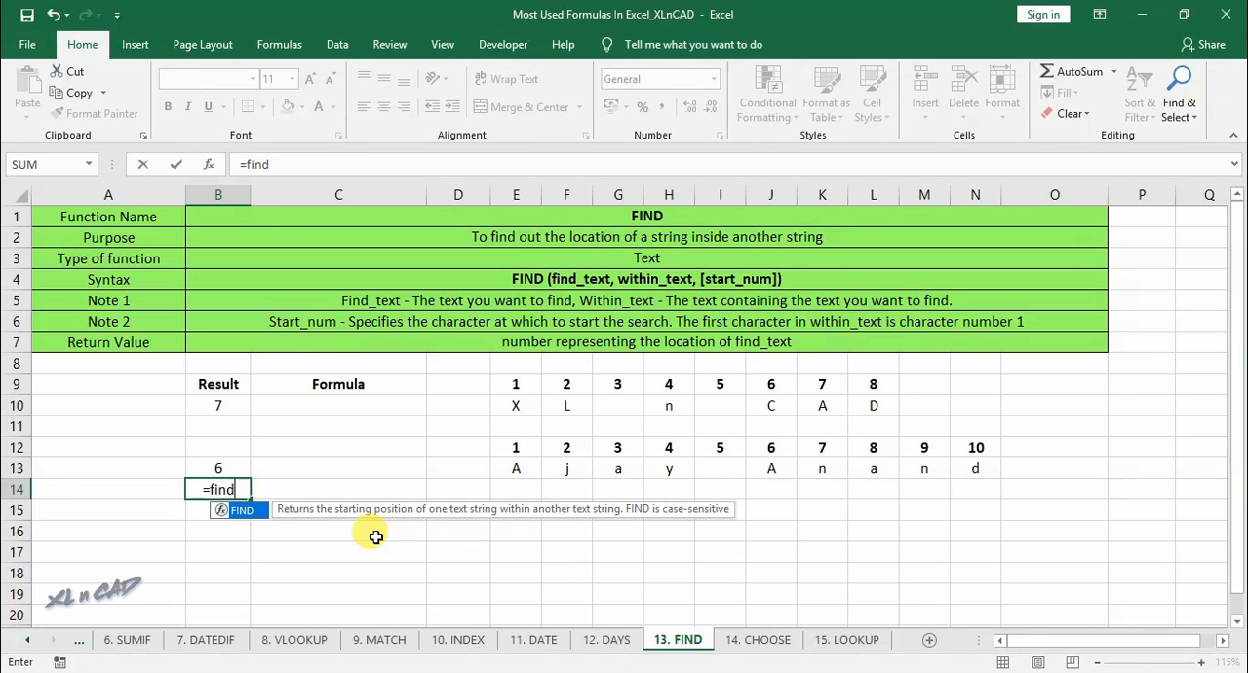
type("(")
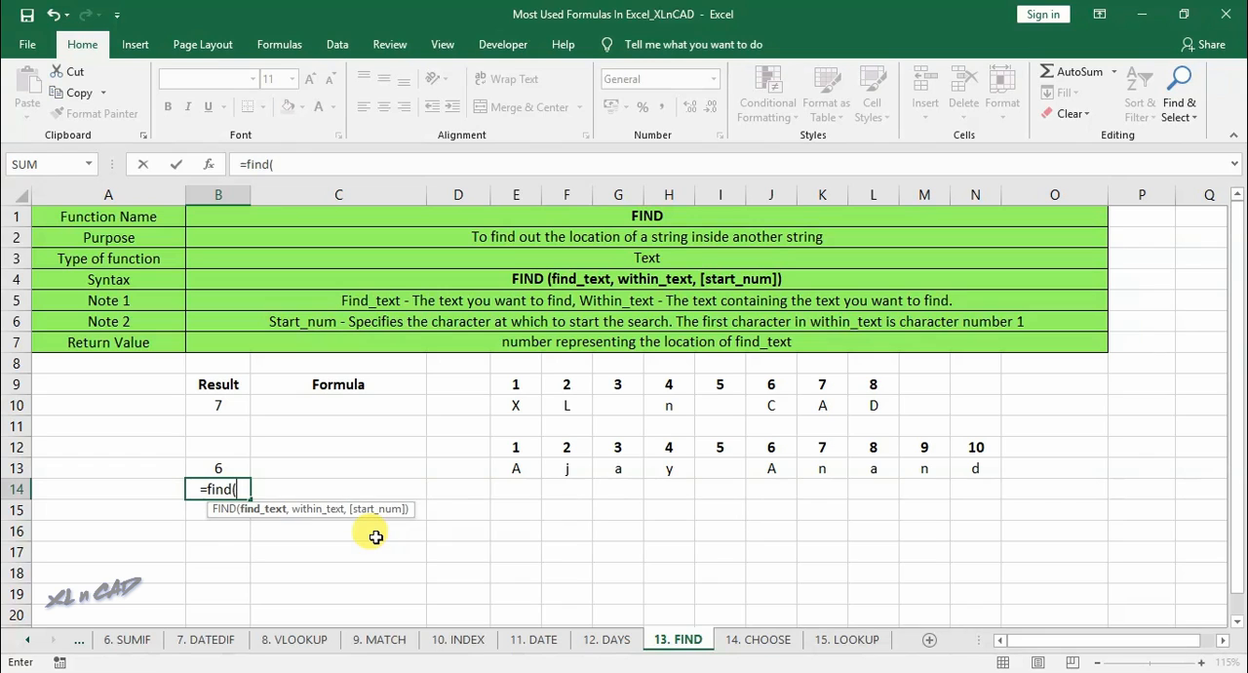
left_click(208, 165)
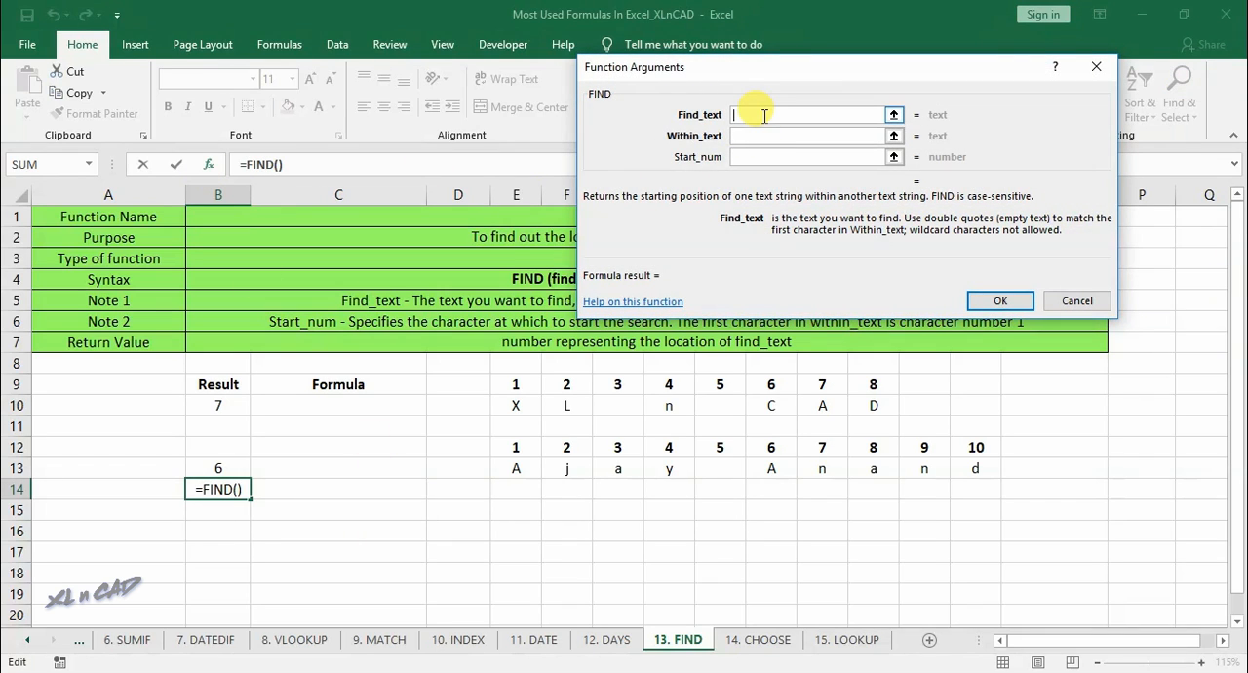
type("an")
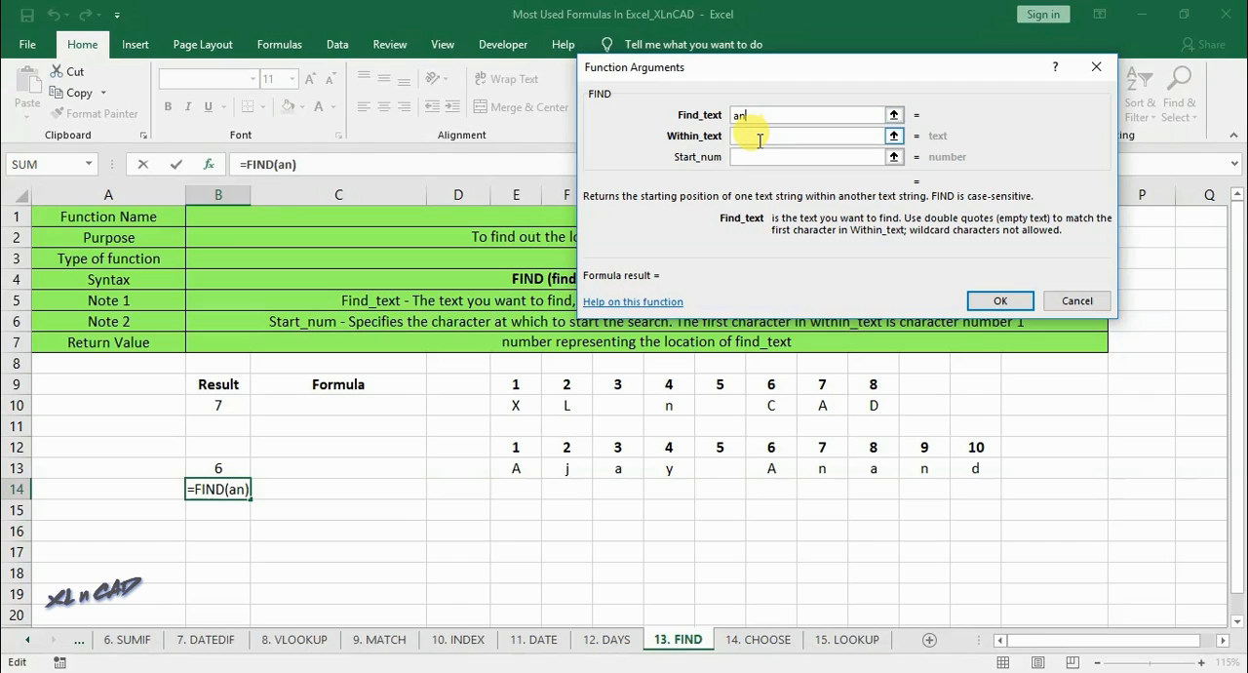
left_click(759, 137)
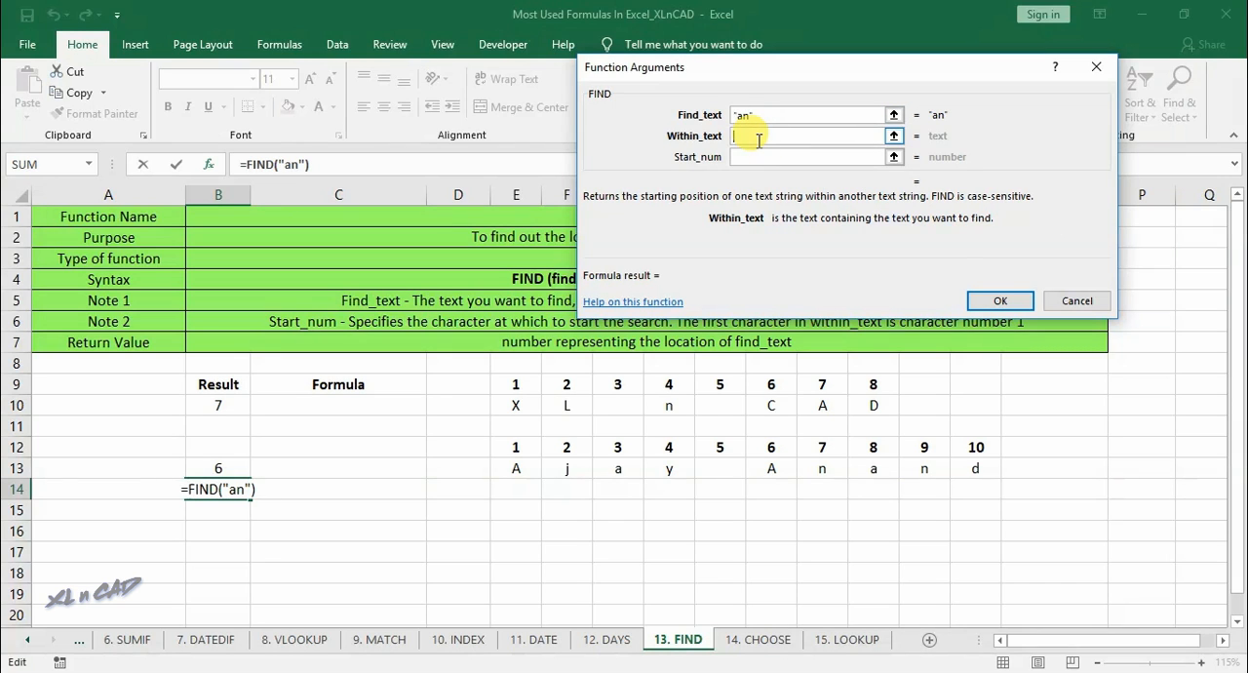
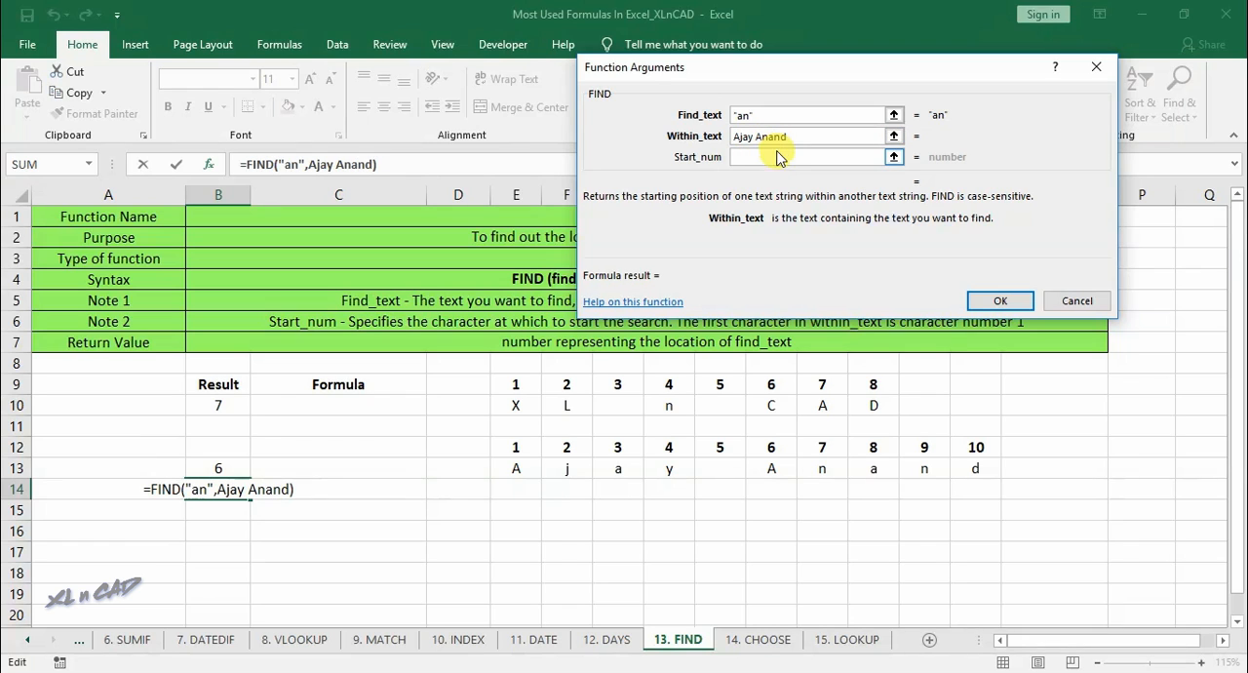
left_click(978, 304)
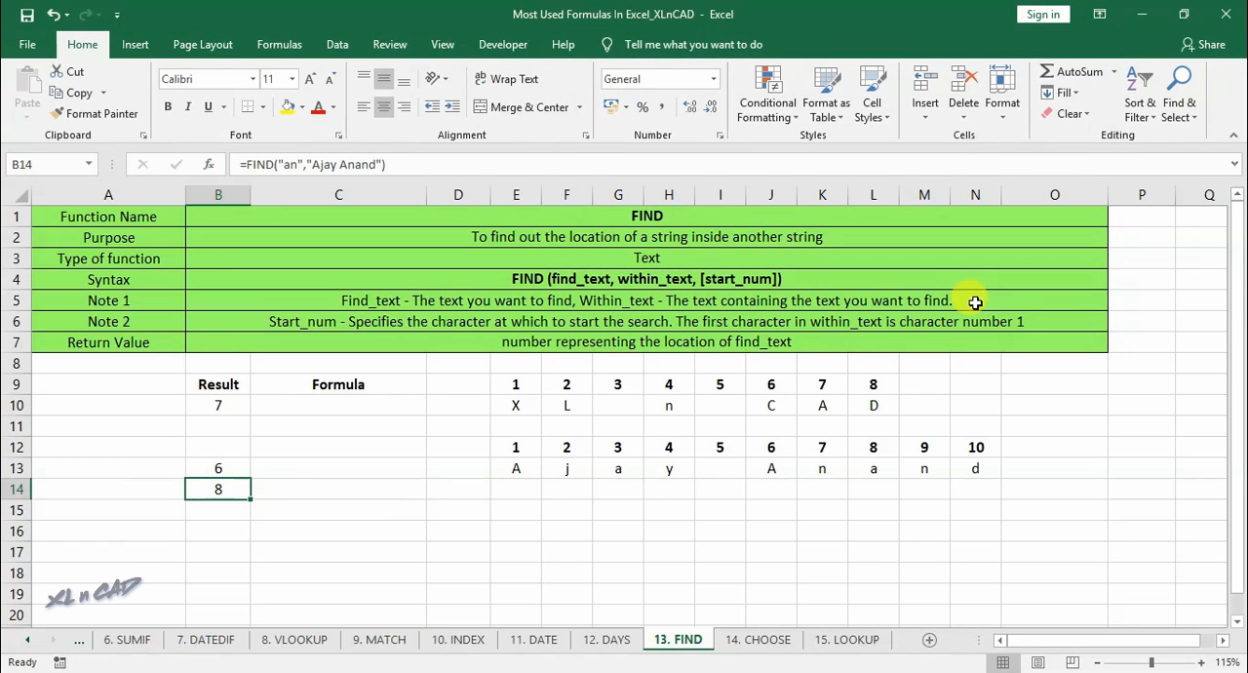
left_click_drag(885, 470, 912, 472)
left_click(882, 514)
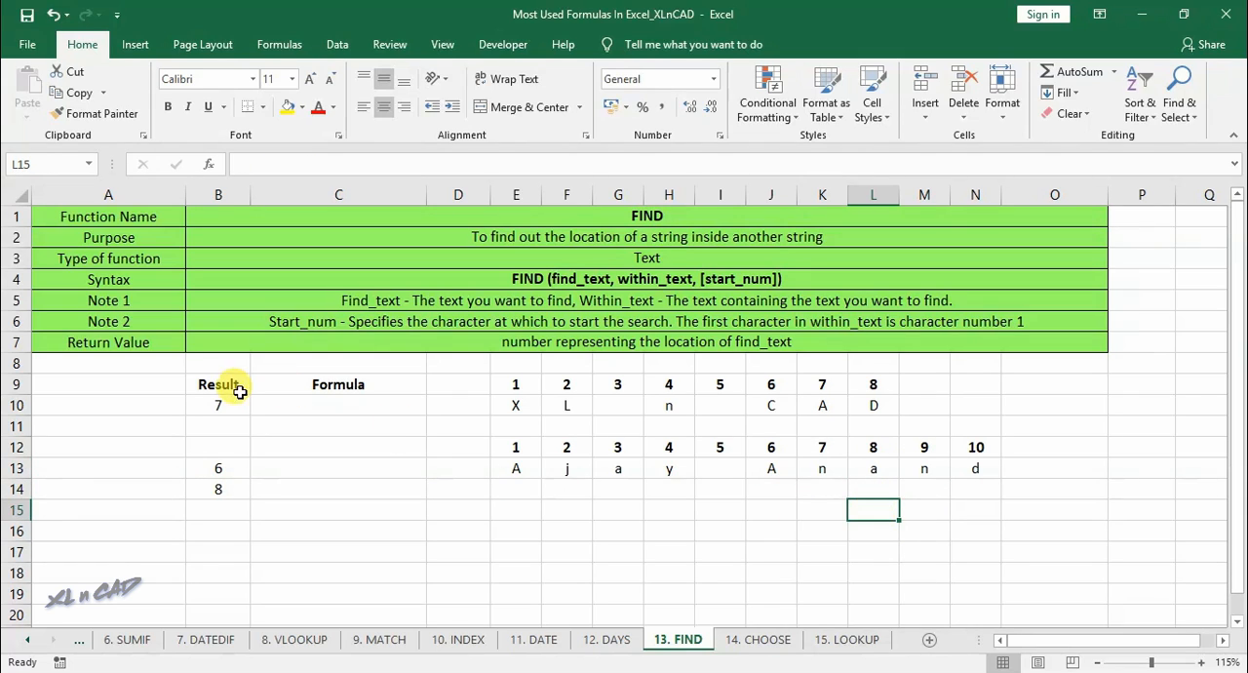
- Copy the formula from B10 without its equals sign and place it in C10 as the text FIND("A","XL n CAD")
left_click(224, 405)
left_click(318, 166)
key("shift+End")
key("ctrl+c")
key("Escape")
left_click(332, 405)
type("'")
key("ctrl+v")
key("Return")
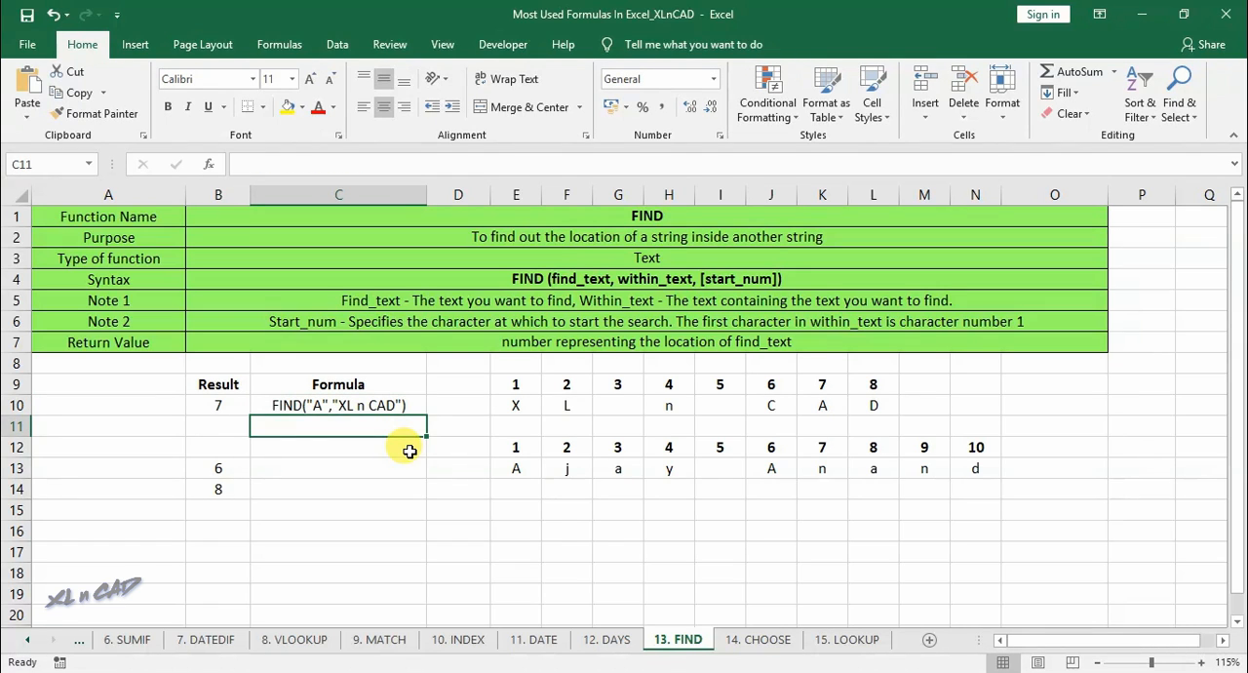
- Copy the B13 FIND formula without its equals sign and place it in C13 as text
left_click(219, 468)
left_click_drag(247, 164, 400, 173)
key("ctrl+c")
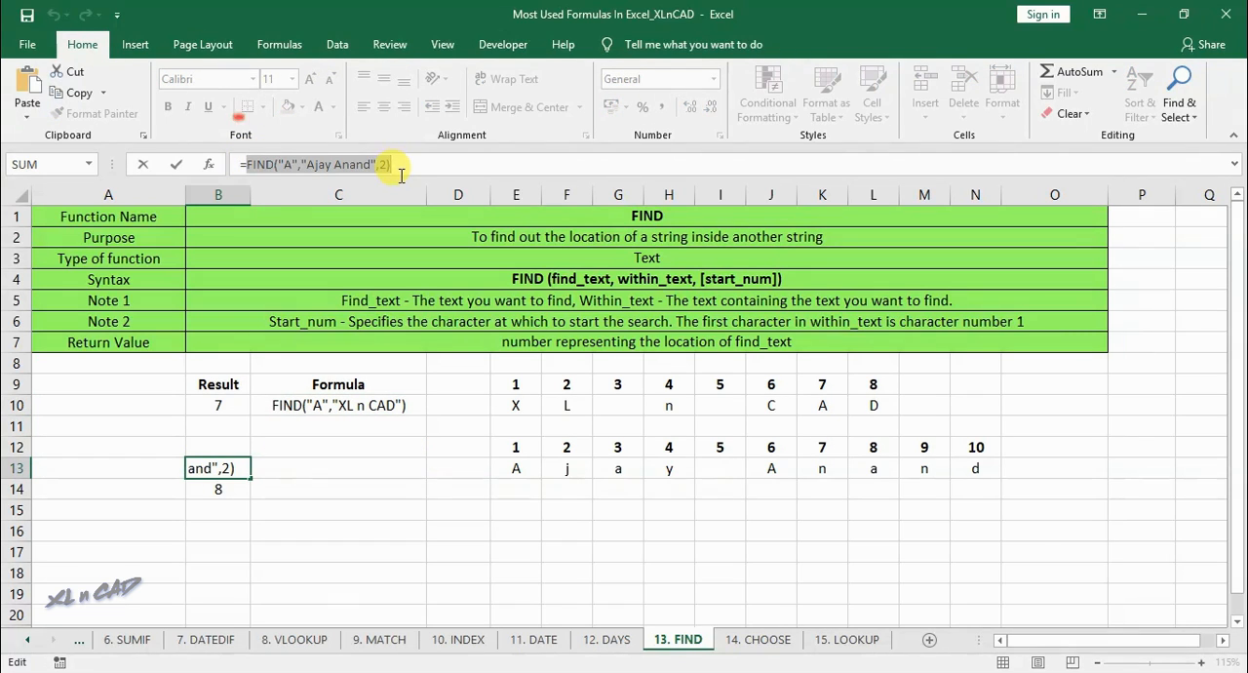
key("Escape")
left_click(331, 469)
type("'")
key("ctrl+v")
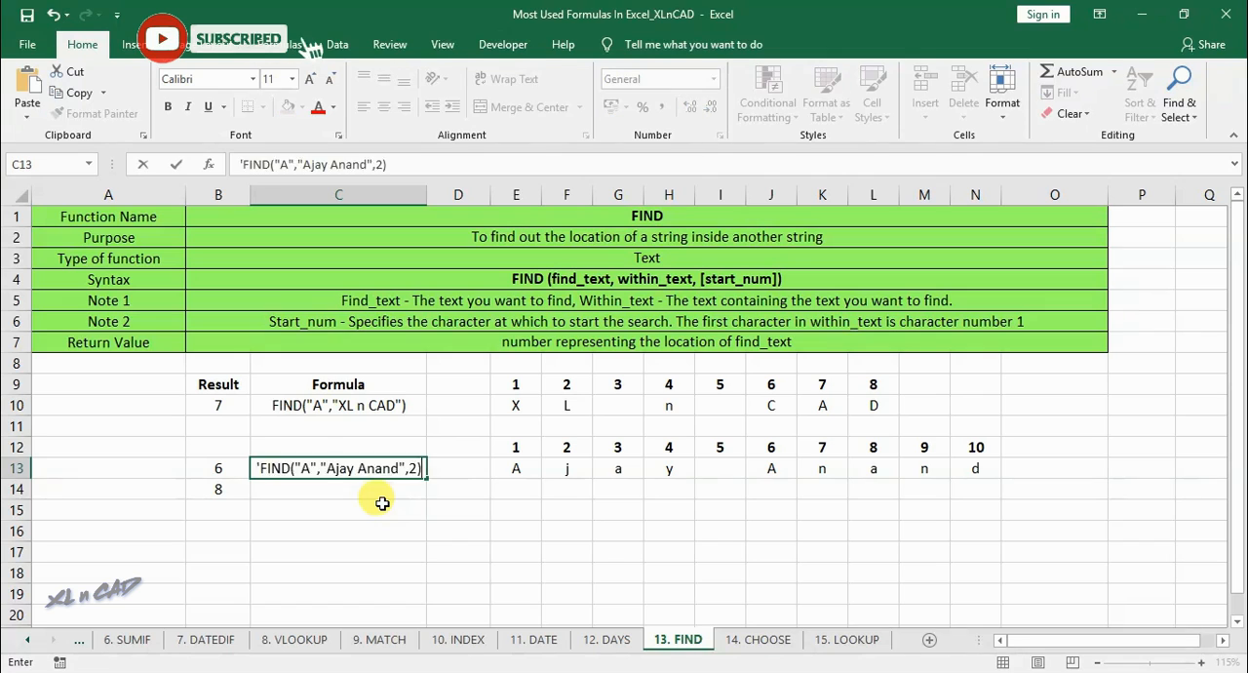
key("Return")
- Copy the B14 FIND formula without its equals sign and place it in C14 as text
left_click(219, 488)
left_click_drag(247, 164, 342, 164)
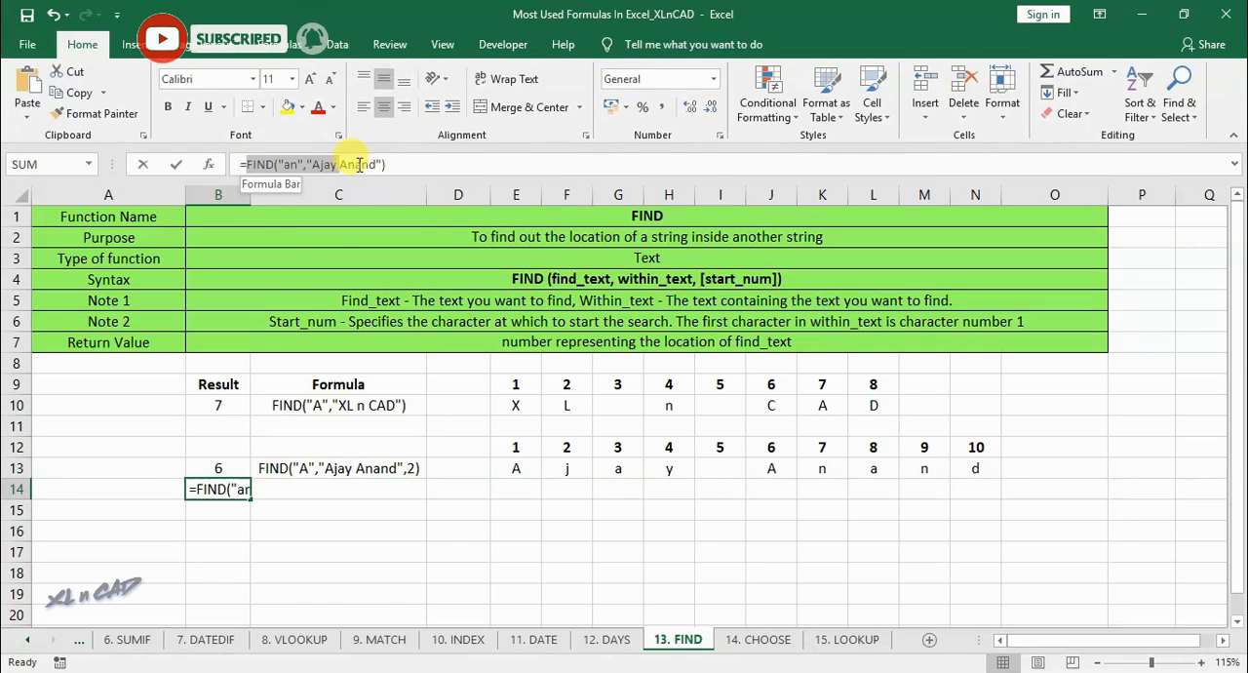
key("ctrl+c")
key("Escape")
left_click(345, 484)
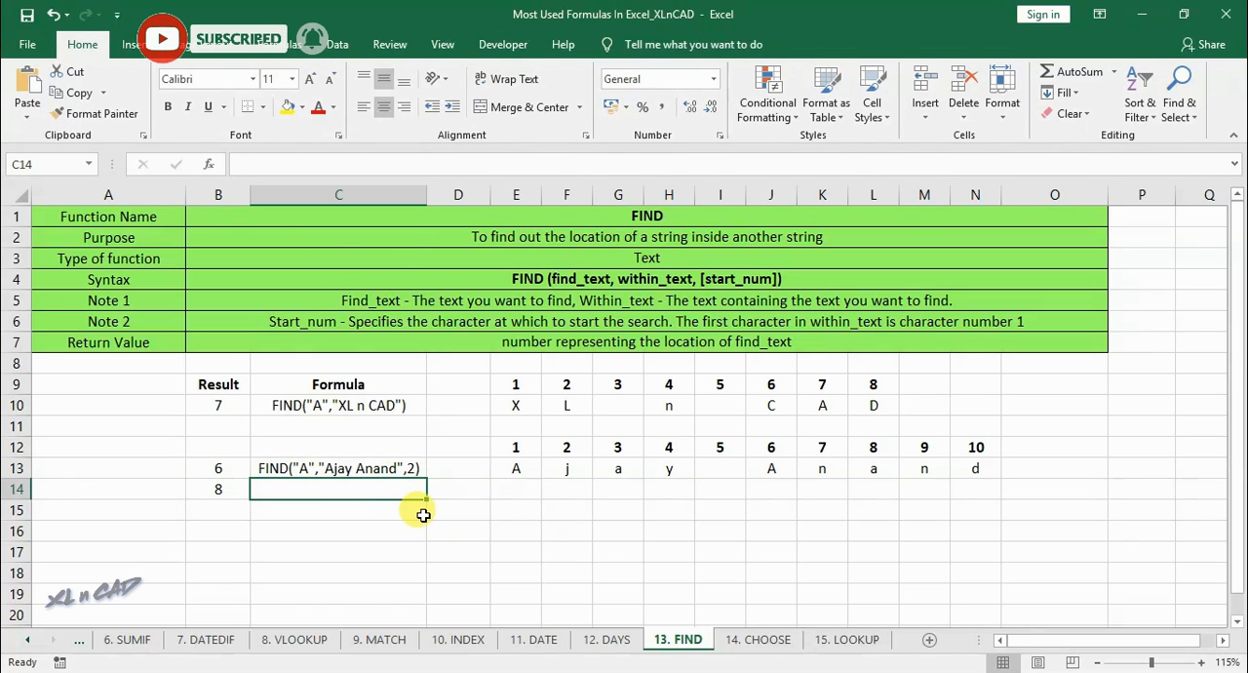
type("'")
key("ctrl+v")
key("Return")
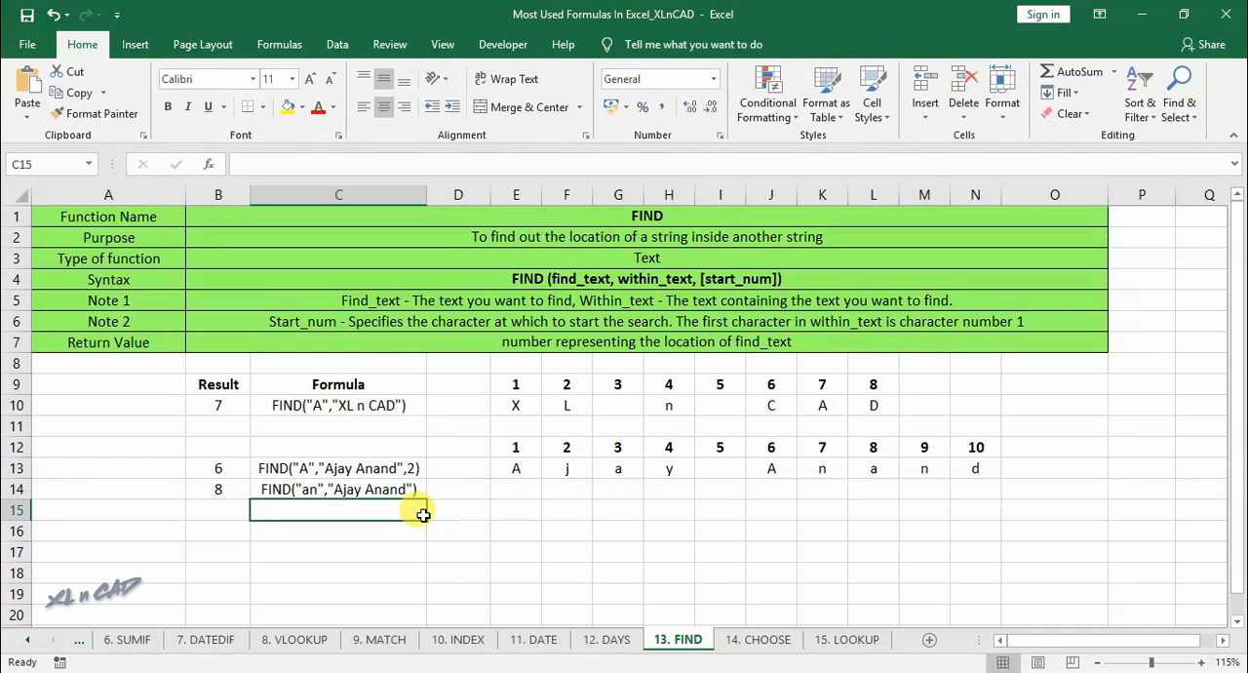
- Open the 14. CHOOSE sheet and enter 4 as the input value in C9
left_click(758, 640)
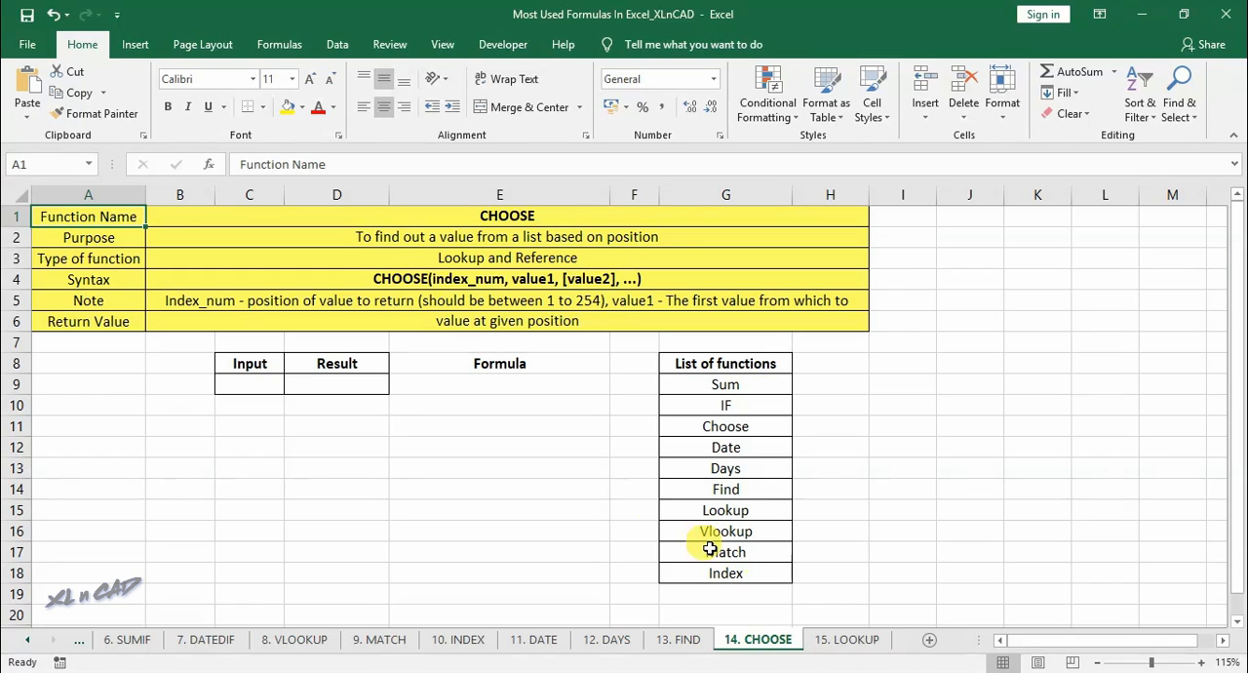
left_click(274, 385)
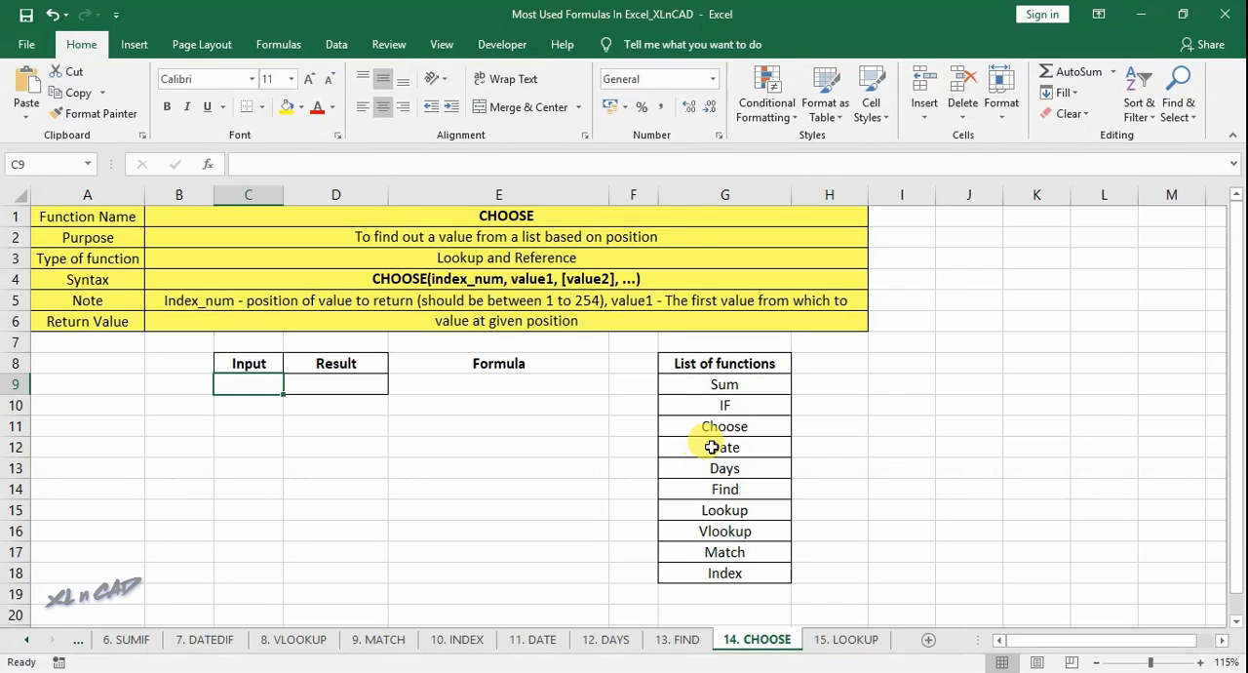
type("4")
key("Tab")
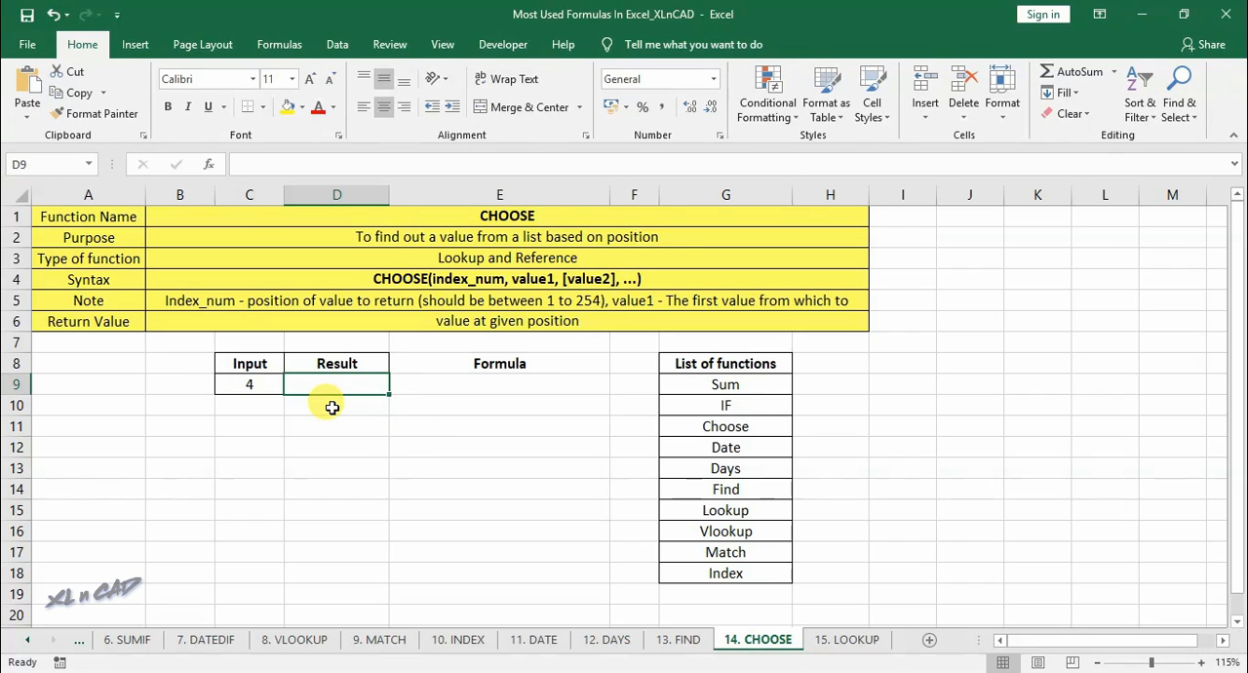
- Begin a CHOOSE formula in D9 with the input cell C9 as its index number
type("=choo")
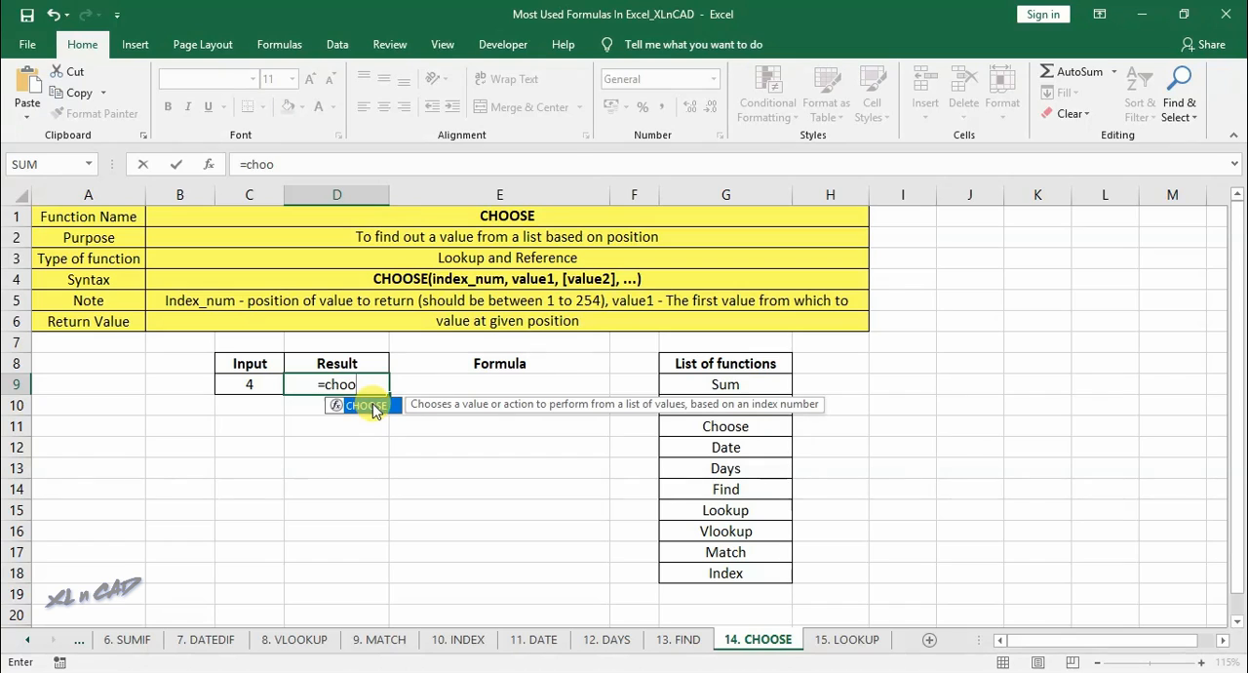
double_click(374, 405)
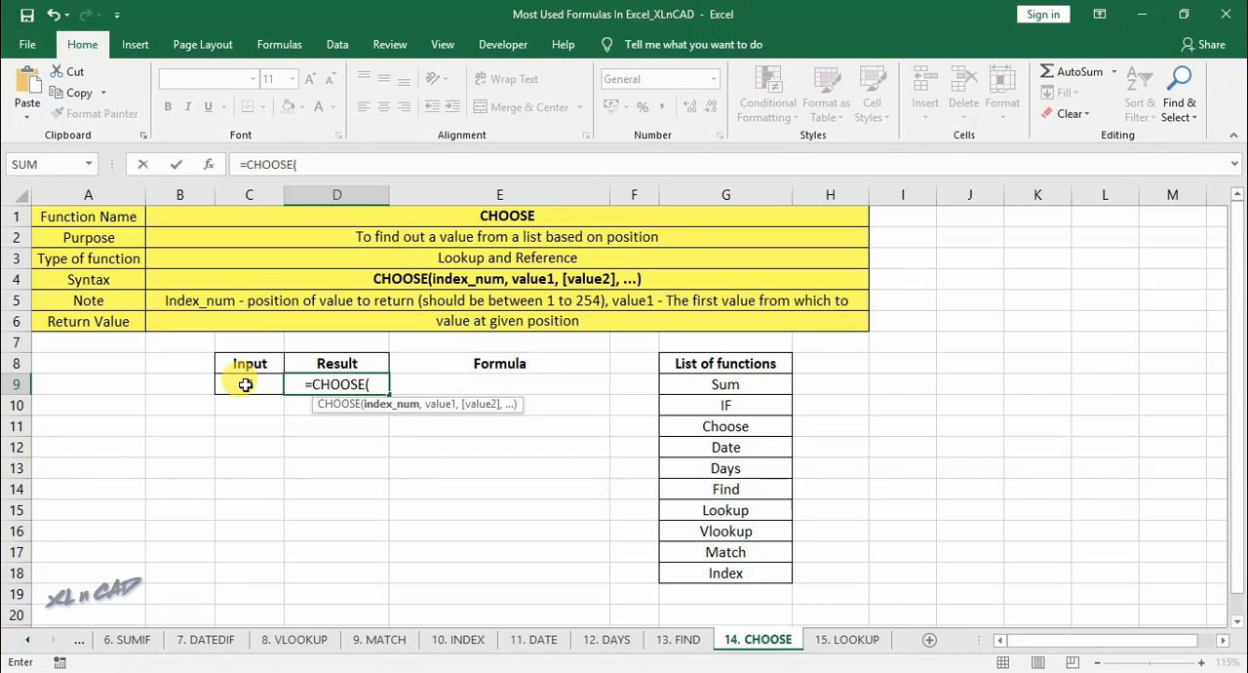
left_click(246, 385)
type(",")
- Supply each cell from G9 to G18 of the function list as separate CHOOSE values and complete the D9 formula
left_click(702, 386)
type(",")
left_click(711, 407)
type(",")
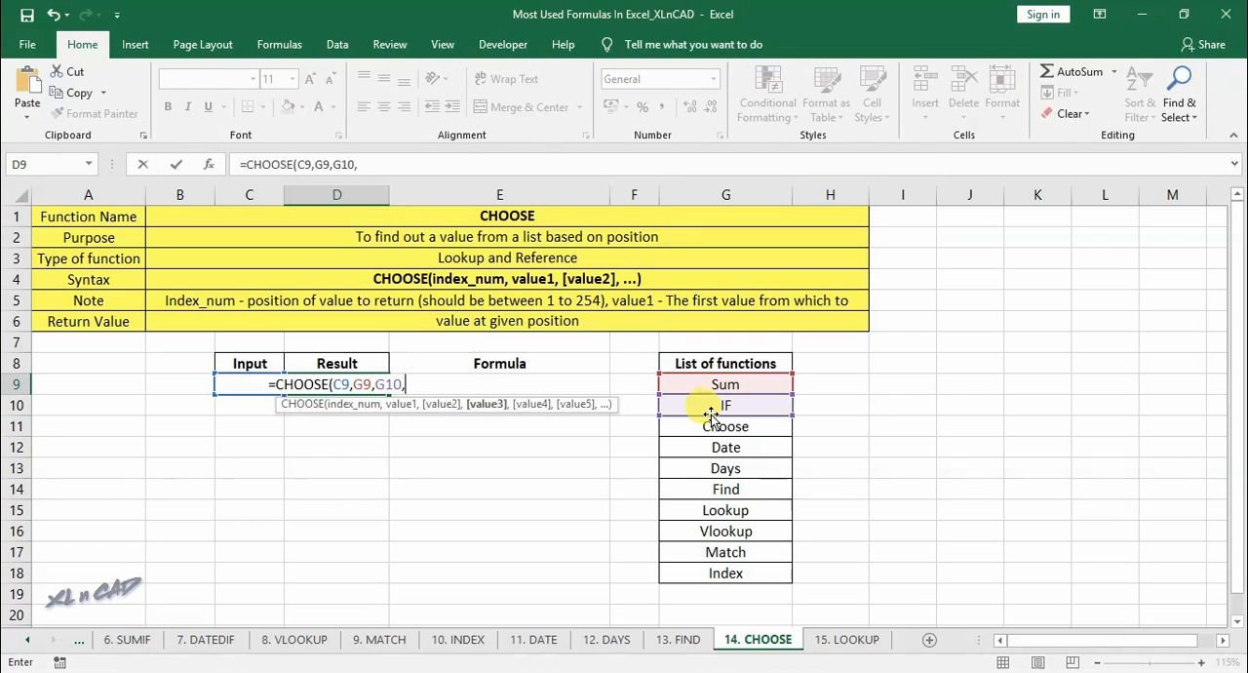
left_click(722, 427)
type(",")
left_click(729, 448)
type(",")
left_click(732, 469)
type(",")
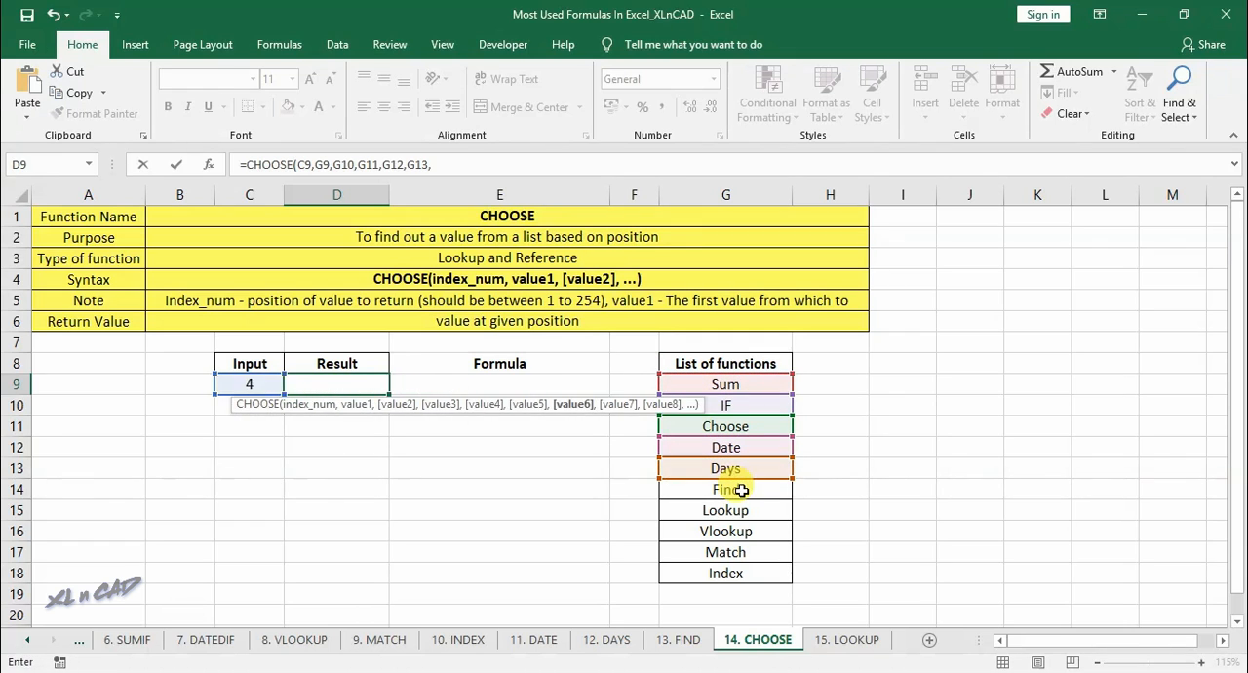
left_click(741, 489)
type(",")
left_click(741, 510)
type(",")
left_click(741, 530)
type(",")
left_click(739, 552)
type(",")
left_click(739, 574)
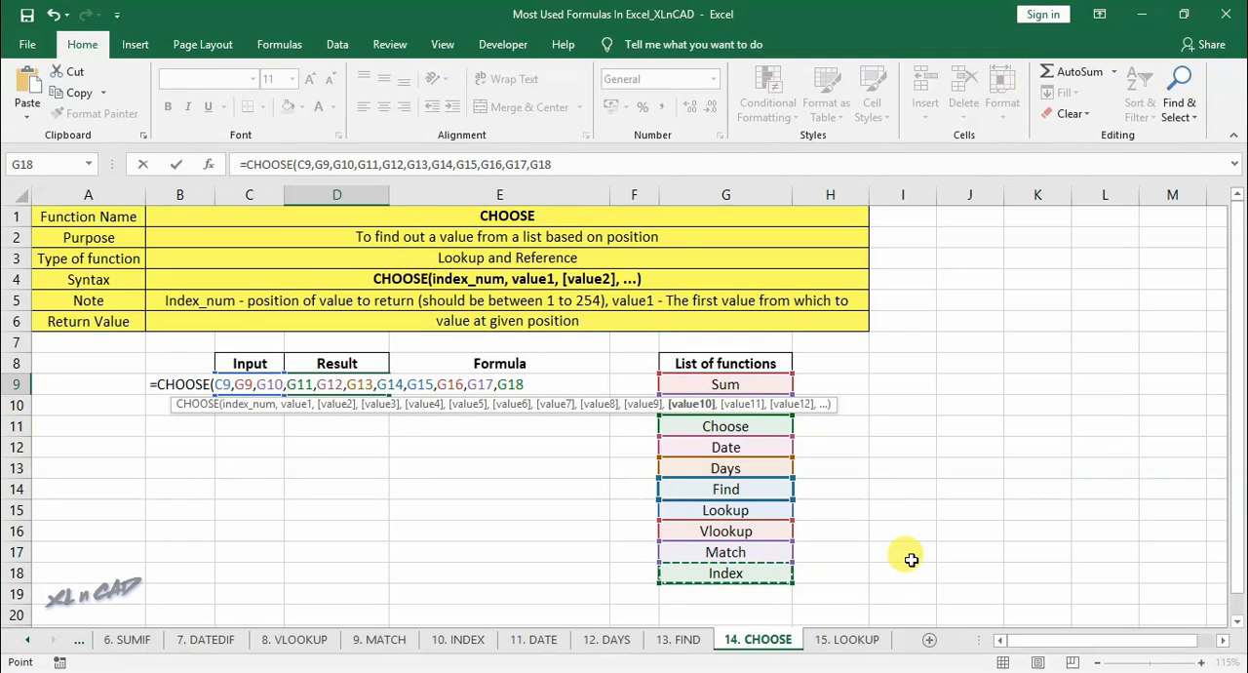
type(")")
key("Return")
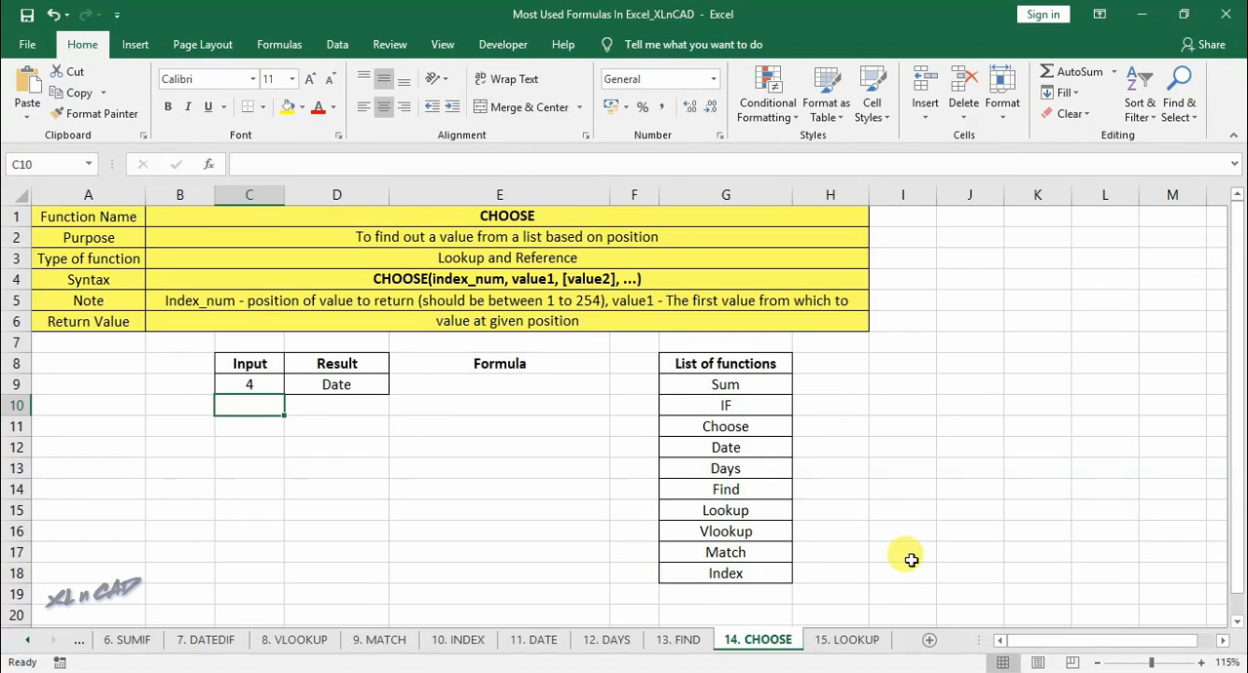
- Test the CHOOSE formula by changing the input in C9 to 1 and then to 2
left_click(279, 386)
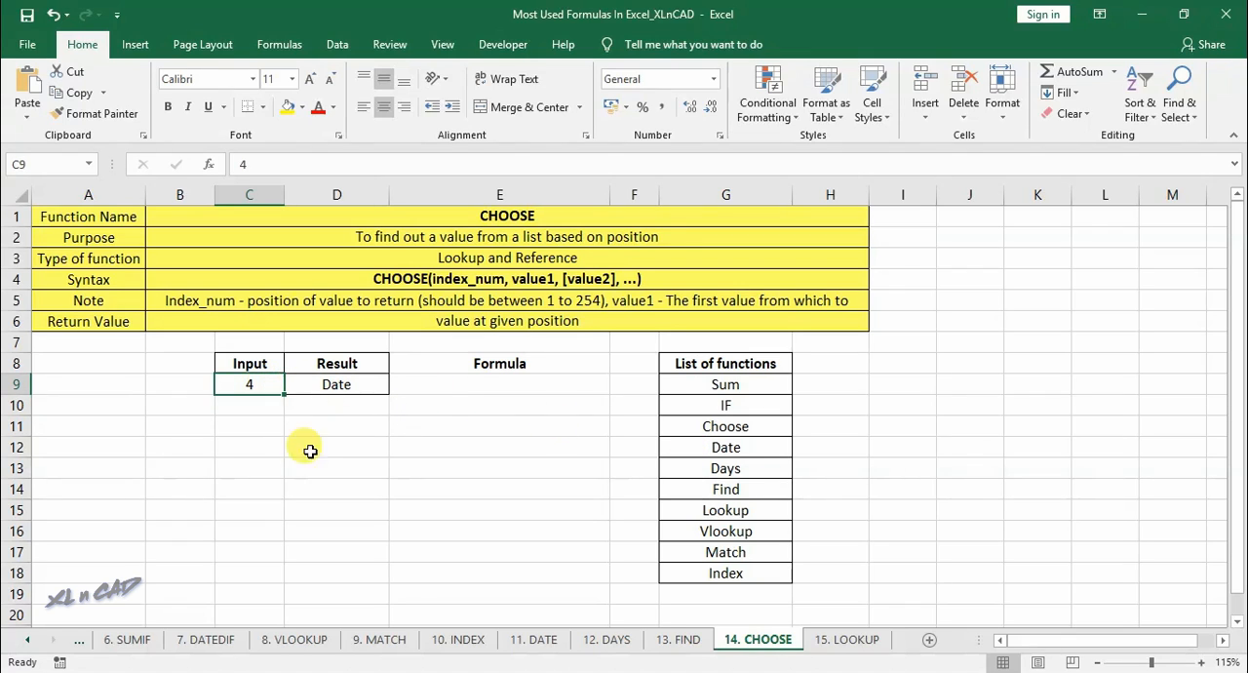
type("1")
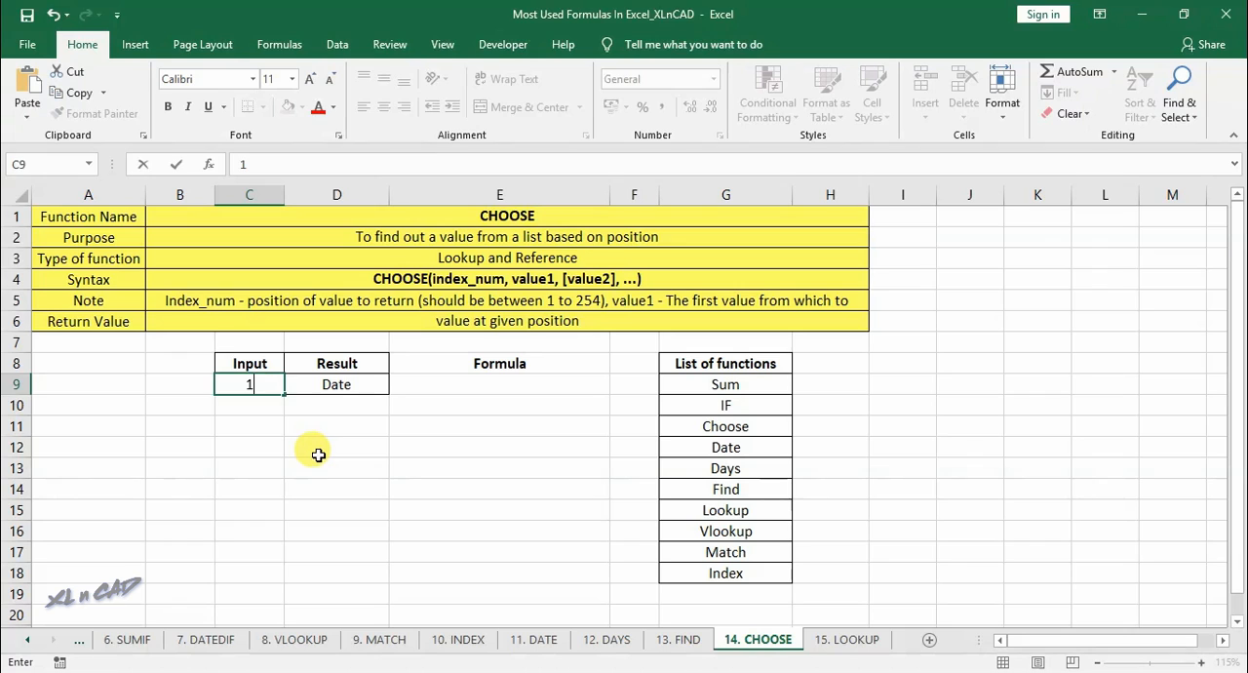
key("Return")
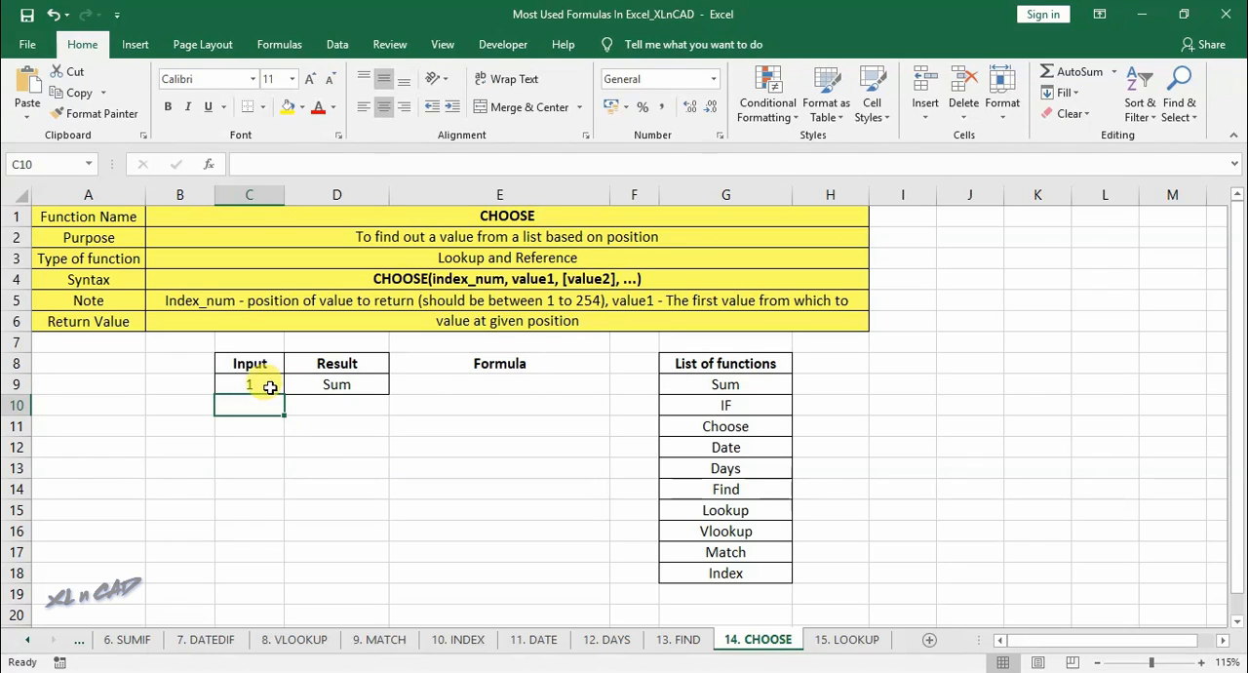
left_click(274, 388)
type("2")
key("Tab")
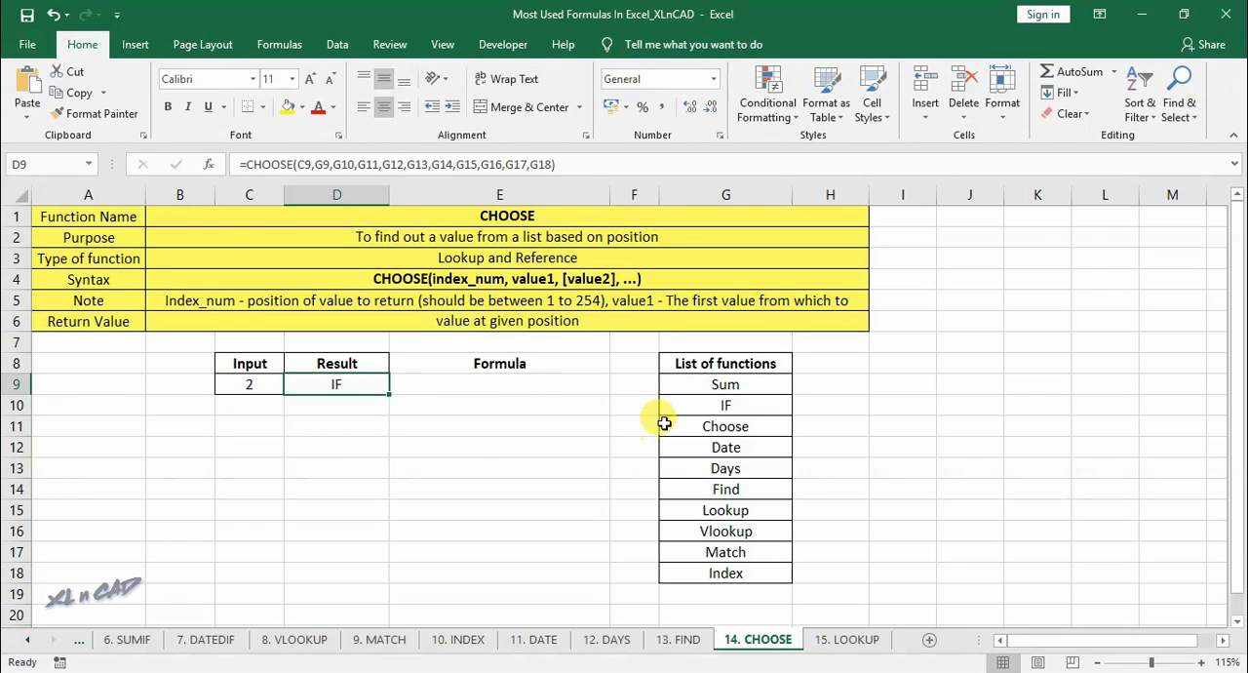
- Place the D9 CHOOSE formula without its equals sign in E9 as text and fit column E to its contents
left_click_drag(250, 167, 556, 163)
key("Escape")
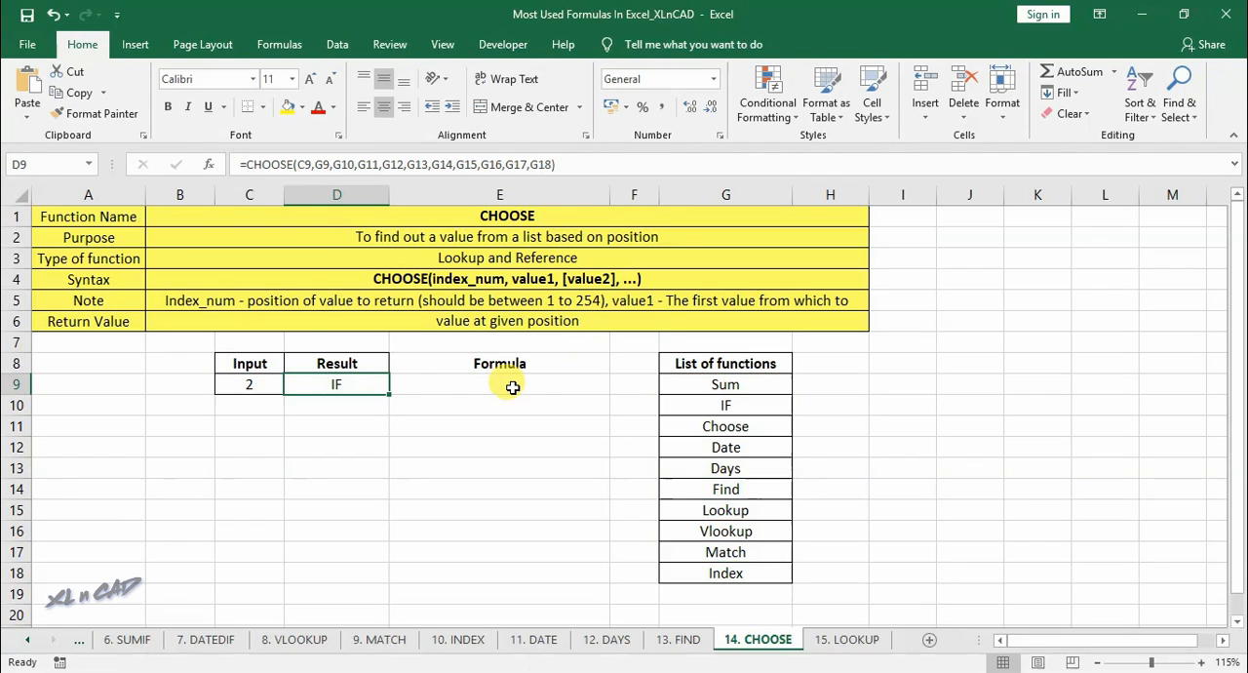
left_click(490, 388)
type("'")
key("ctrl+v")
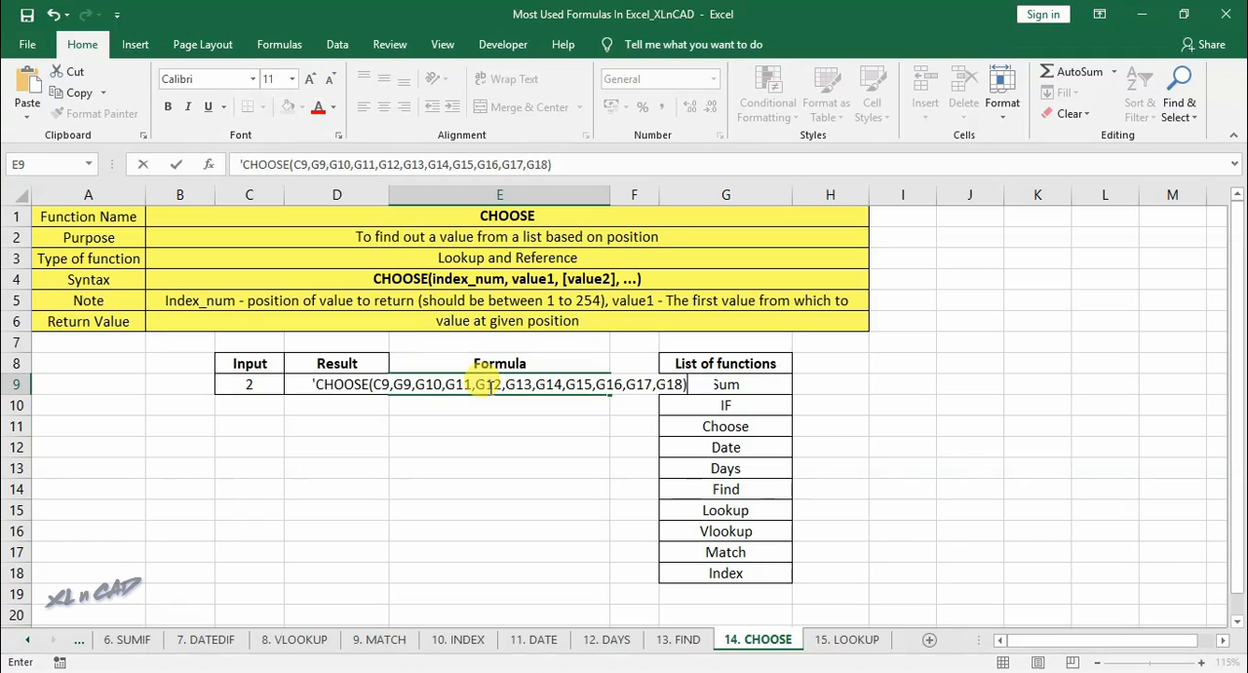
key("Return")
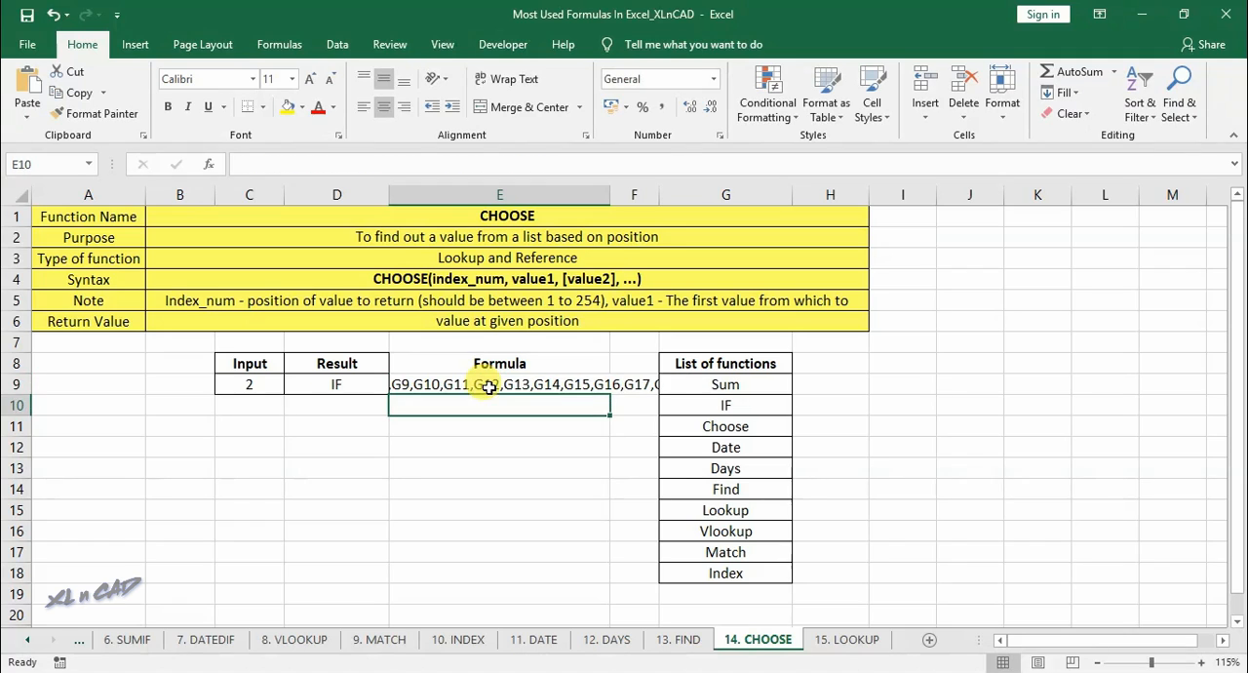
double_click(612, 190)
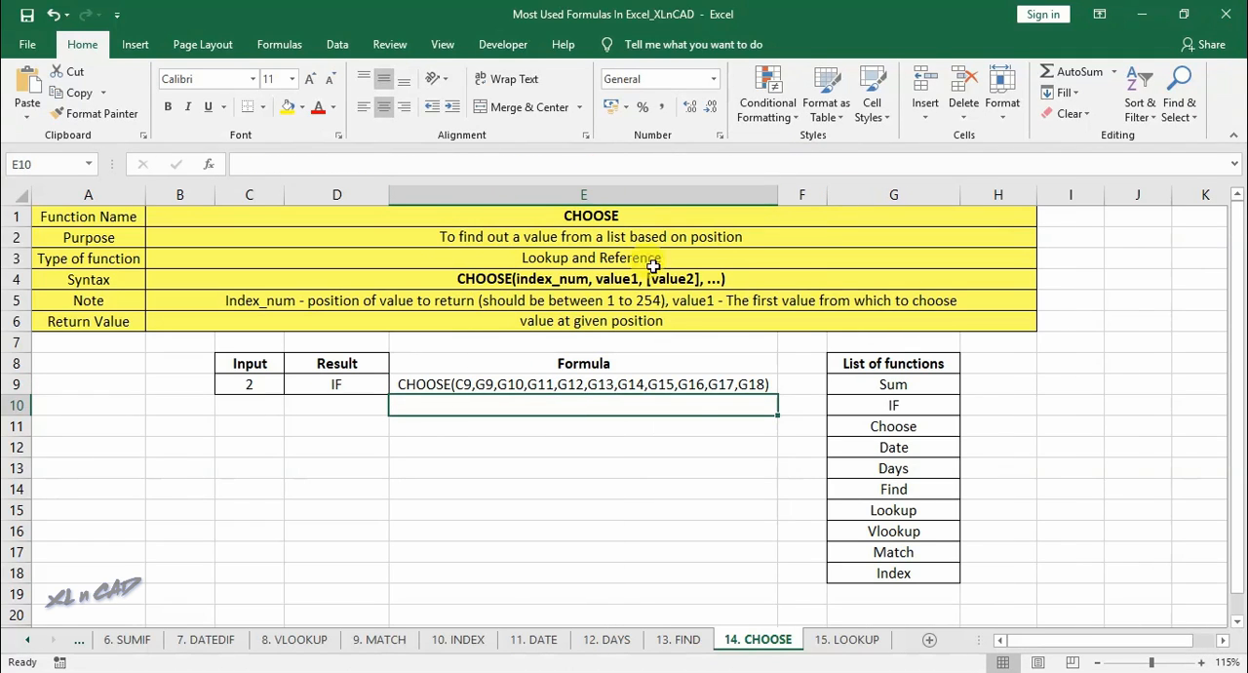
- Open the 15. LOOKUP sheet and review the Country, ISO Code and Country Code columns of the vertical table
left_click(847, 639)
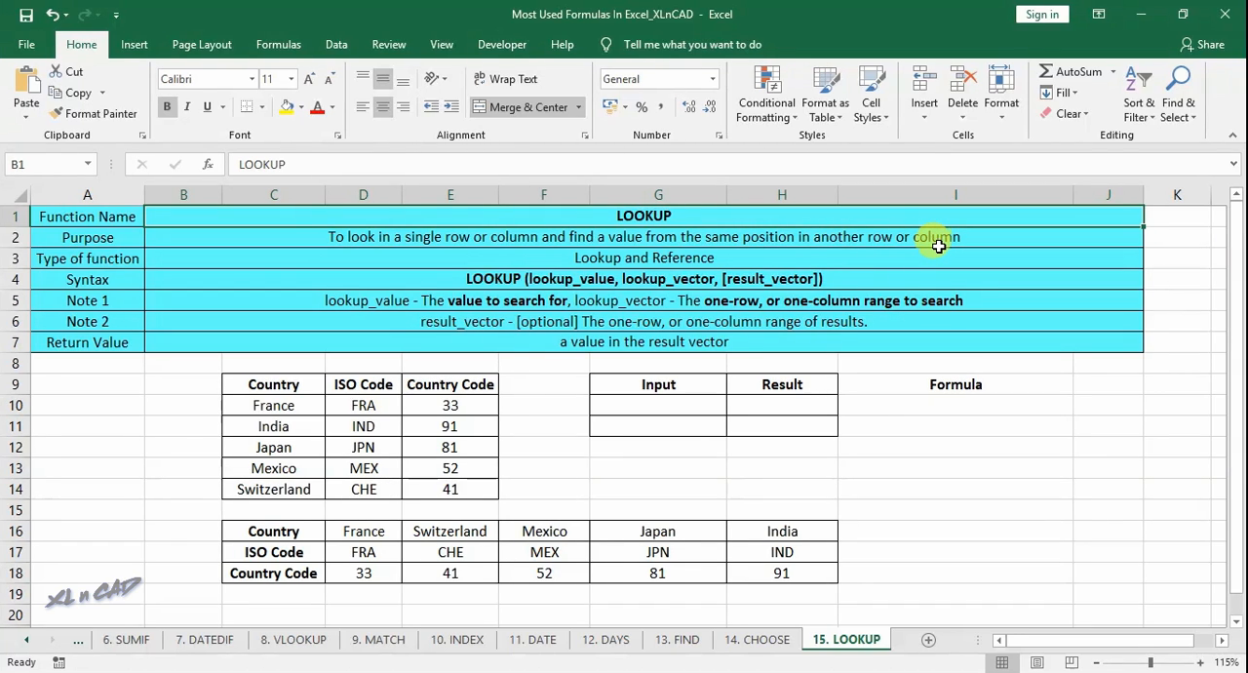
left_click_drag(293, 387, 322, 487)
left_click_drag(363, 384, 379, 491)
left_click_drag(420, 385, 449, 490)
left_click(309, 449)
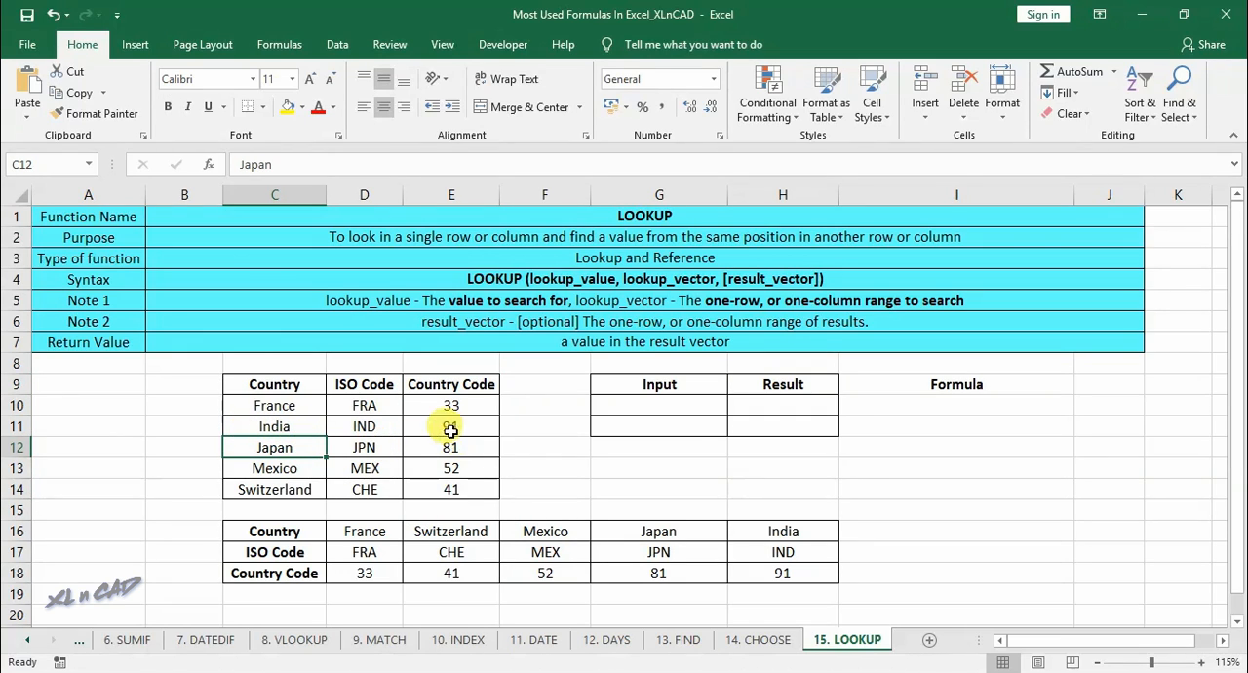
- Enter Japan as the lookup input in G10
left_click(653, 402)
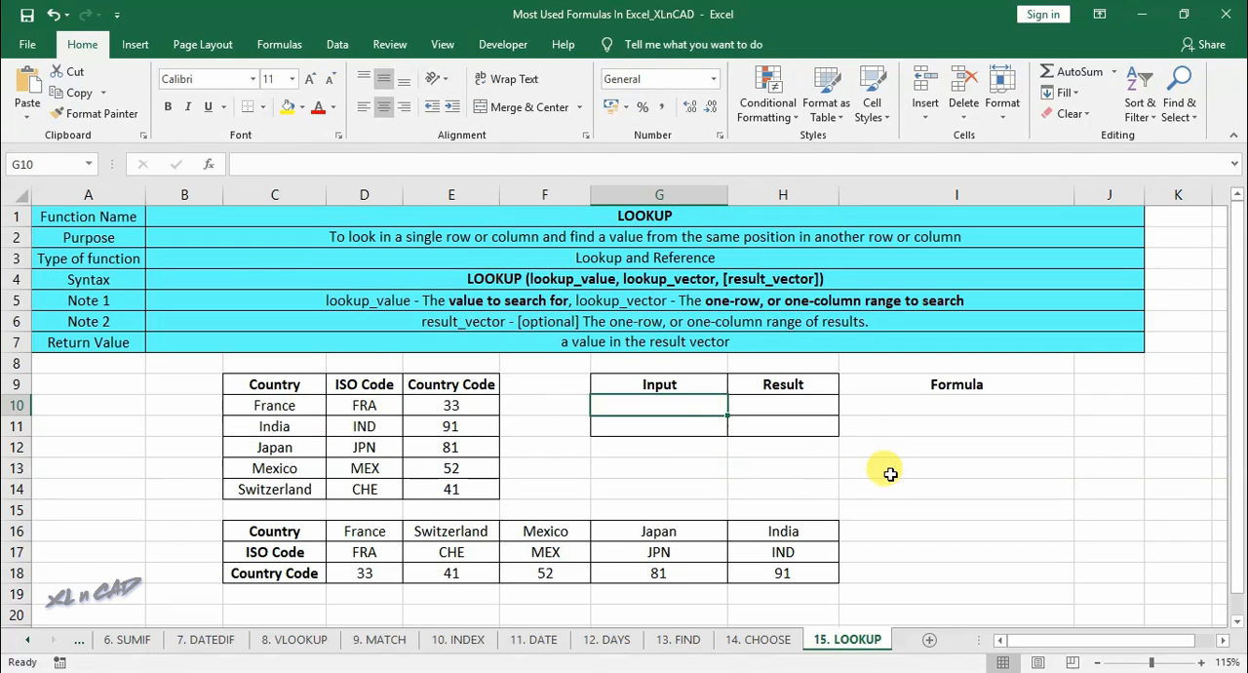
type("Japa")
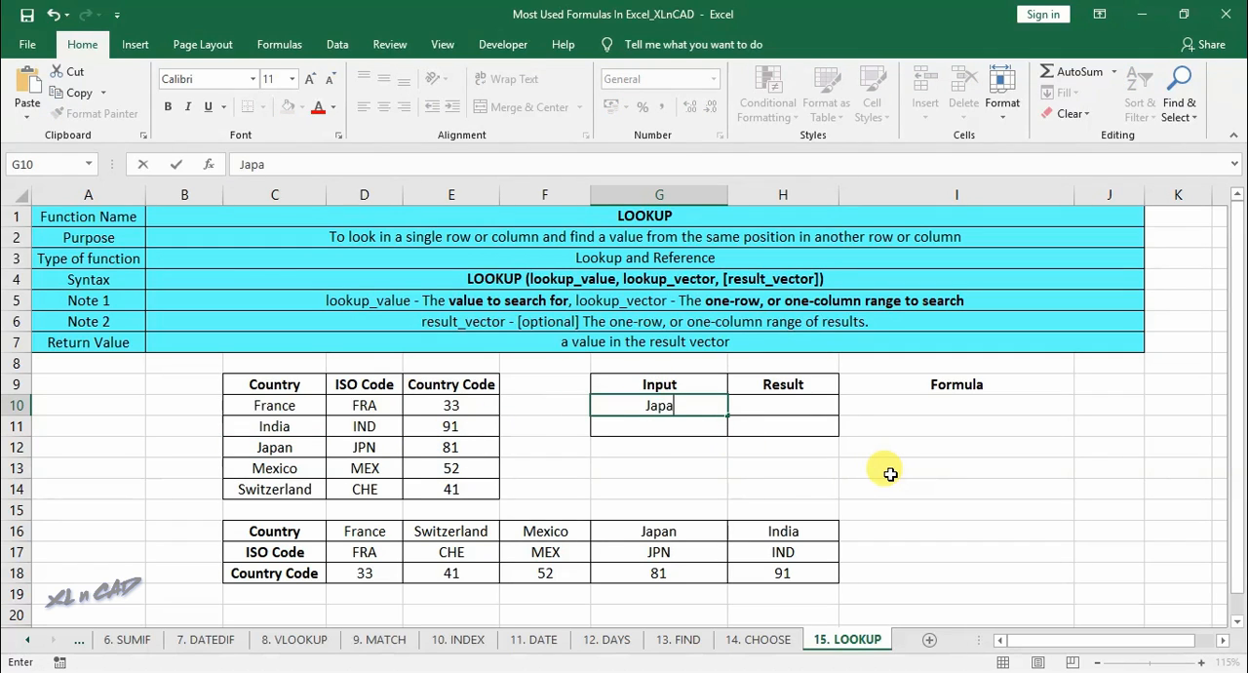
type("n")
key("Tab")
- Enter a LOOKUP formula in H10 that searches for G10 in C10:C14 and returns the country code from E10:E14
type("=")
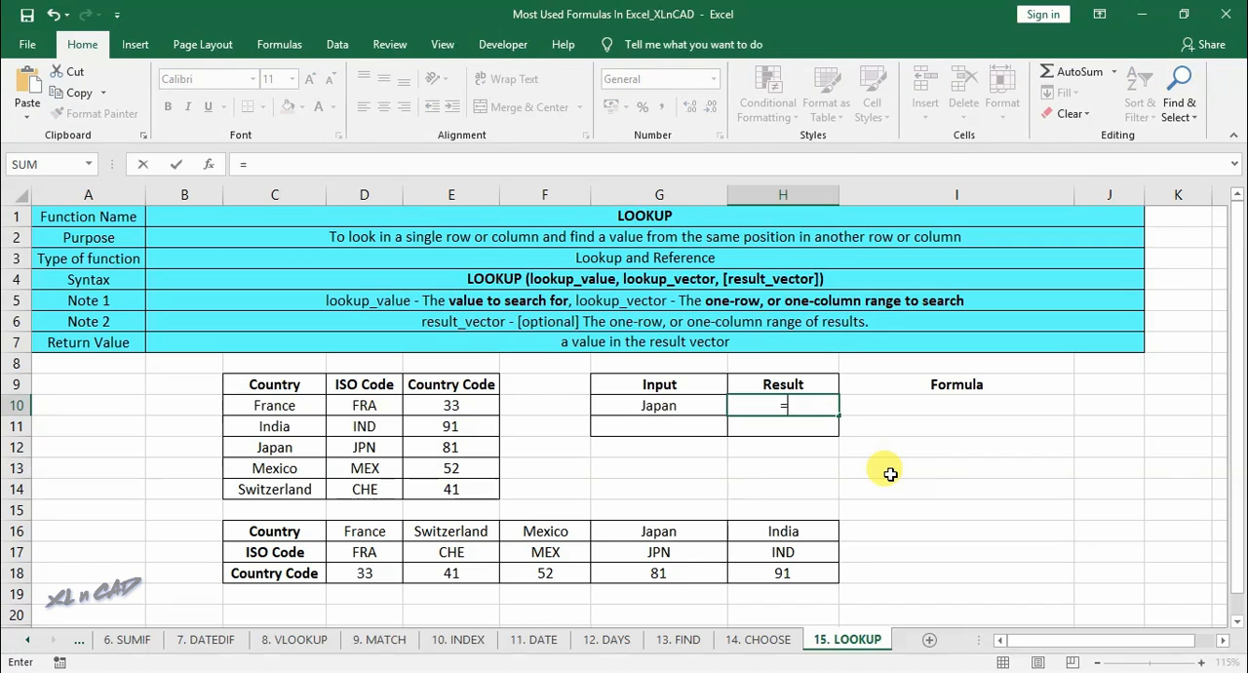
type("lookup")
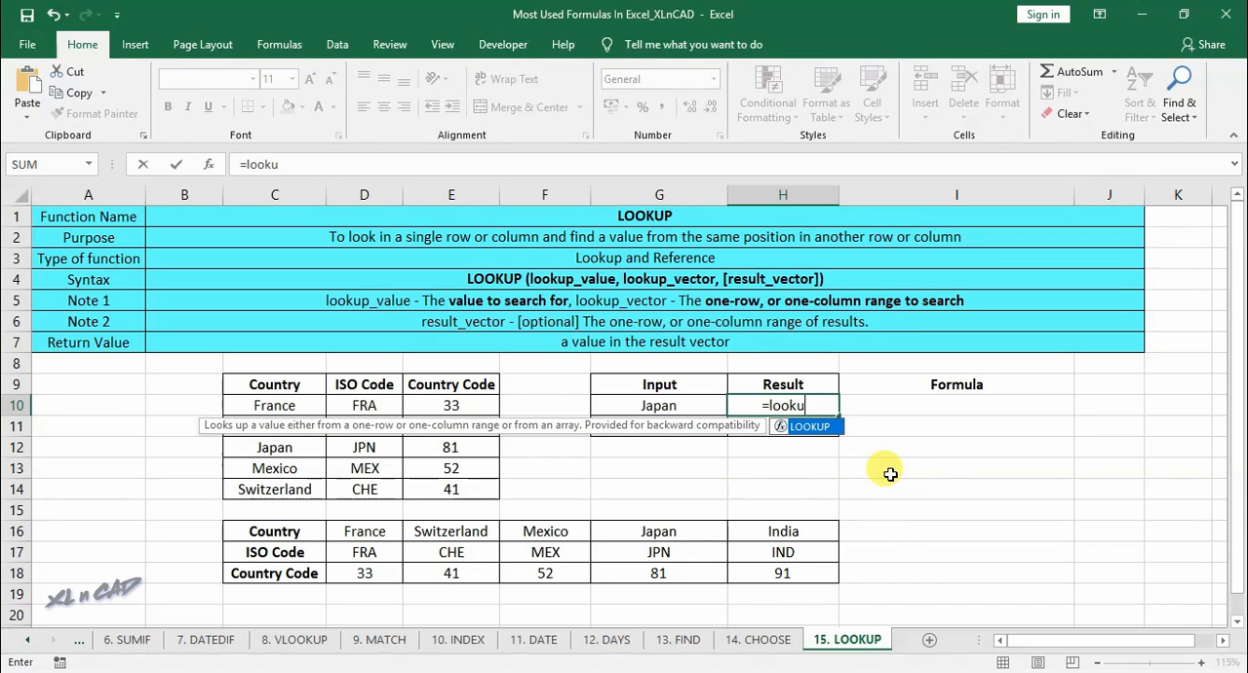
type("(")
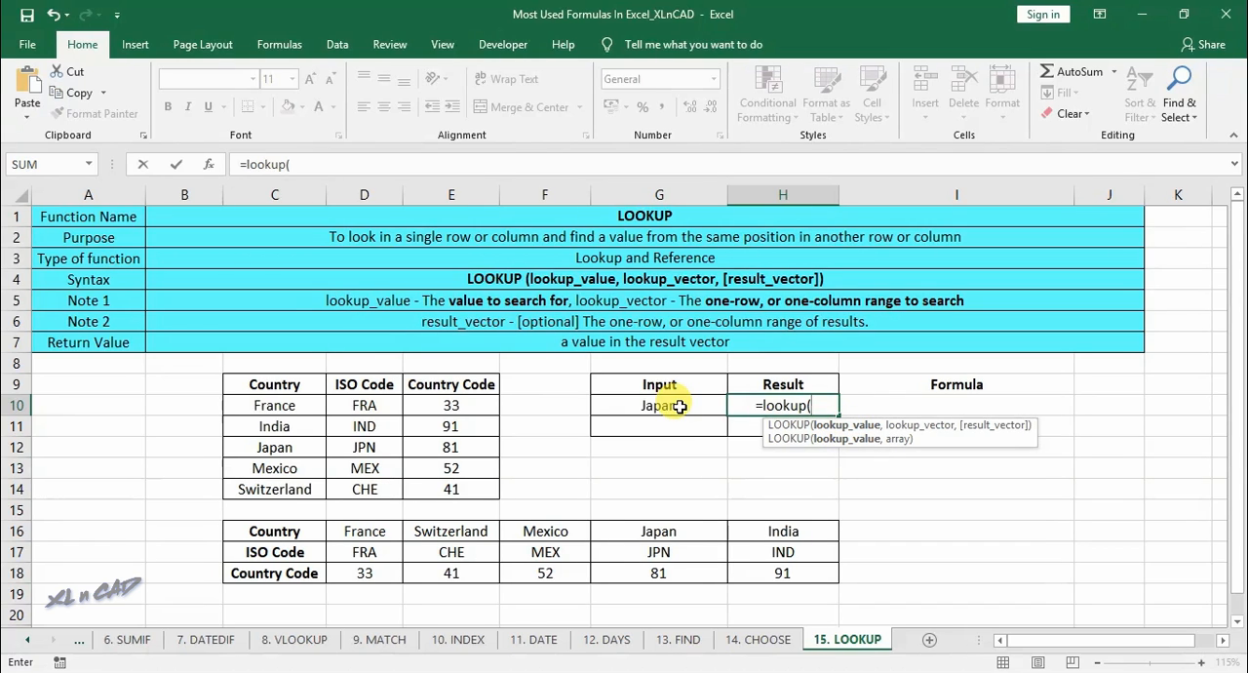
left_click(679, 407)
type(",")
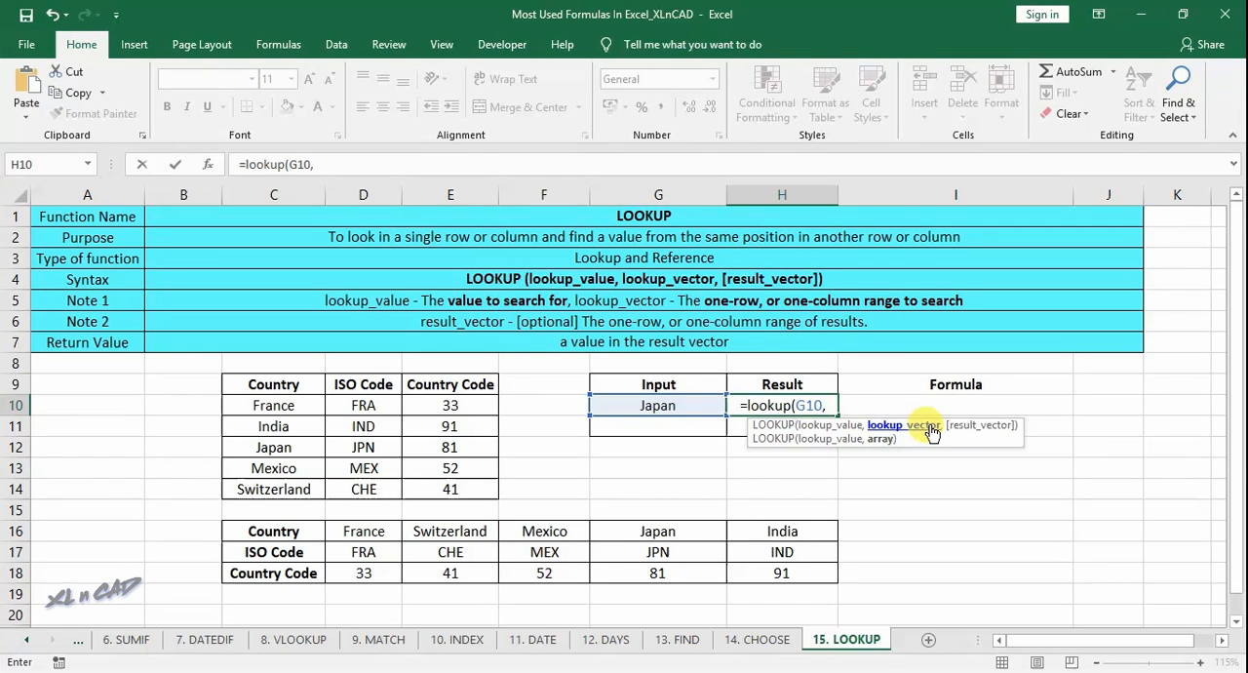
left_click_drag(304, 406, 308, 488)
type(",")
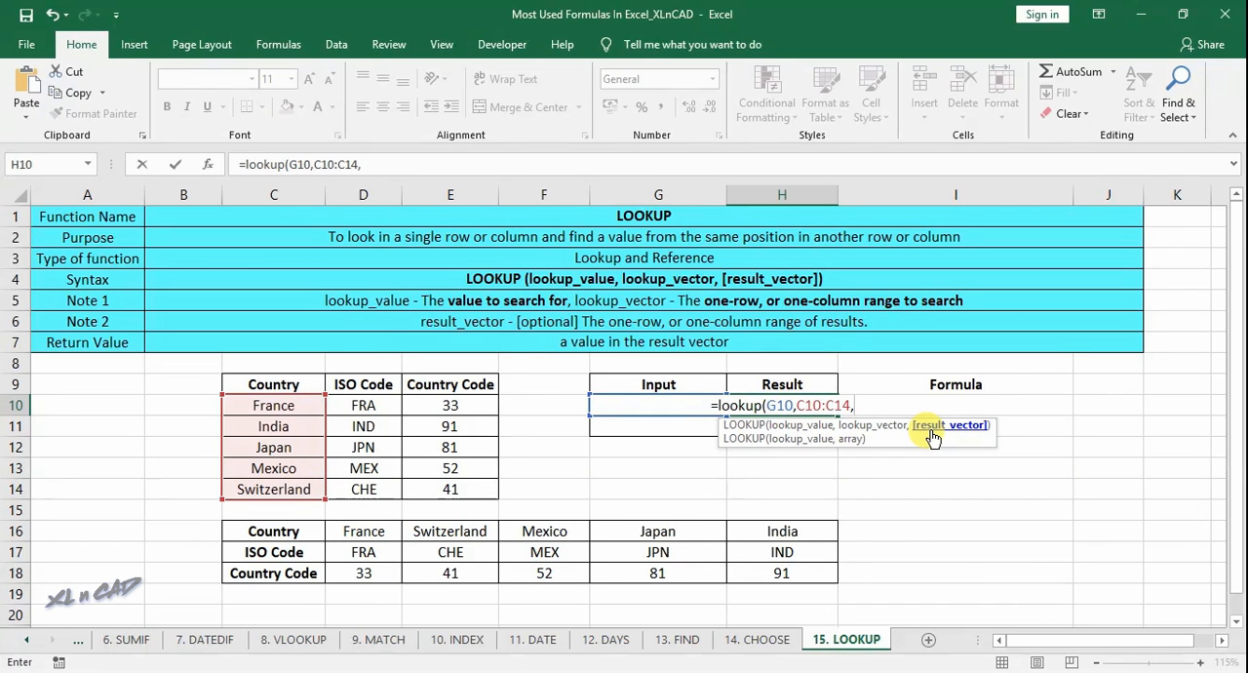
left_click_drag(446, 402, 460, 493)
type(")")
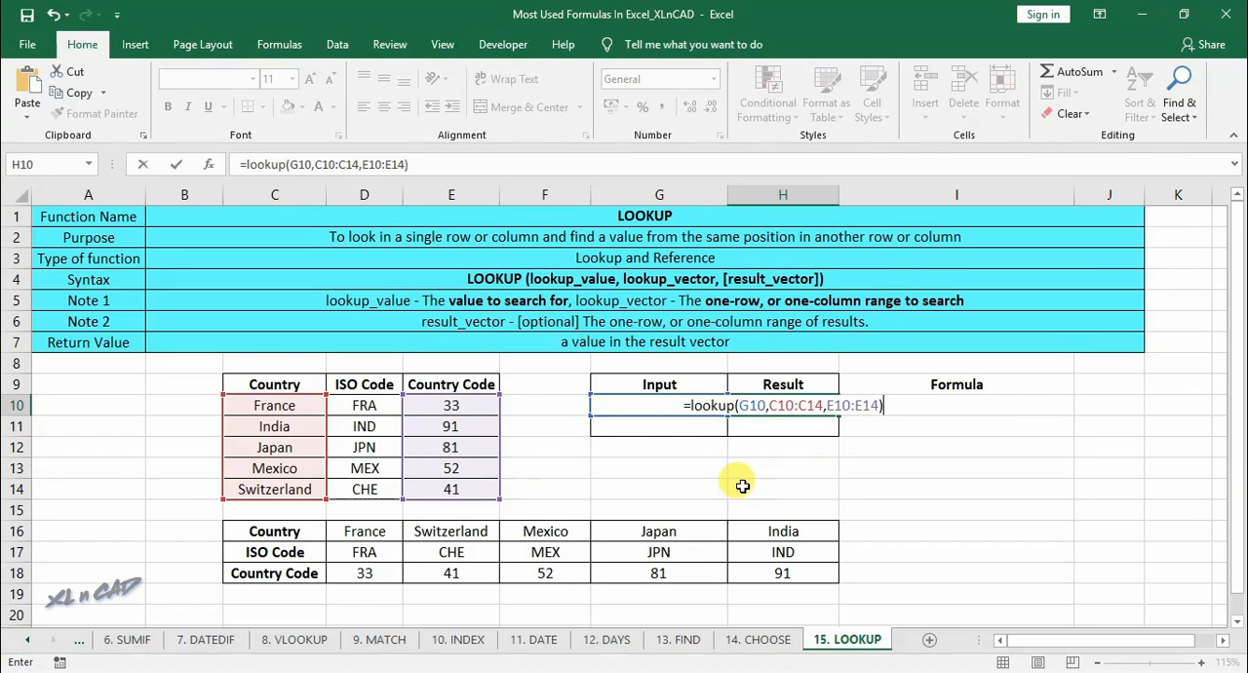
key("Return")
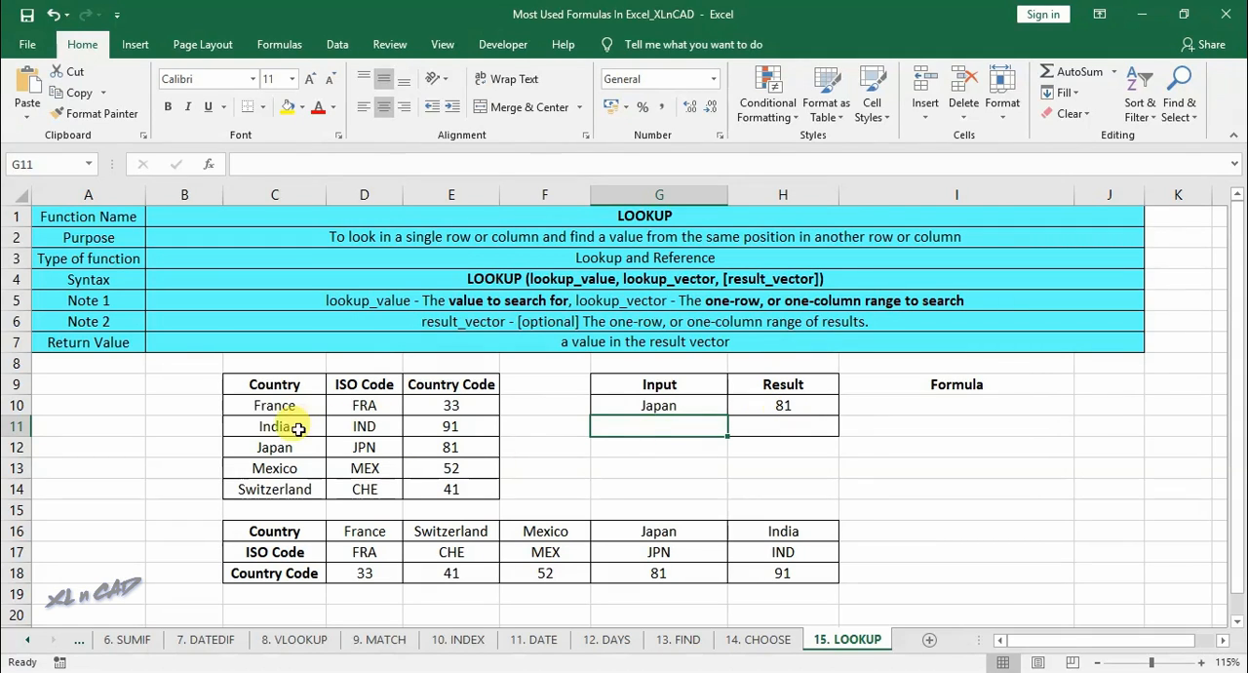
- Change the lookup input in G10 to India
key("Up")
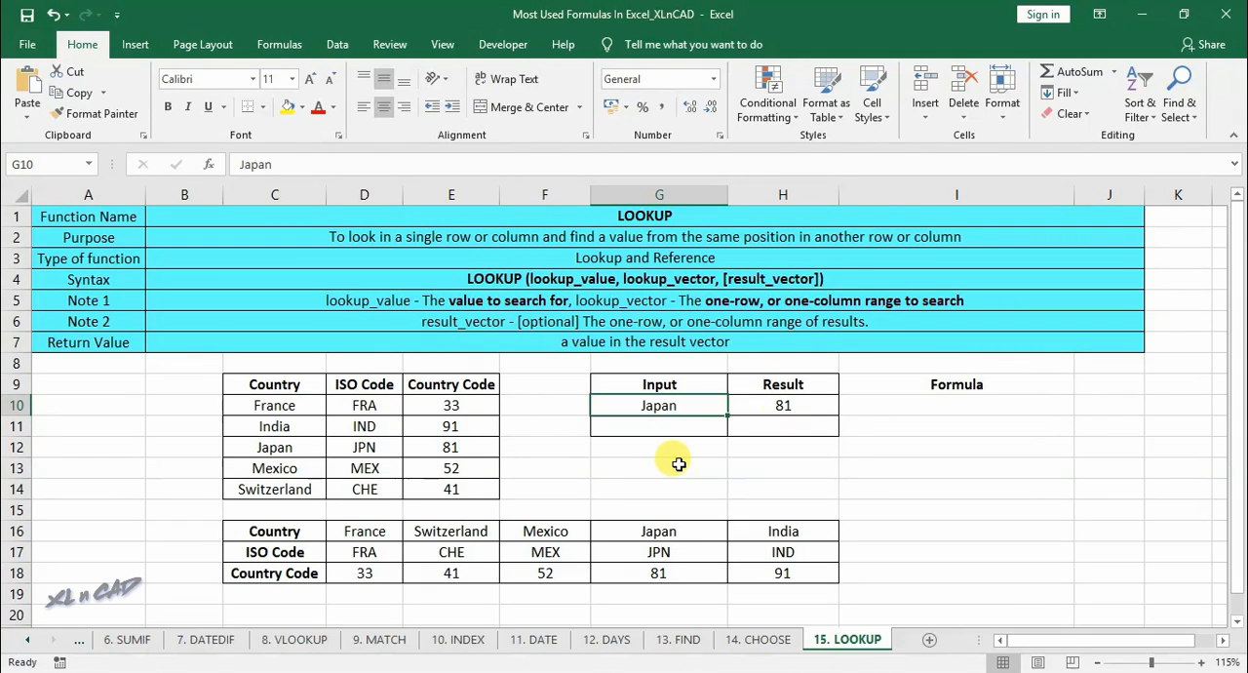
type("India")
key("Return")
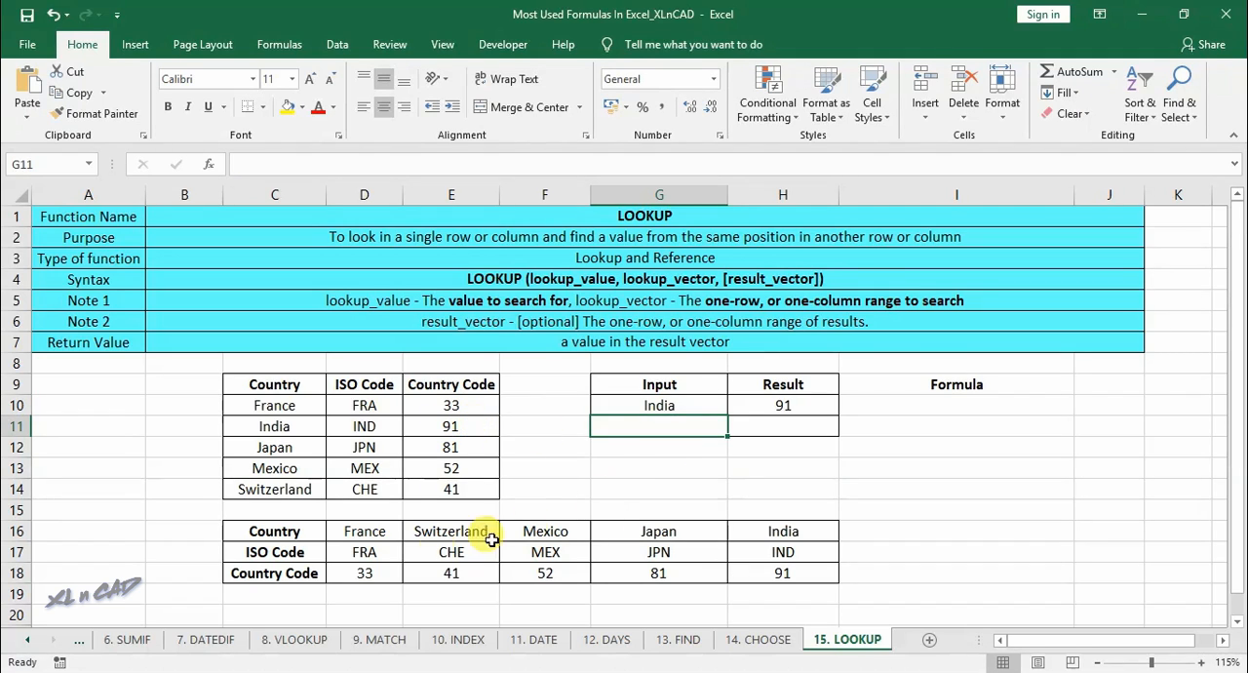
- Review the ISO Code and Country Code rows of the horizontal table, selecting the ISO Code row C17:H17
left_click_drag(343, 552, 794, 573)
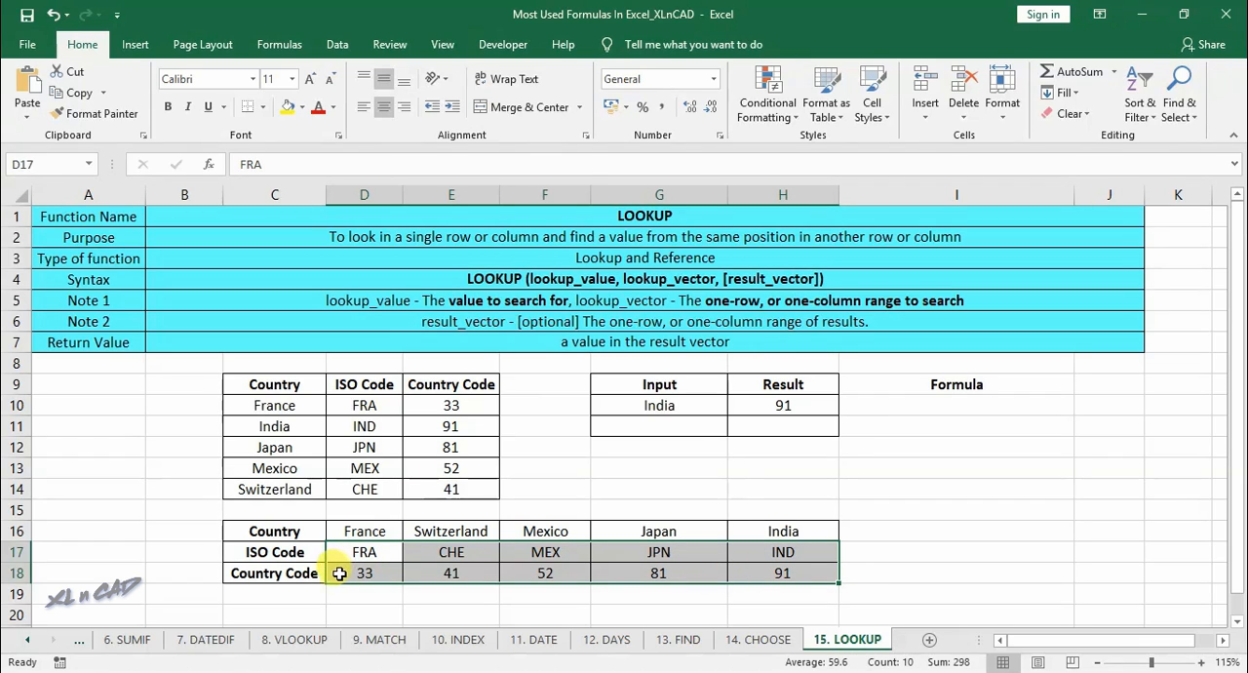
left_click(280, 553)
left_click_drag(280, 553, 783, 553)
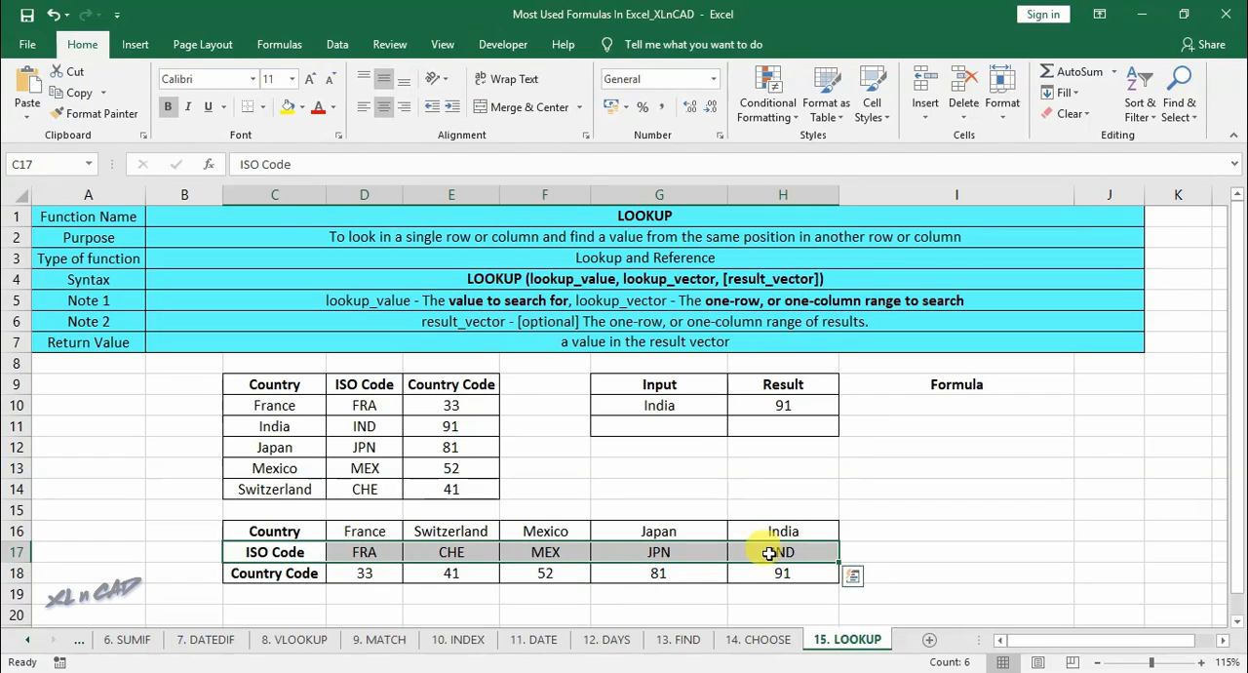
- Enter 52 as the lookup input in G11
left_click(572, 572)
left_click(566, 554)
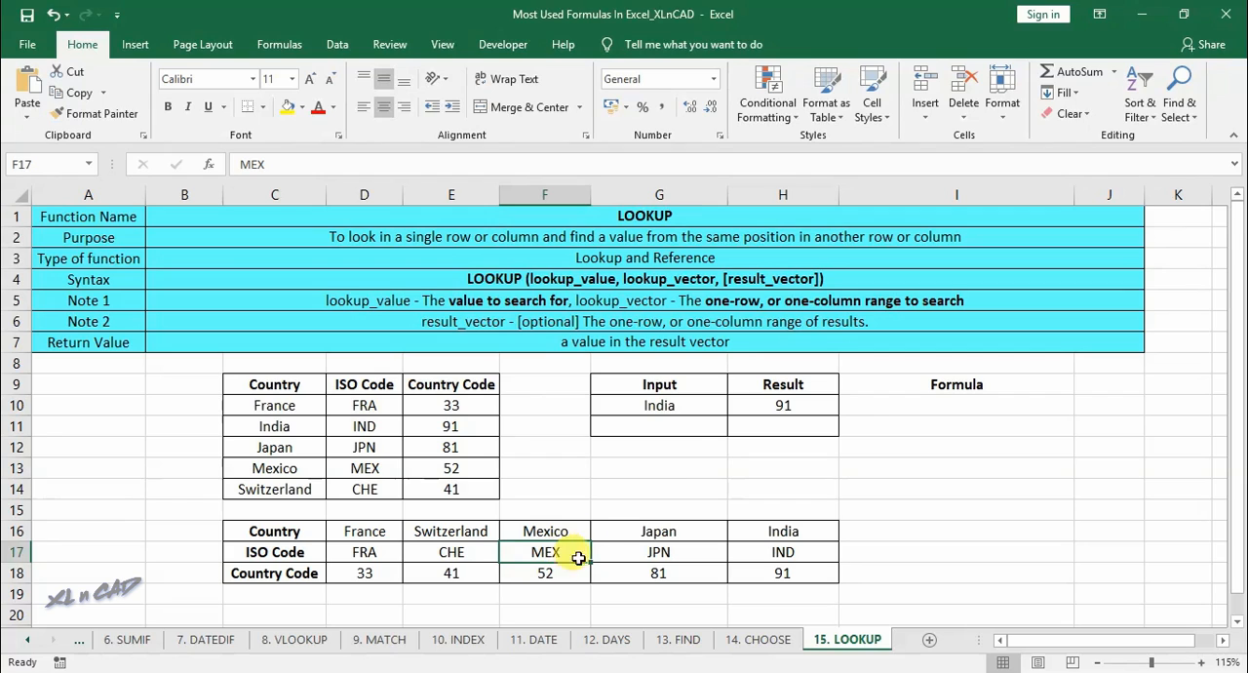
left_click(673, 426)
type("52")
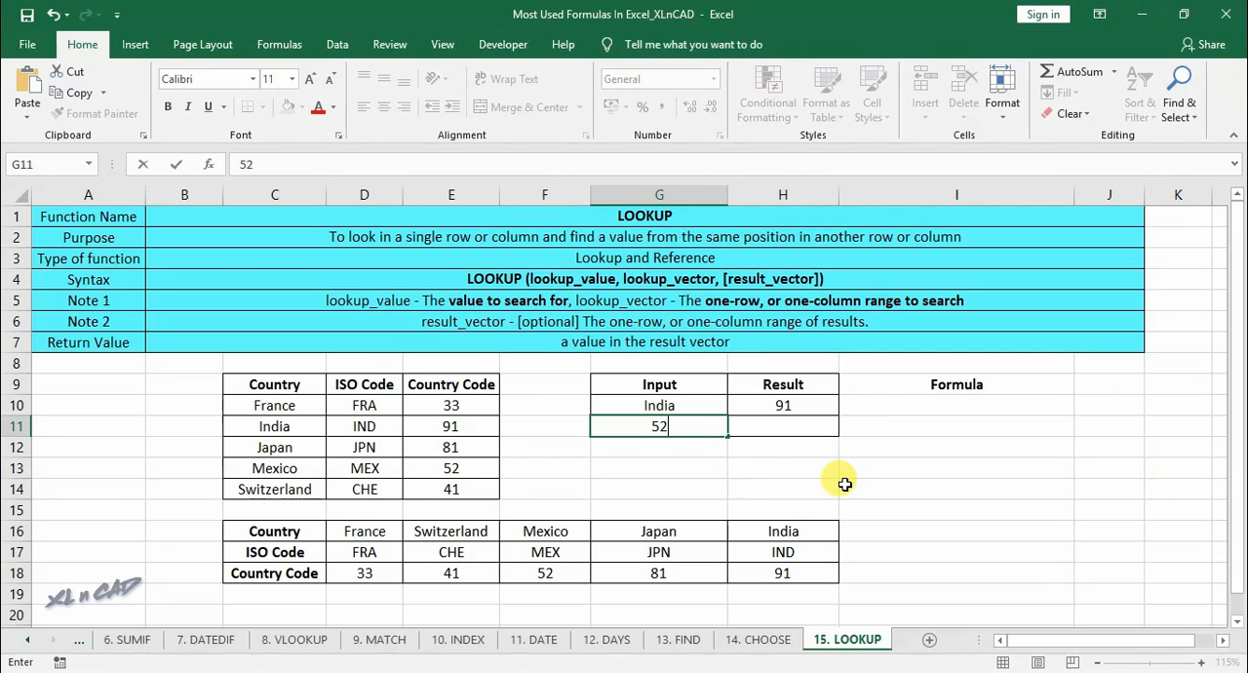
key("Tab")
- Enter a LOOKUP formula in H11 that searches for G11 in D18:H18 and returns the ISO code from D17:H17
type("=looku")
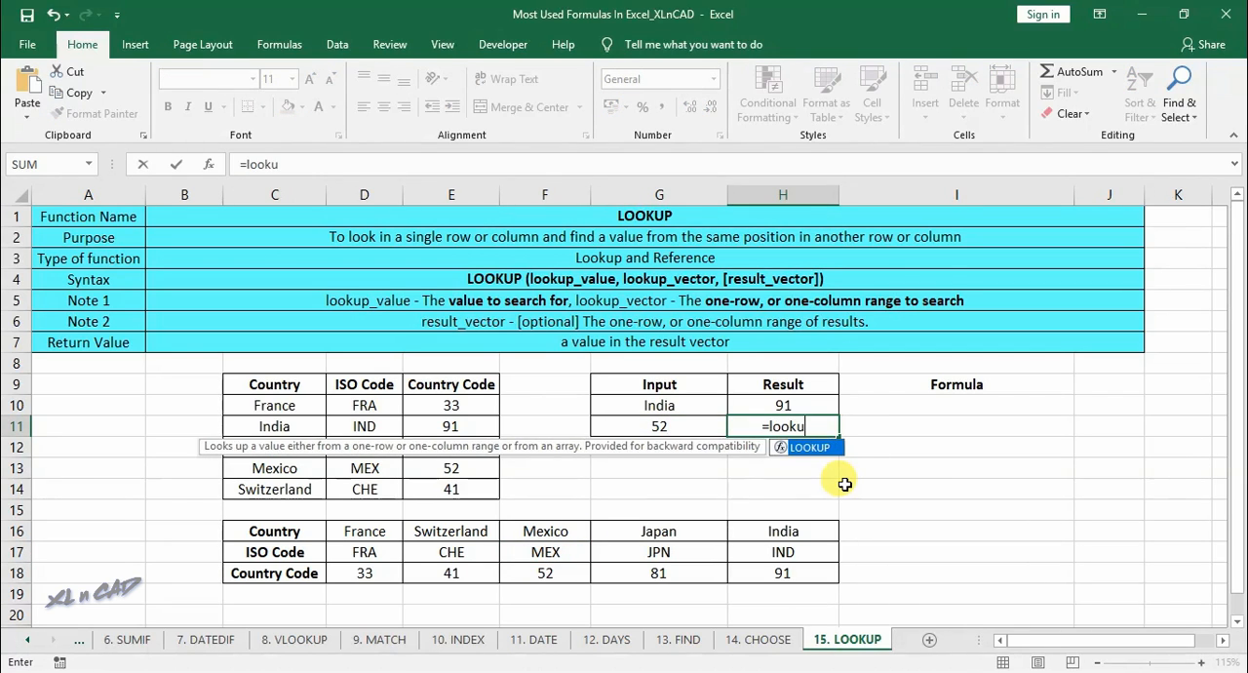
type("p(")
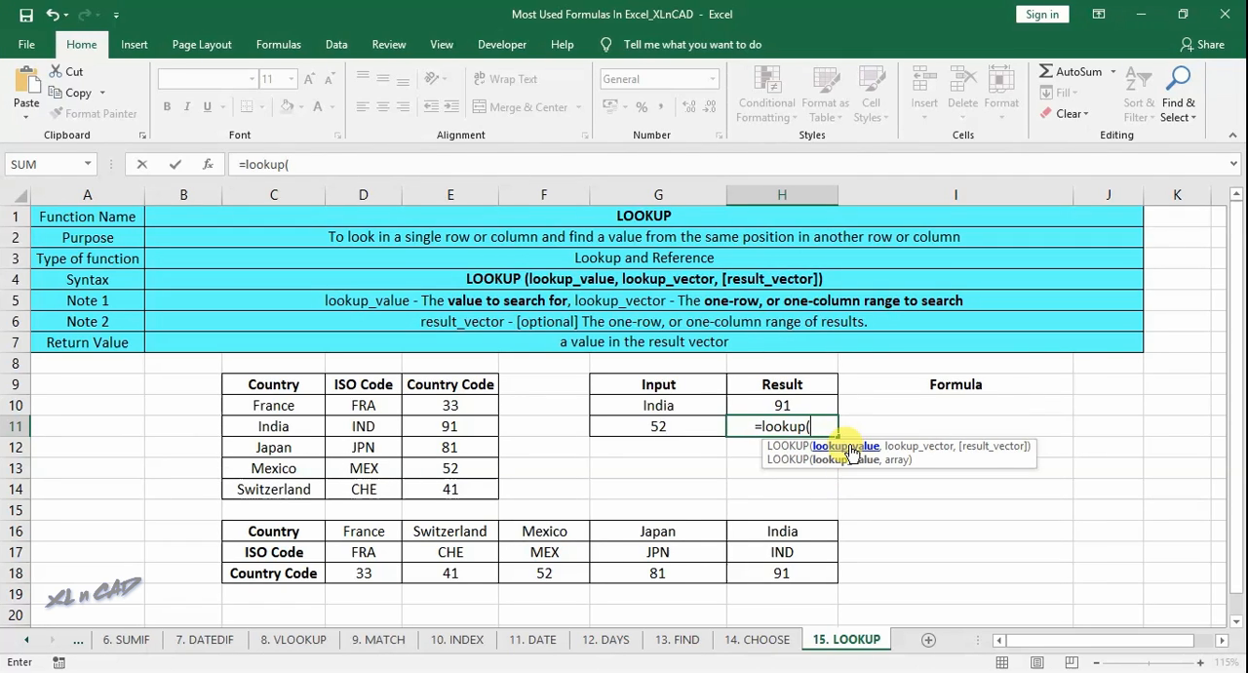
left_click(697, 431)
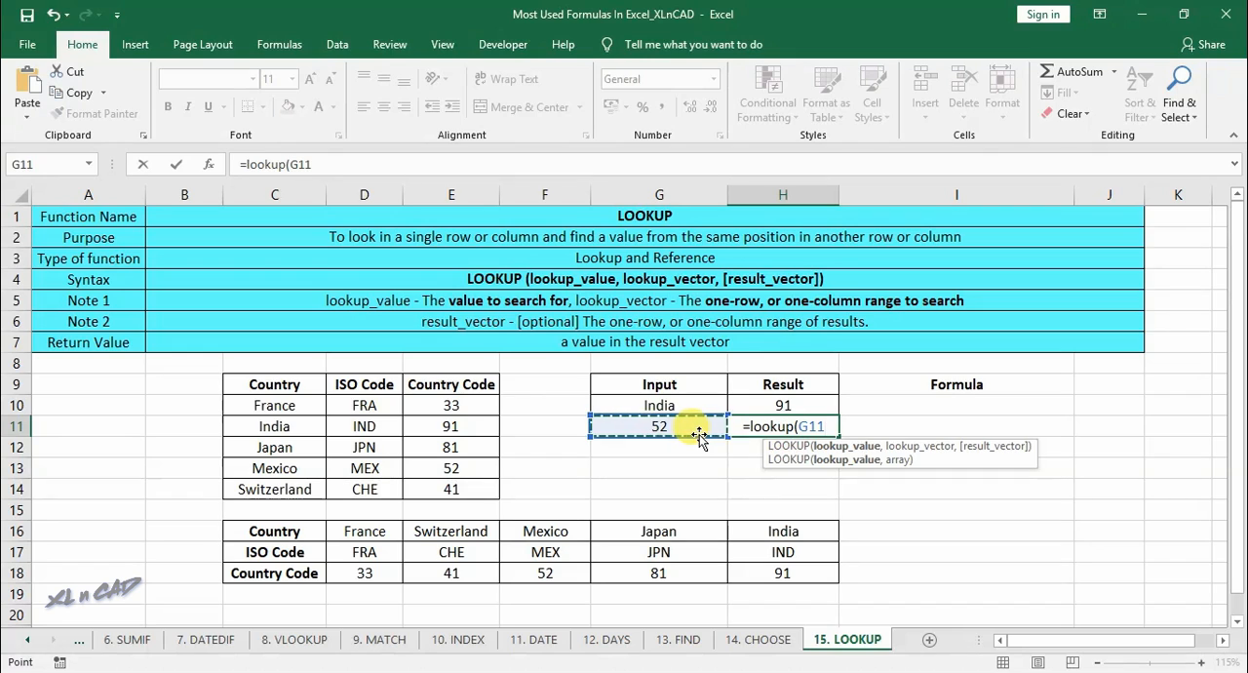
type(",")
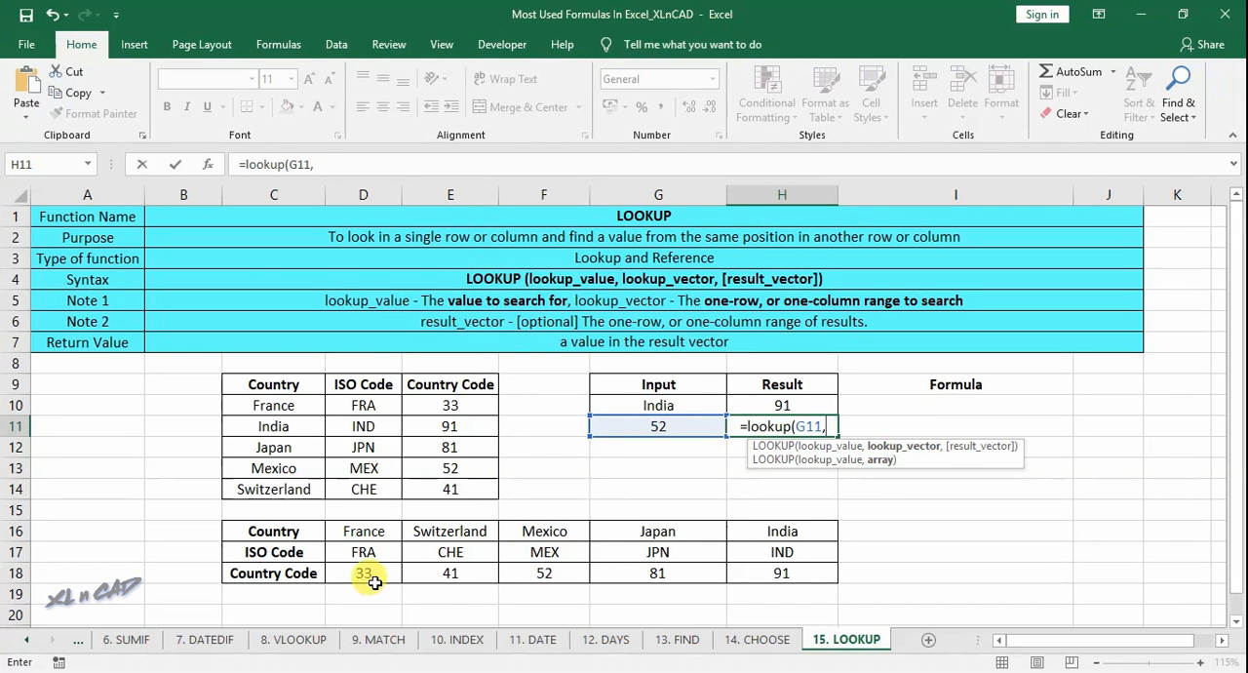
left_click_drag(370, 578, 765, 578)
type(",")
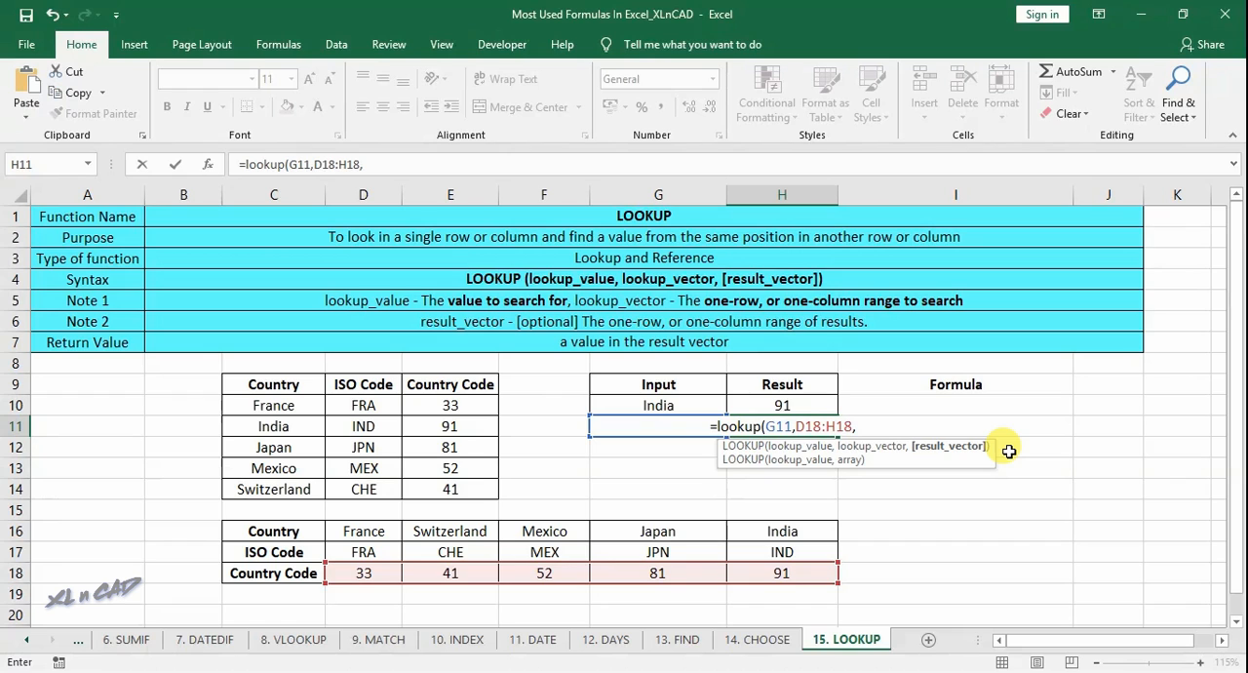
left_click_drag(364, 552, 781, 552)
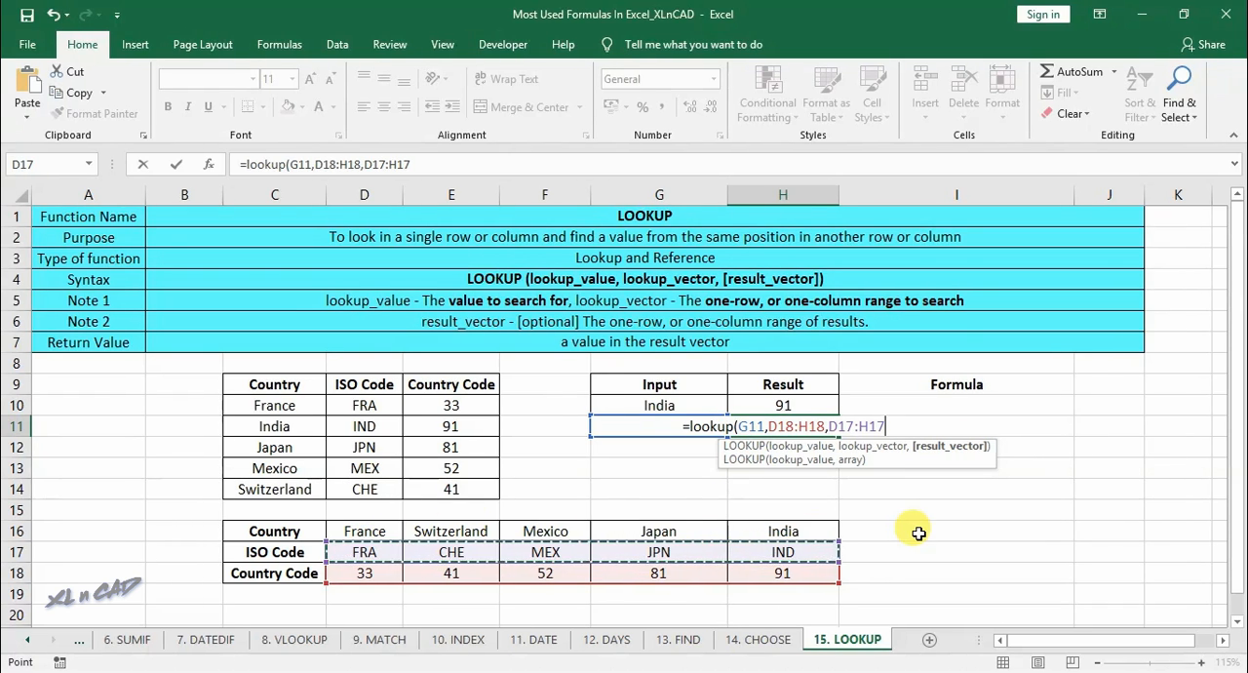
type(")")
key("Return")
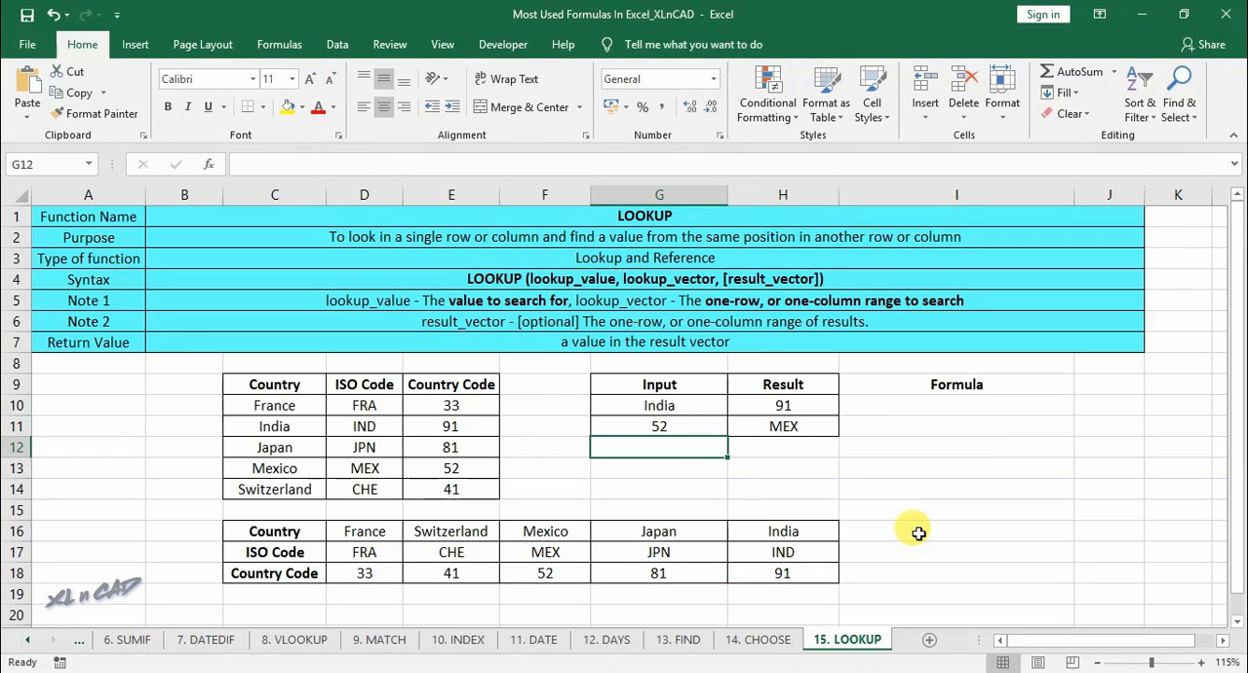
- Change the lookup input in G11 to 41 and check it against that code's column in the horizontal table
left_click(686, 426)
type("41")
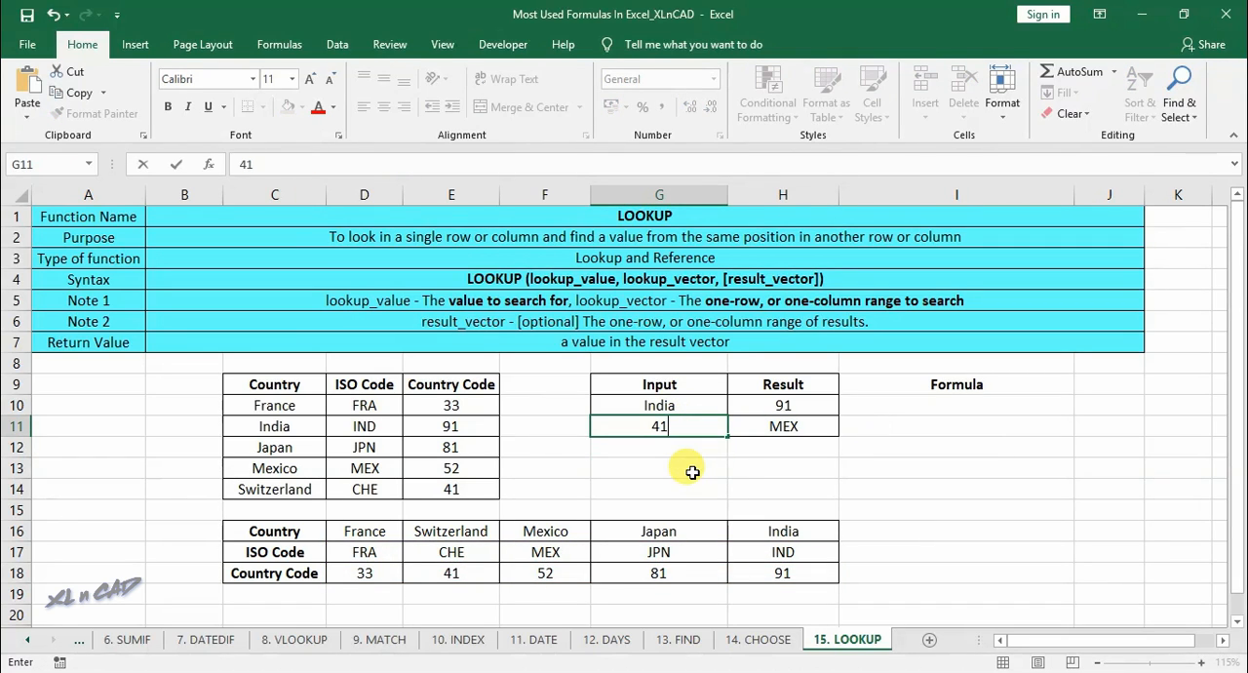
key("Tab")
left_click(450, 572)
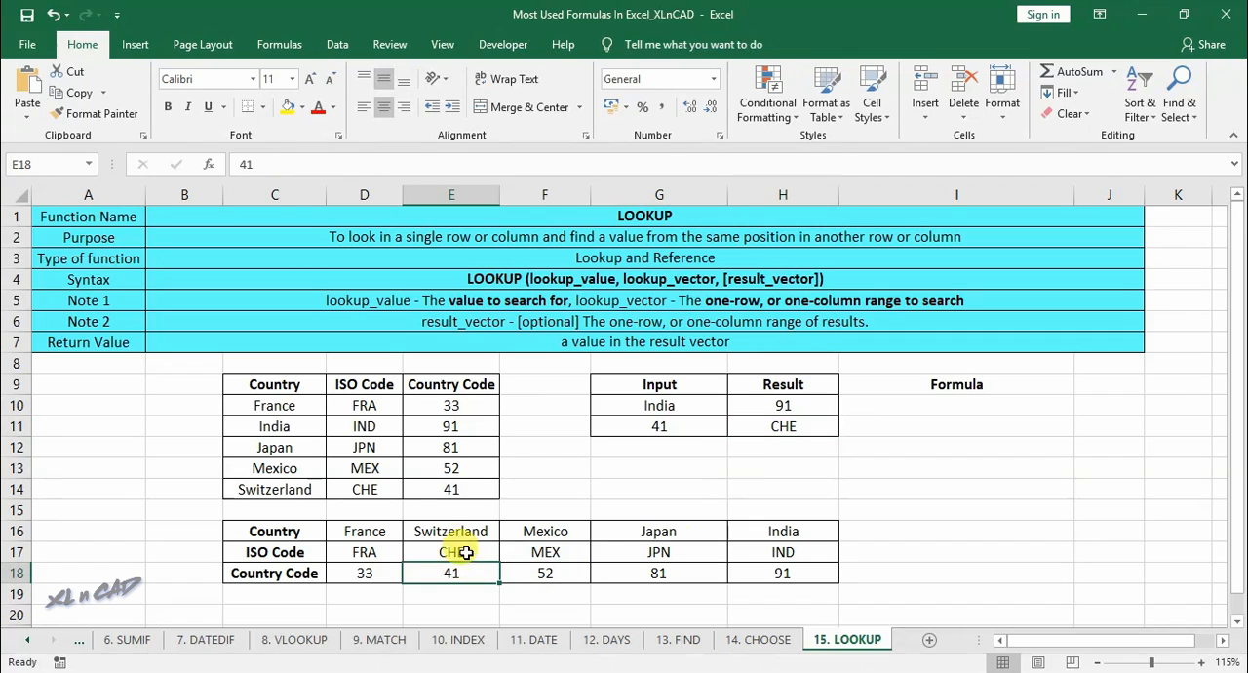
- Document H10's formula as the text LOOKUP(G10,C10:C14,E10:E14) in I10
left_click(816, 405)
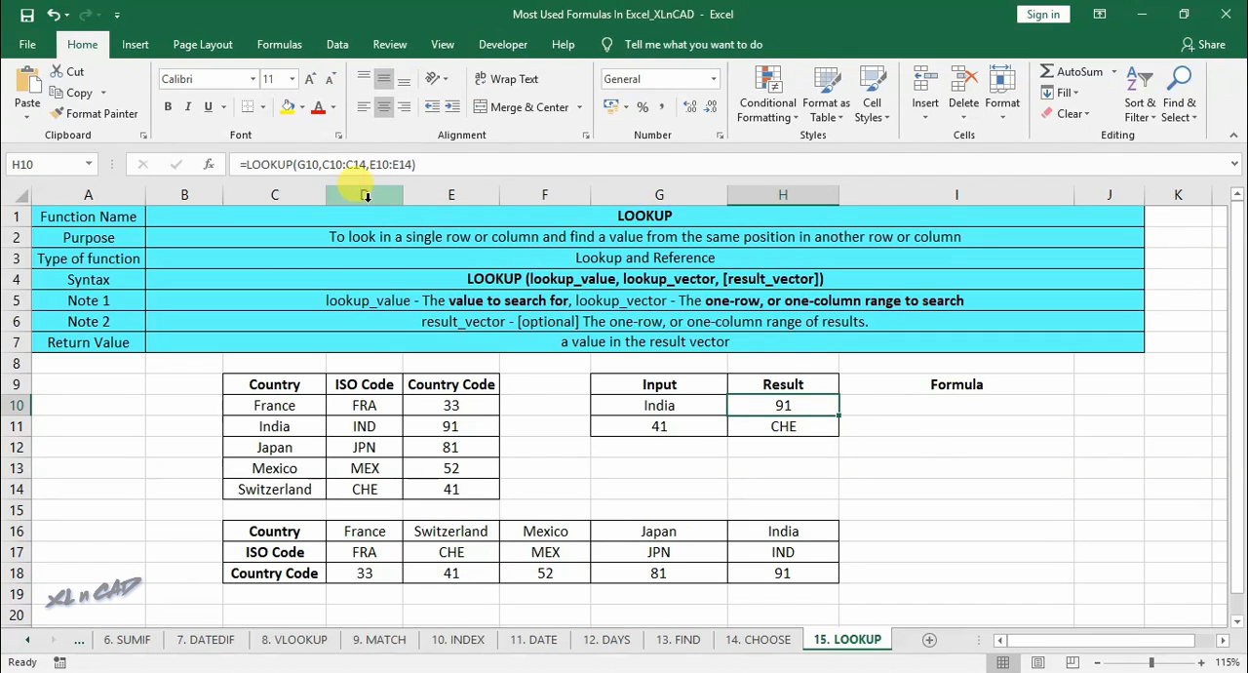
left_click(255, 163)
key("Tab")
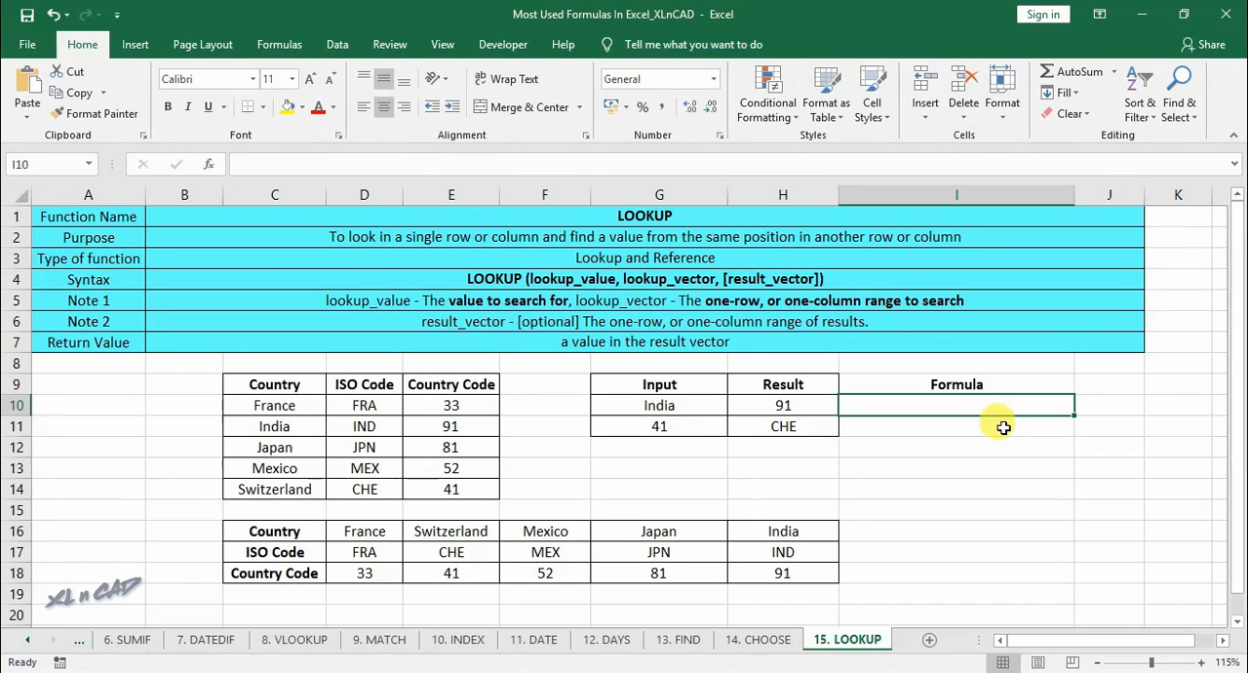
type("'")
key("ctrl+v")
key("Tab")
- Document H11's formula as the text LOOKUP(G11,D18:H18,D17:H17) in I11
left_click(783, 426)
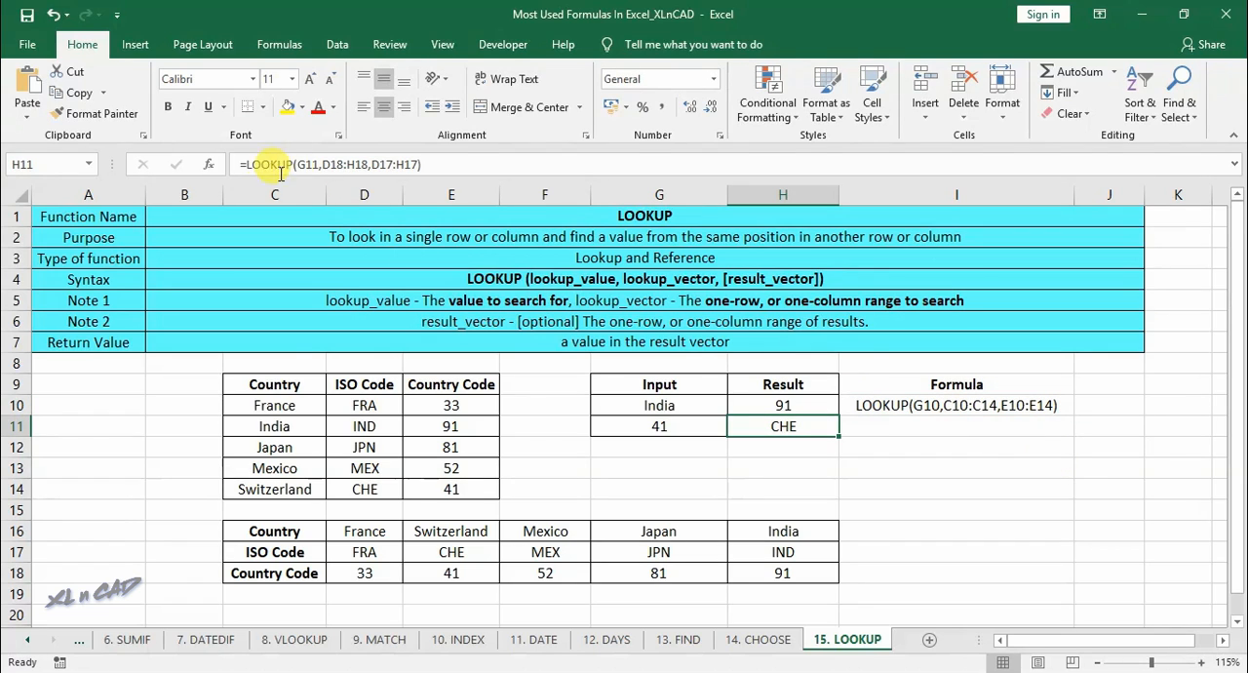
left_click(255, 164)
key("Escape")
left_click(962, 426)
type("'")
key("ctrl+v")
key("Return")
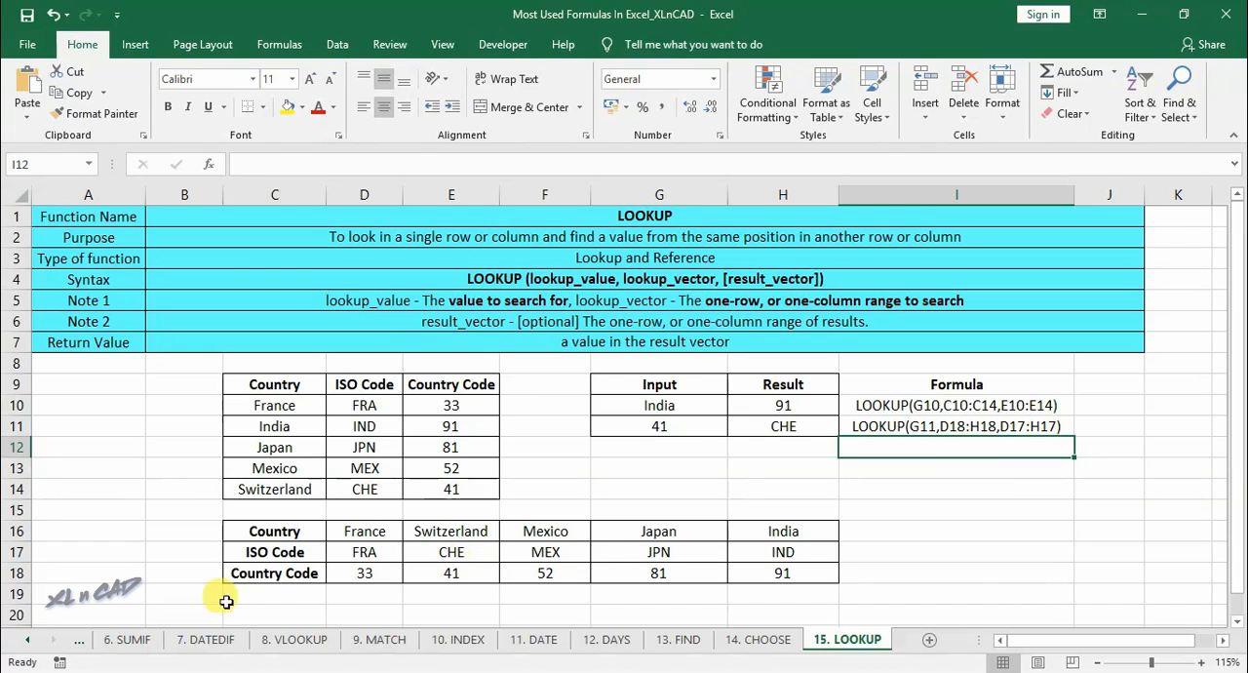
- Go to the 10 Most Used Functions sheet and review the function names in the Combined List, I3:I17
right_click(68, 644)
double_click(93, 395)
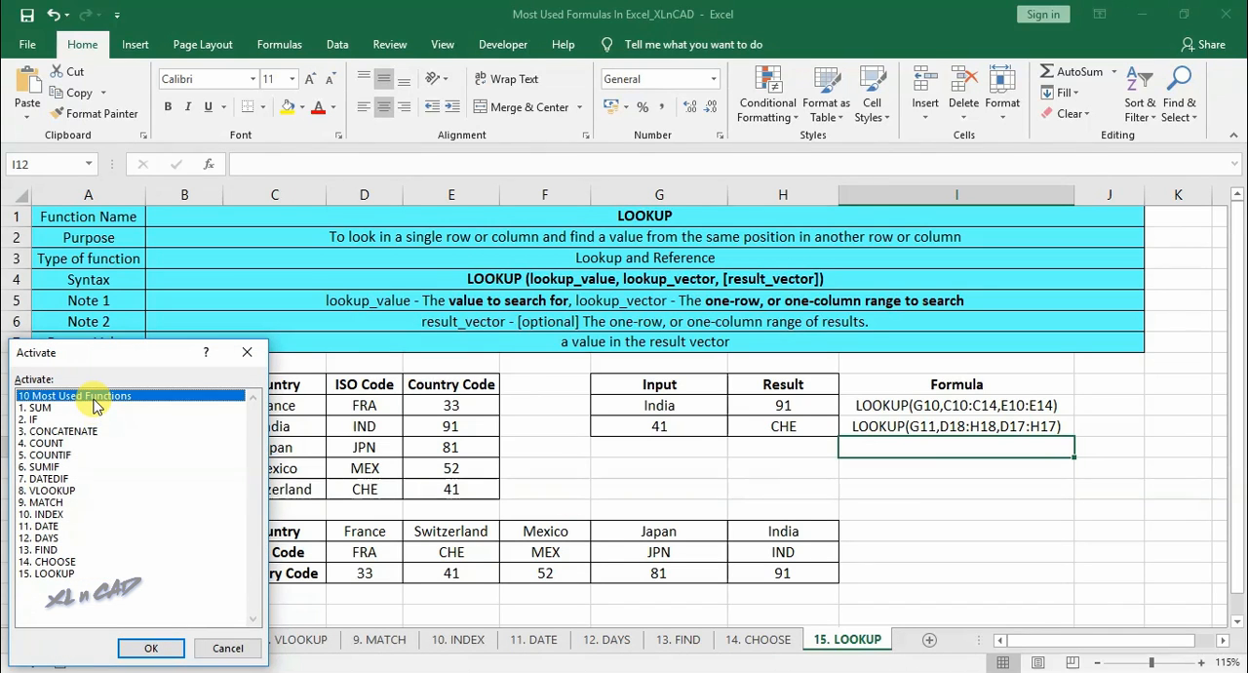
left_click_drag(741, 281, 771, 571)
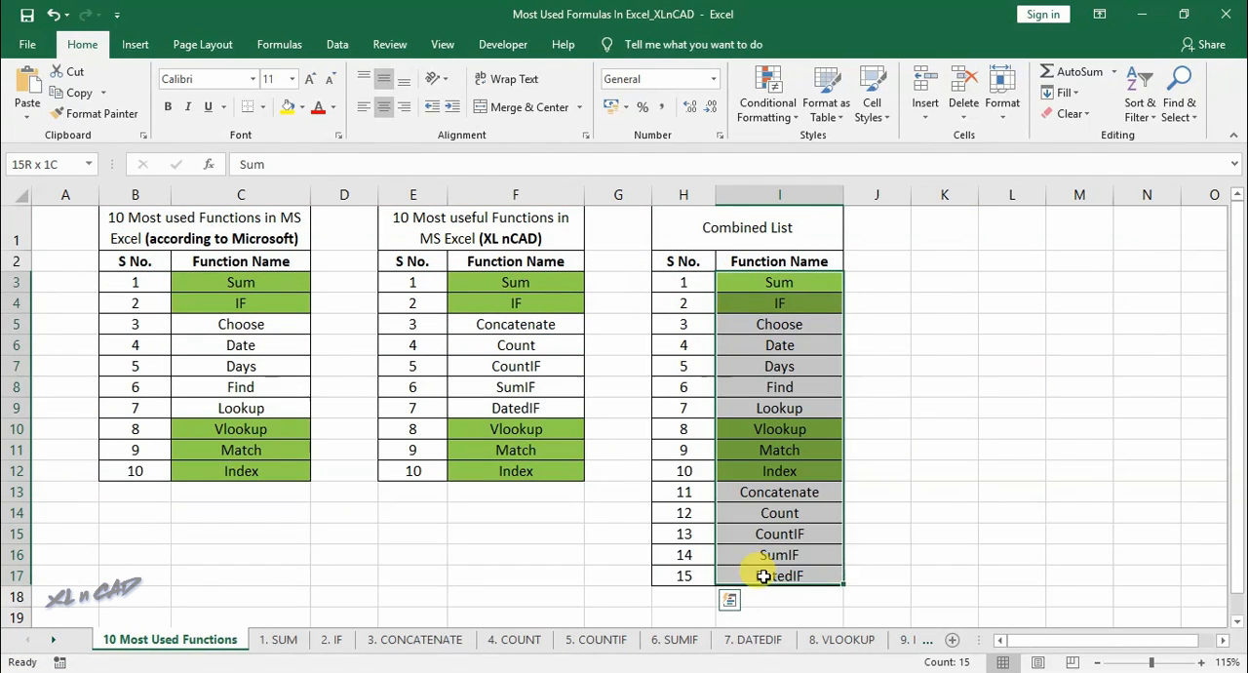
left_click(938, 537)
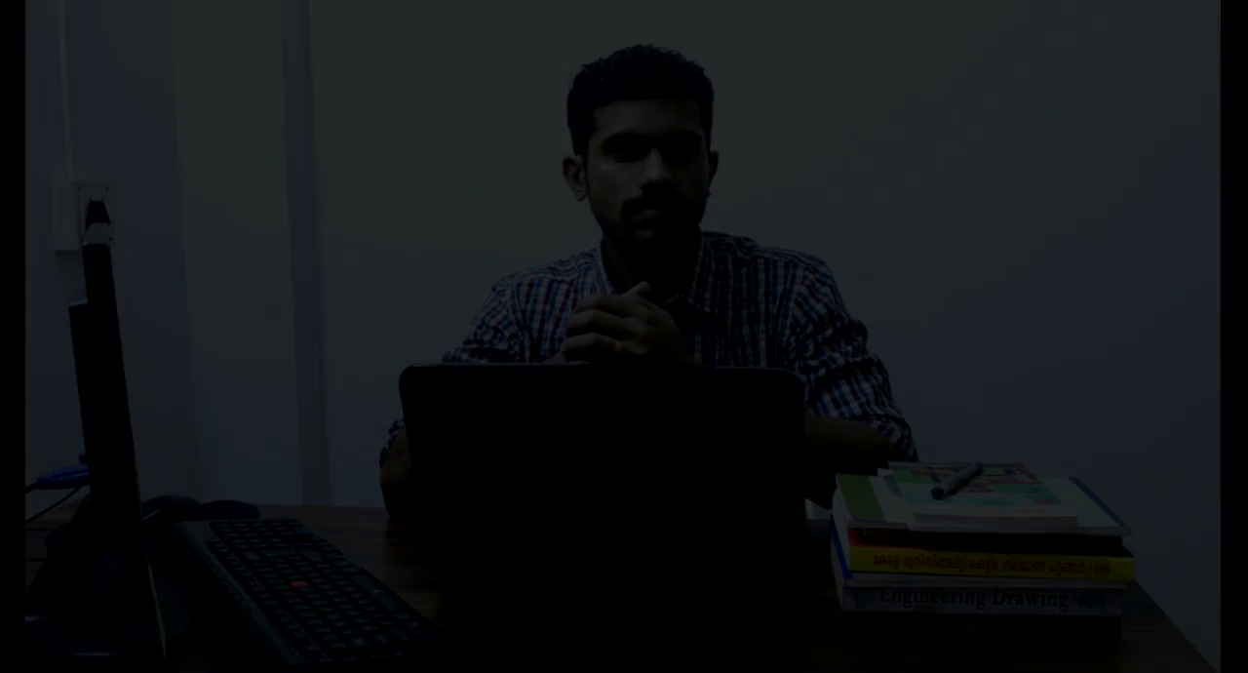